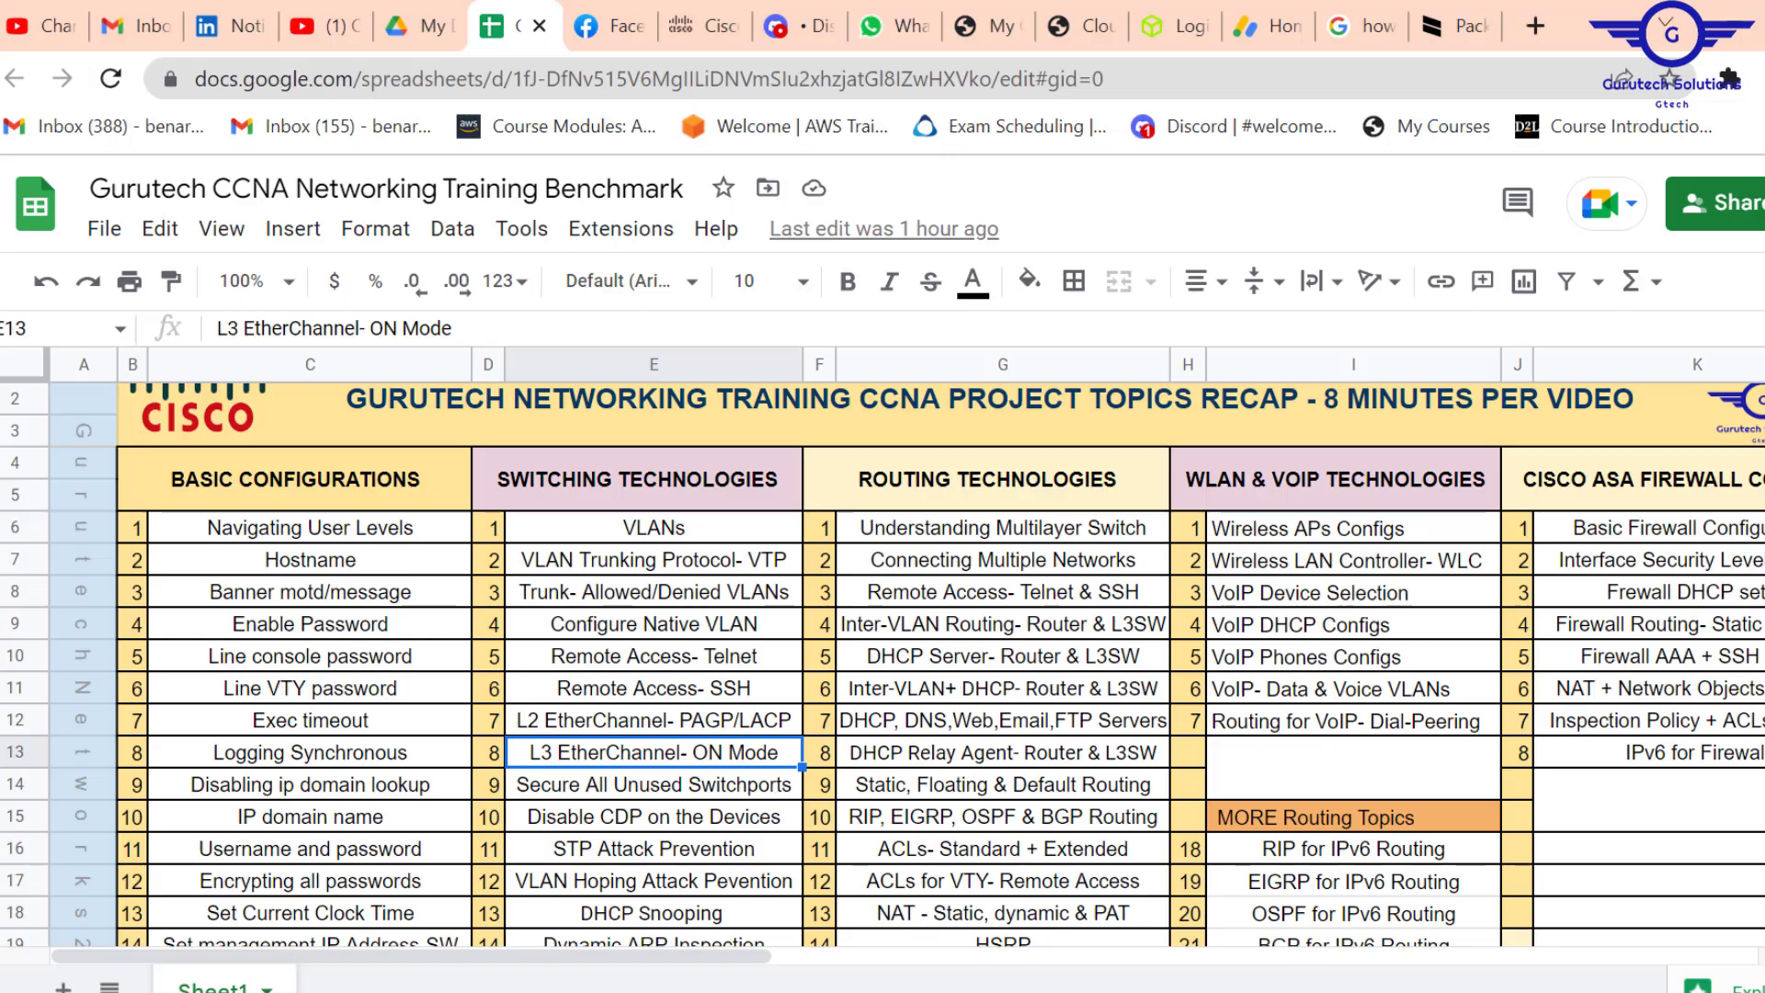
- Place a 2960 switch, Switch1, on the workspace below the title note and check its CLI
scroll(882, 661, "down", 5)
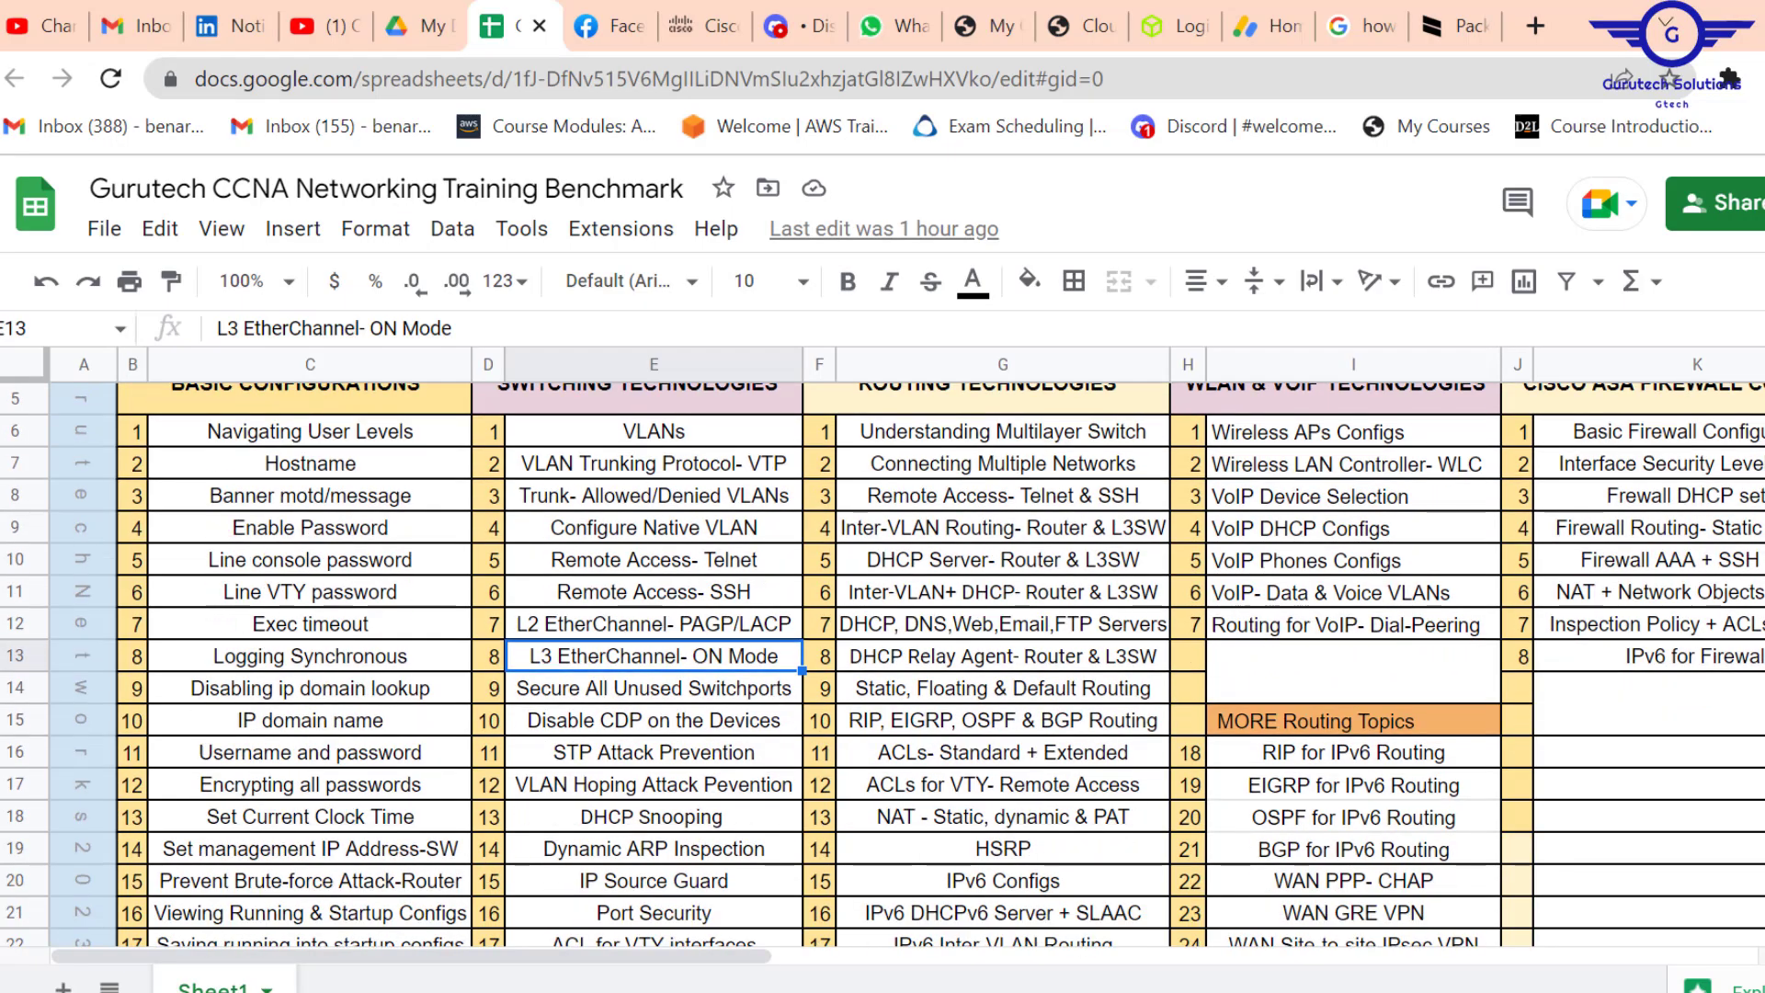
scroll(883, 667, "up", 3)
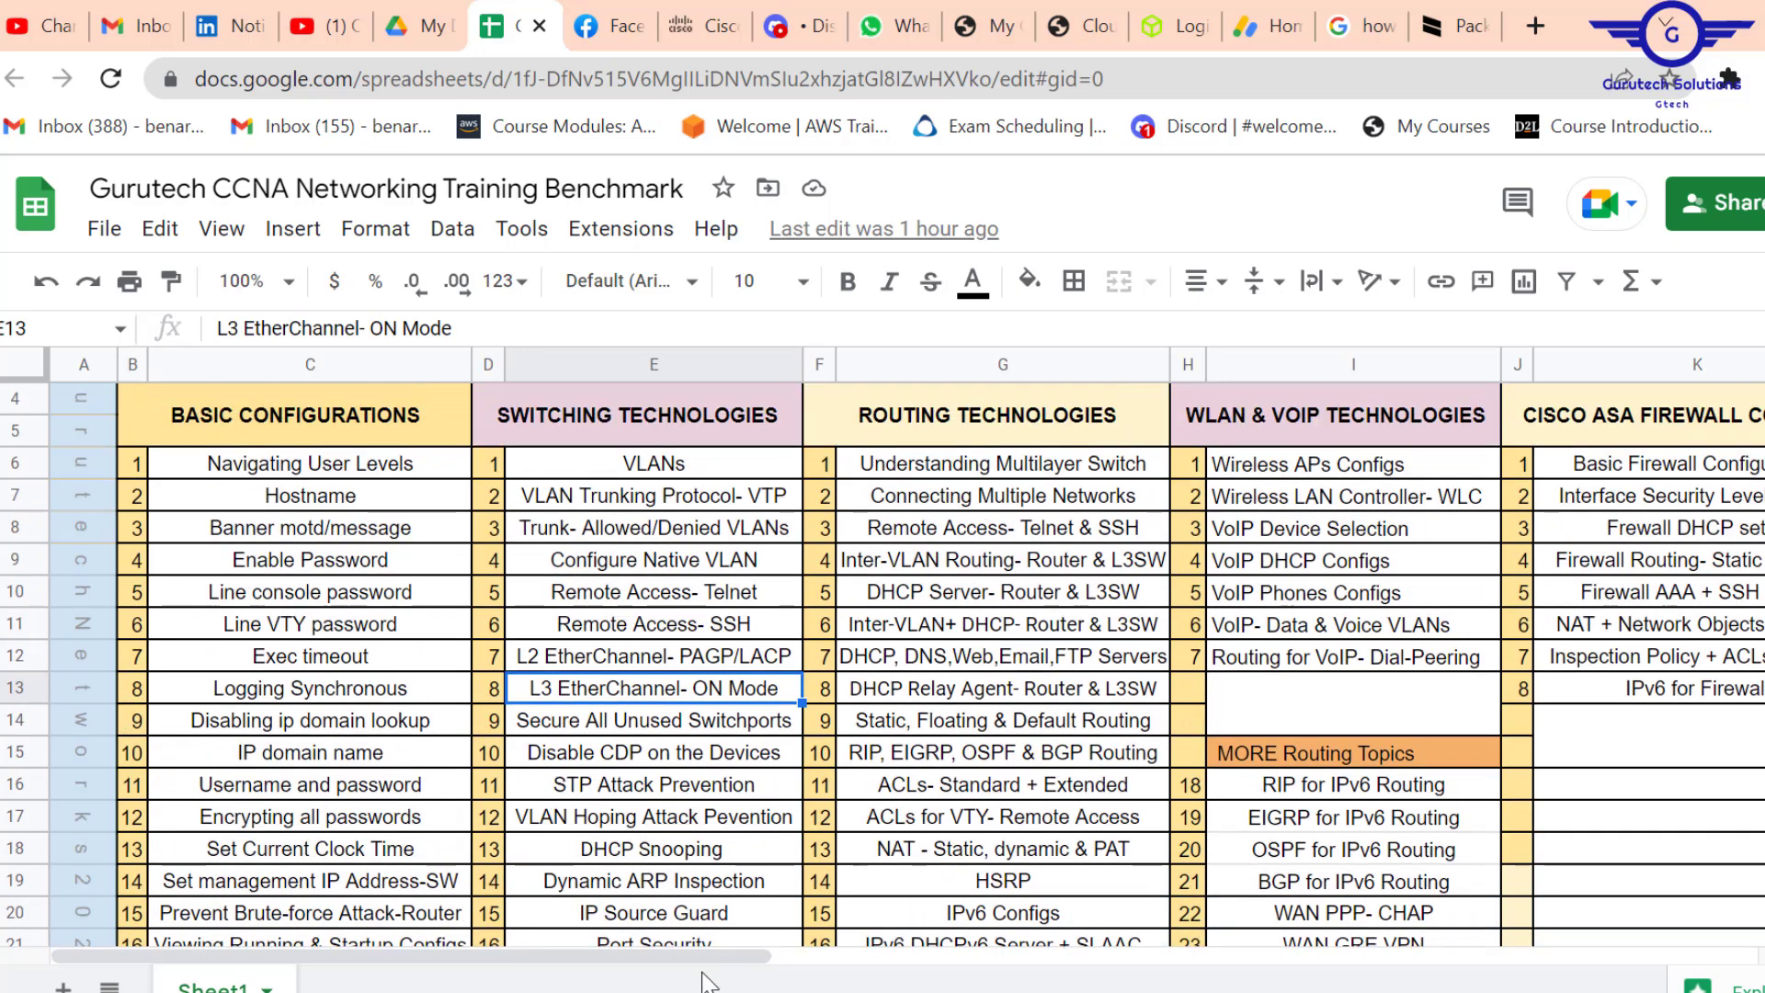
mouse_move(675, 963)
left_mouse_down()
mouse_move(773, 966)
mouse_move(685, 969)
left_mouse_up()
left_click(692, 896)
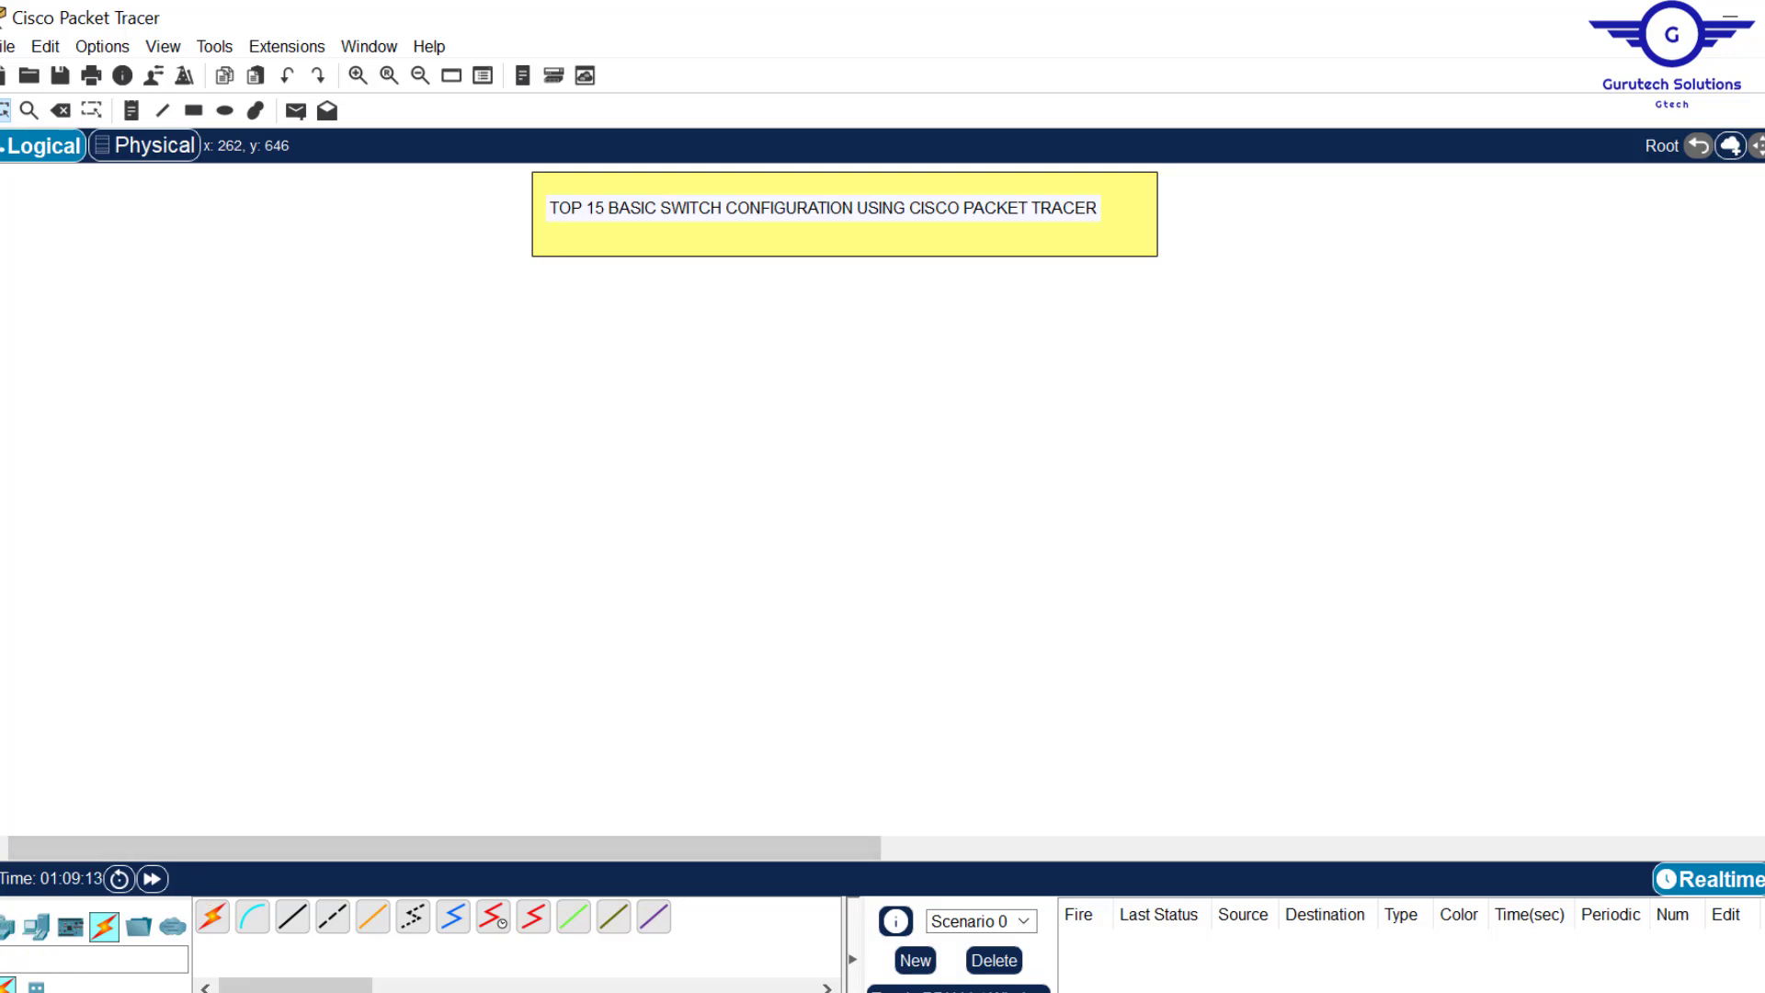
left_click(7, 924)
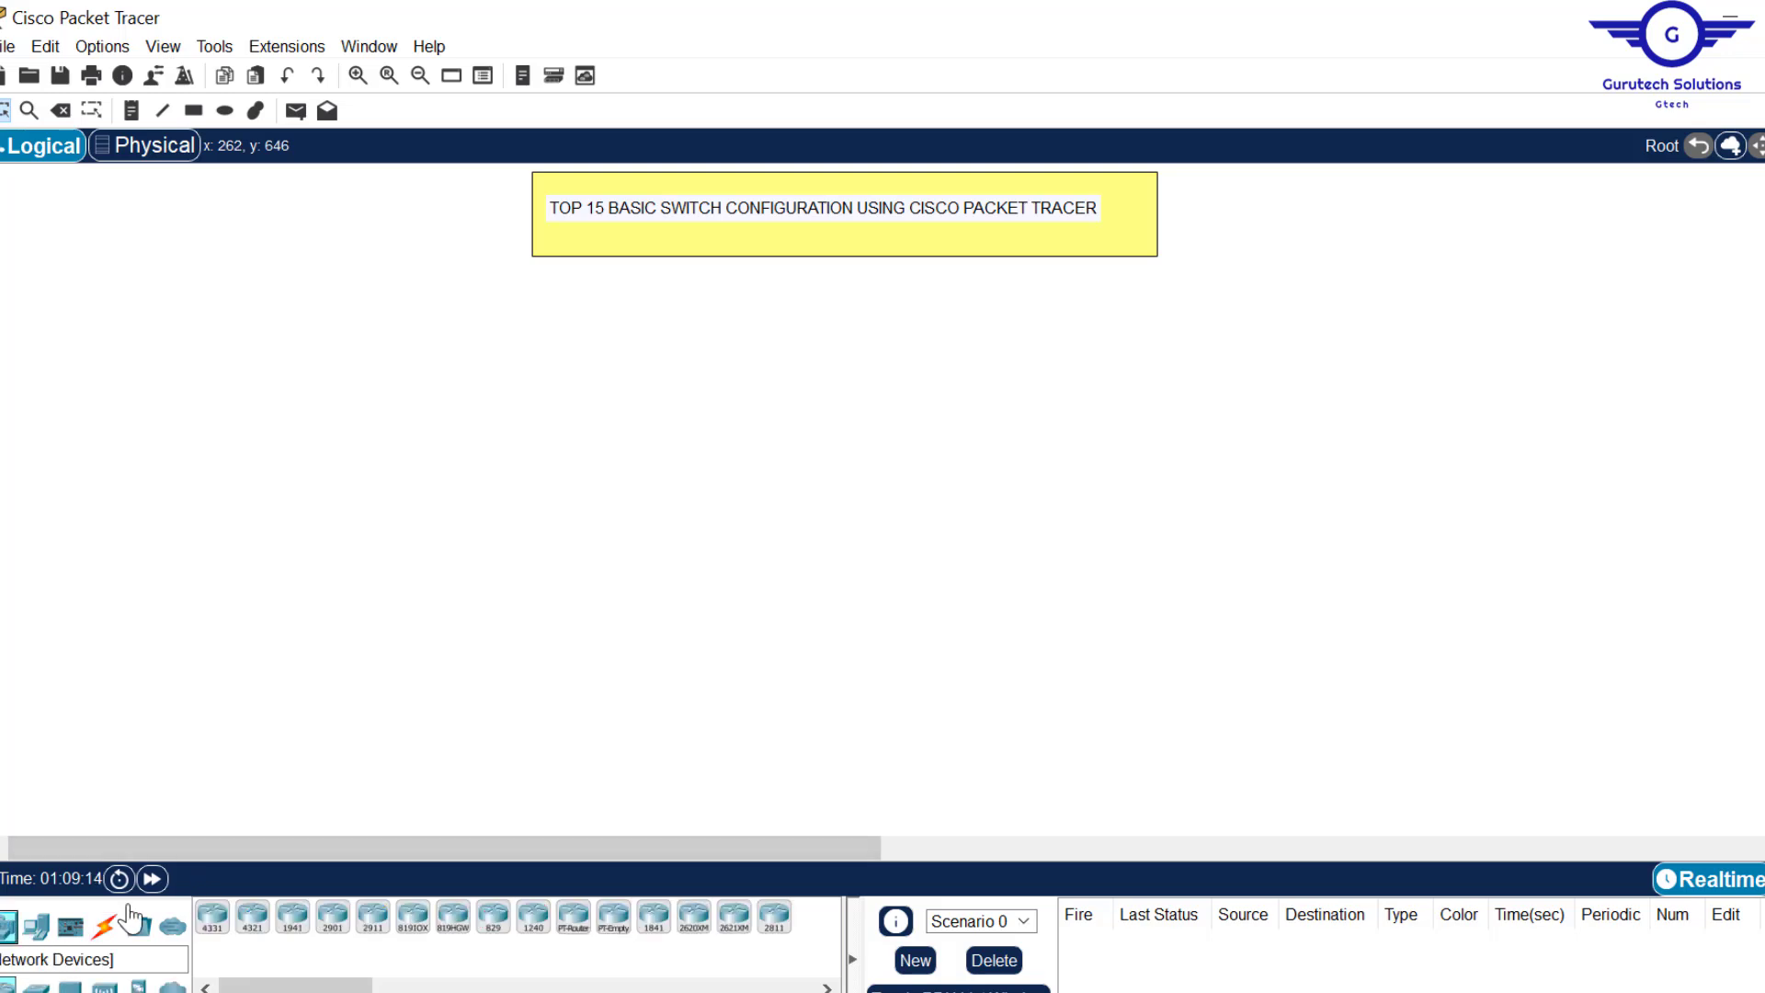
left_click(54, 981)
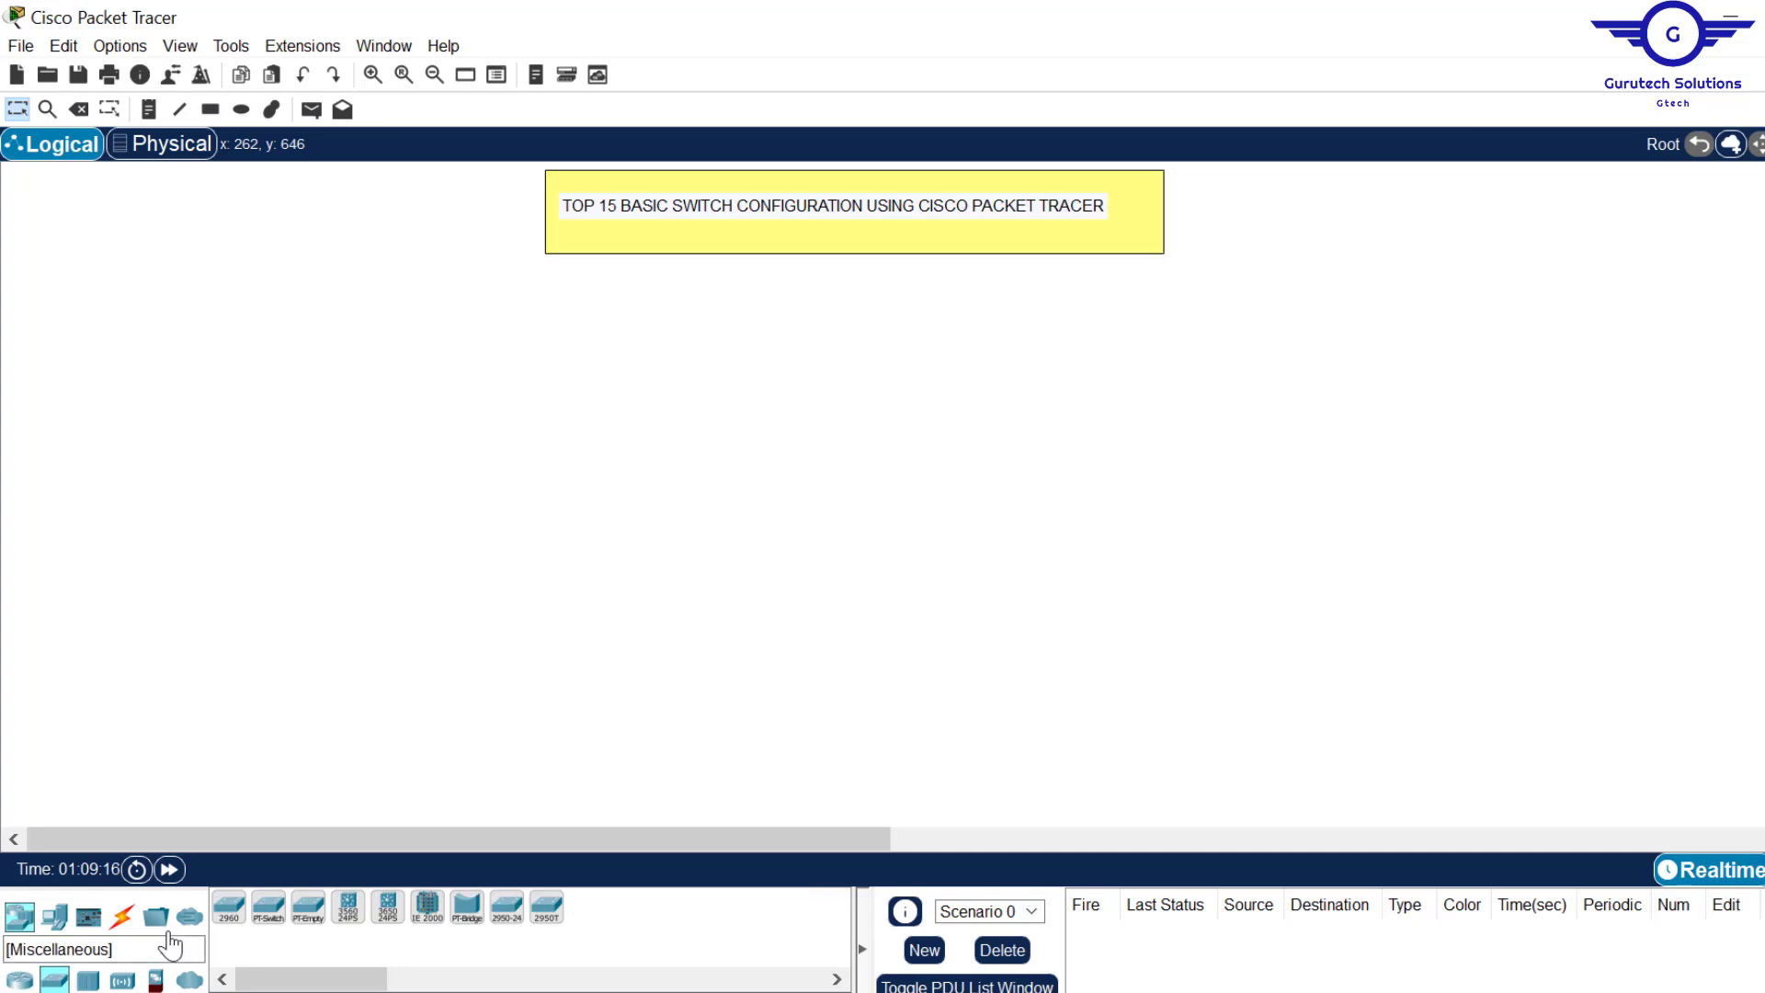
left_click(229, 901)
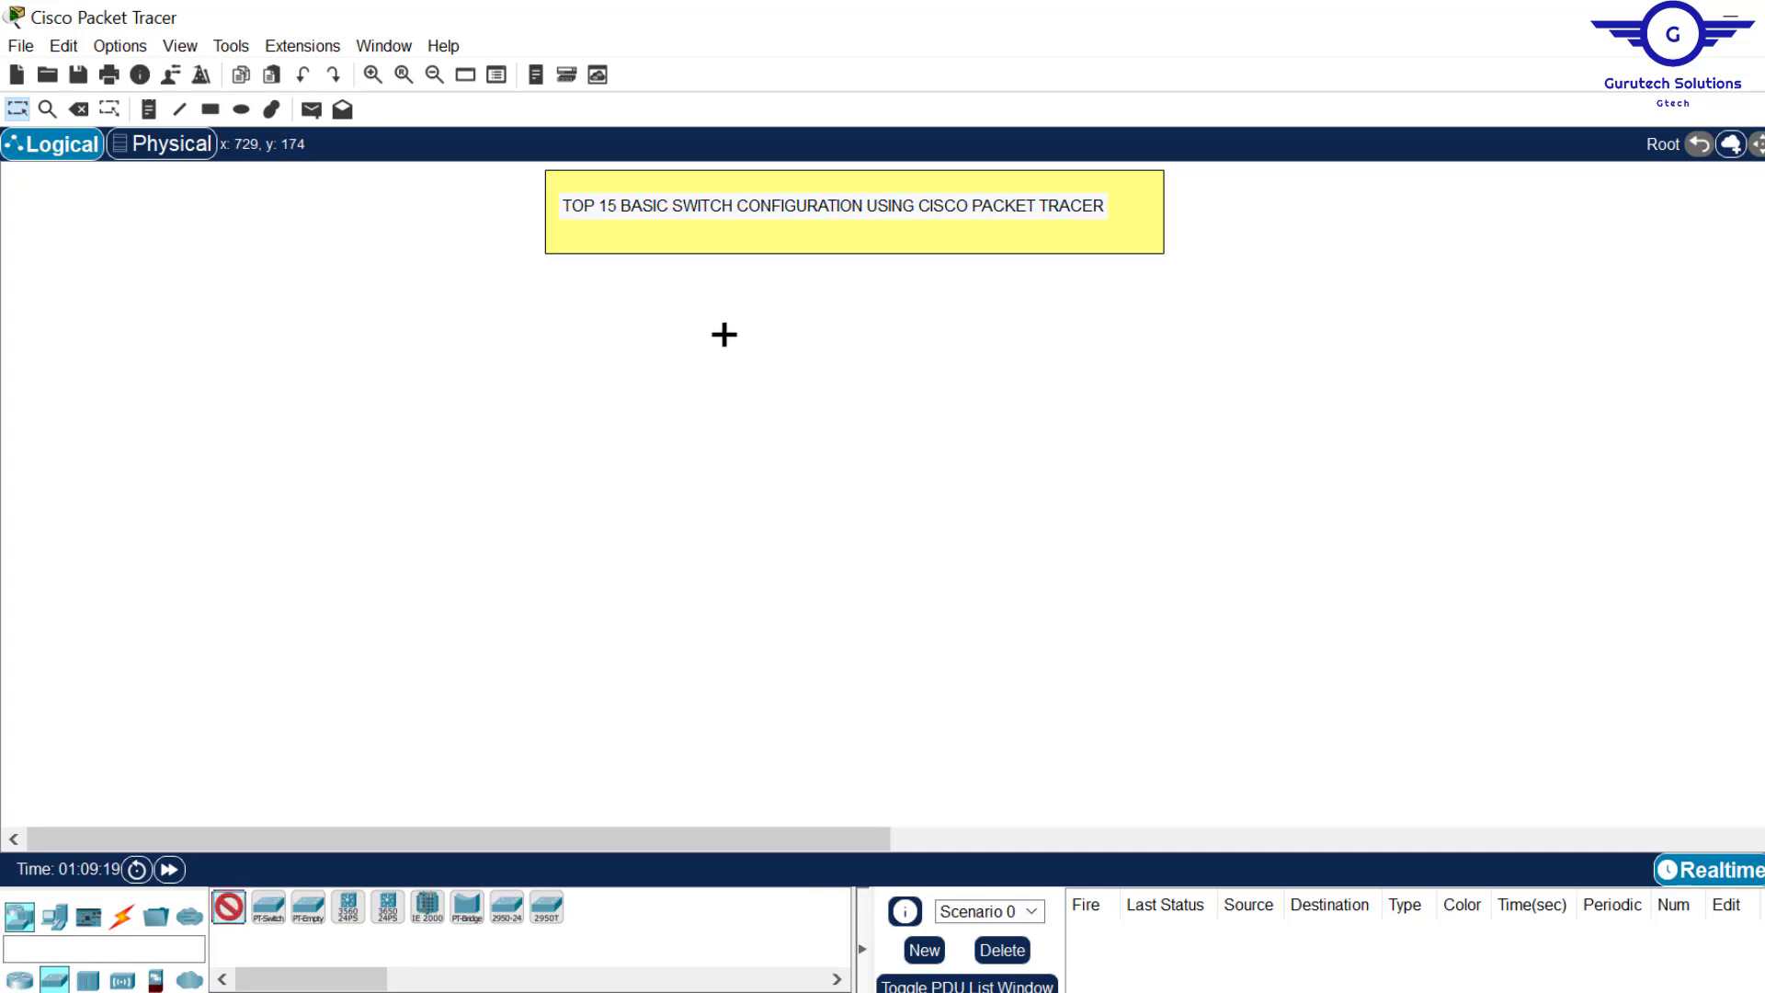
left_click(713, 301)
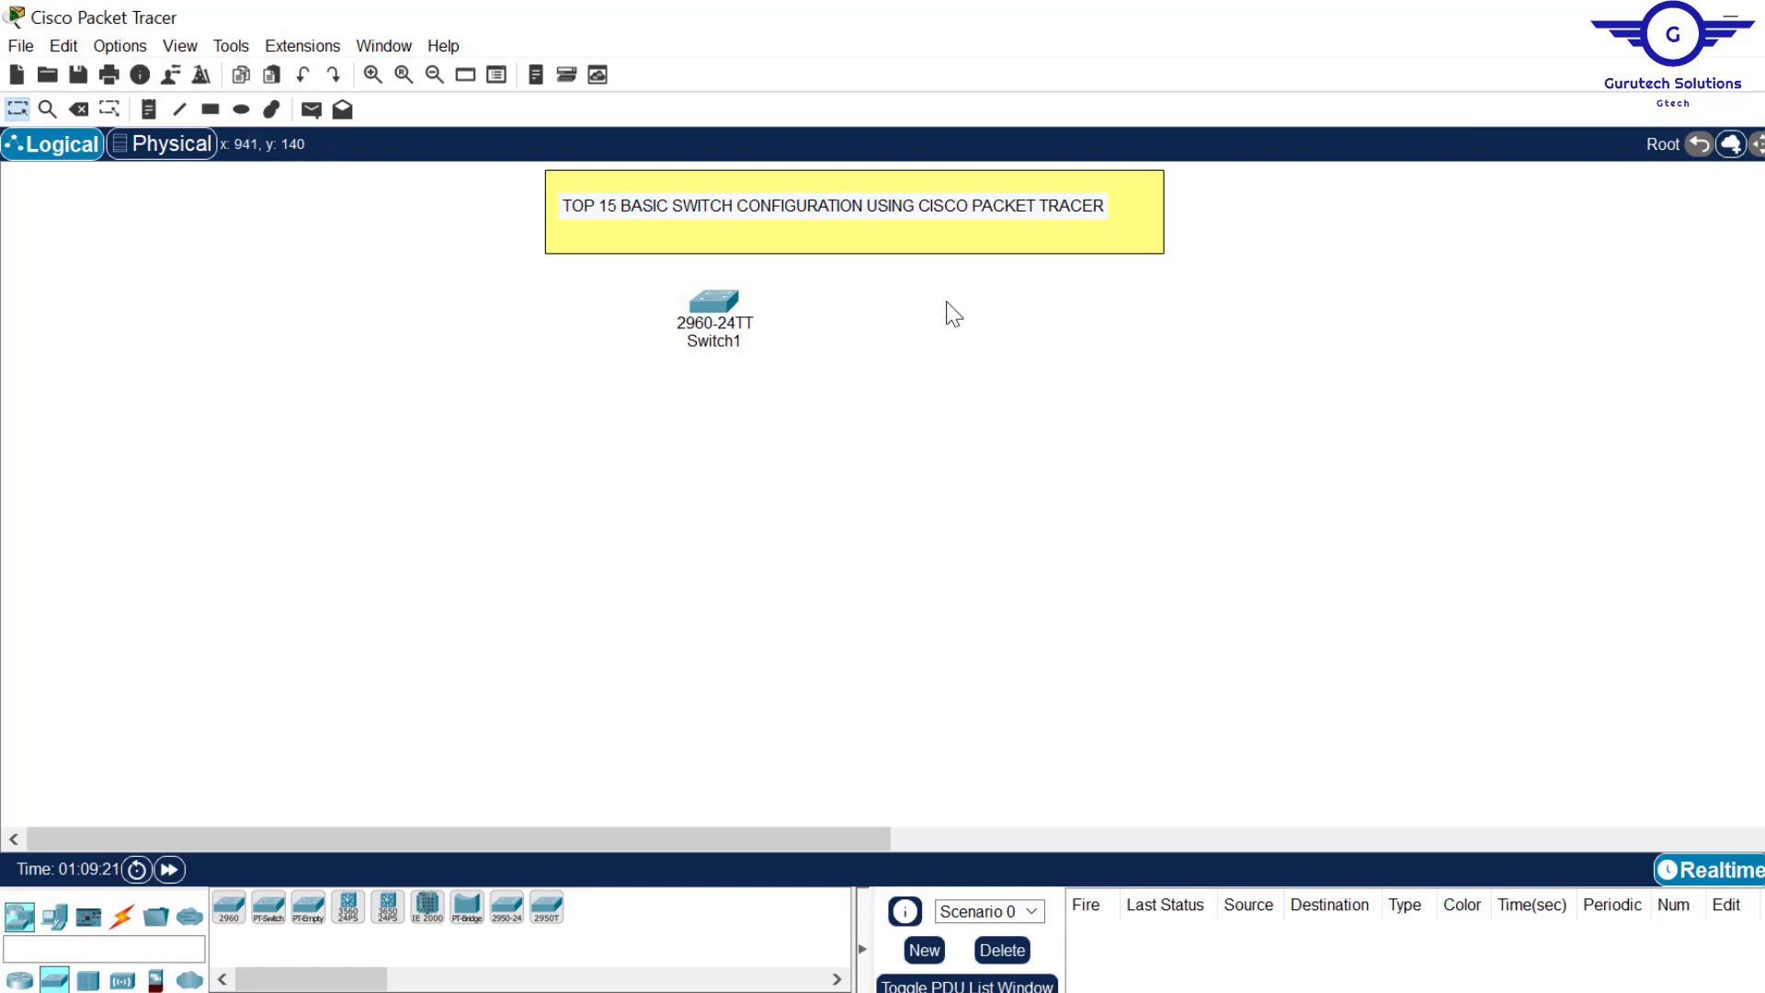
left_click(712, 301)
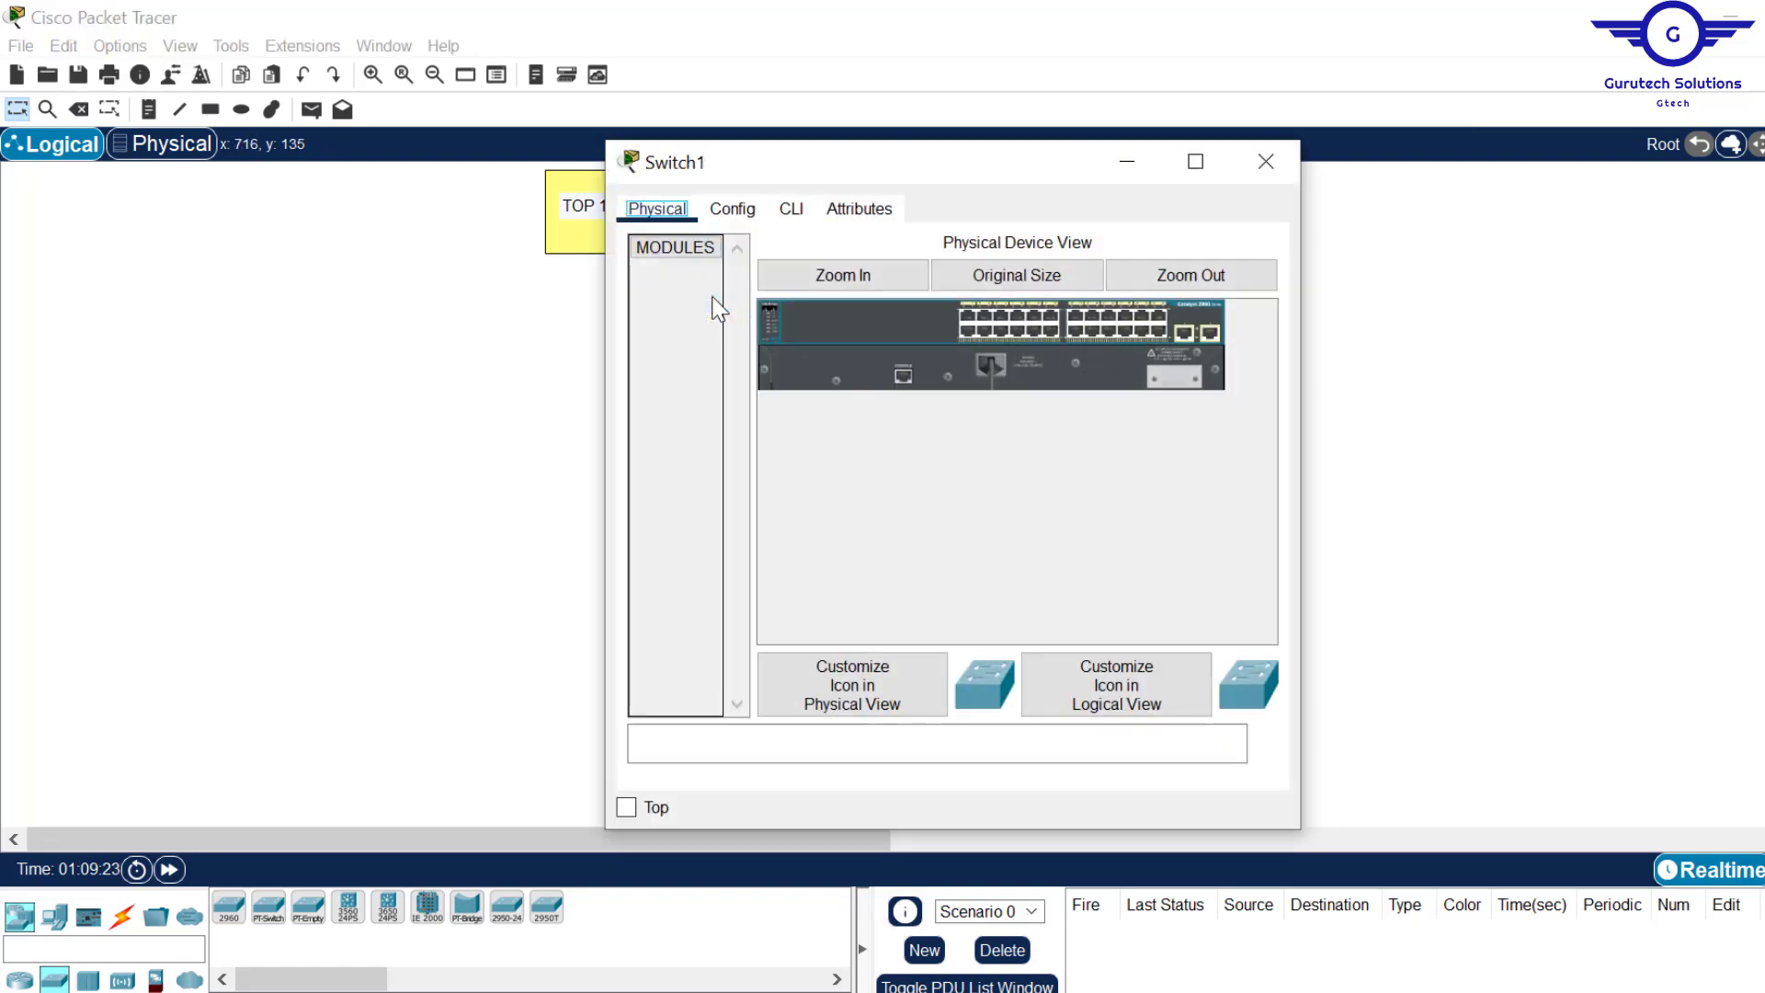
left_click(791, 211)
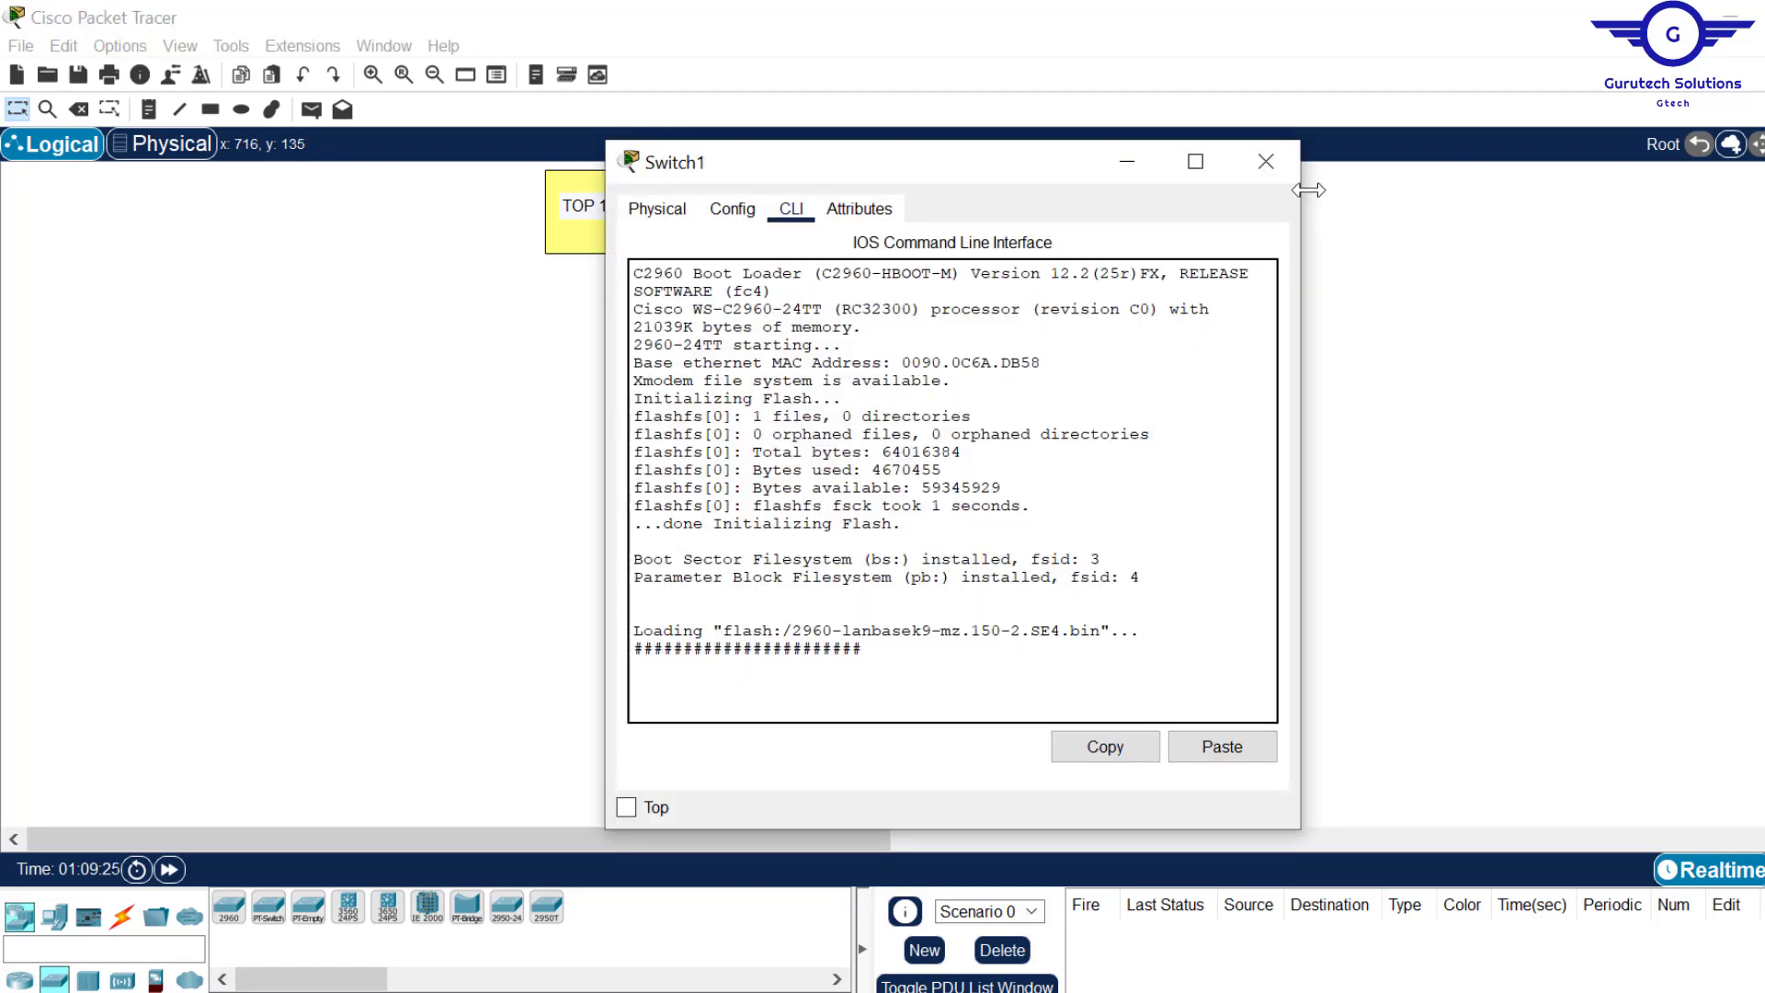
left_click(1265, 162)
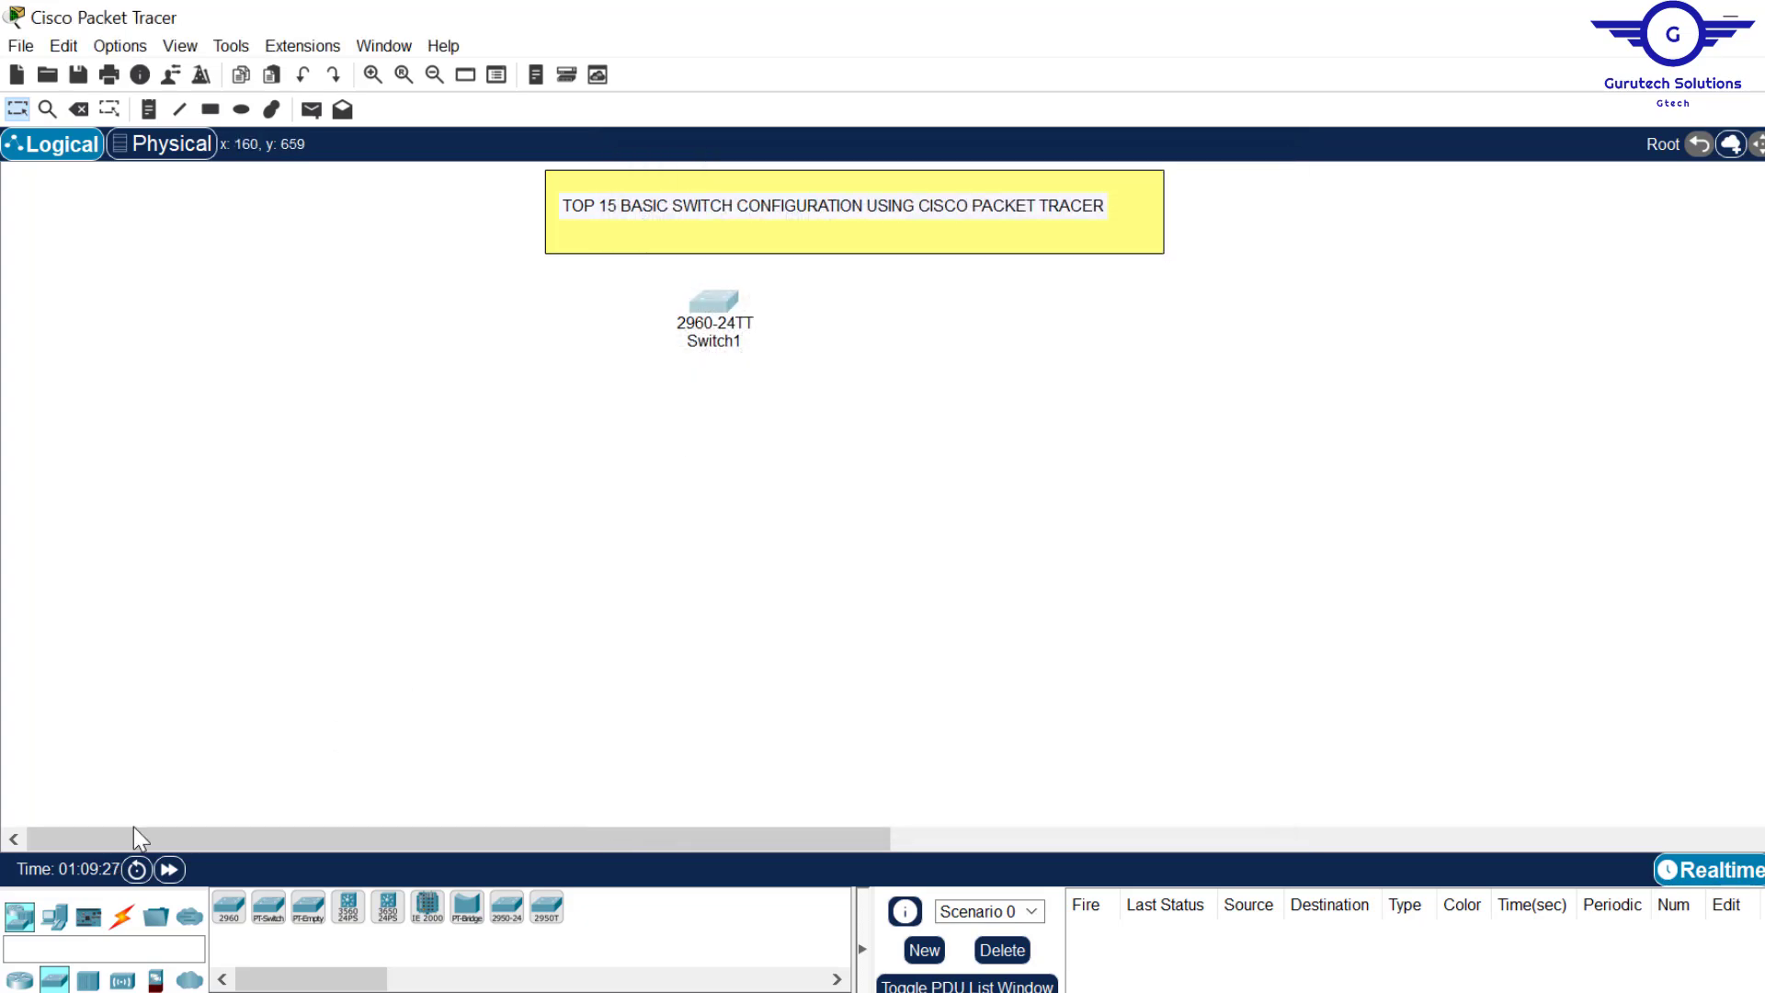
- Add a PC from End Devices as PC1 and move it near Switch1
left_click(54, 916)
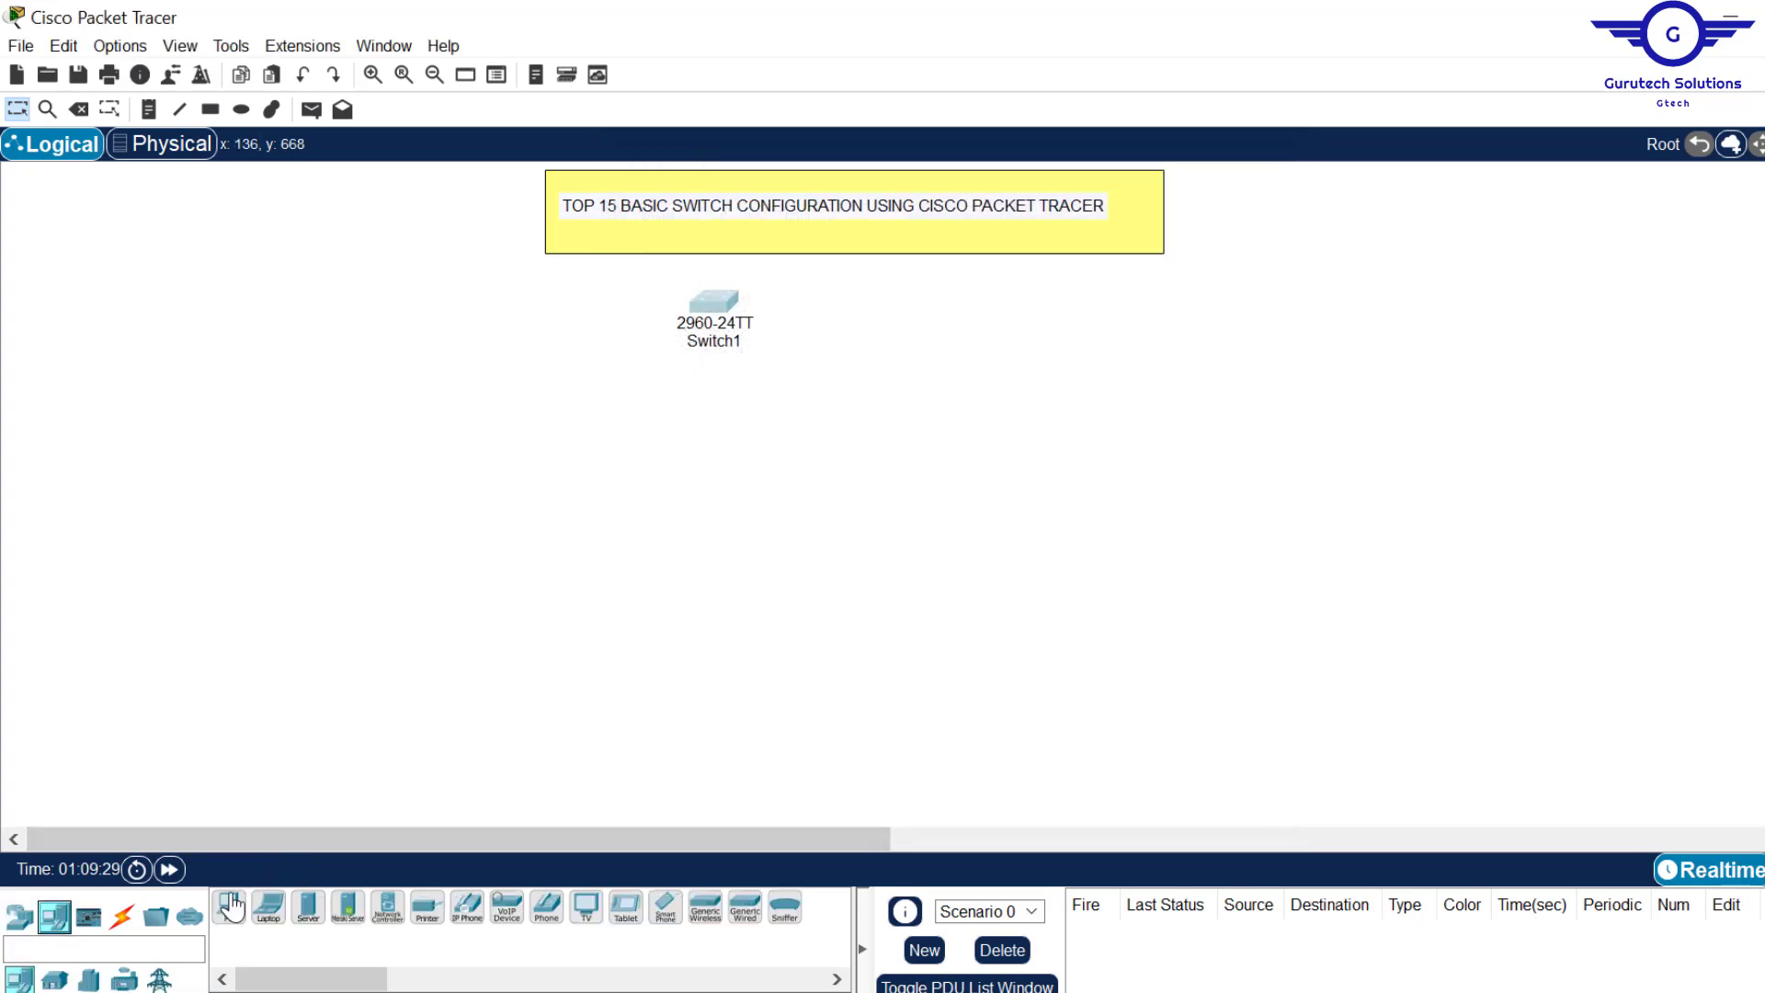
left_click_drag(231, 907, 478, 579)
left_click(484, 581)
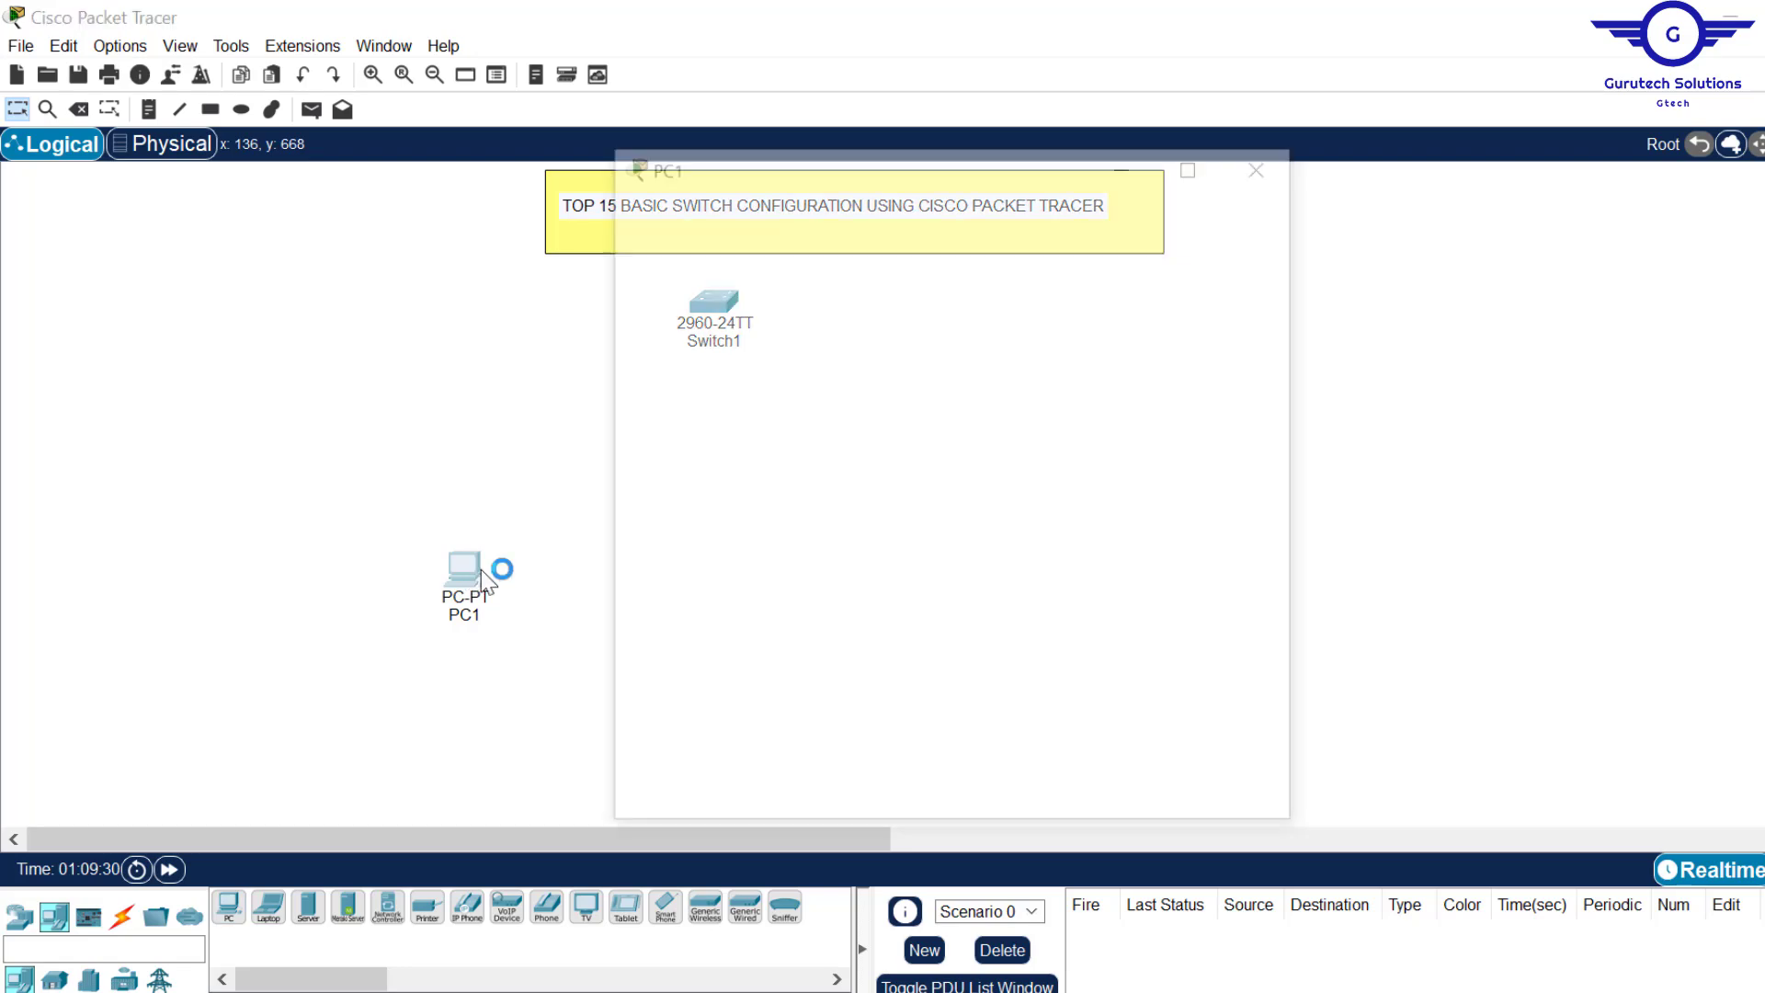
left_click(1245, 151)
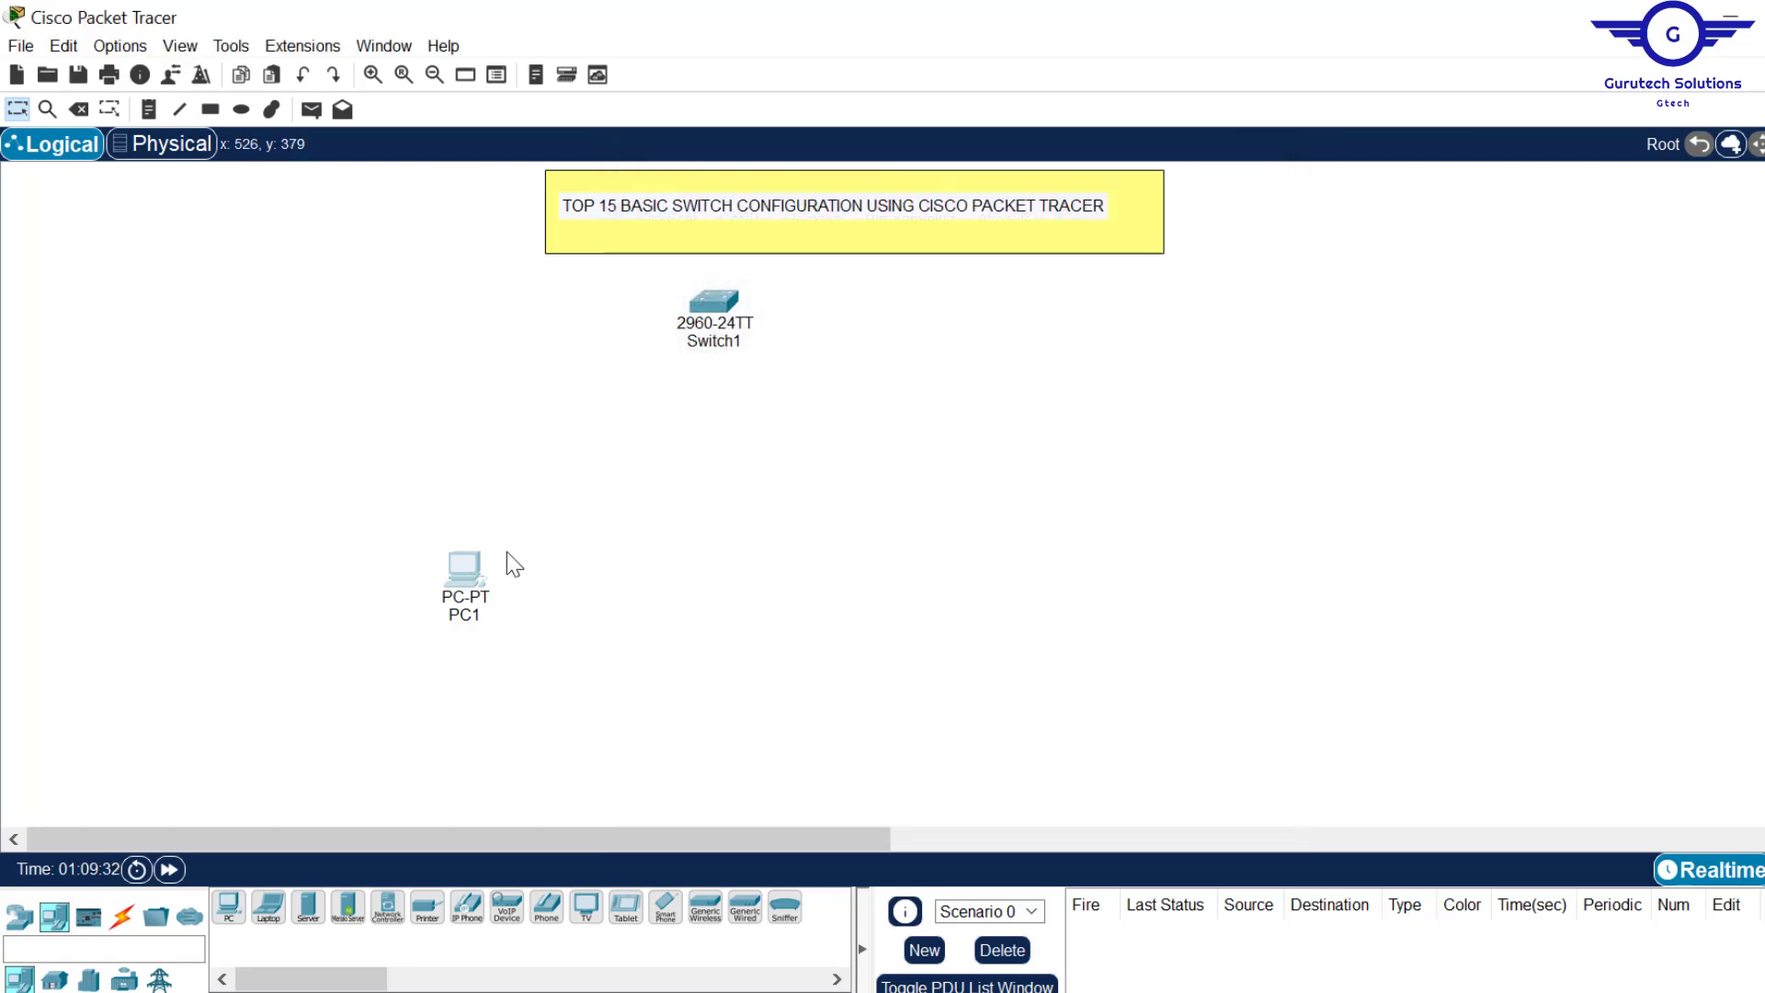
left_click_drag(467, 575, 515, 473)
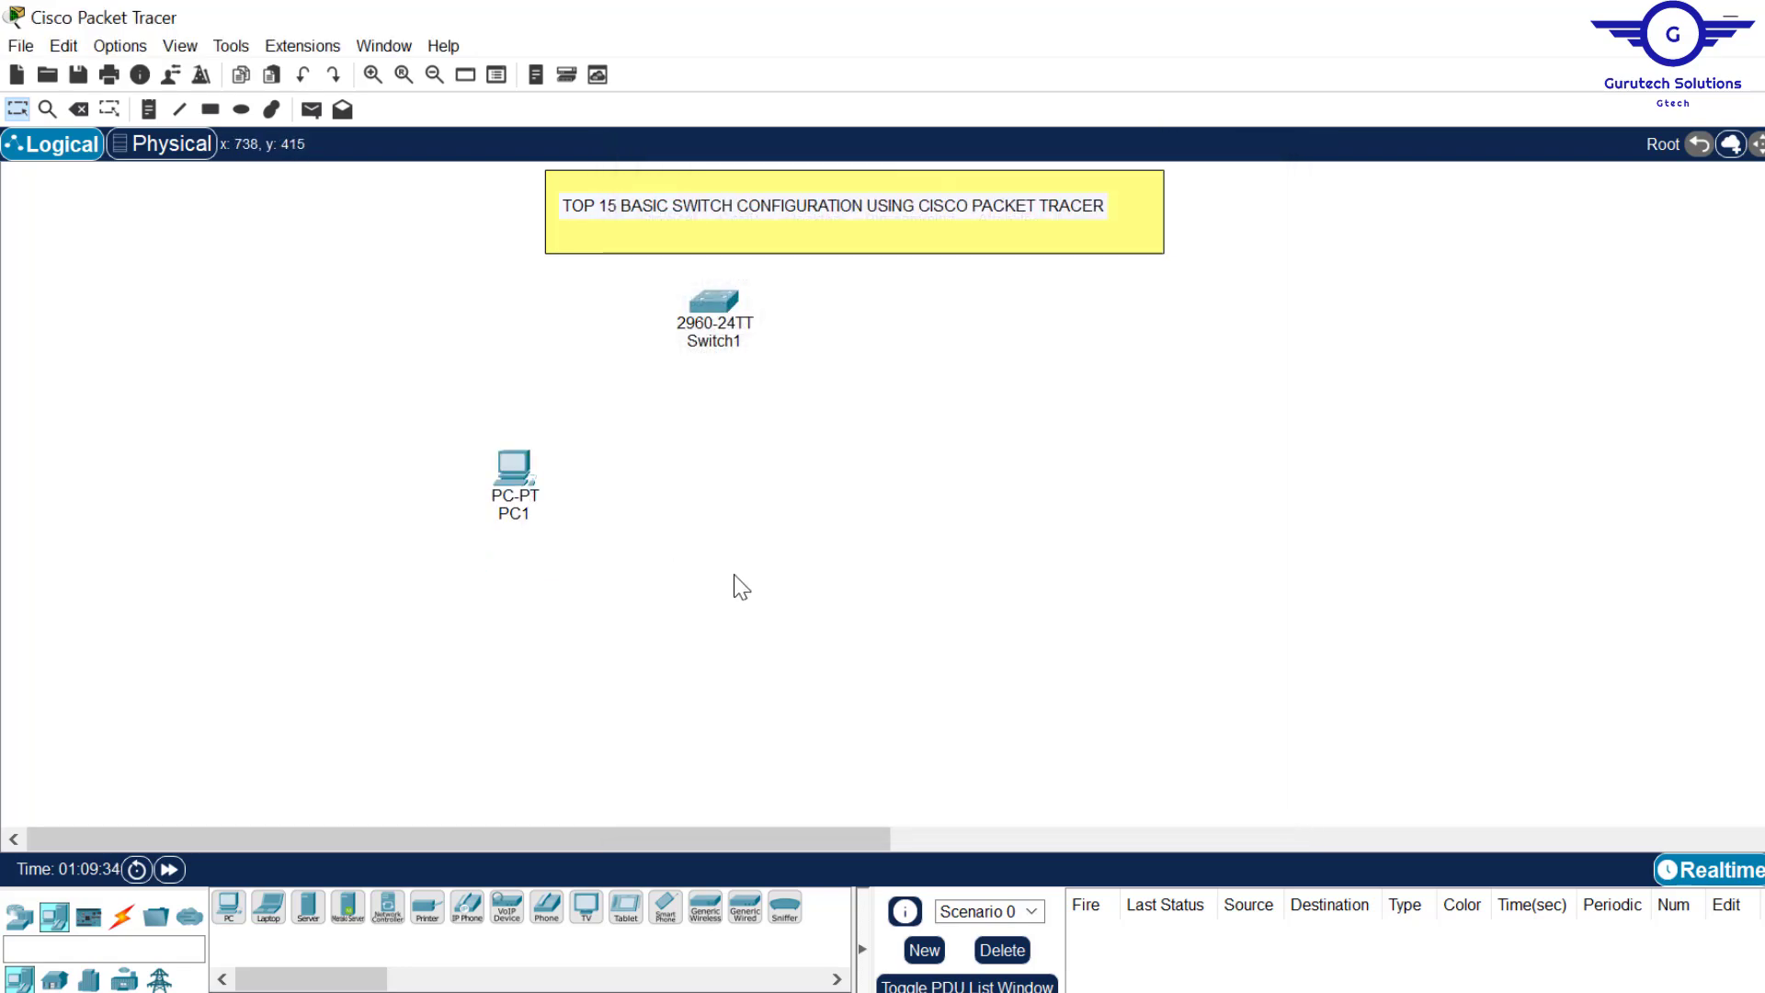
- Connect PC1's RS 232 port to Switch1's Console port with a console cable
left_click(121, 919)
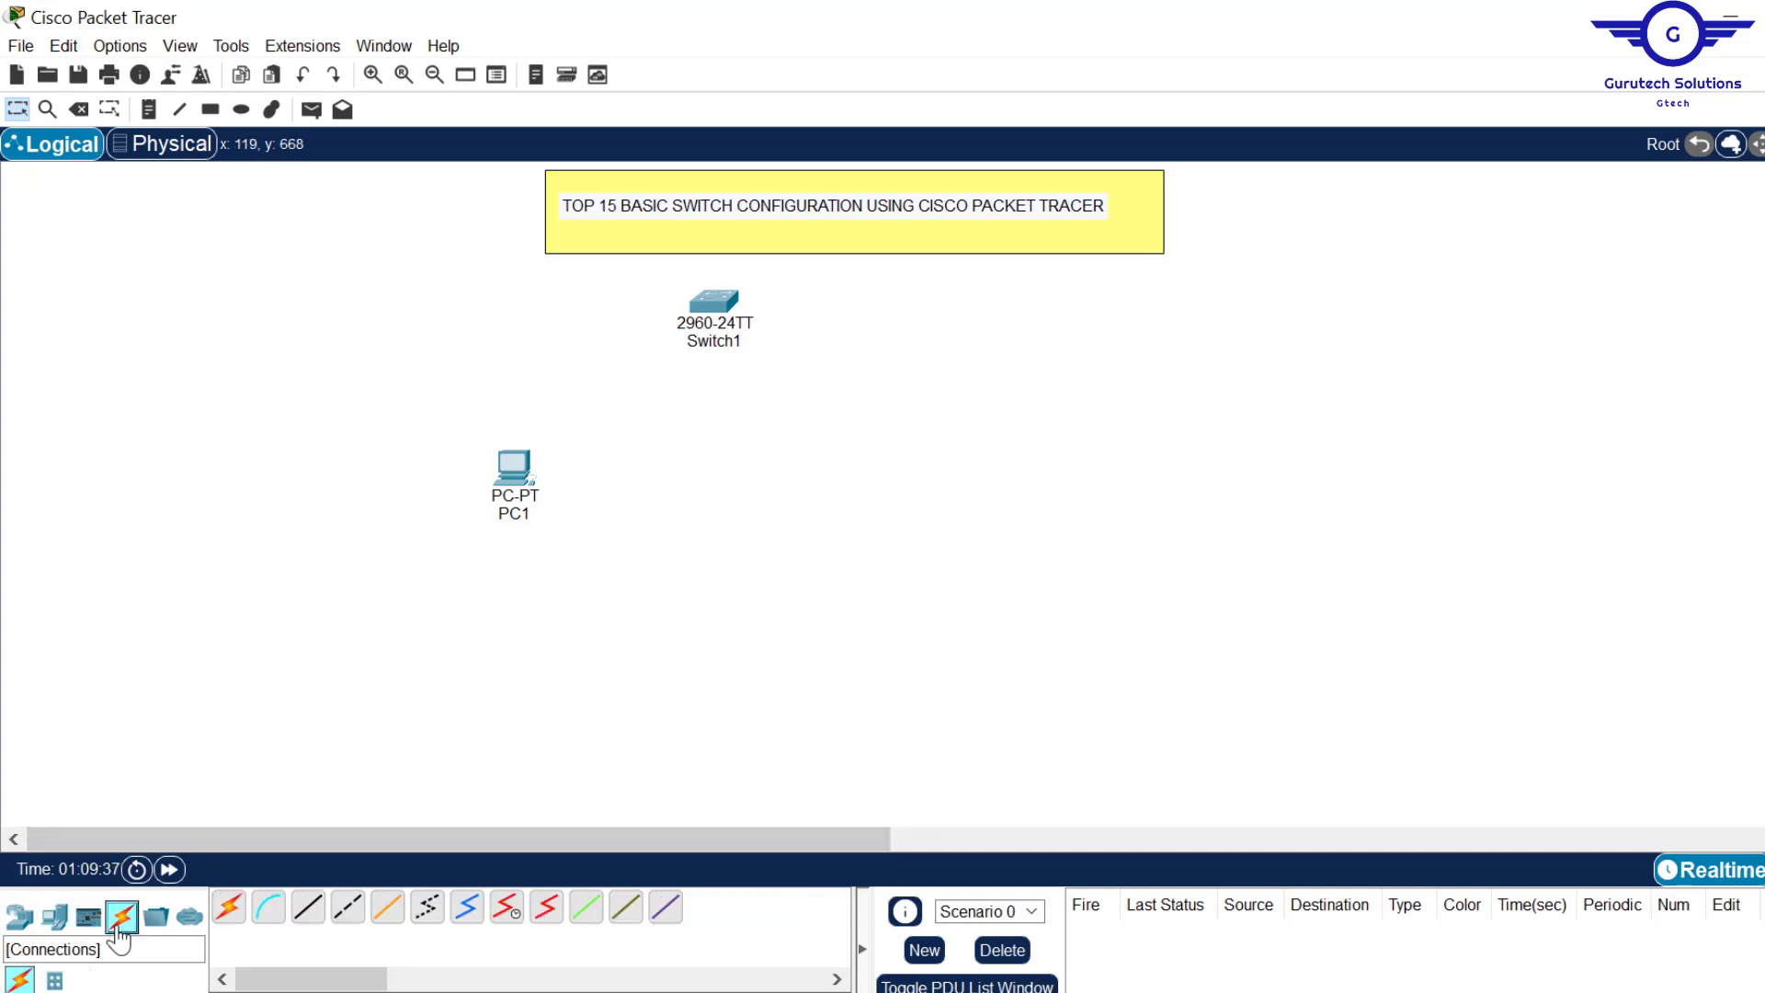
left_click(269, 919)
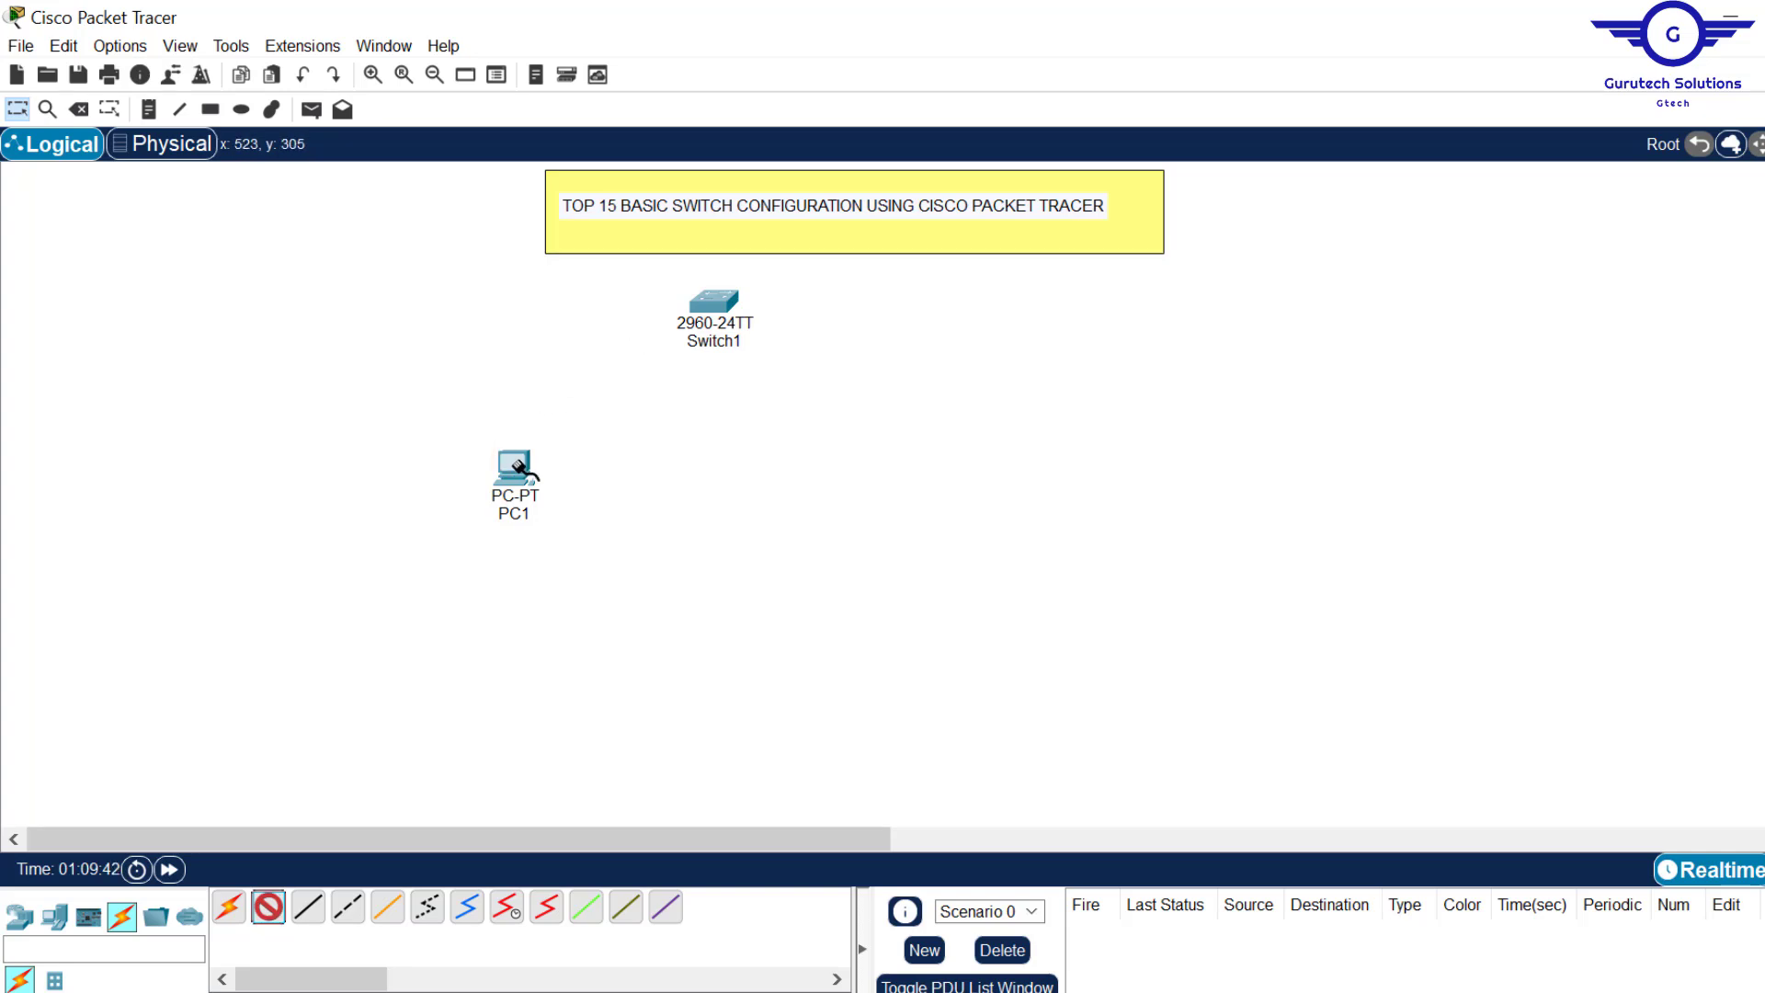
left_click(519, 467)
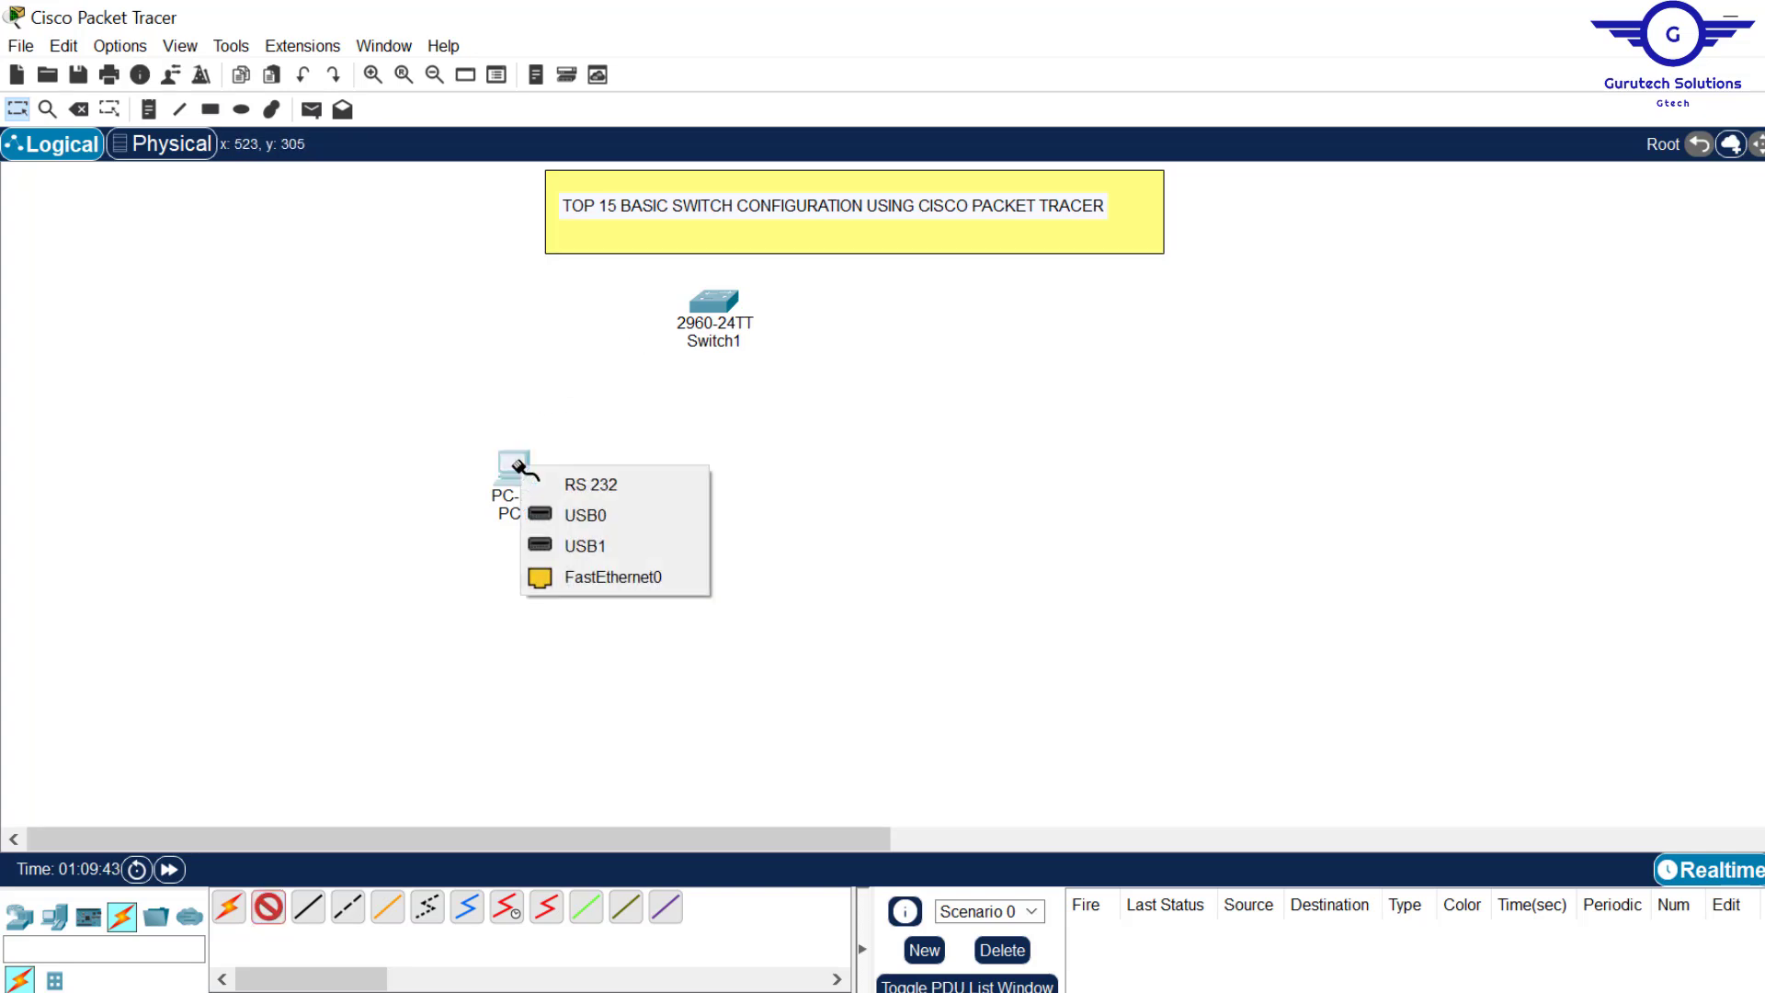
left_click(628, 483)
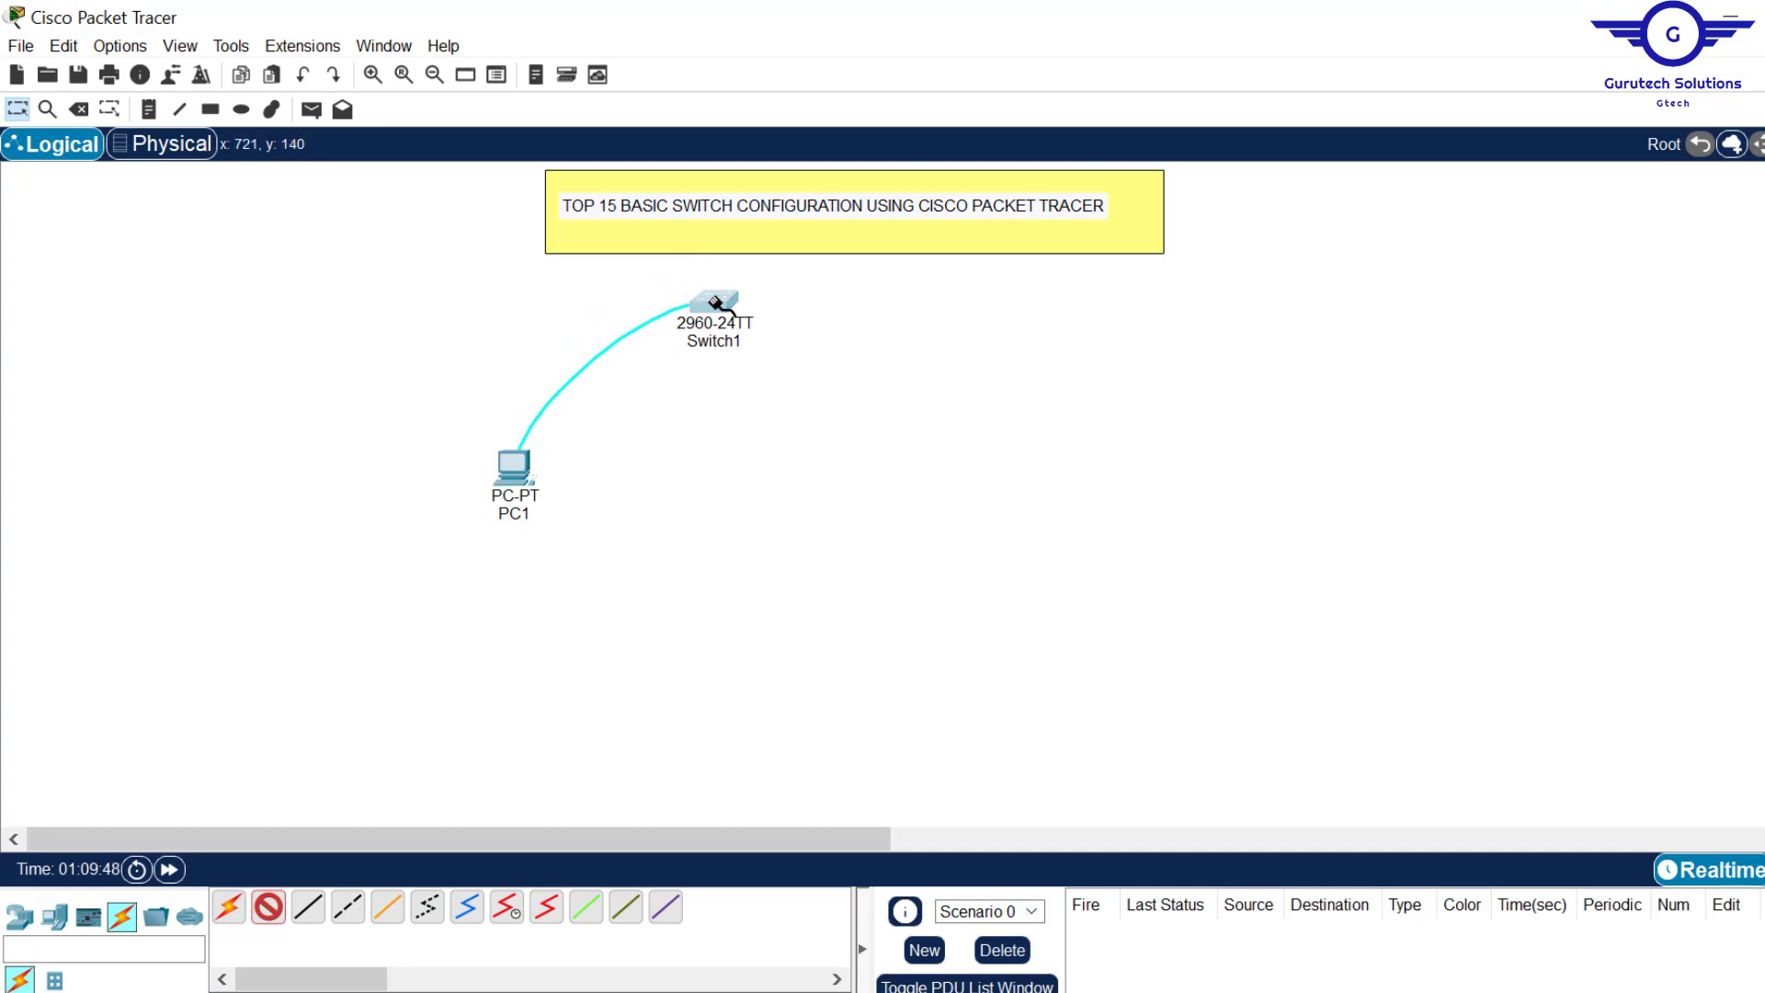
left_click(715, 302)
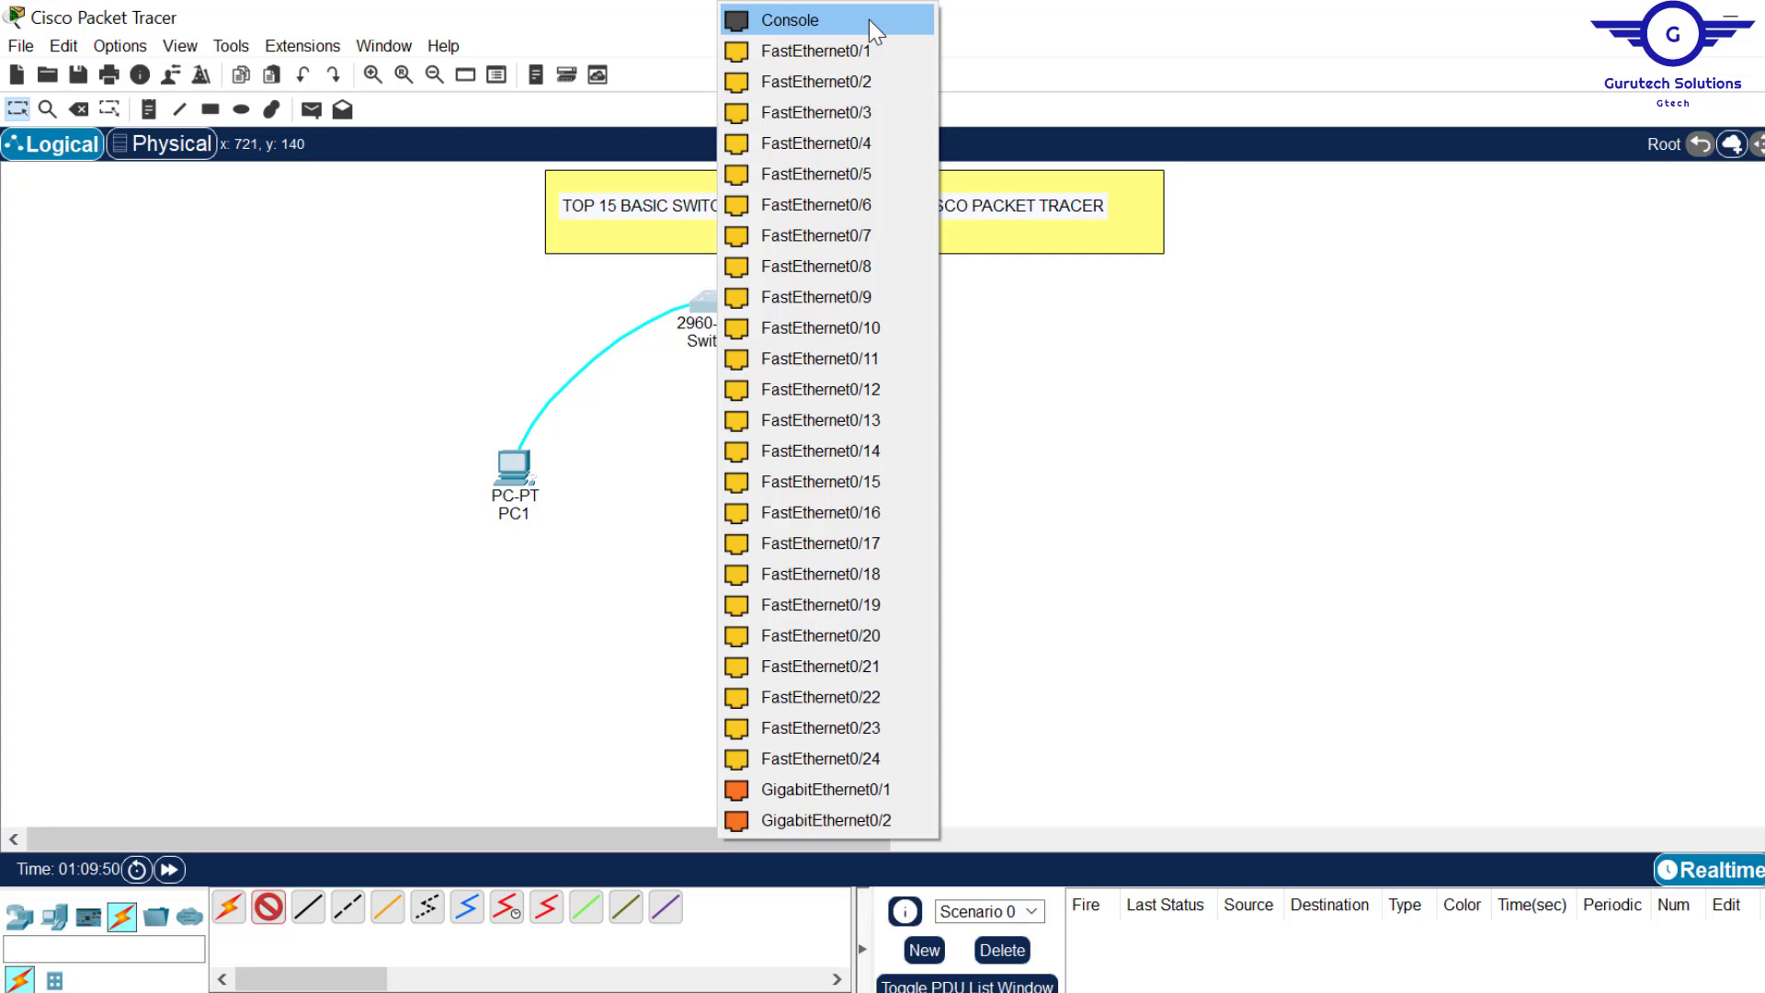
left_click(868, 19)
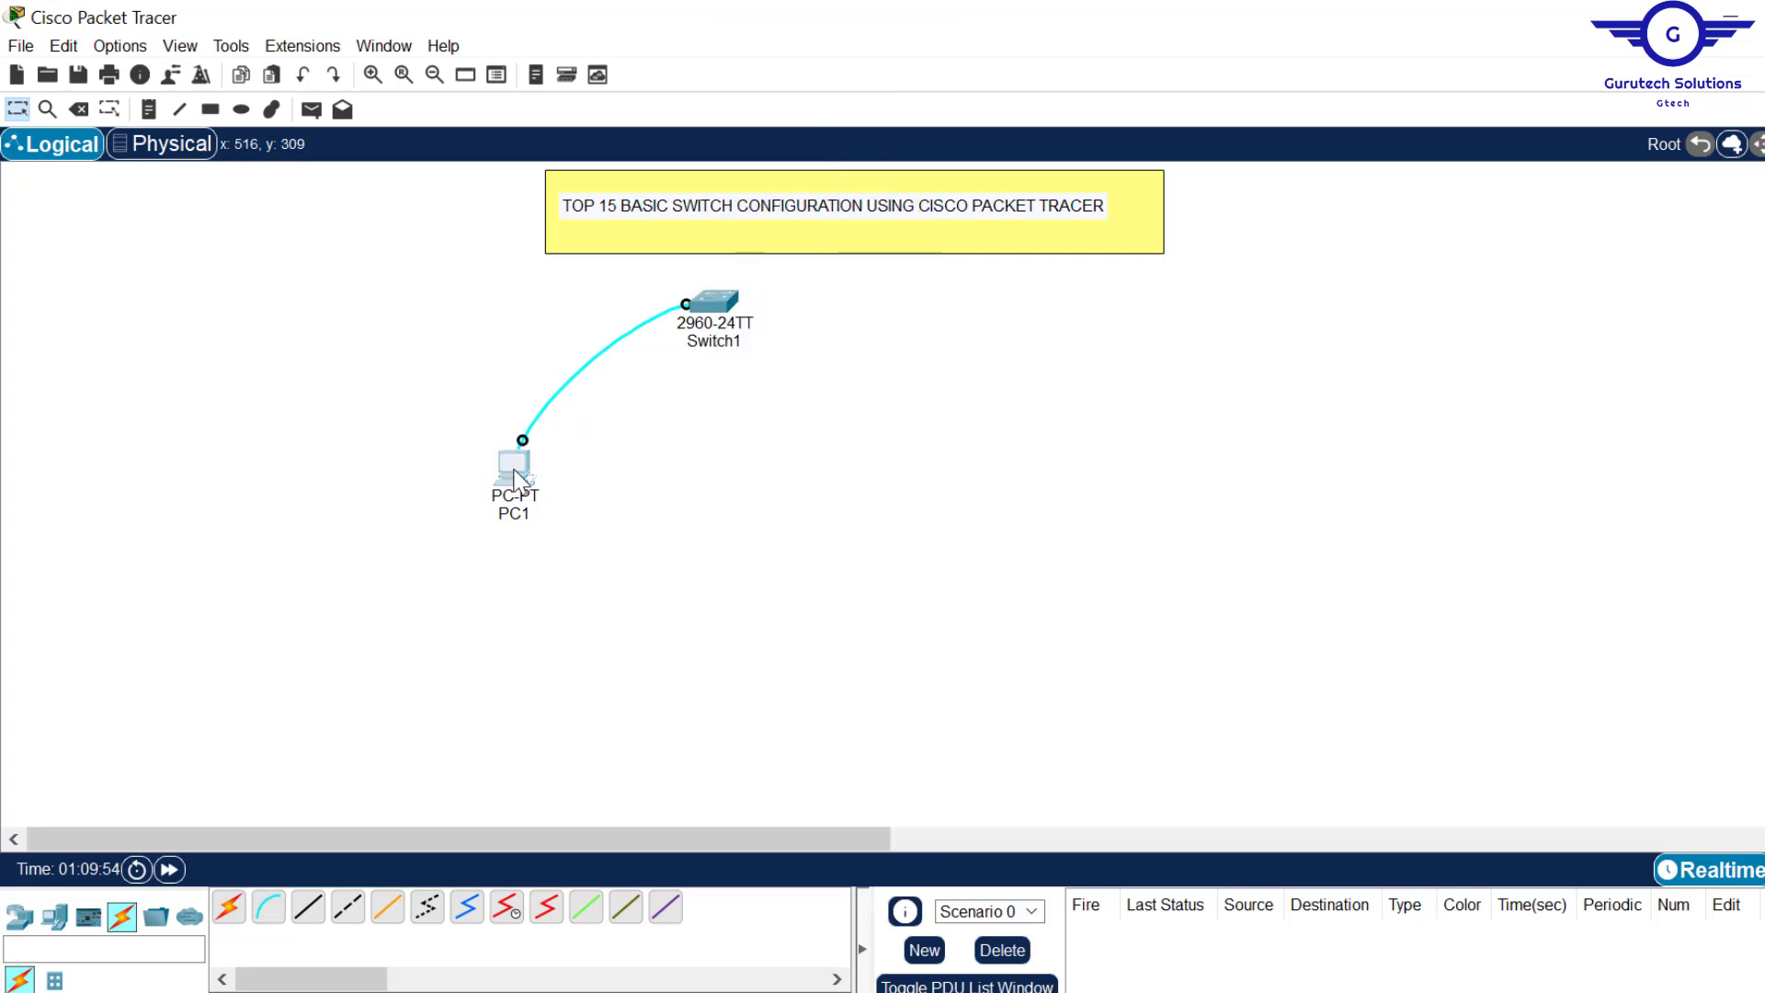
left_click_drag(520, 471, 507, 489)
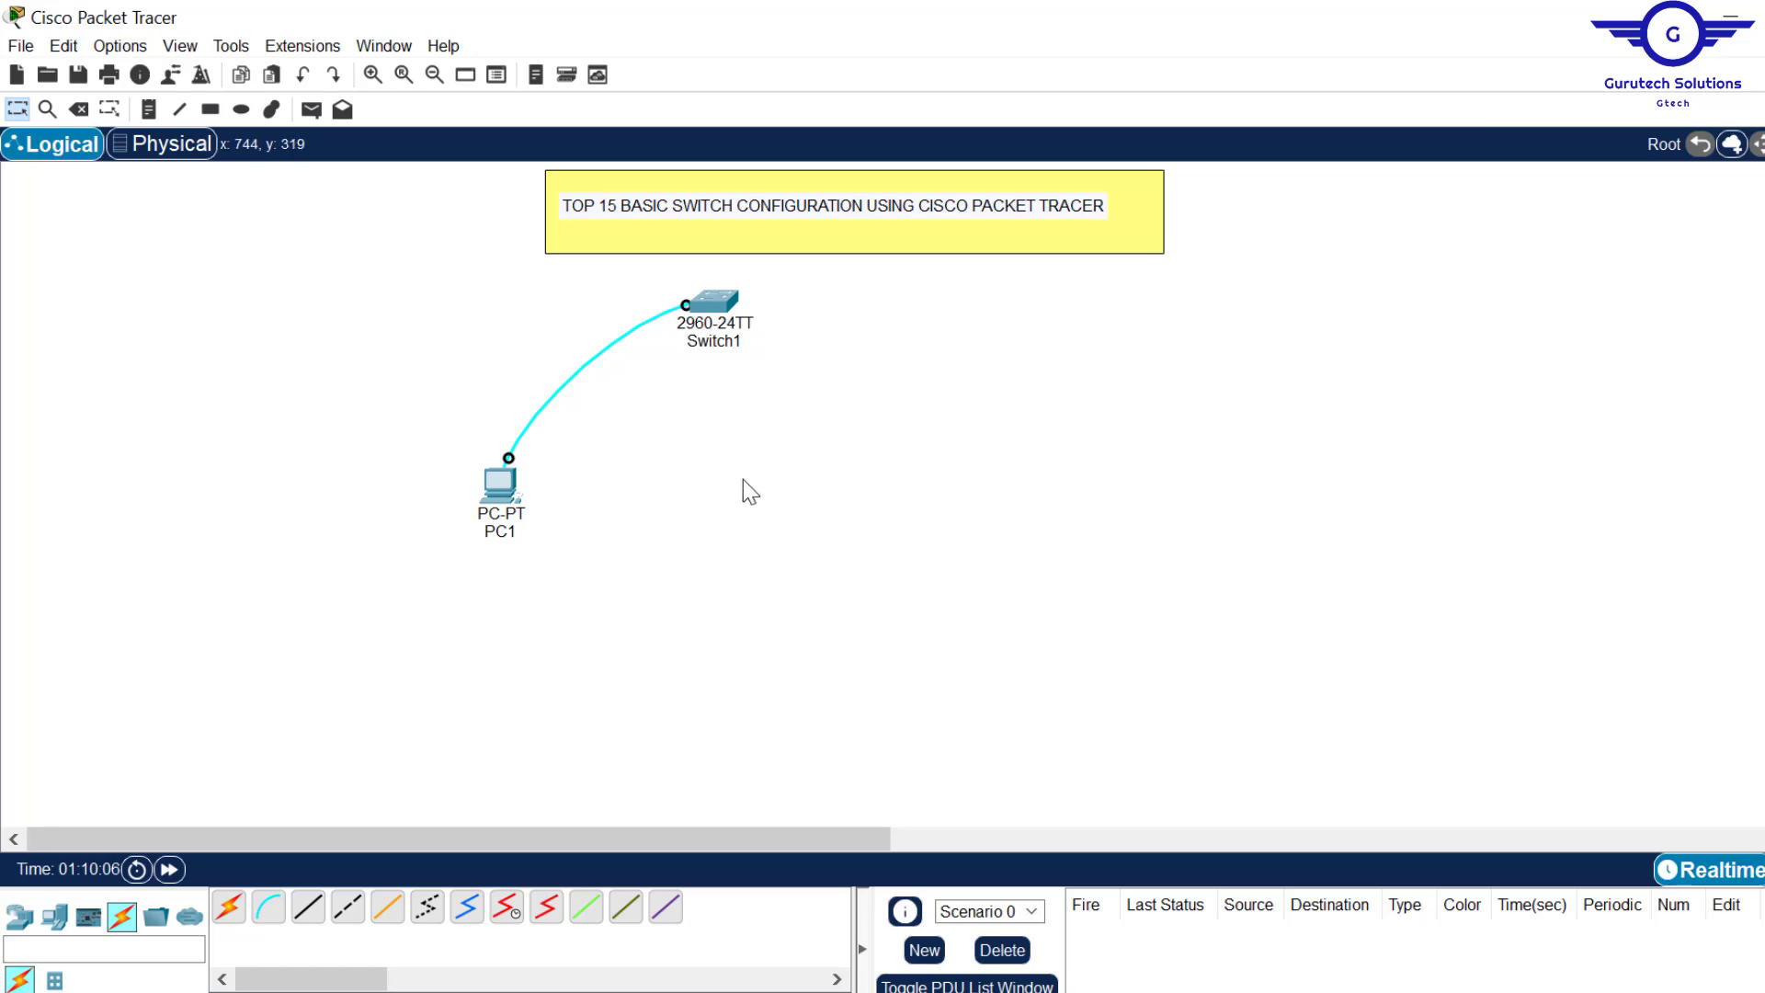
- Open PC1's Terminal with default 9600-baud settings and bring up several Switch> prompts
double_click(502, 489)
left_click(808, 209)
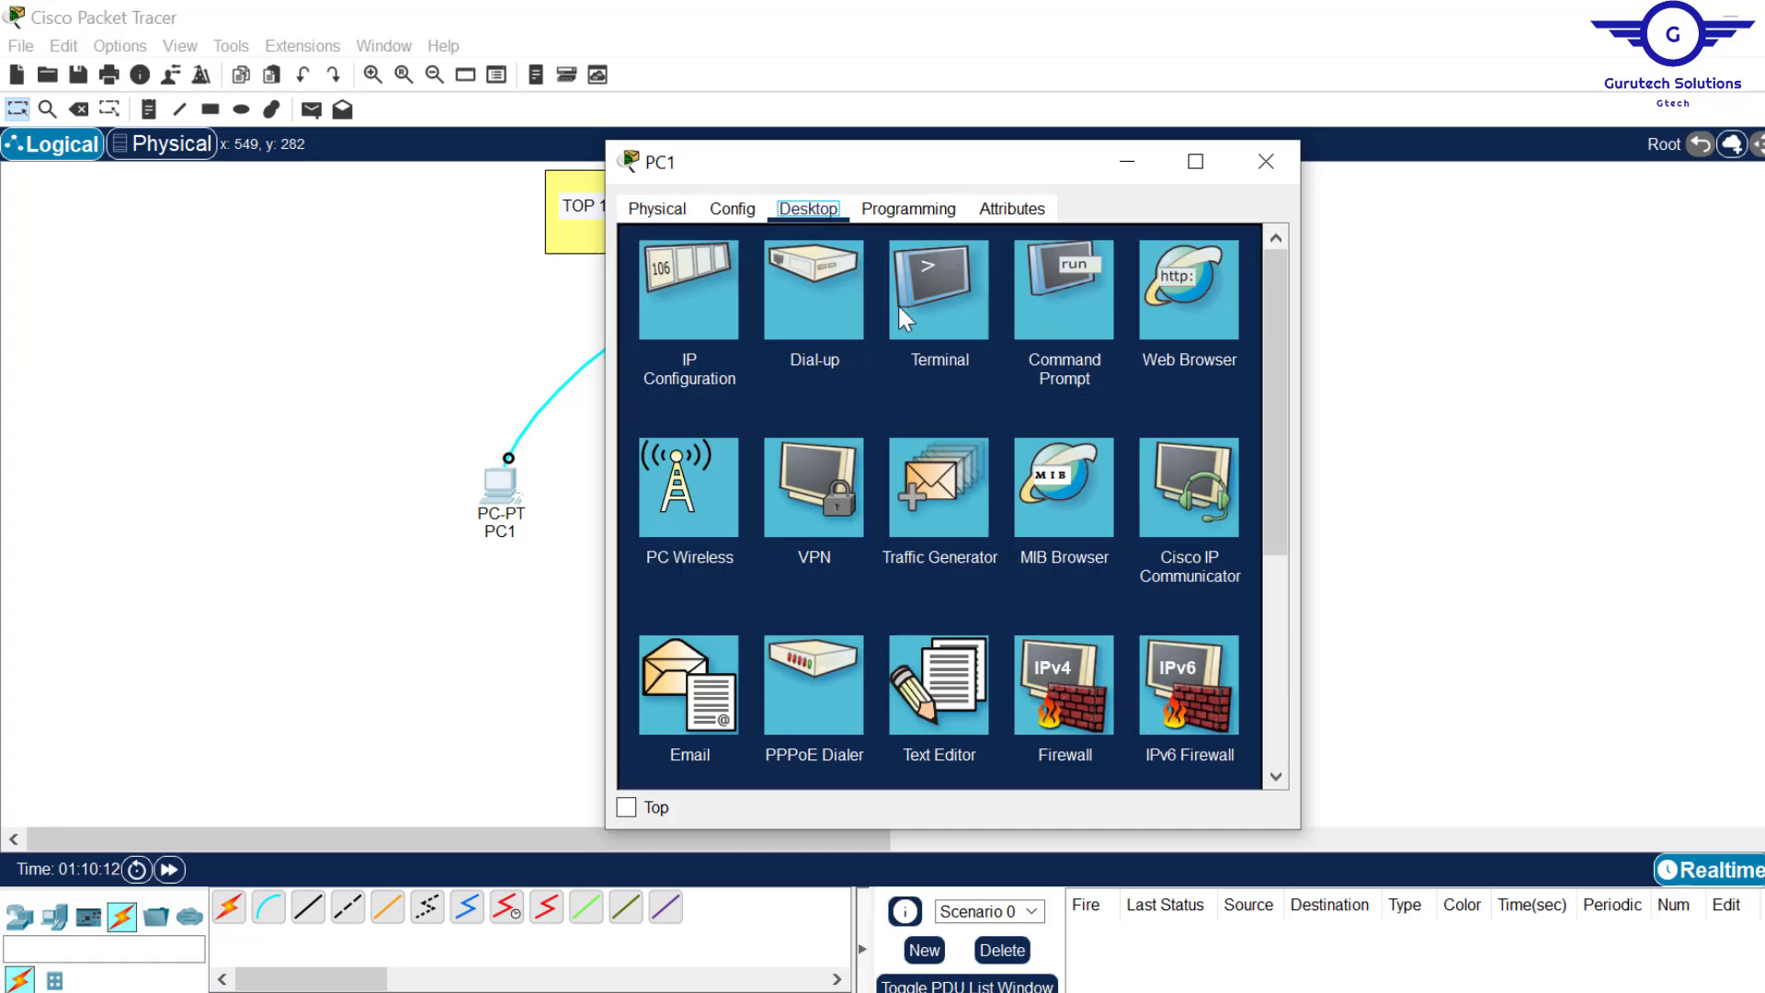
left_click(920, 284)
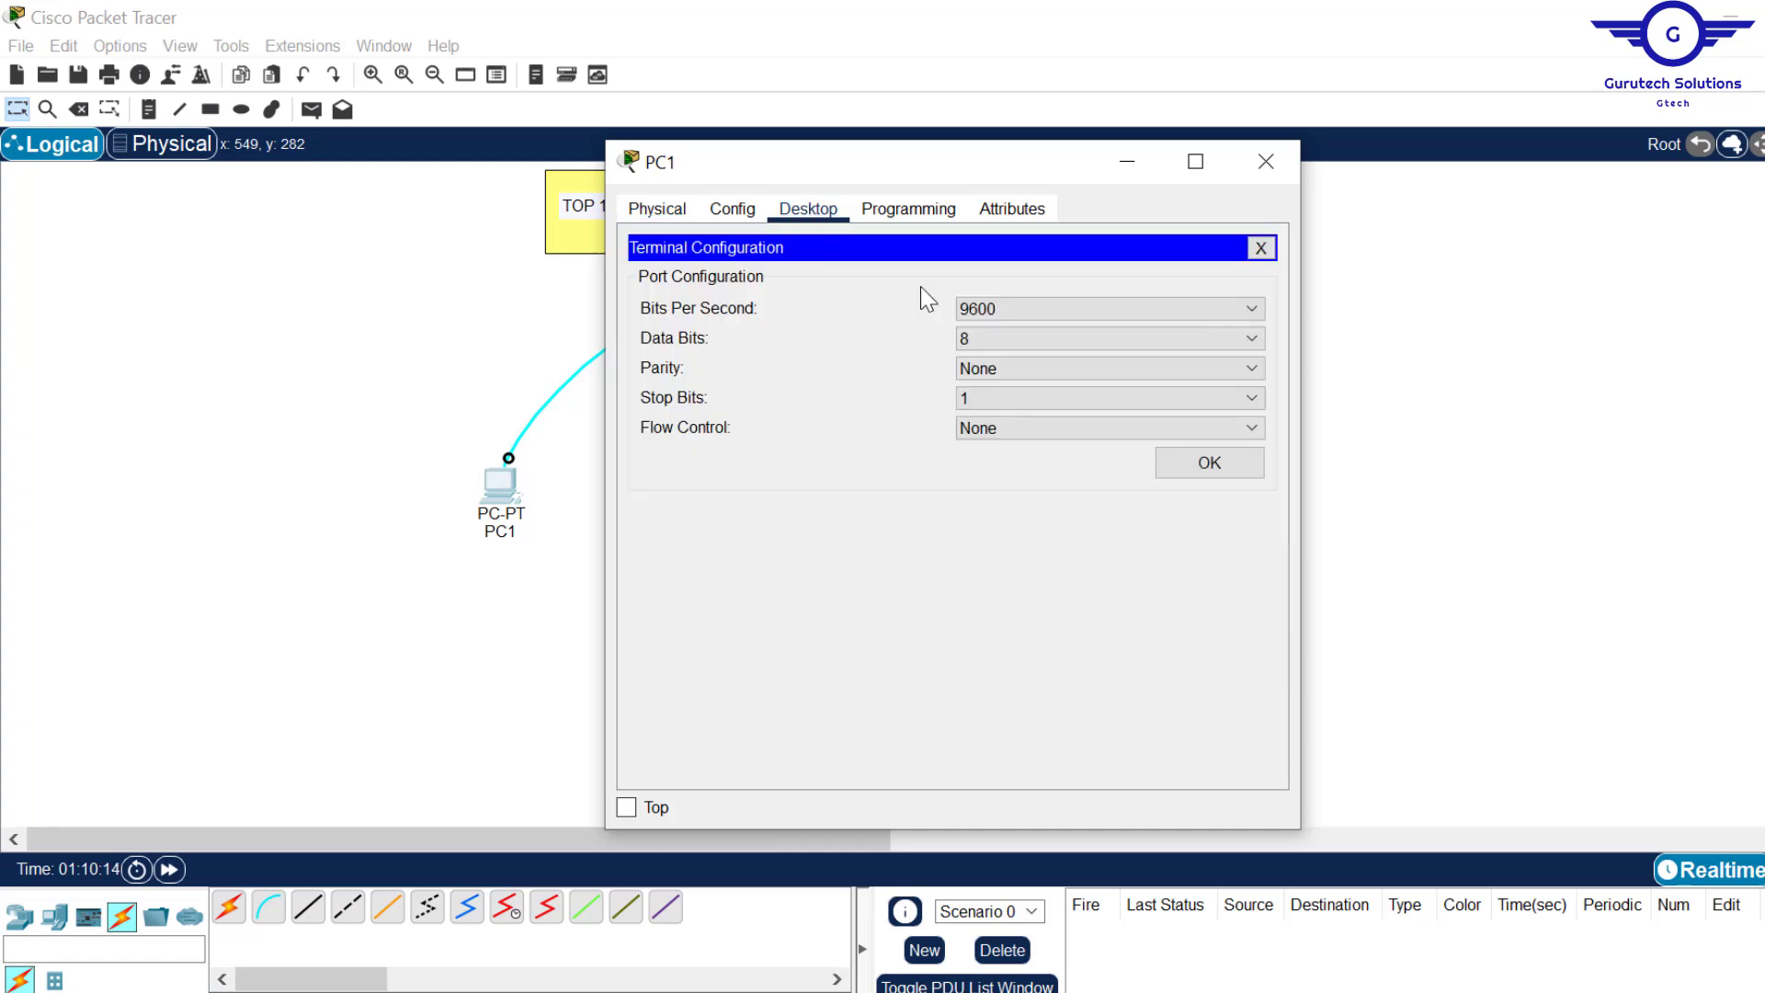
left_click(1213, 468)
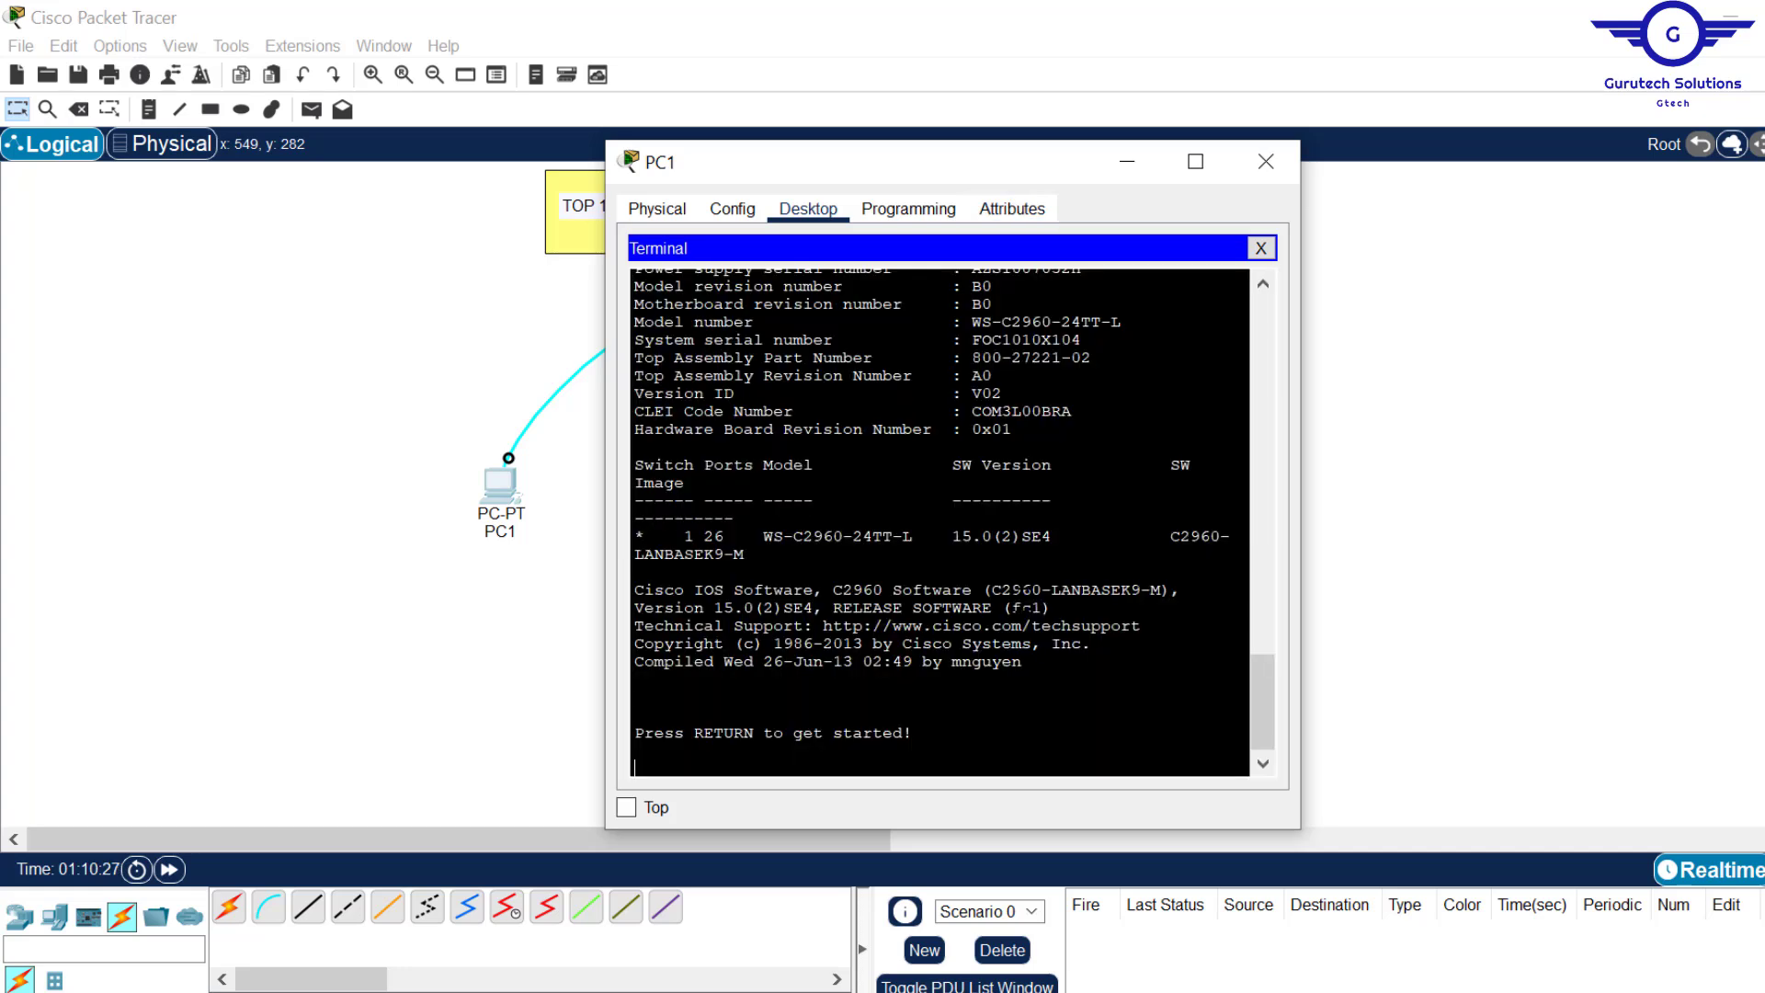
key("Return")
key("Return")
key("Return")
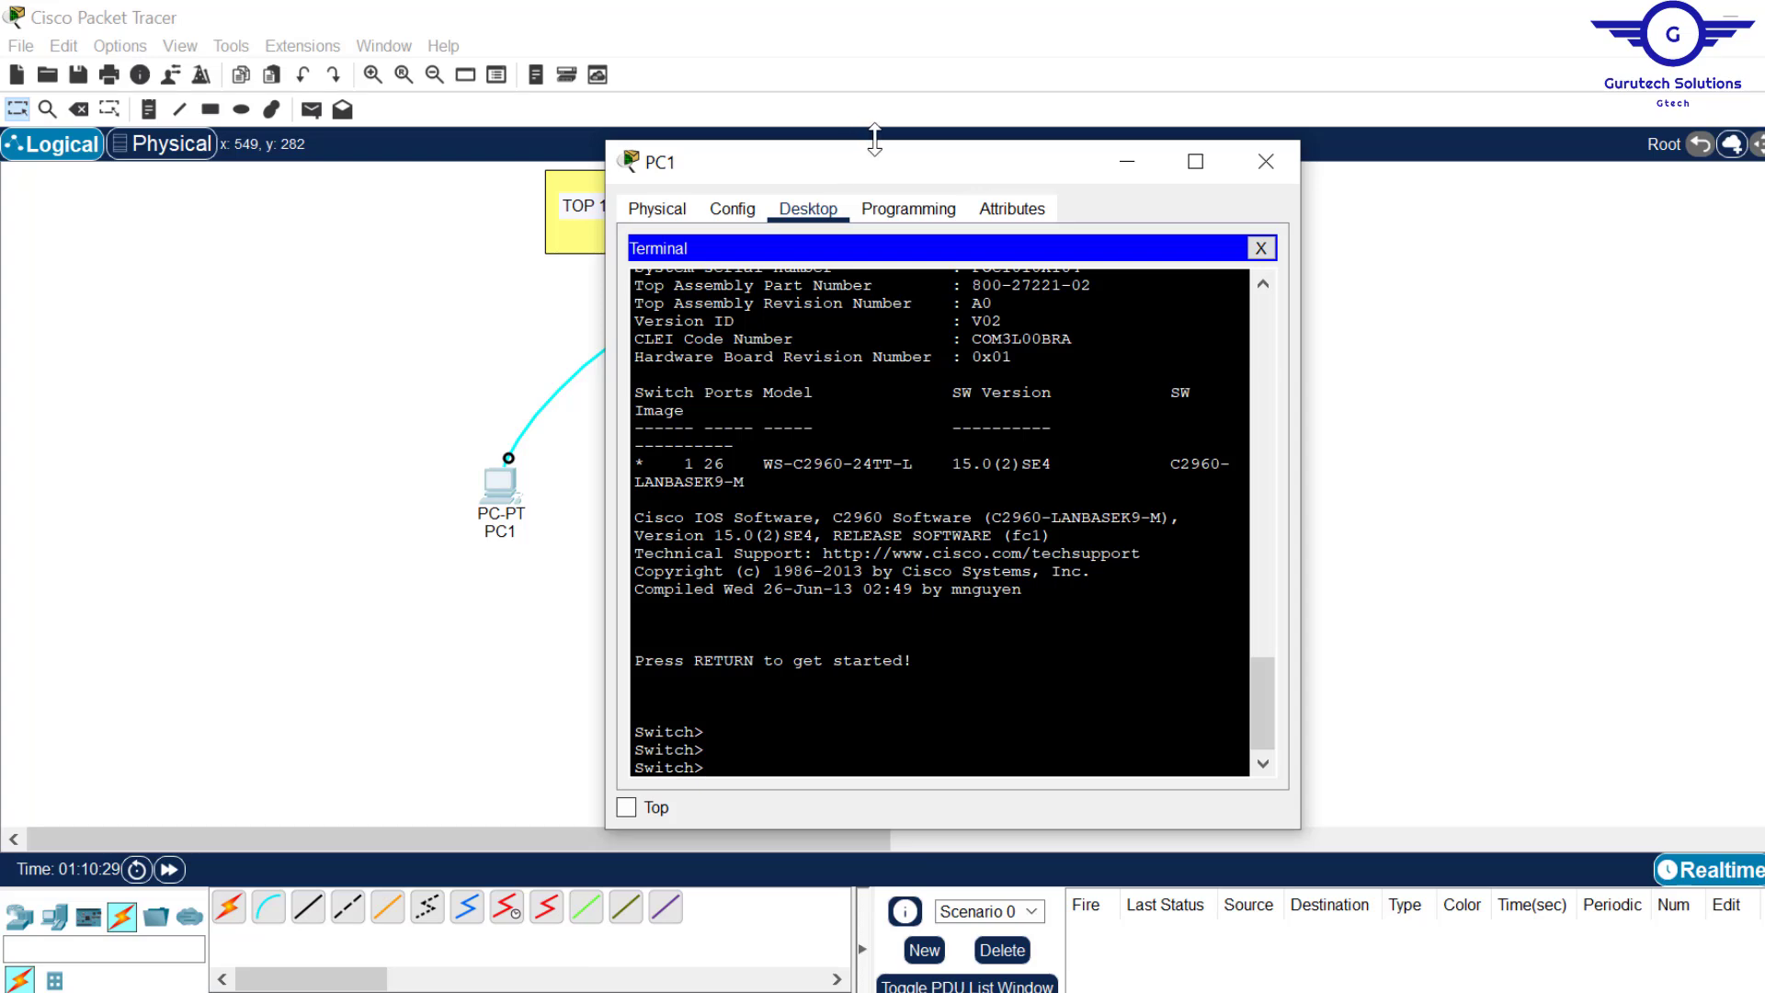
left_click_drag(868, 174, 1042, 96)
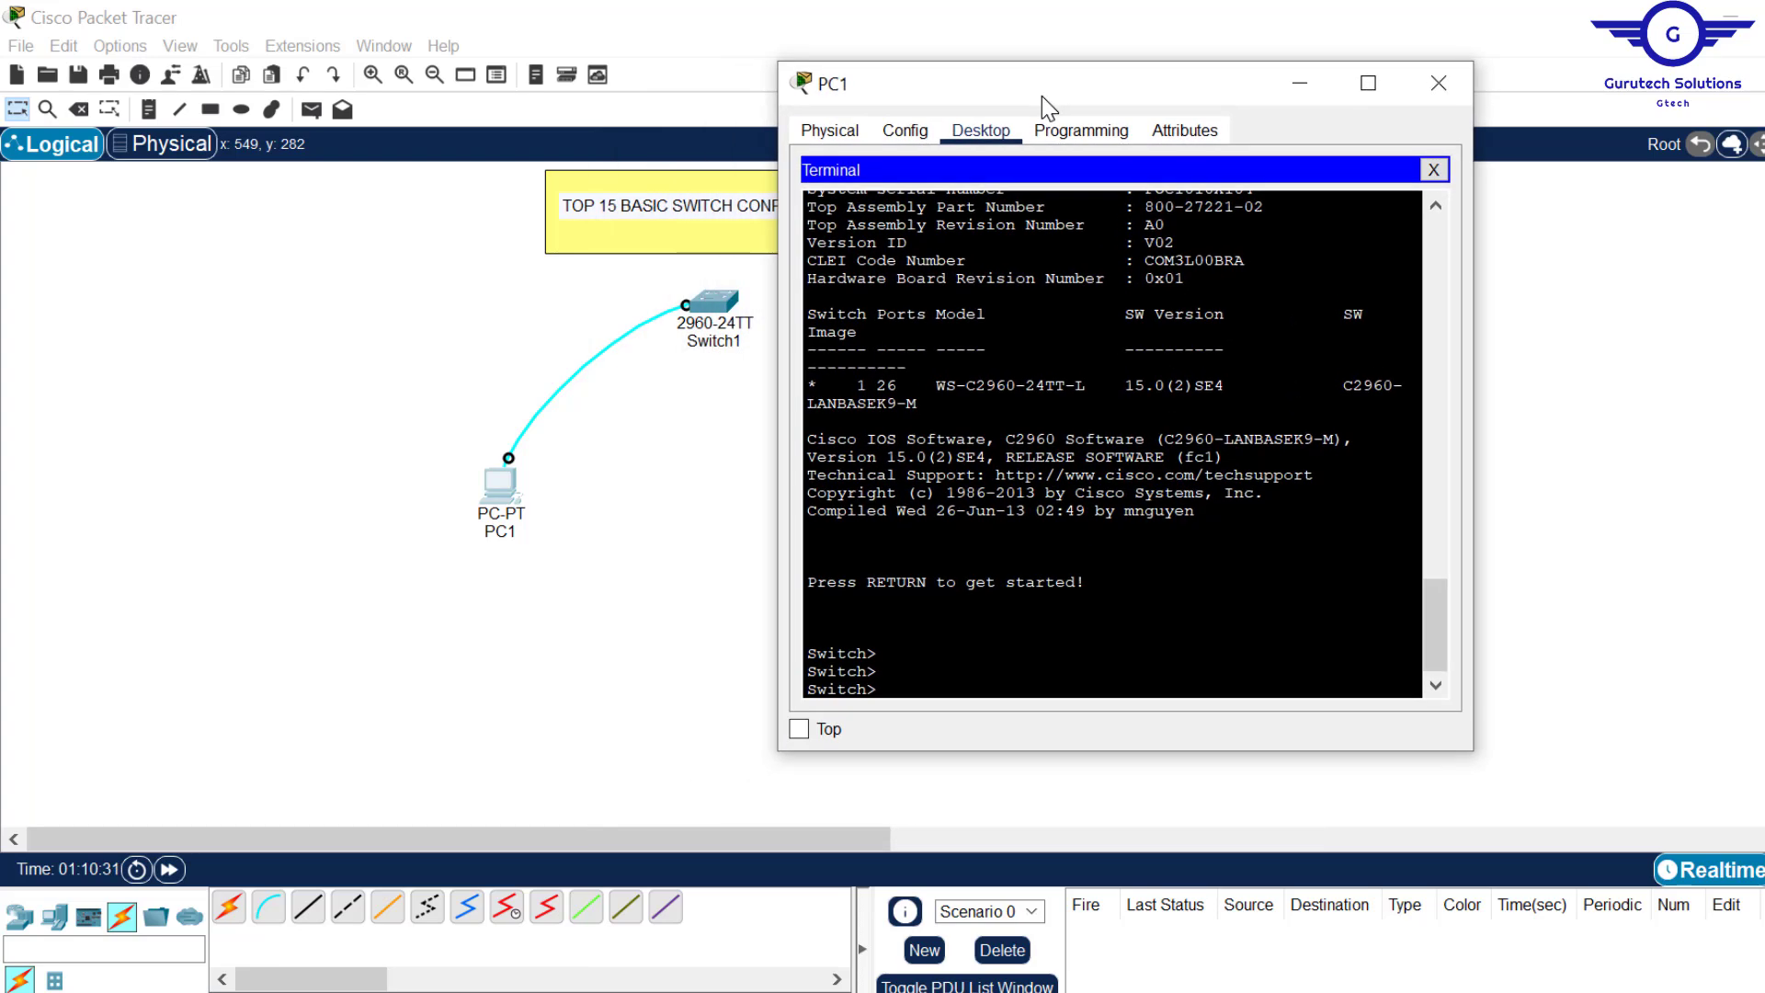
key("Return")
key("Return")
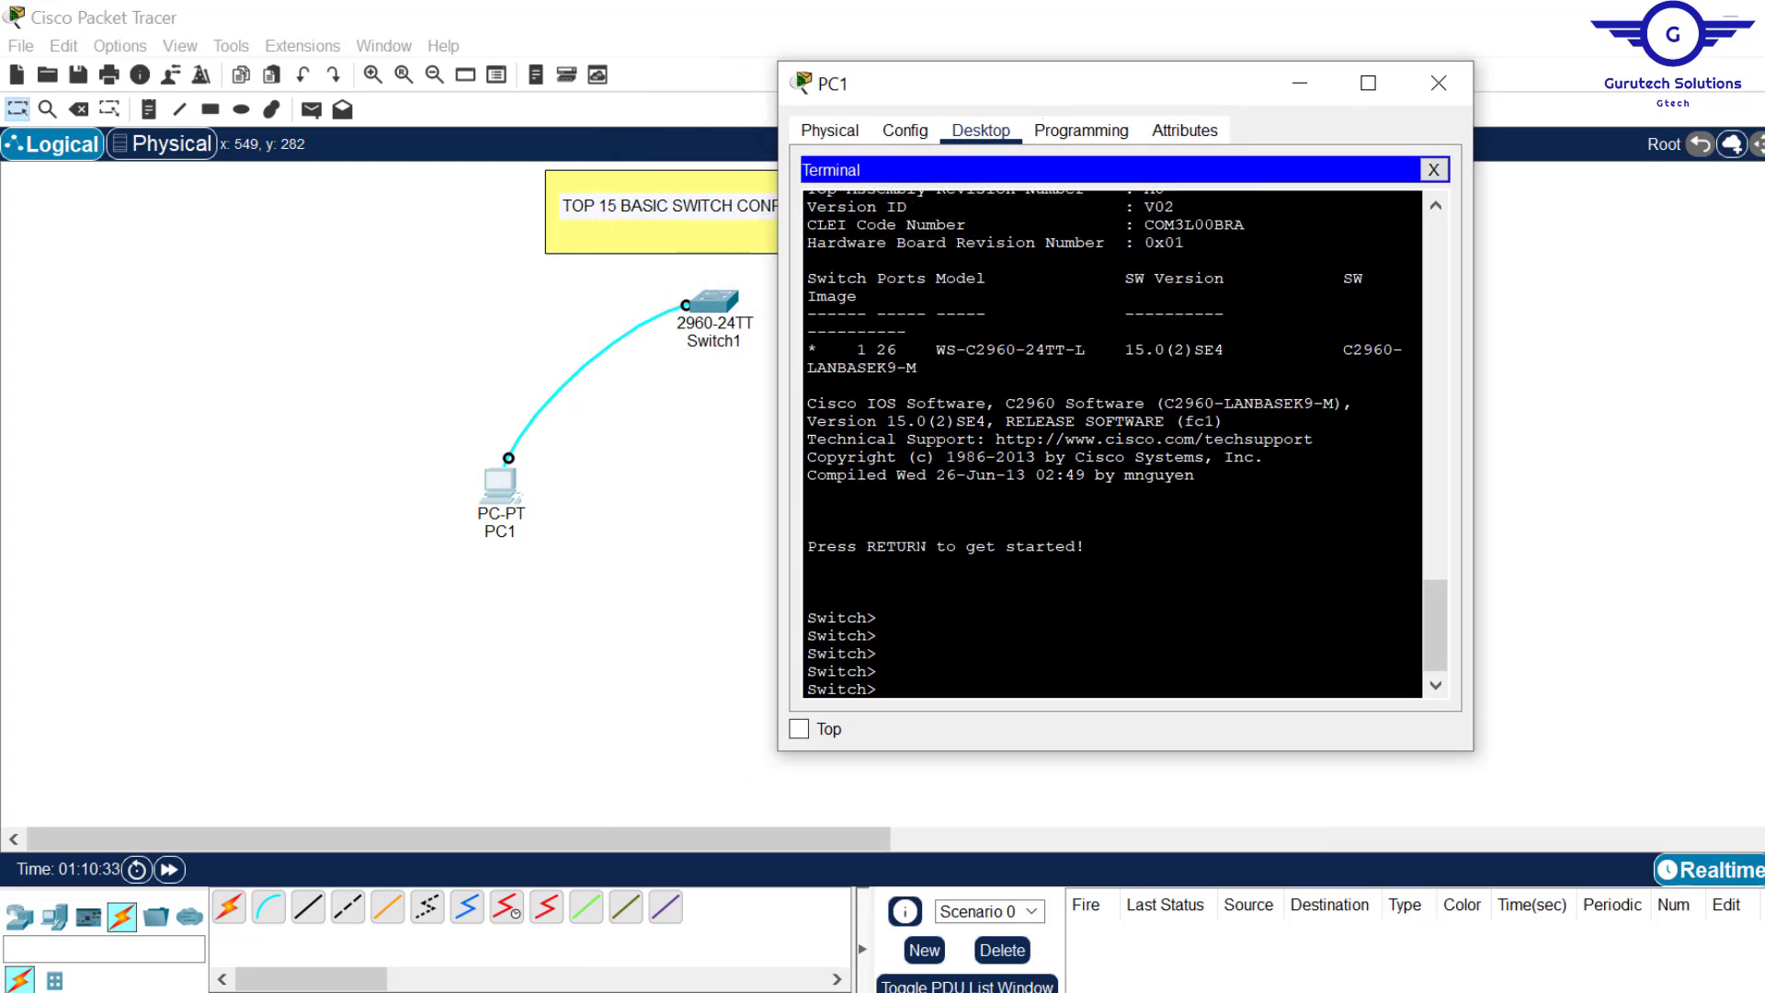
- View the Gurutech CCNA benchmark sheet in Chrome, then return to the PC1 terminal
mouse_move(627, 991)
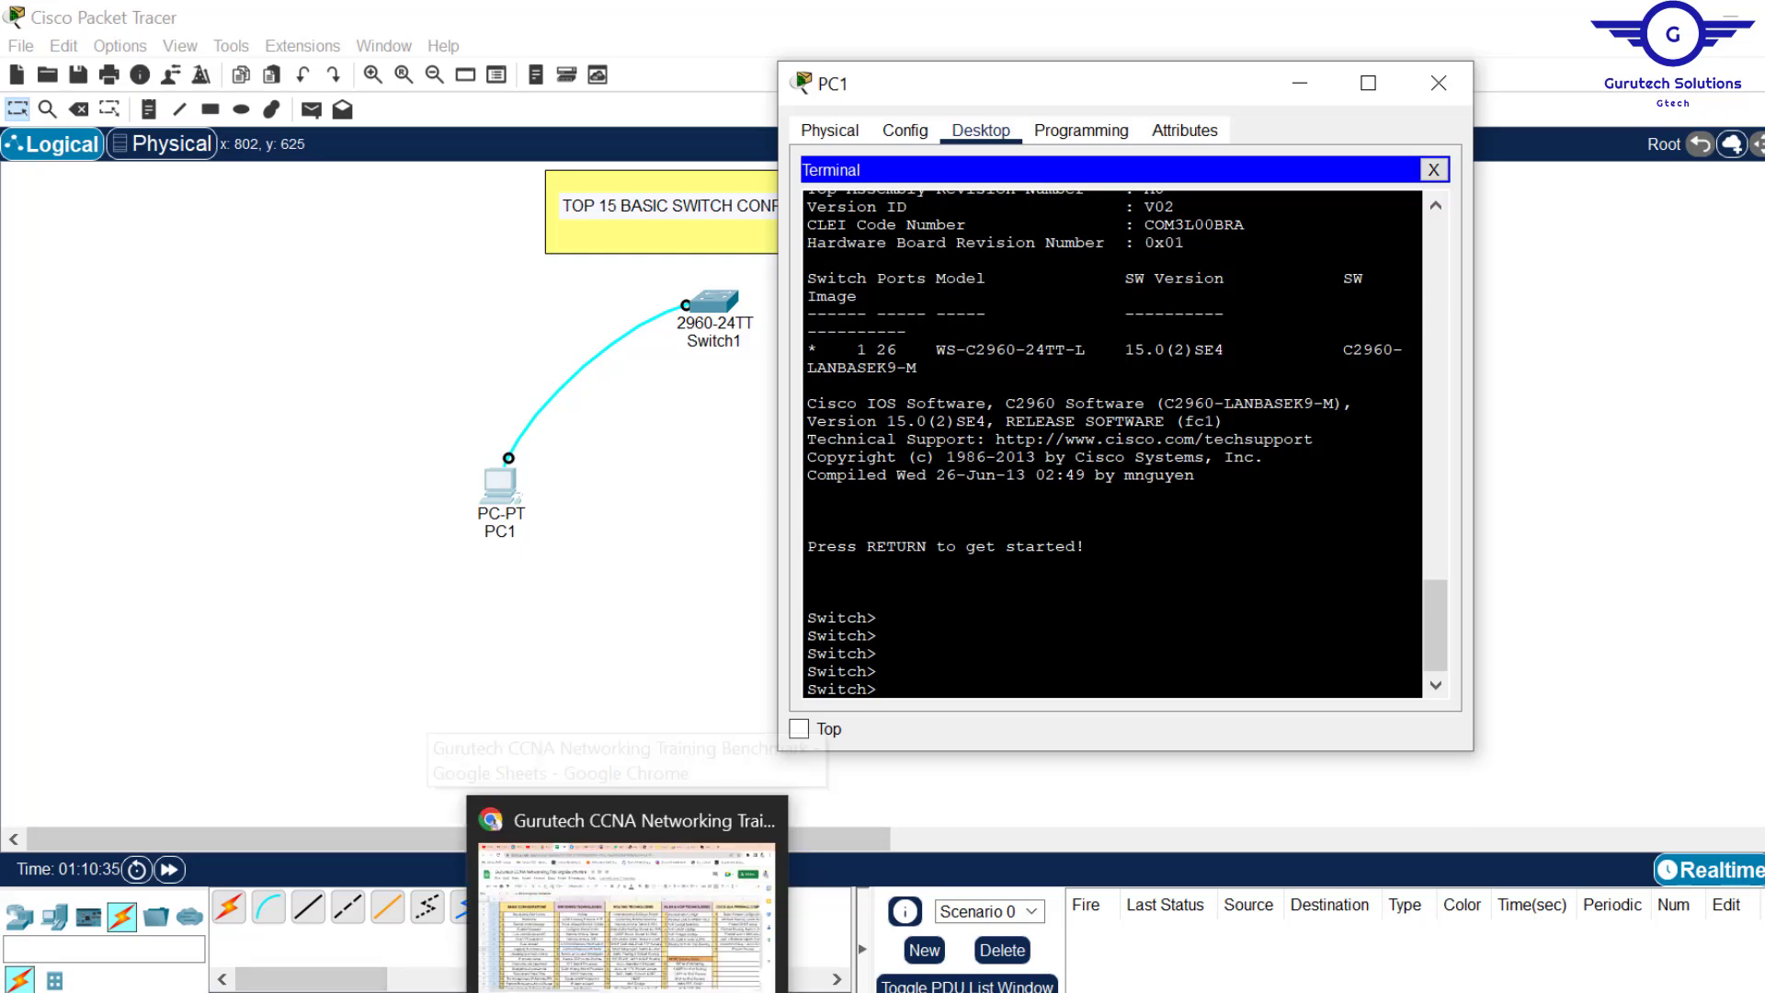
left_click(627, 910)
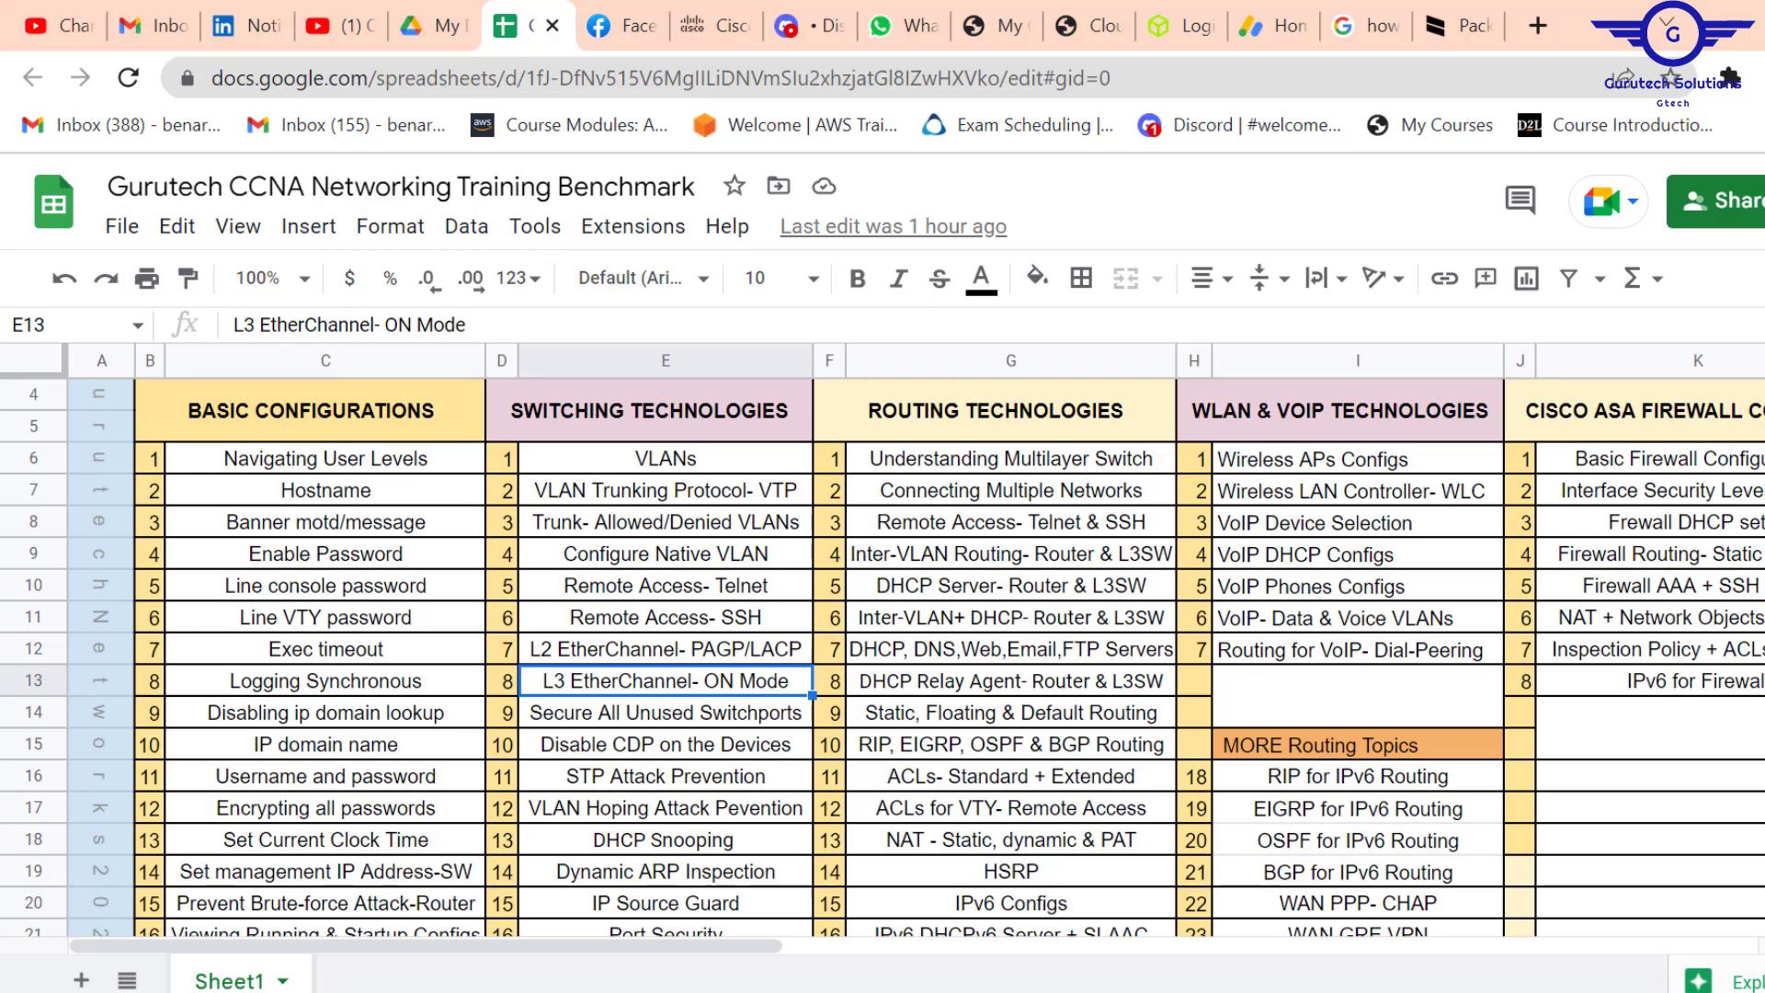
key("alt+Tab")
- Run enable to reach the Switch# privileged prompt, highlighting it against Switch>
left_click_drag(885, 692, 801, 692)
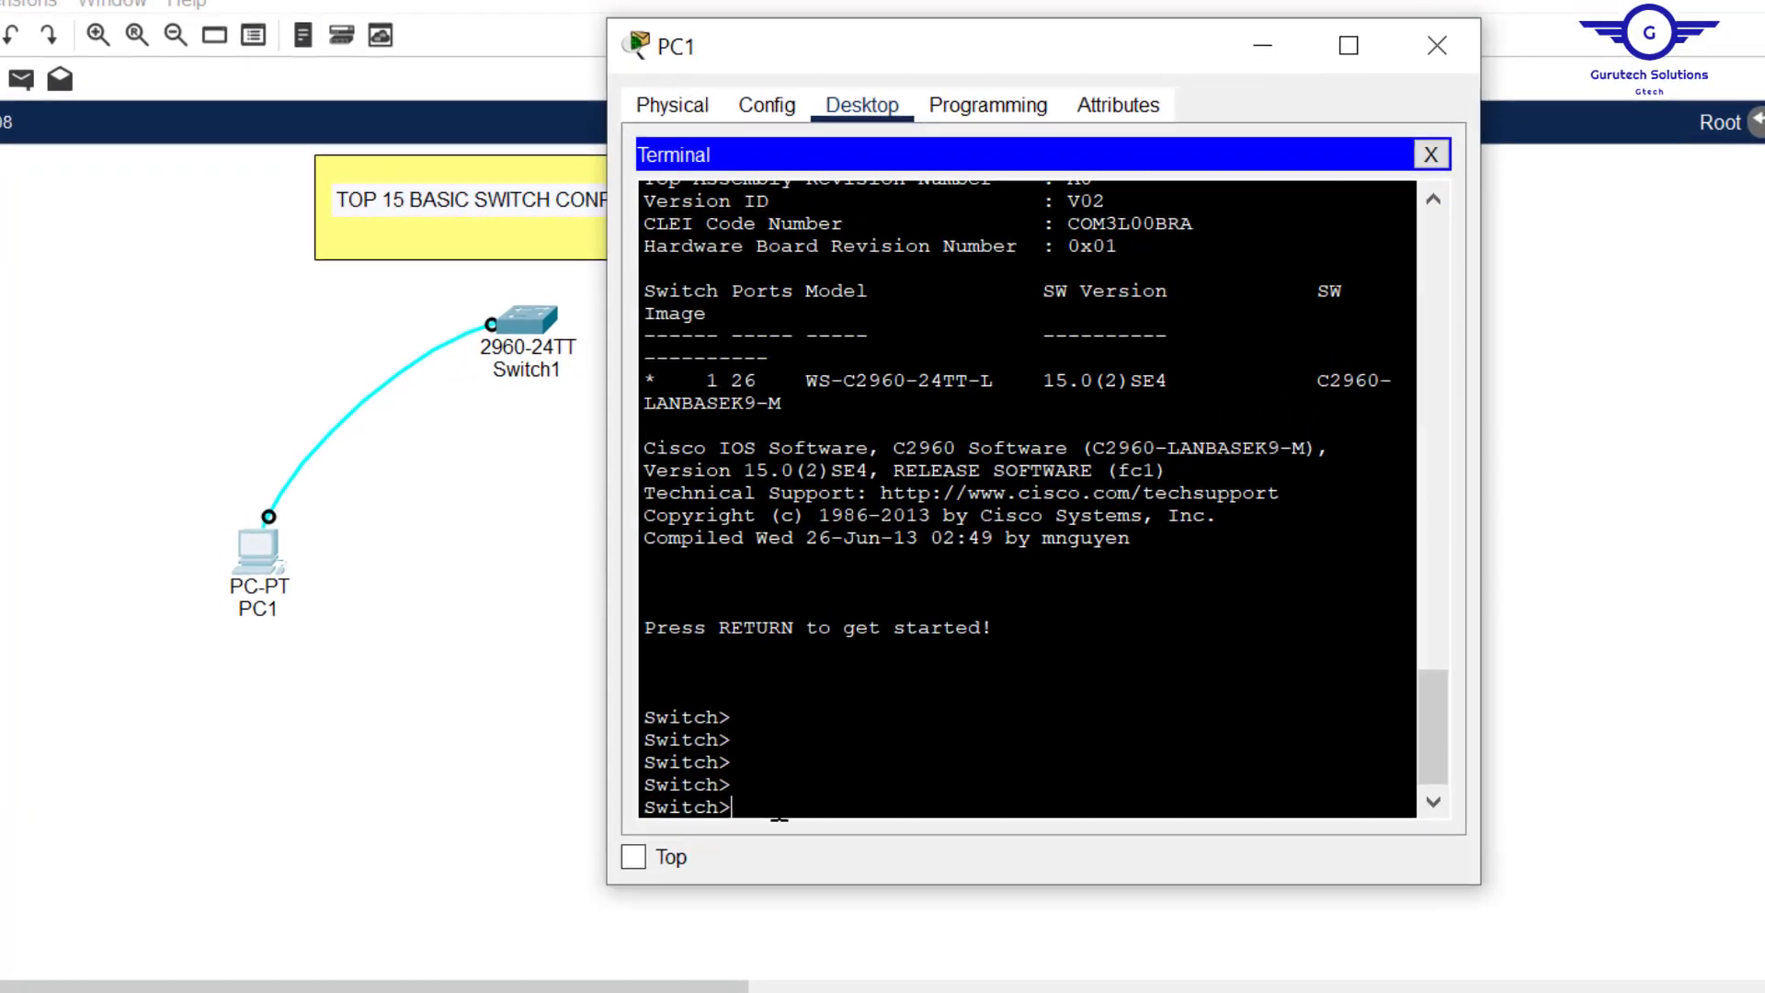
left_click(906, 706)
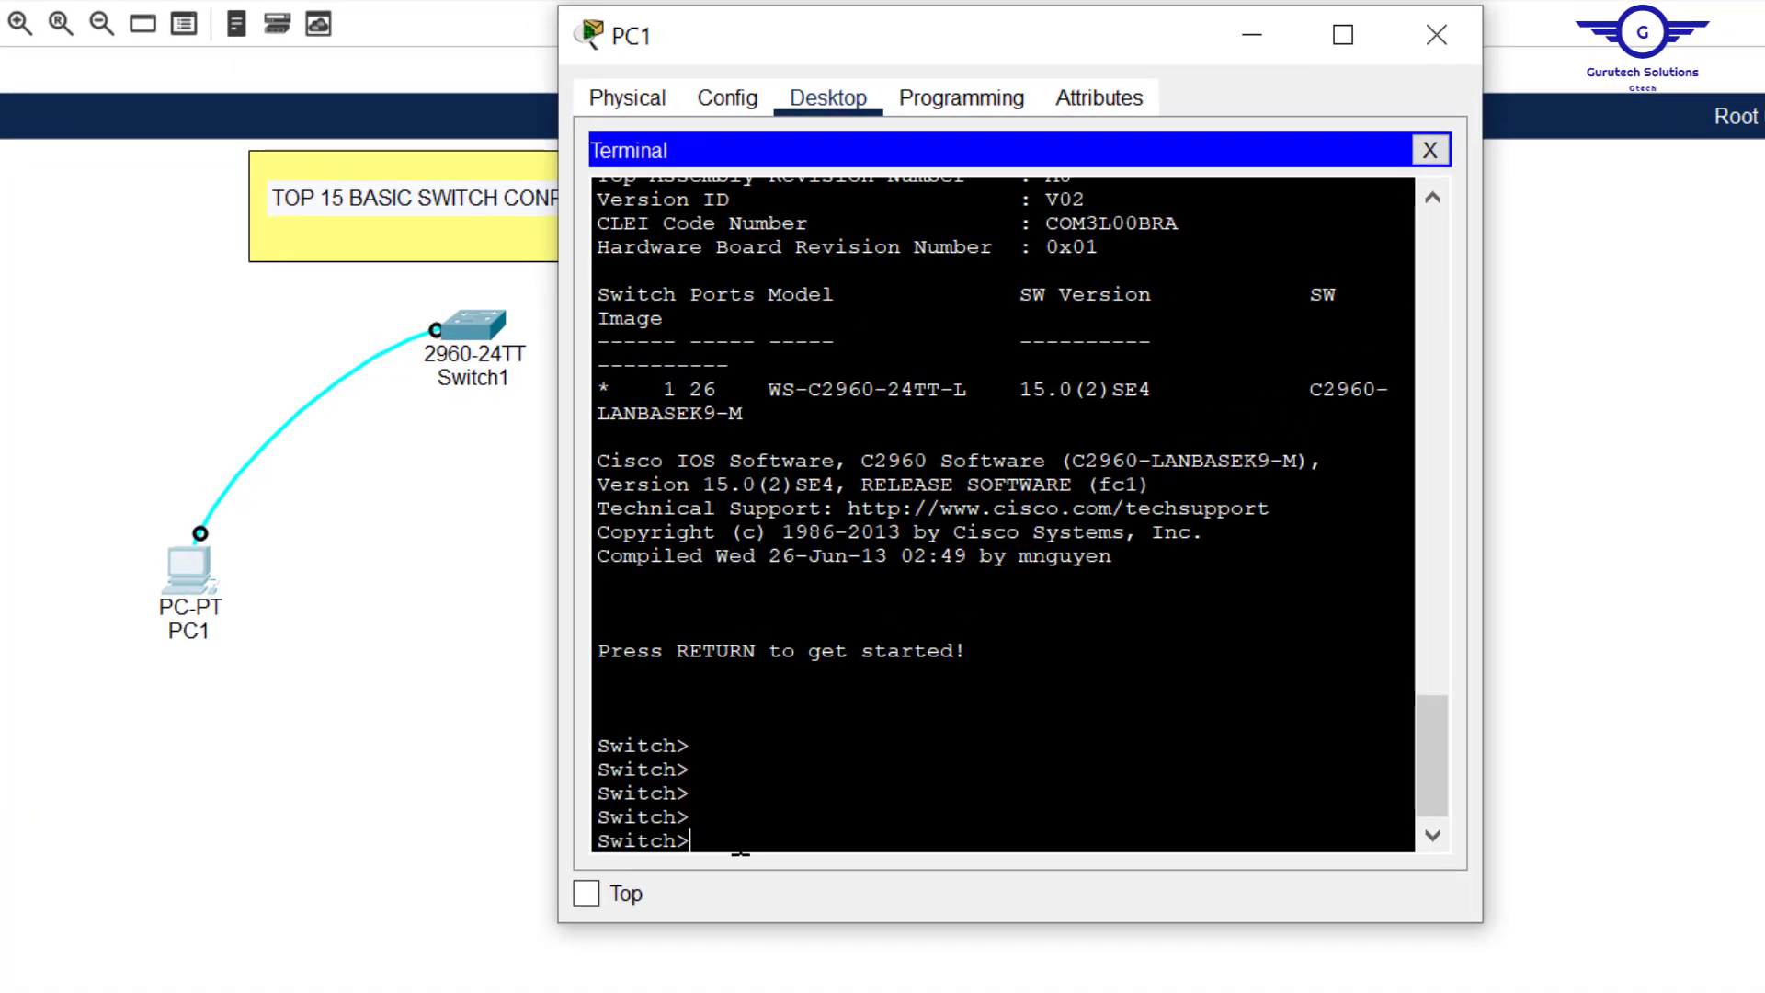
type("en")
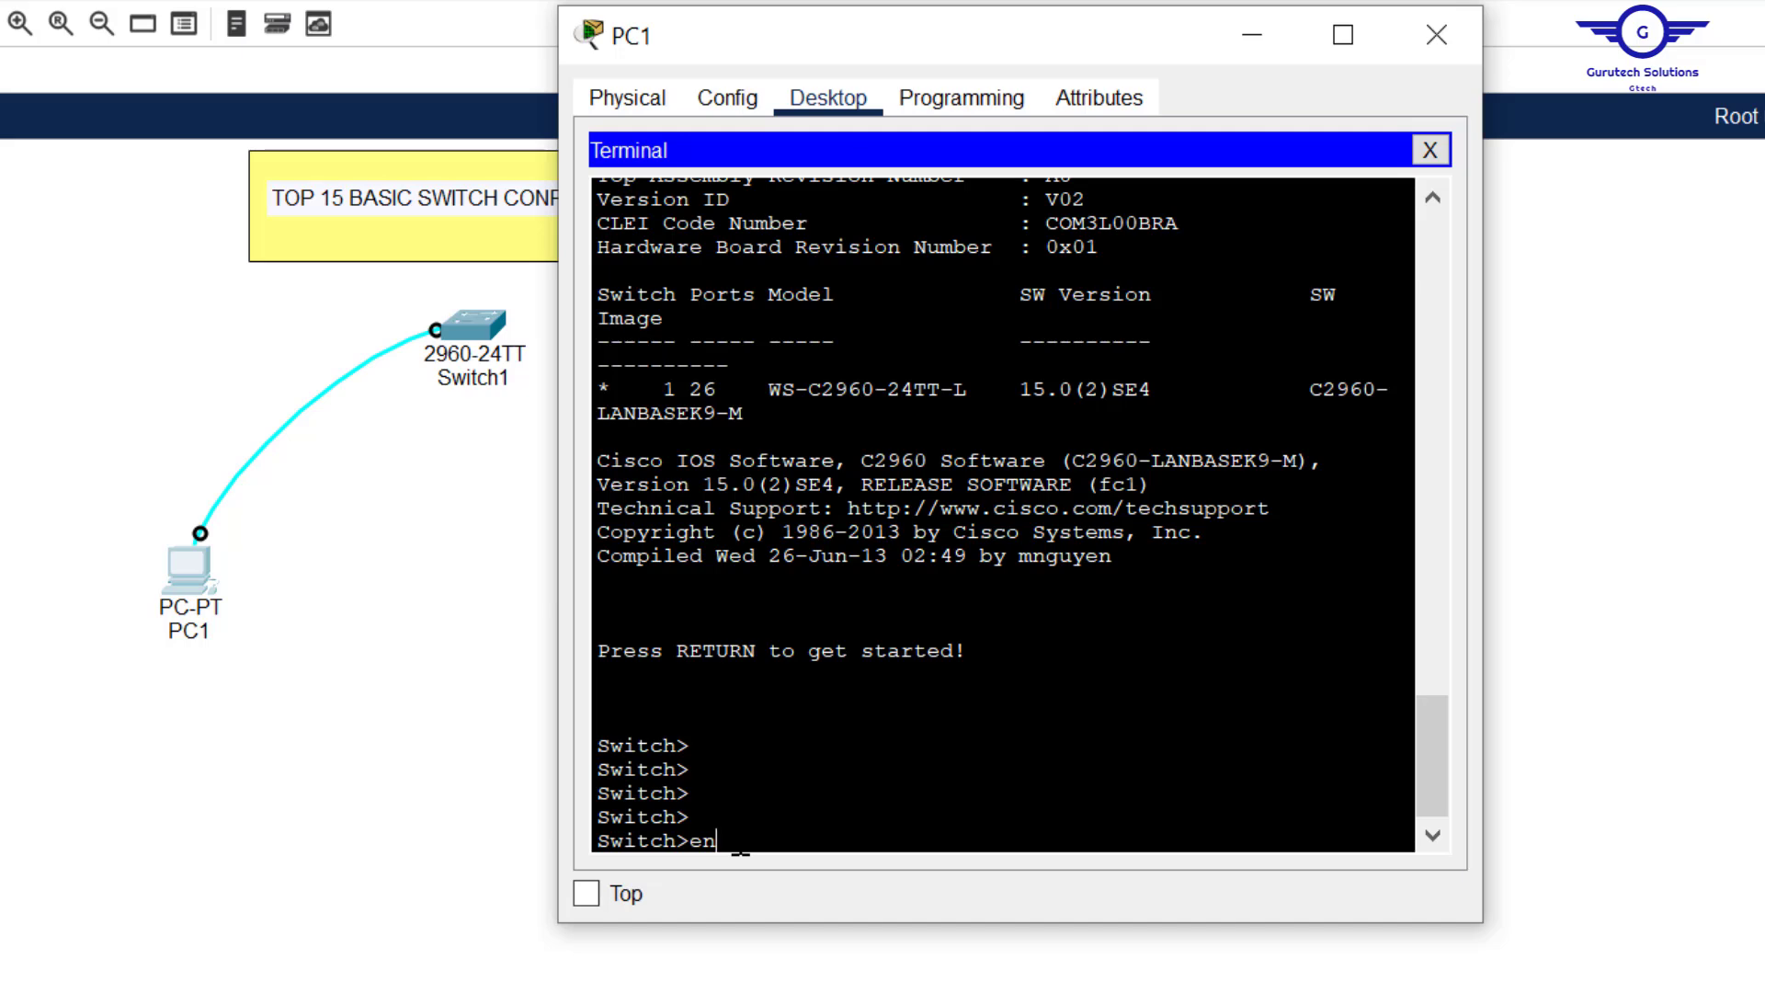
type("ab")
key("Tab")
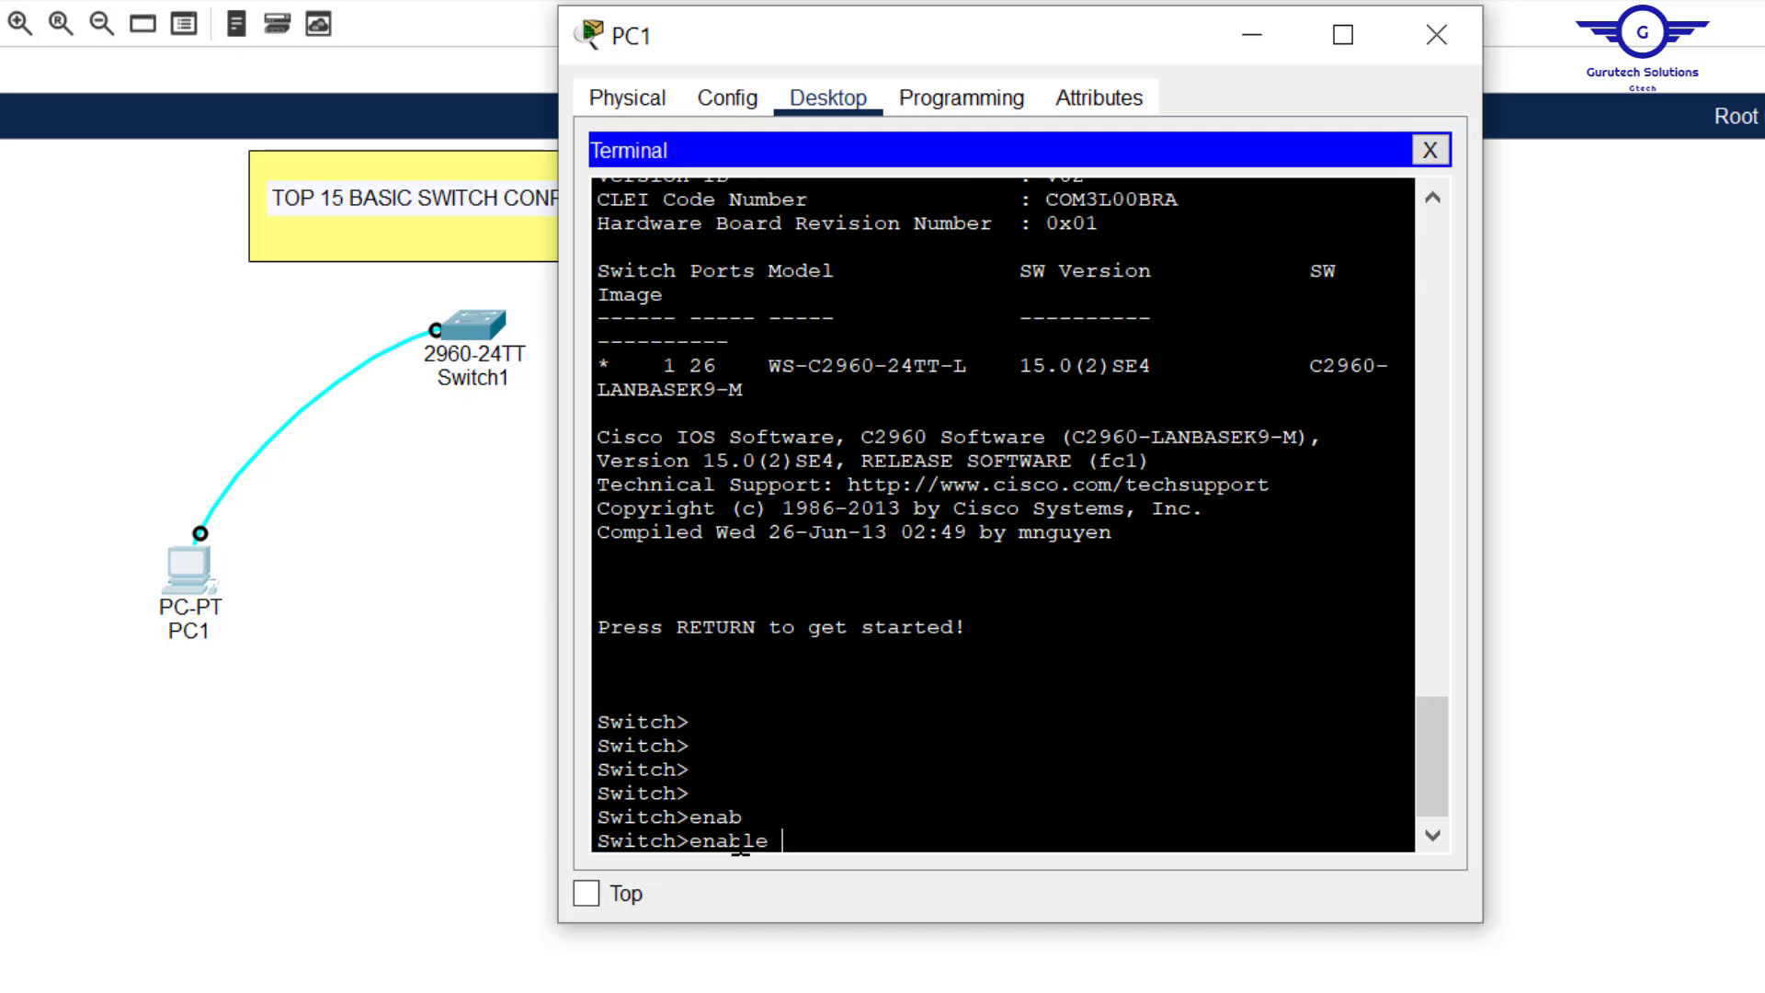
key("Return")
key("Return")
key("Return")
key("Return")
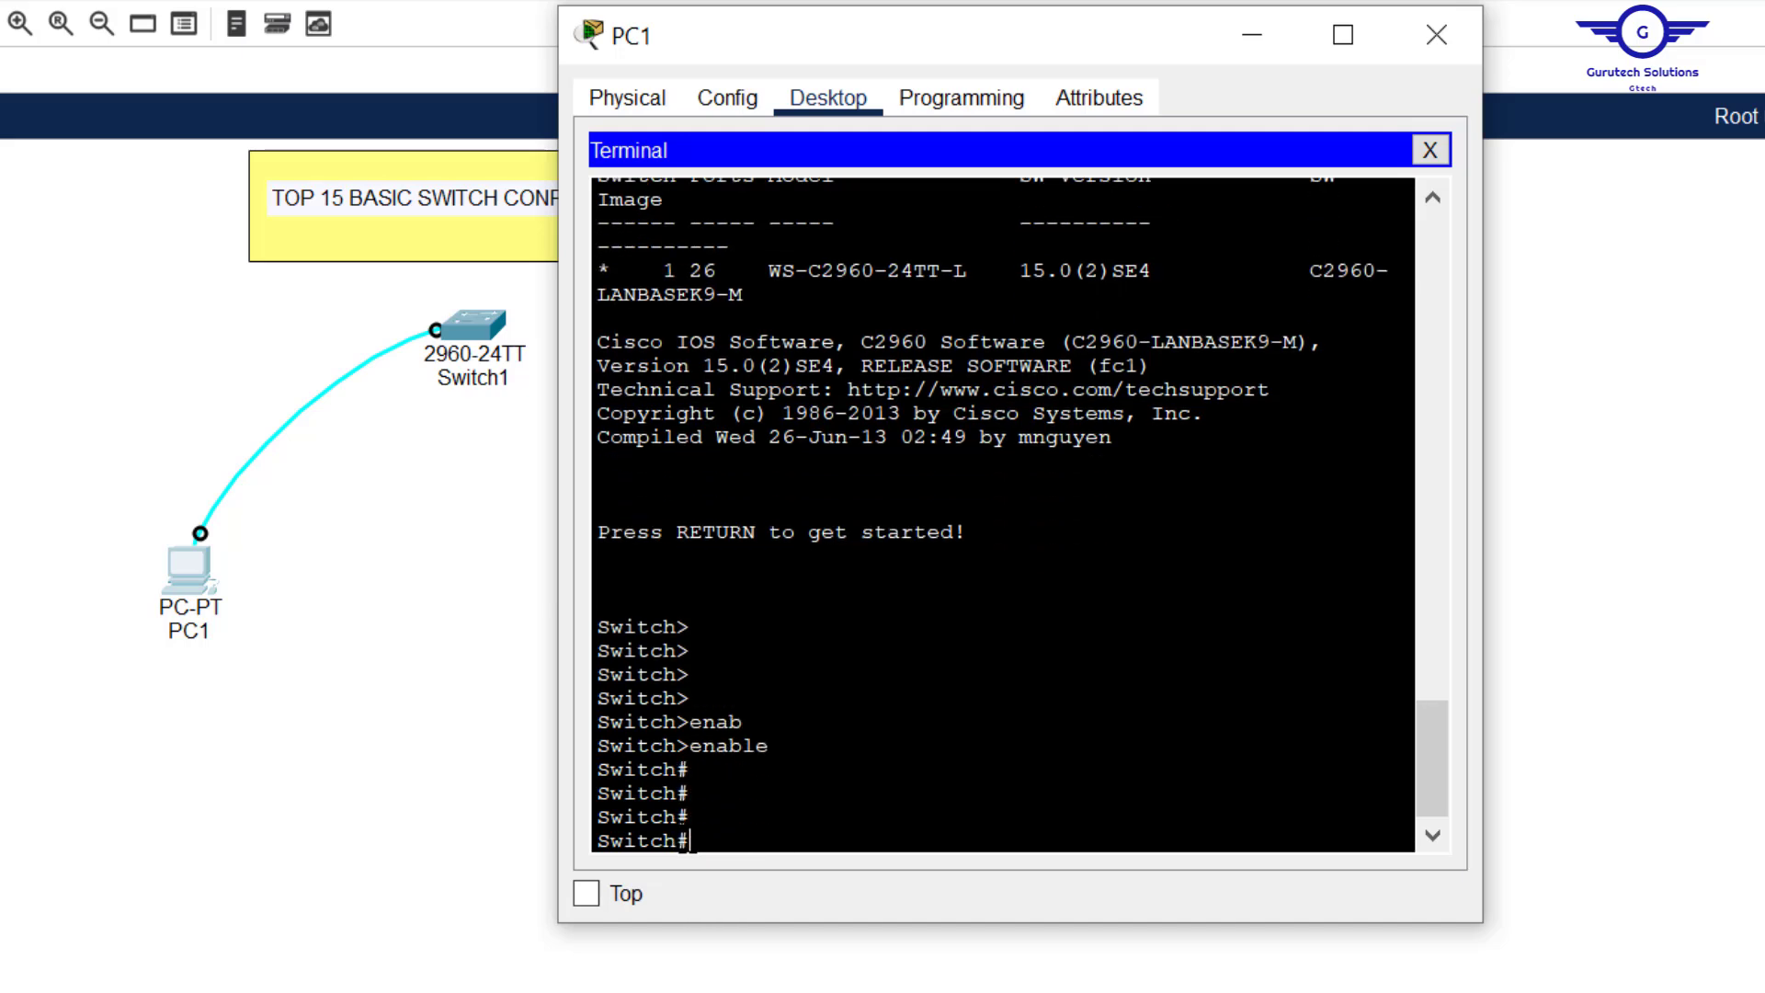
left_click_drag(697, 841, 584, 841)
left_click_drag(695, 627, 585, 629)
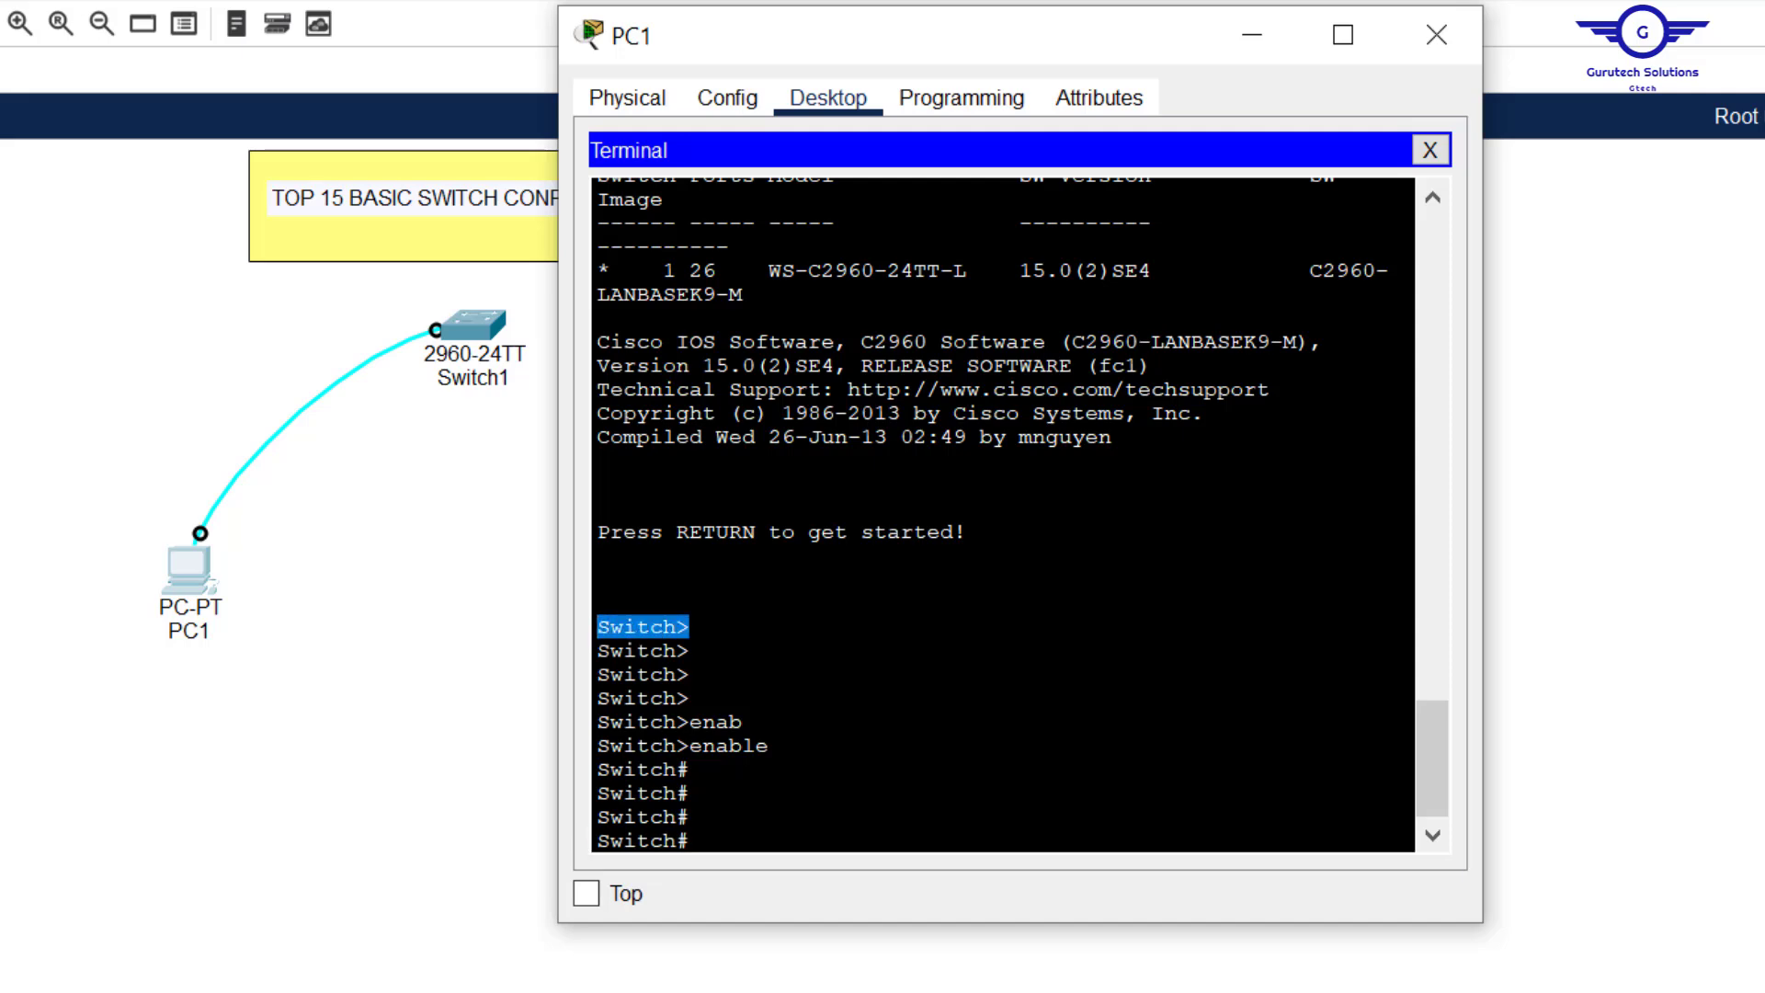
left_click(690, 627)
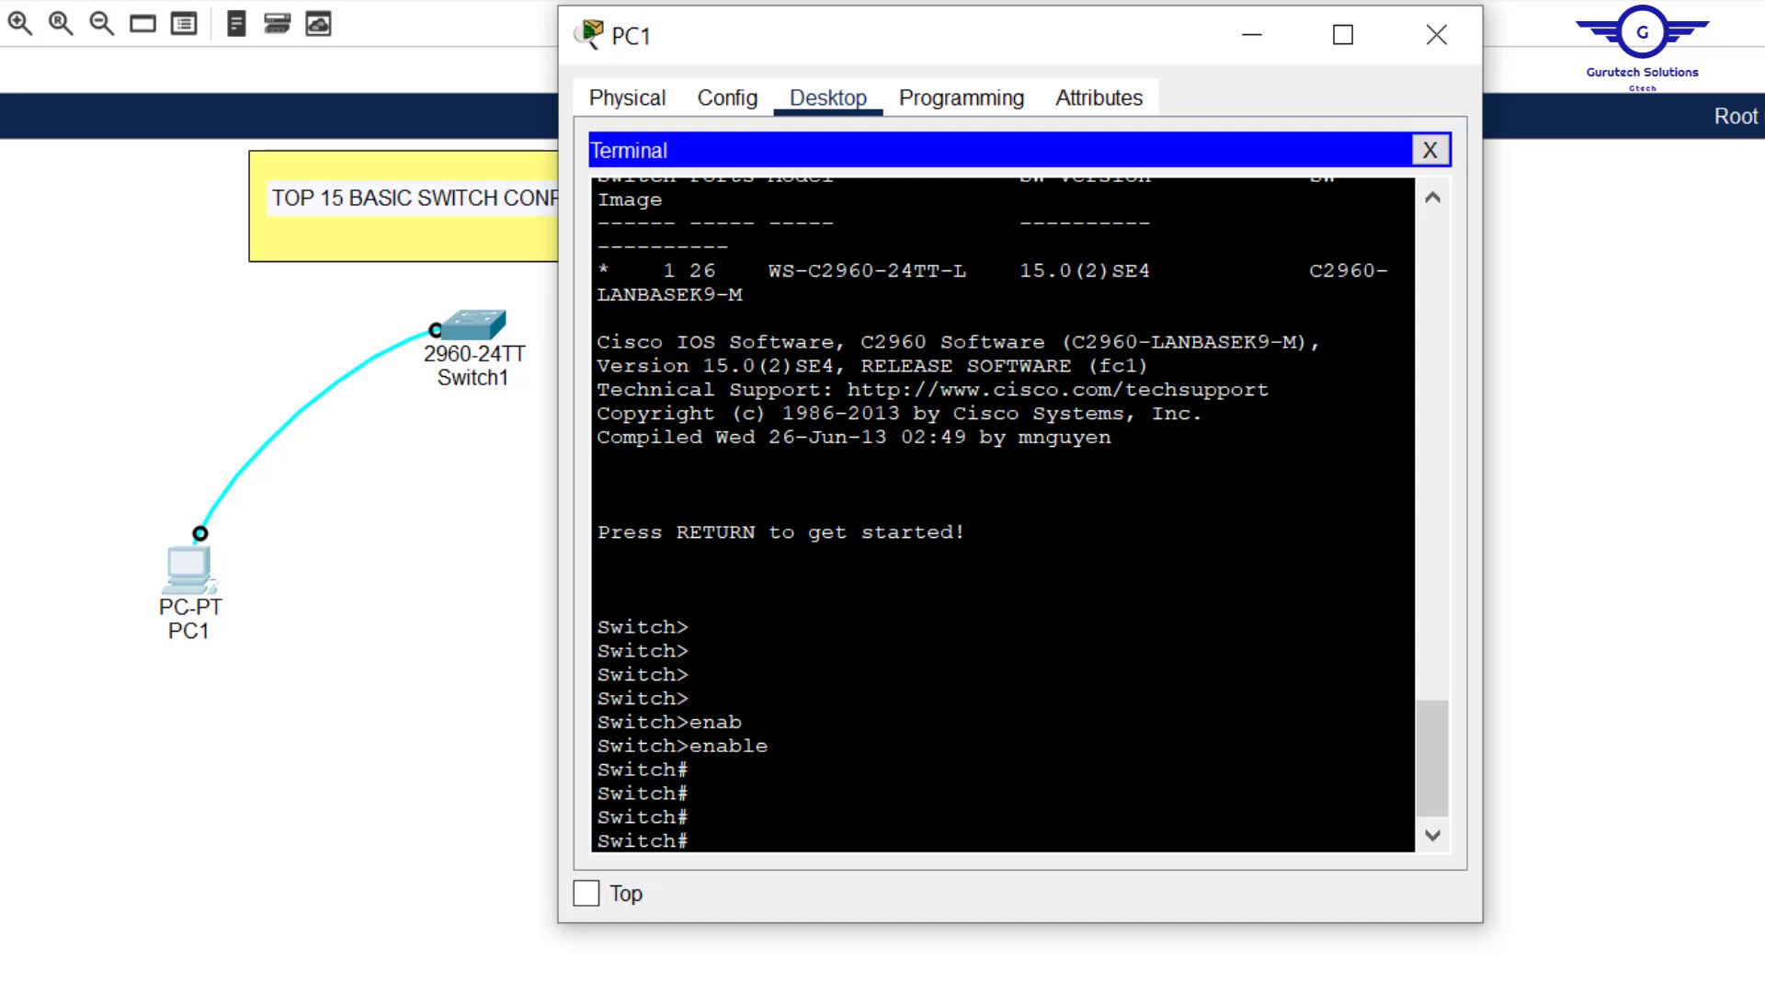
- Run configure terminal to reach Switch(config)#, highlighting it against the Switch# and Switch> prompts
type("conf")
key("Tab")
type("ter")
key("Tab")
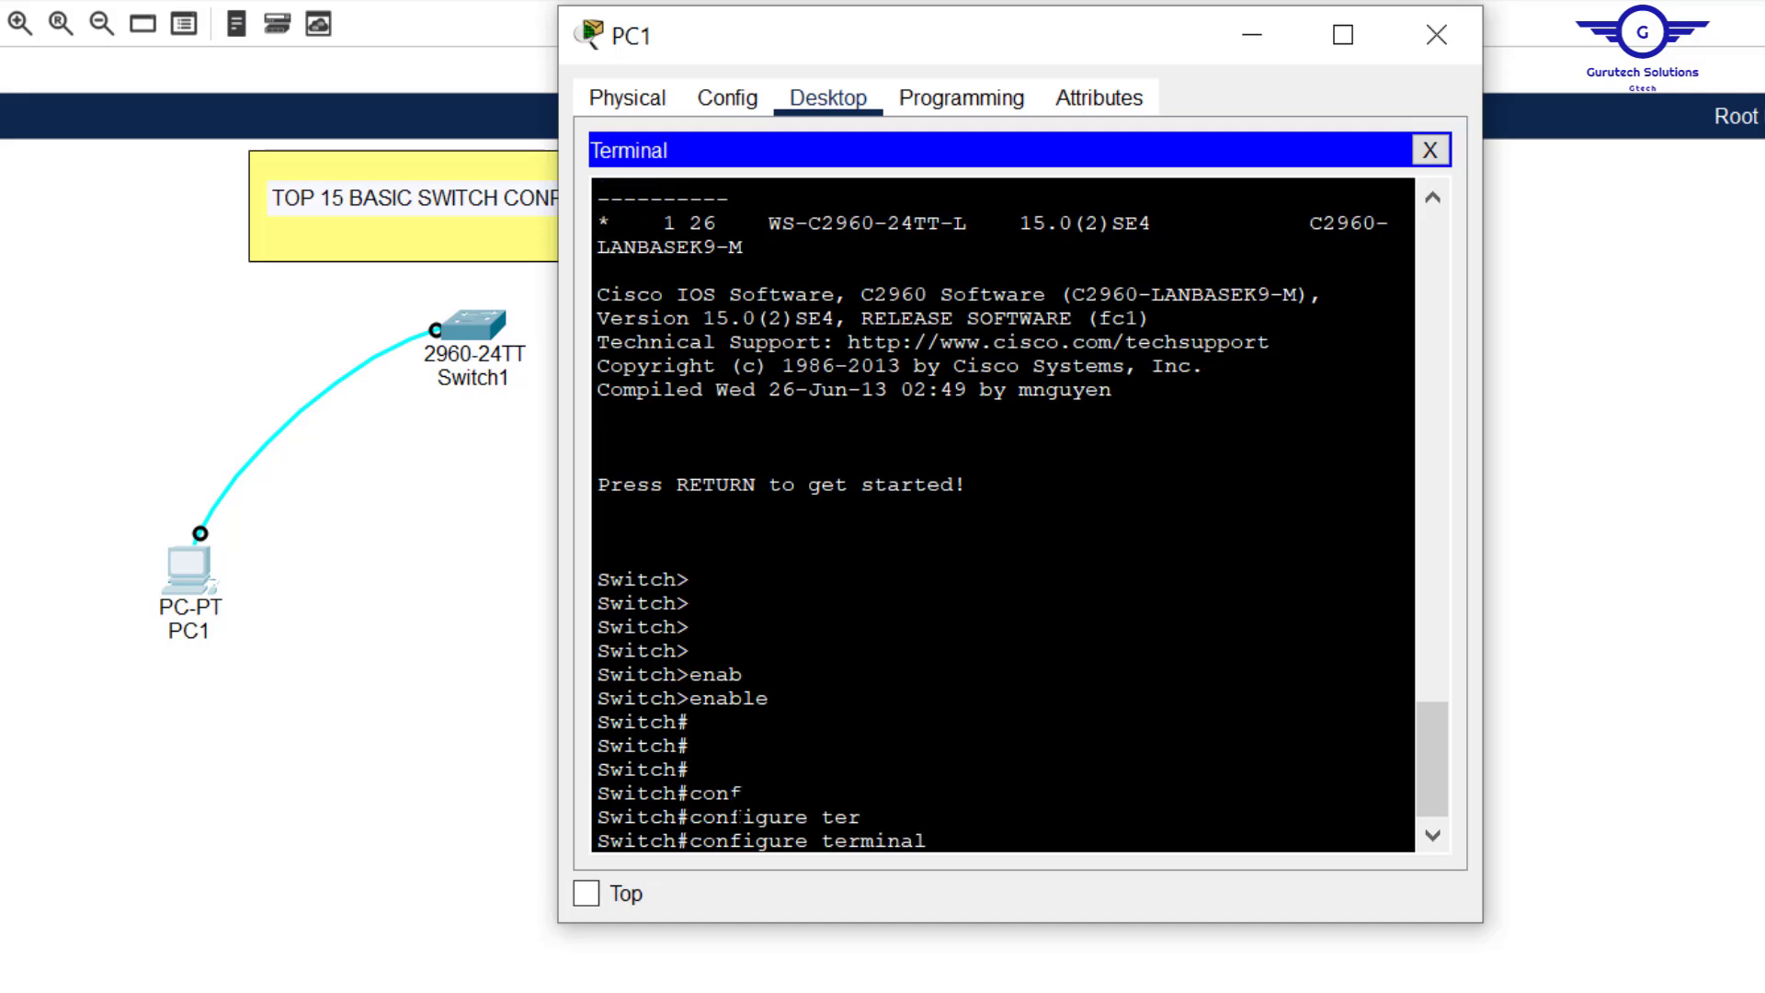
key("Return")
key("Return")
key("Return")
key("Return")
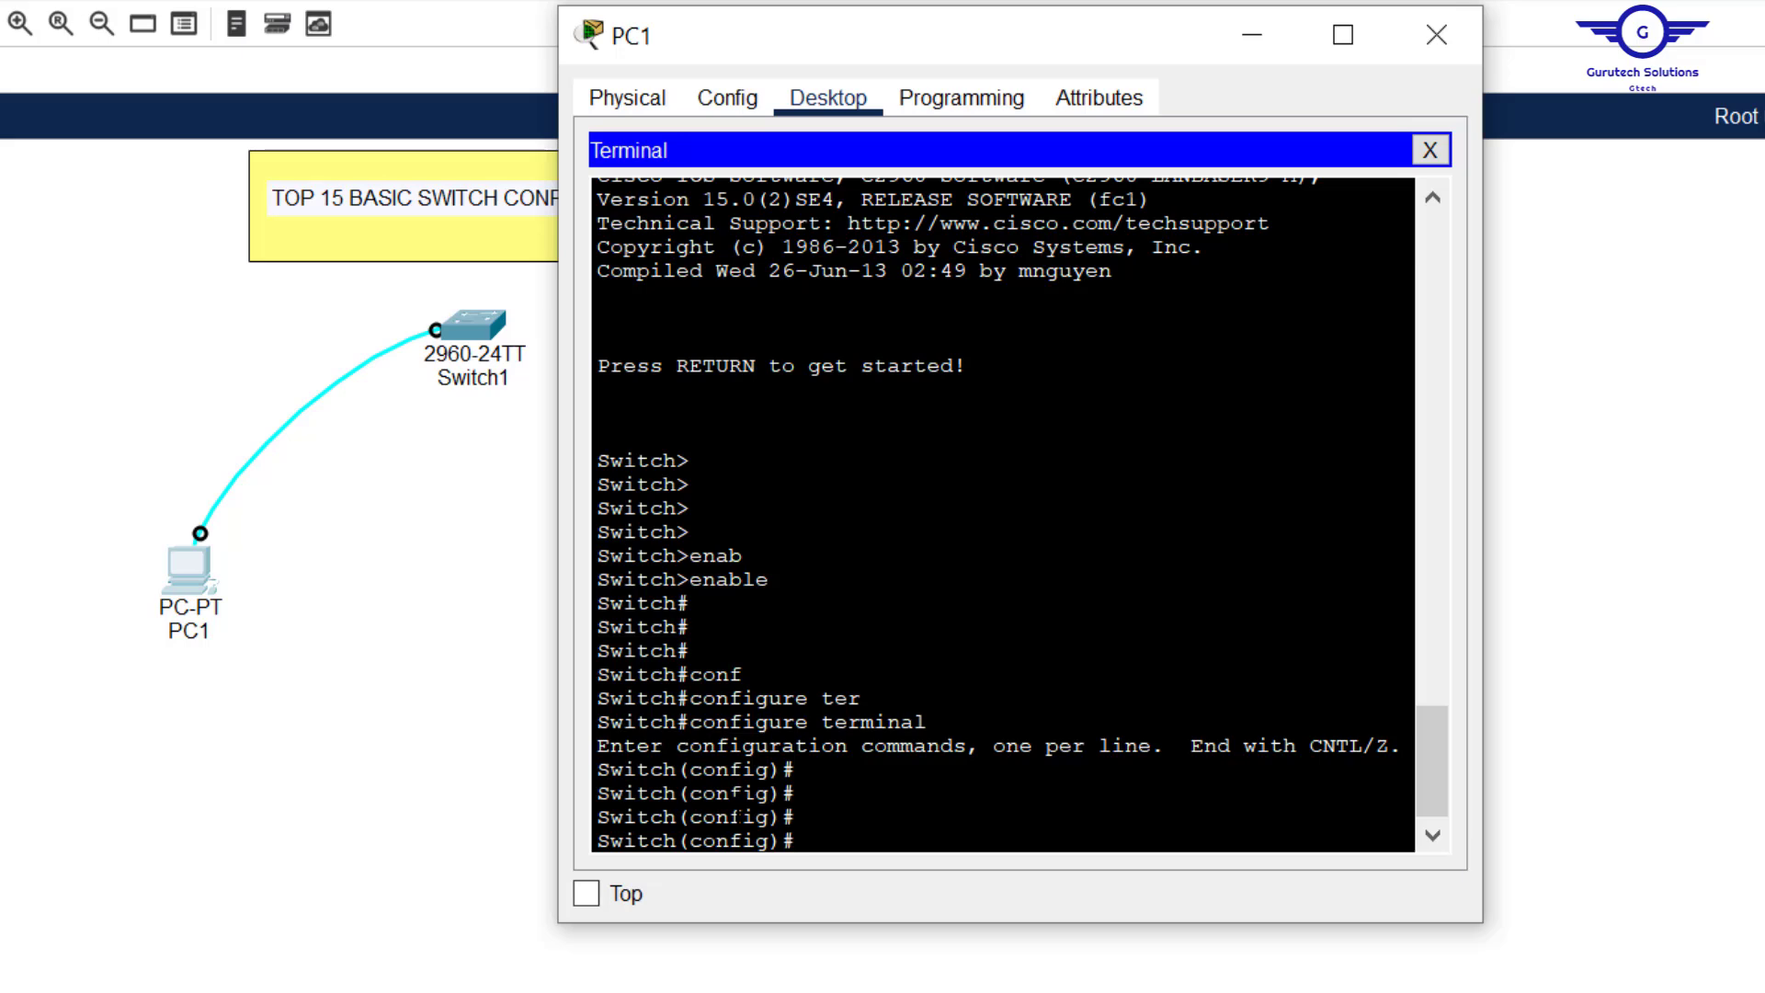
left_click_drag(797, 817, 584, 796)
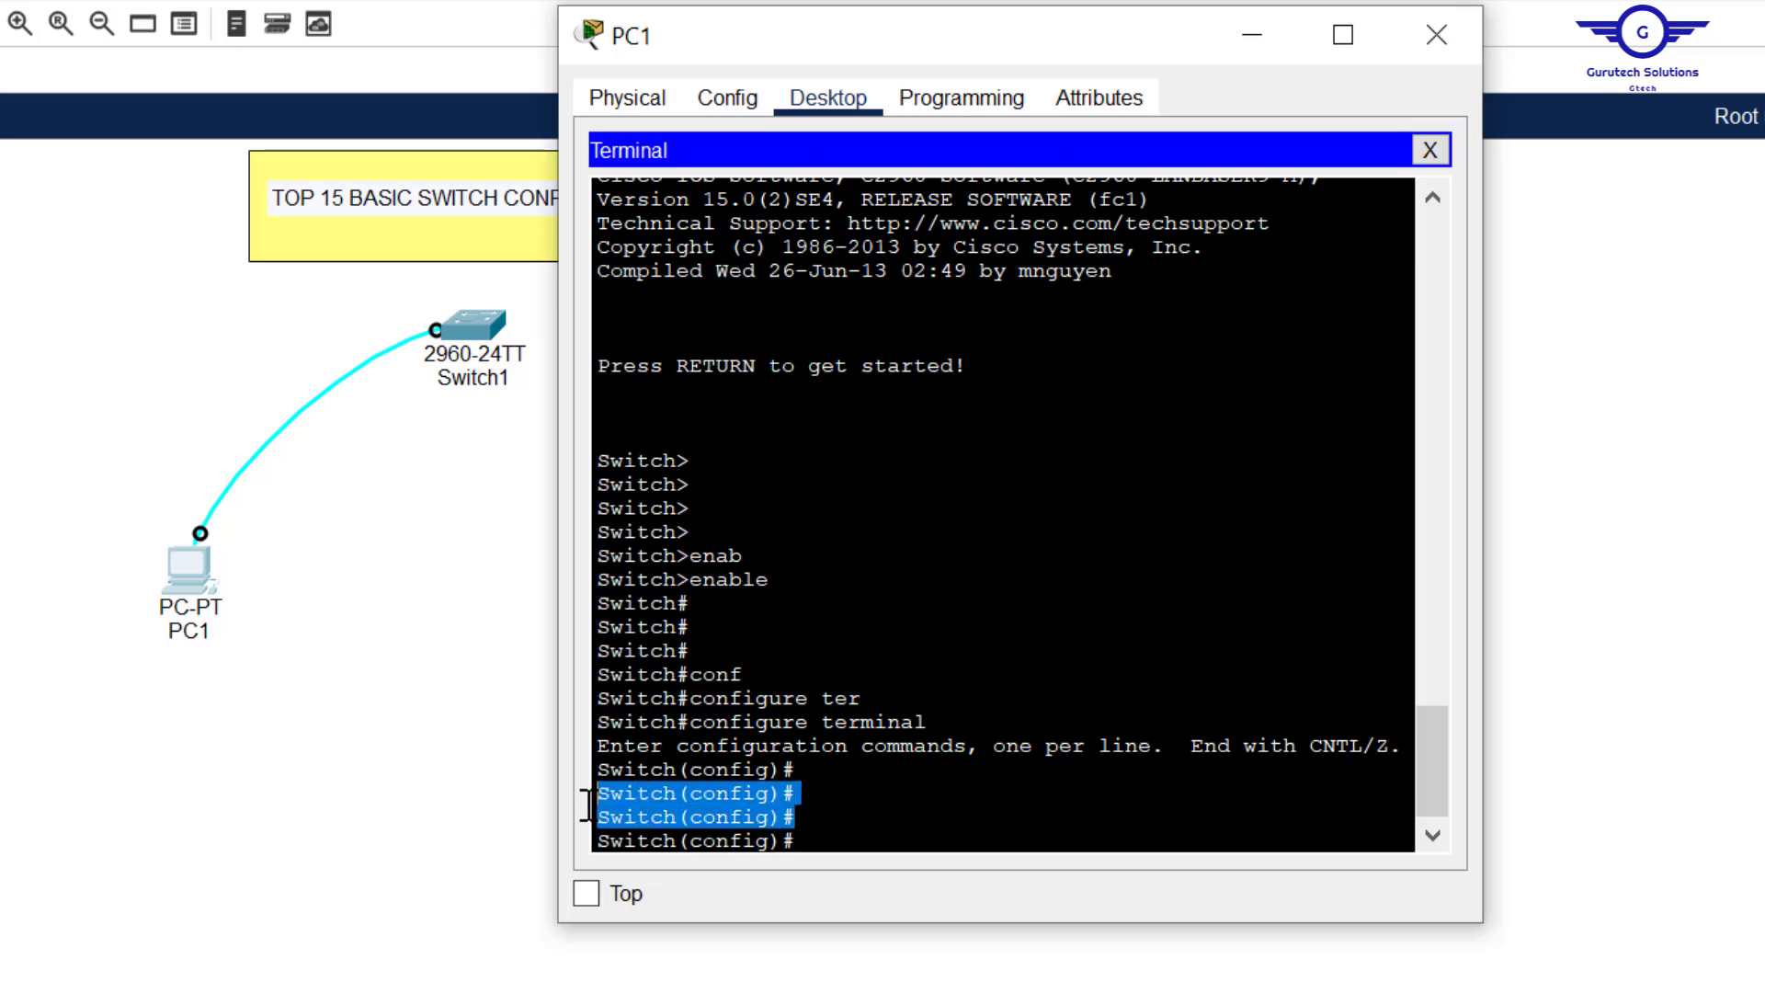
left_click_drag(694, 626, 588, 628)
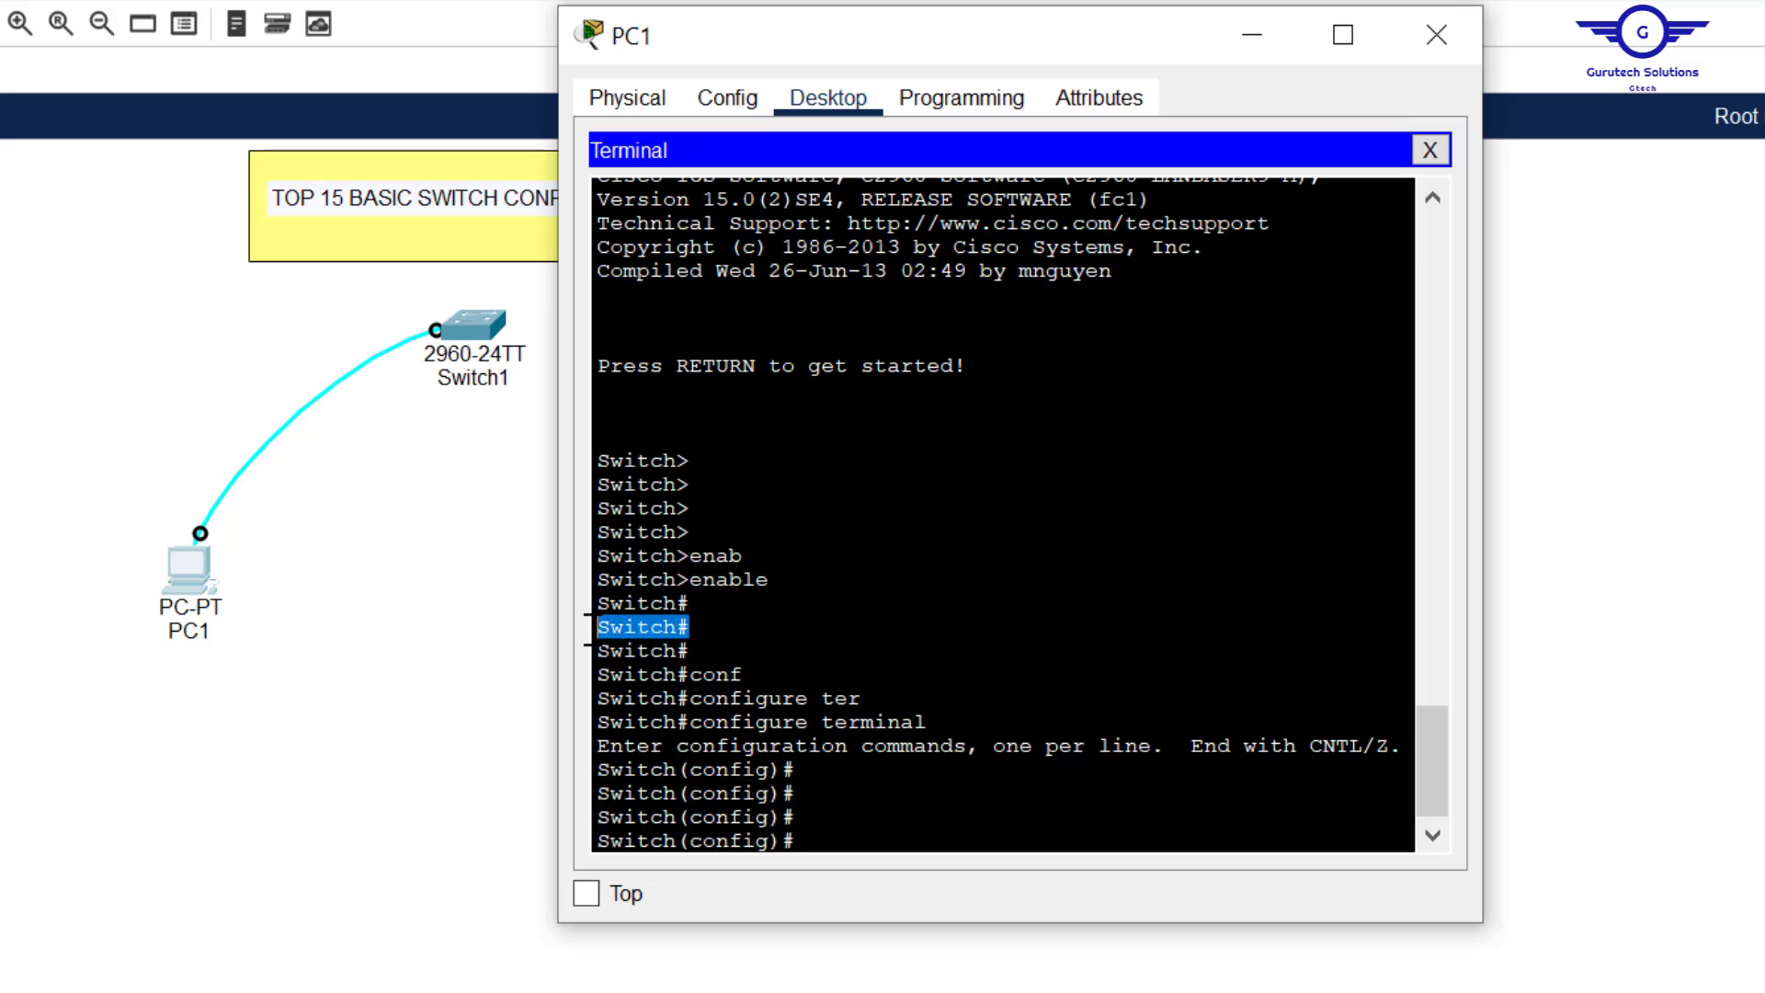
left_click_drag(693, 461, 571, 470)
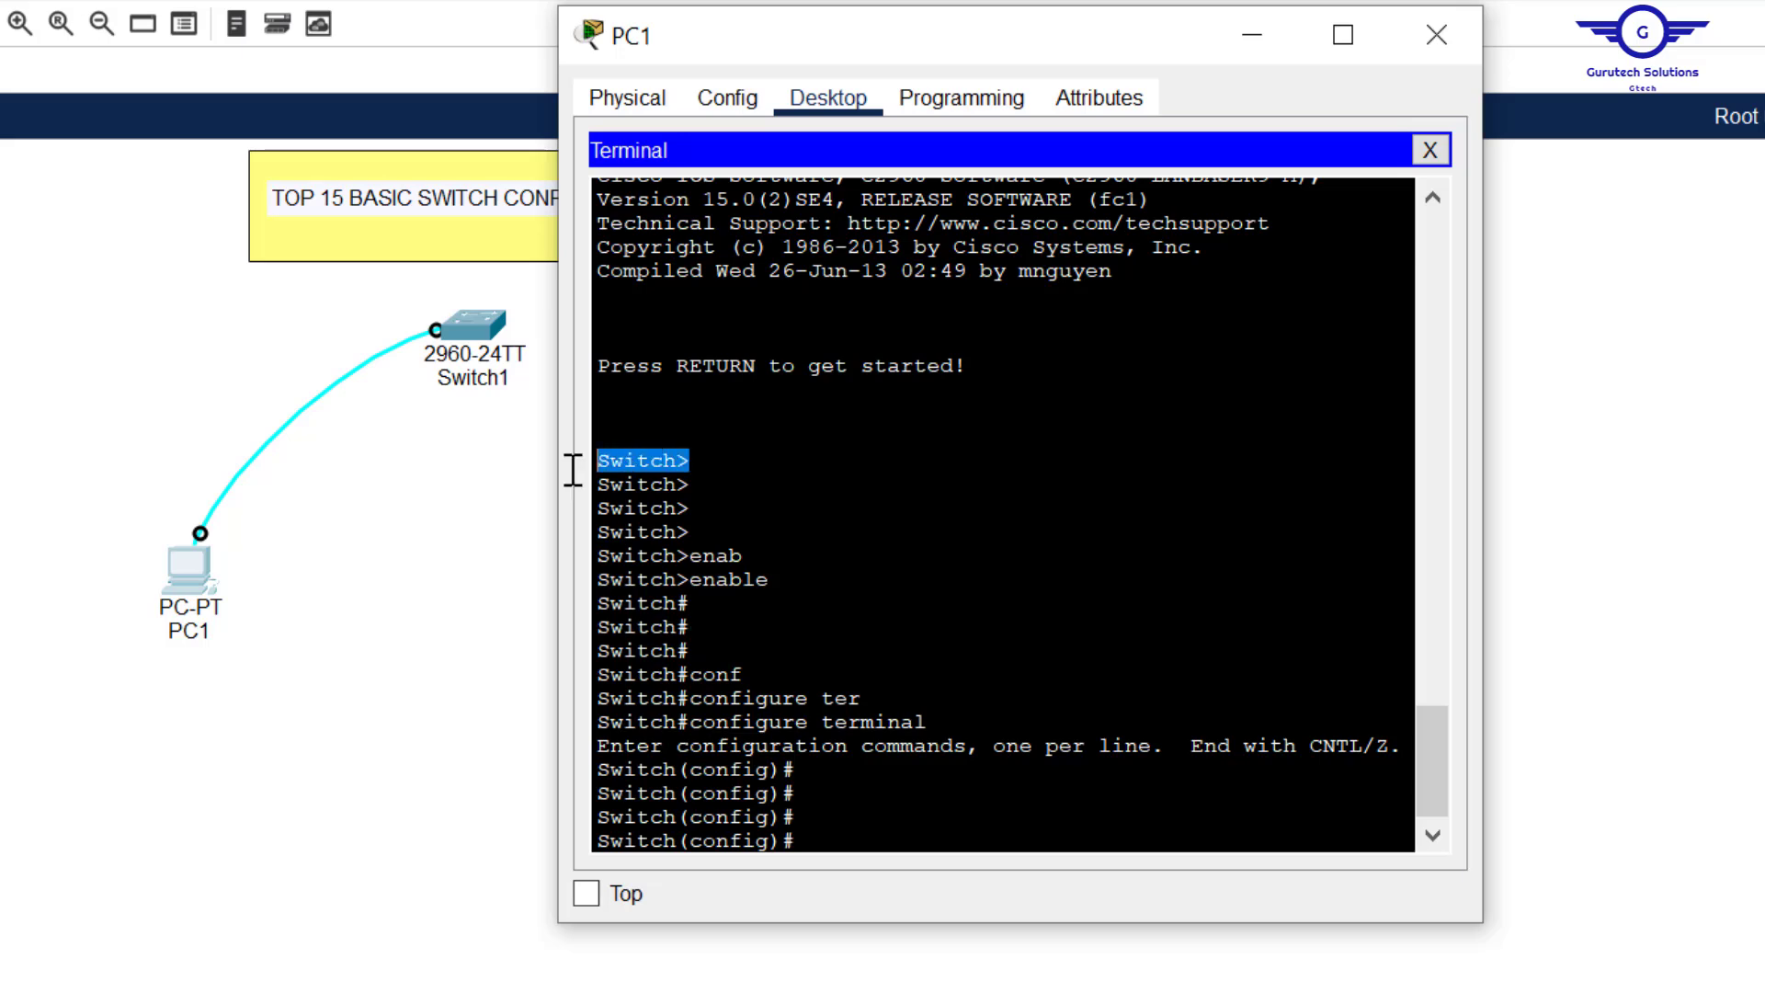
left_click(796, 818)
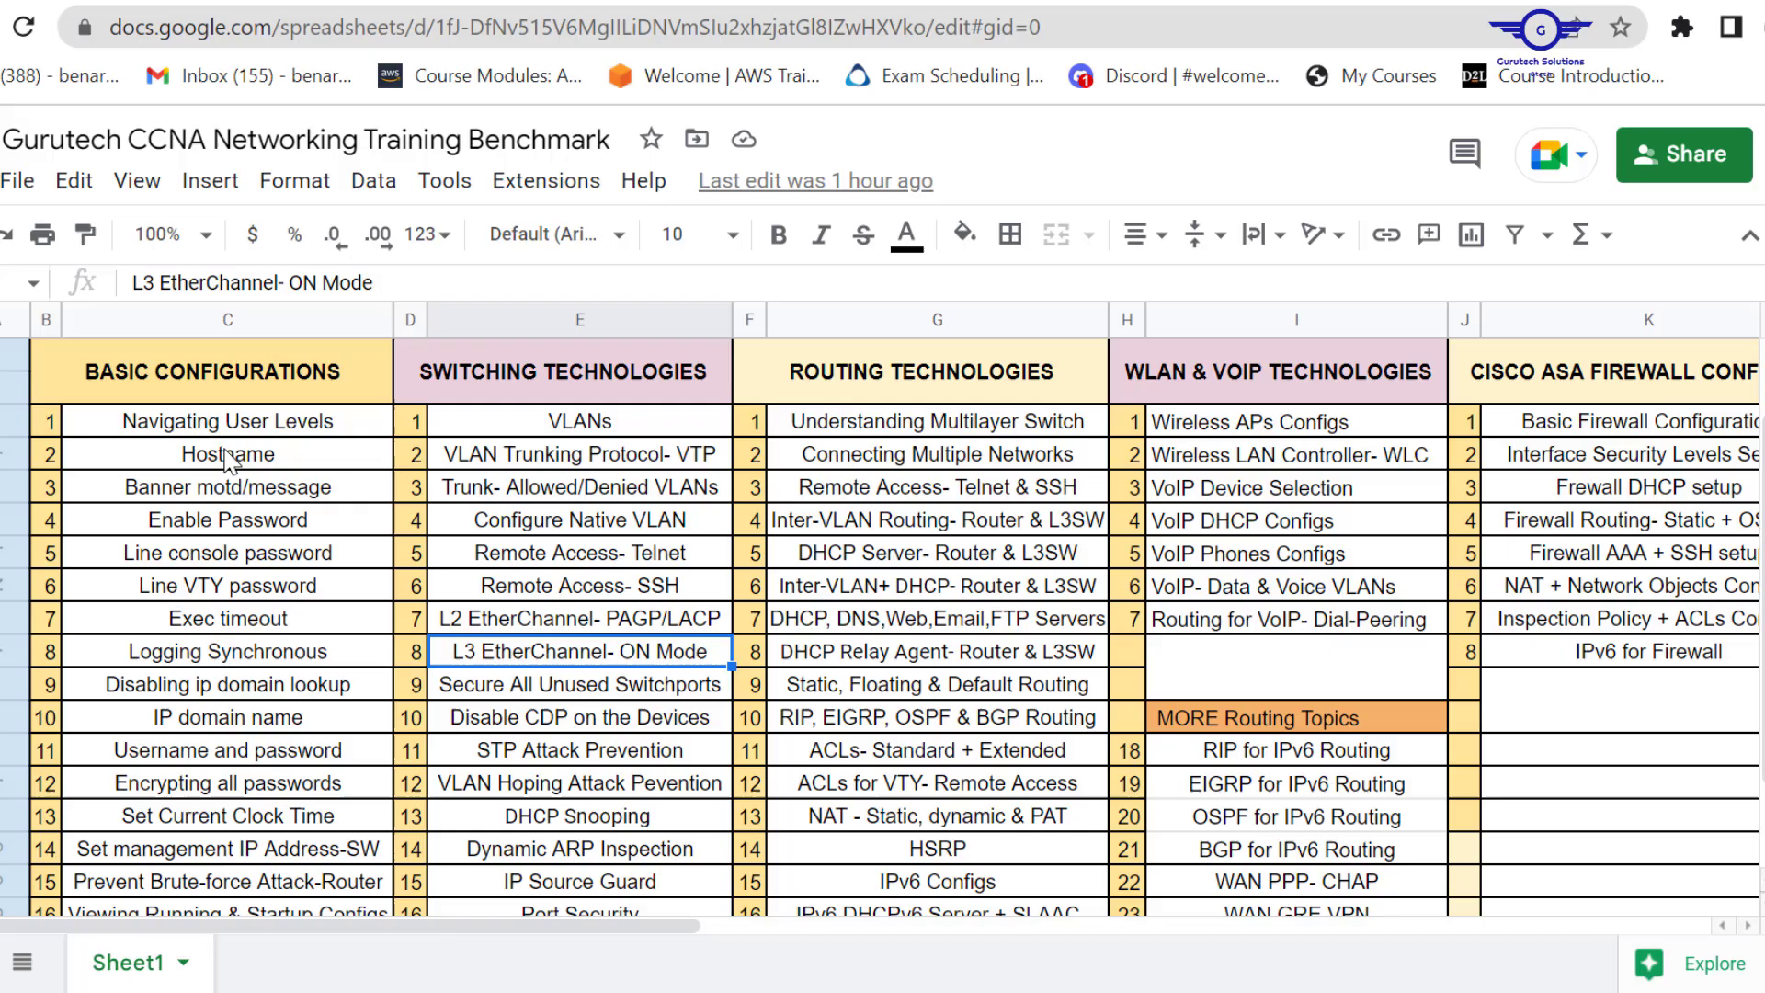
- Select the Hostname topic in cell C2 under Basic Configurations
left_click(231, 460)
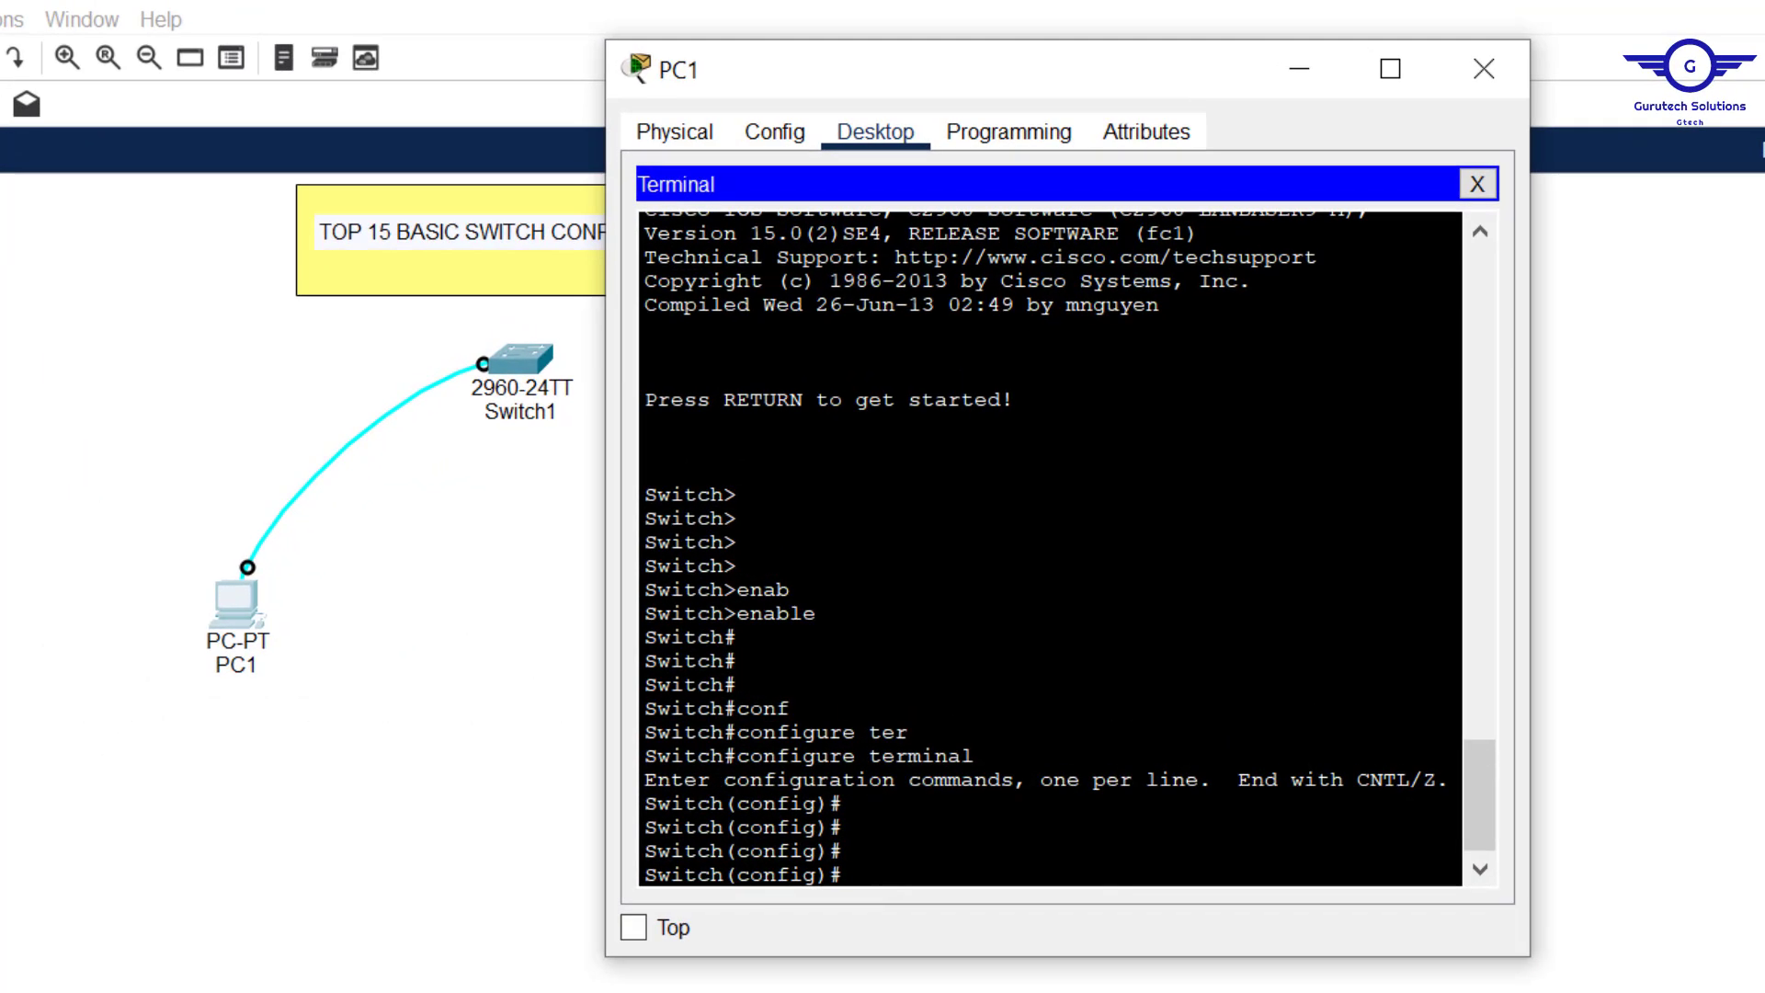
- Set the switch hostname to S1-GTECH and highlight the old and new prompt names
type("hst")
key("Tab")
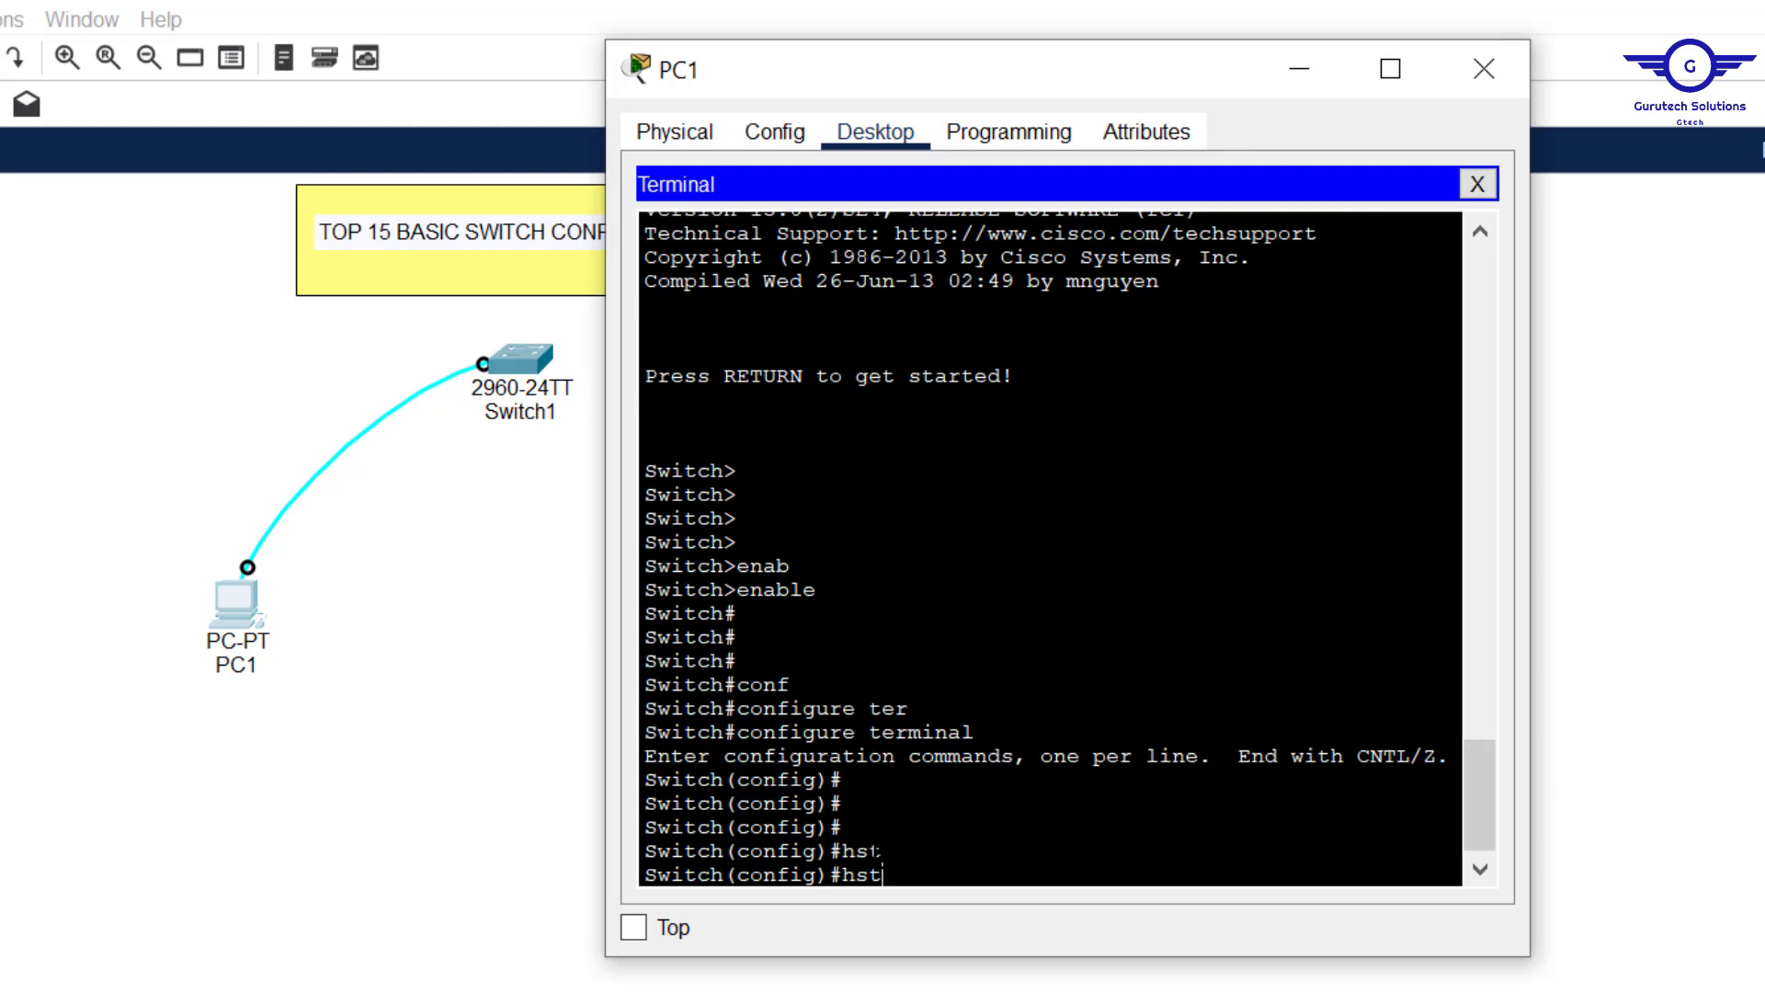
key("BackSpace")
key("BackSpace")
type("o")
key("Tab")
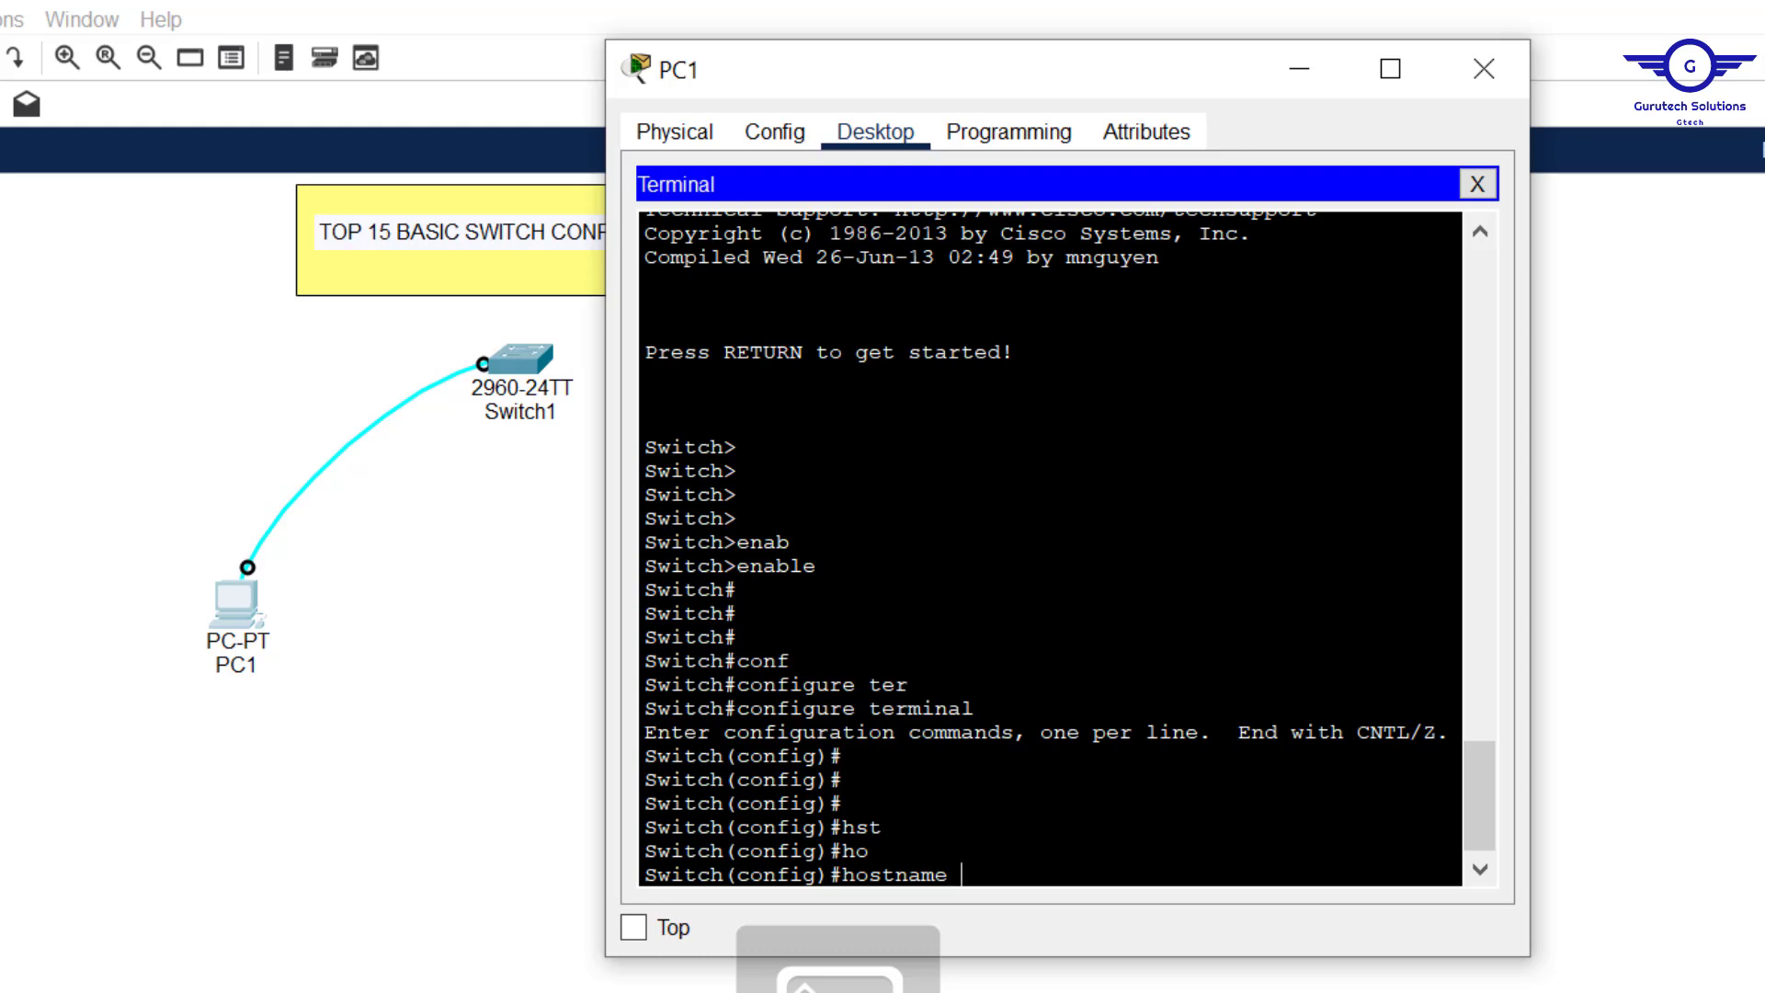
type("S1-")
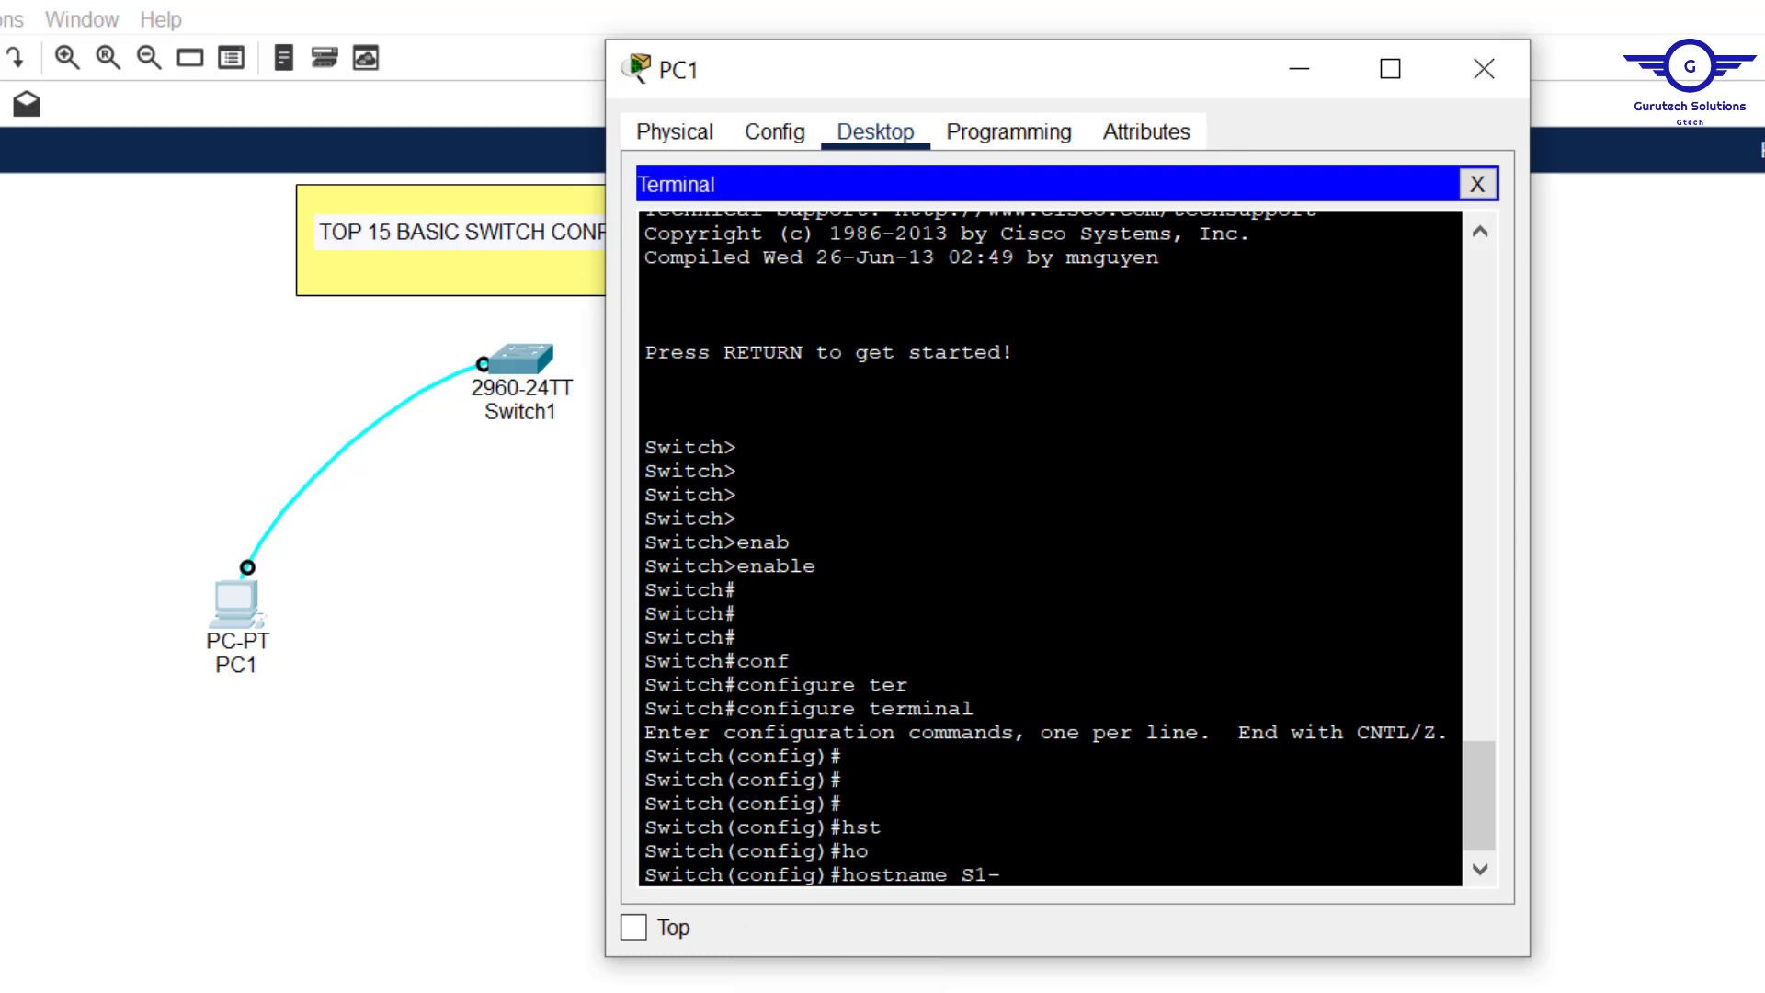
type("GTECH")
key("Return")
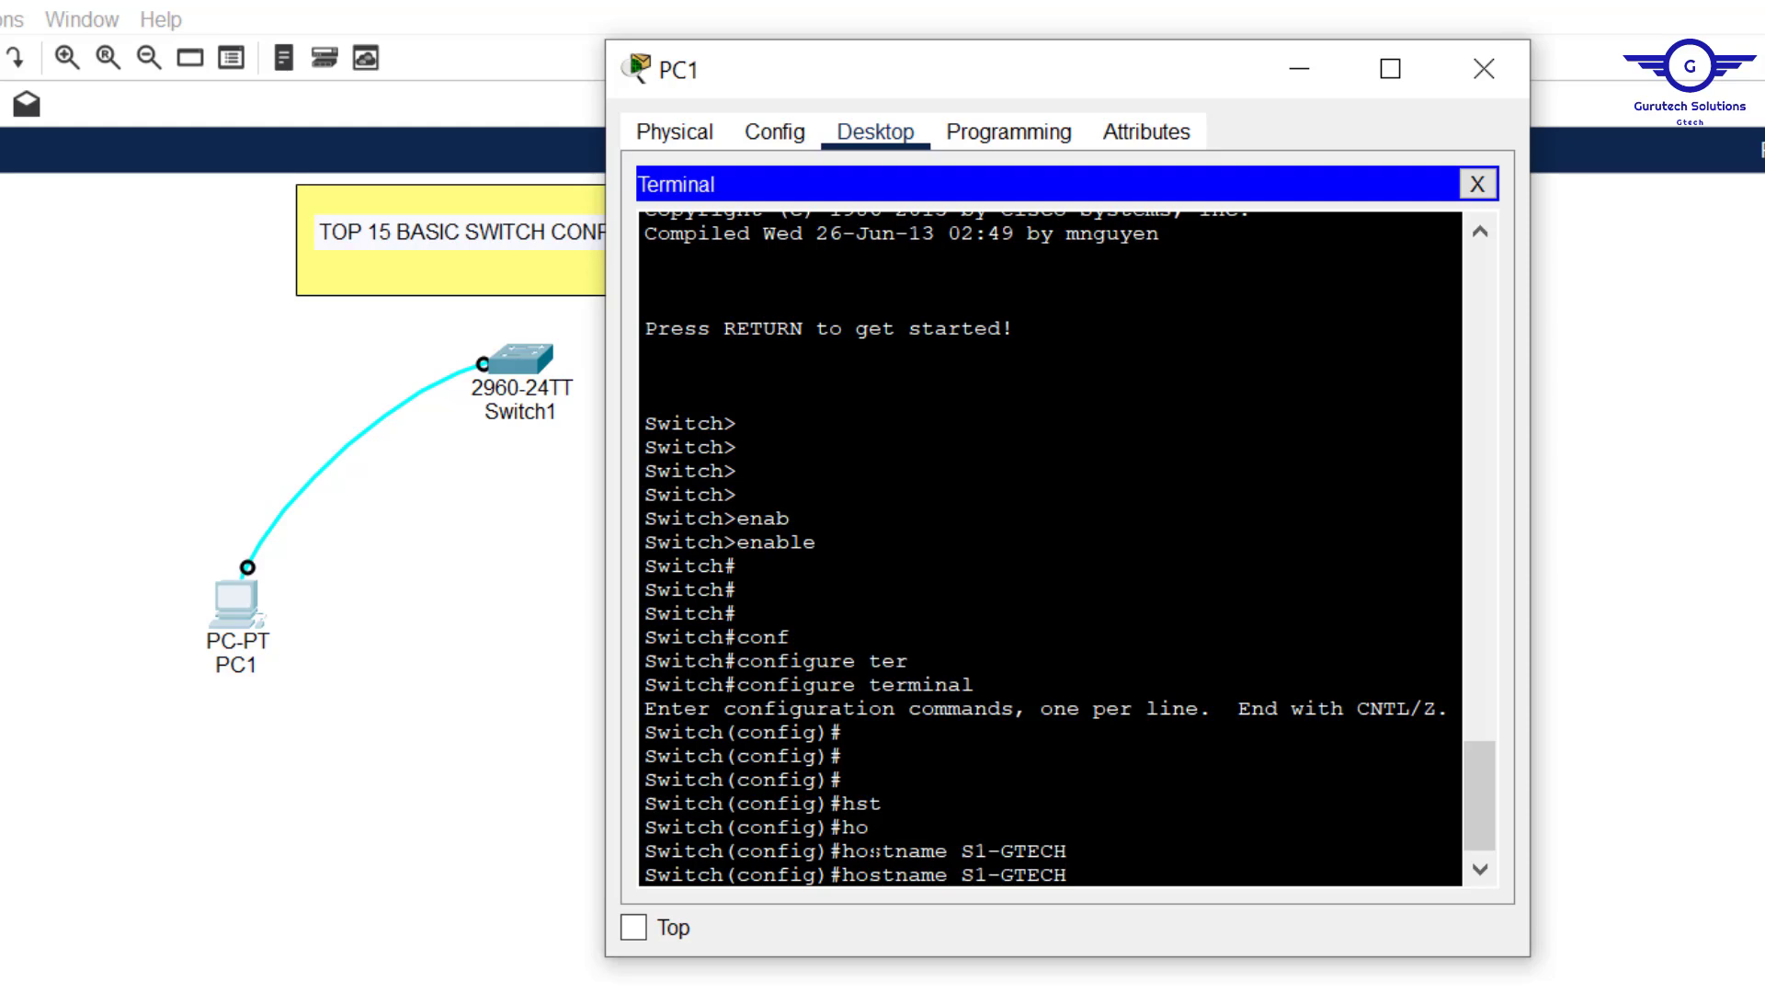
key("Return")
key("Return")
key("Return")
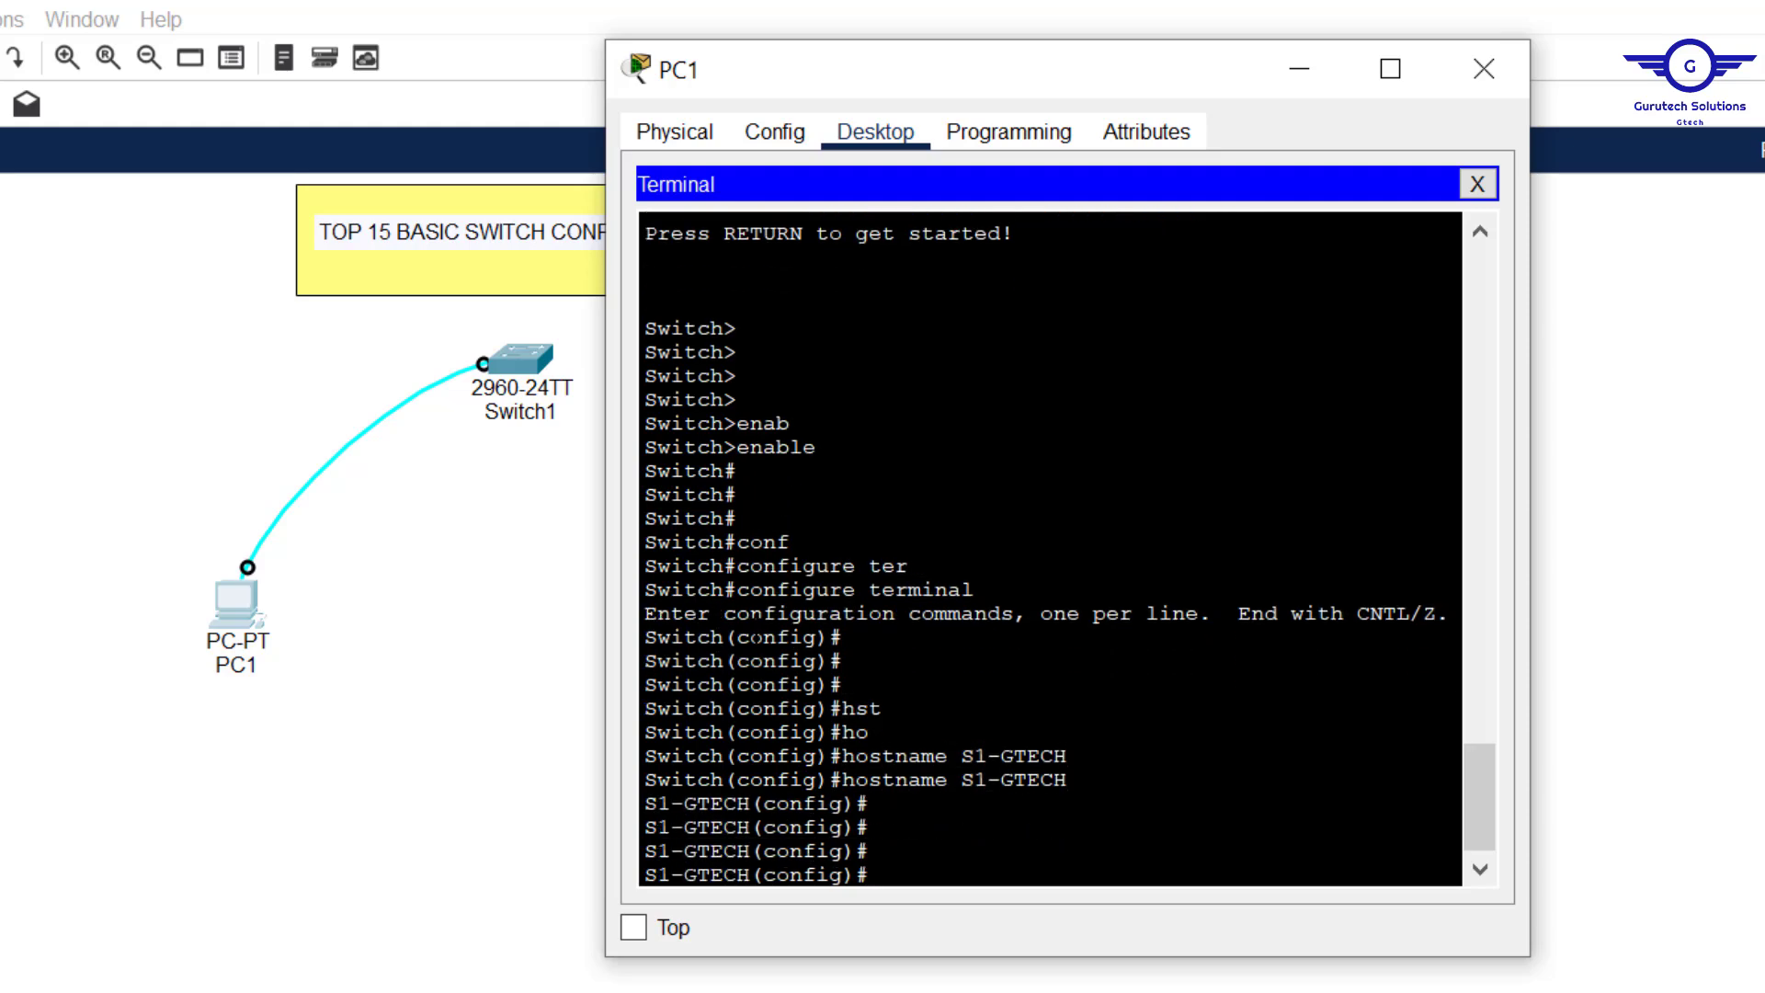
left_click_drag(647, 685, 712, 685)
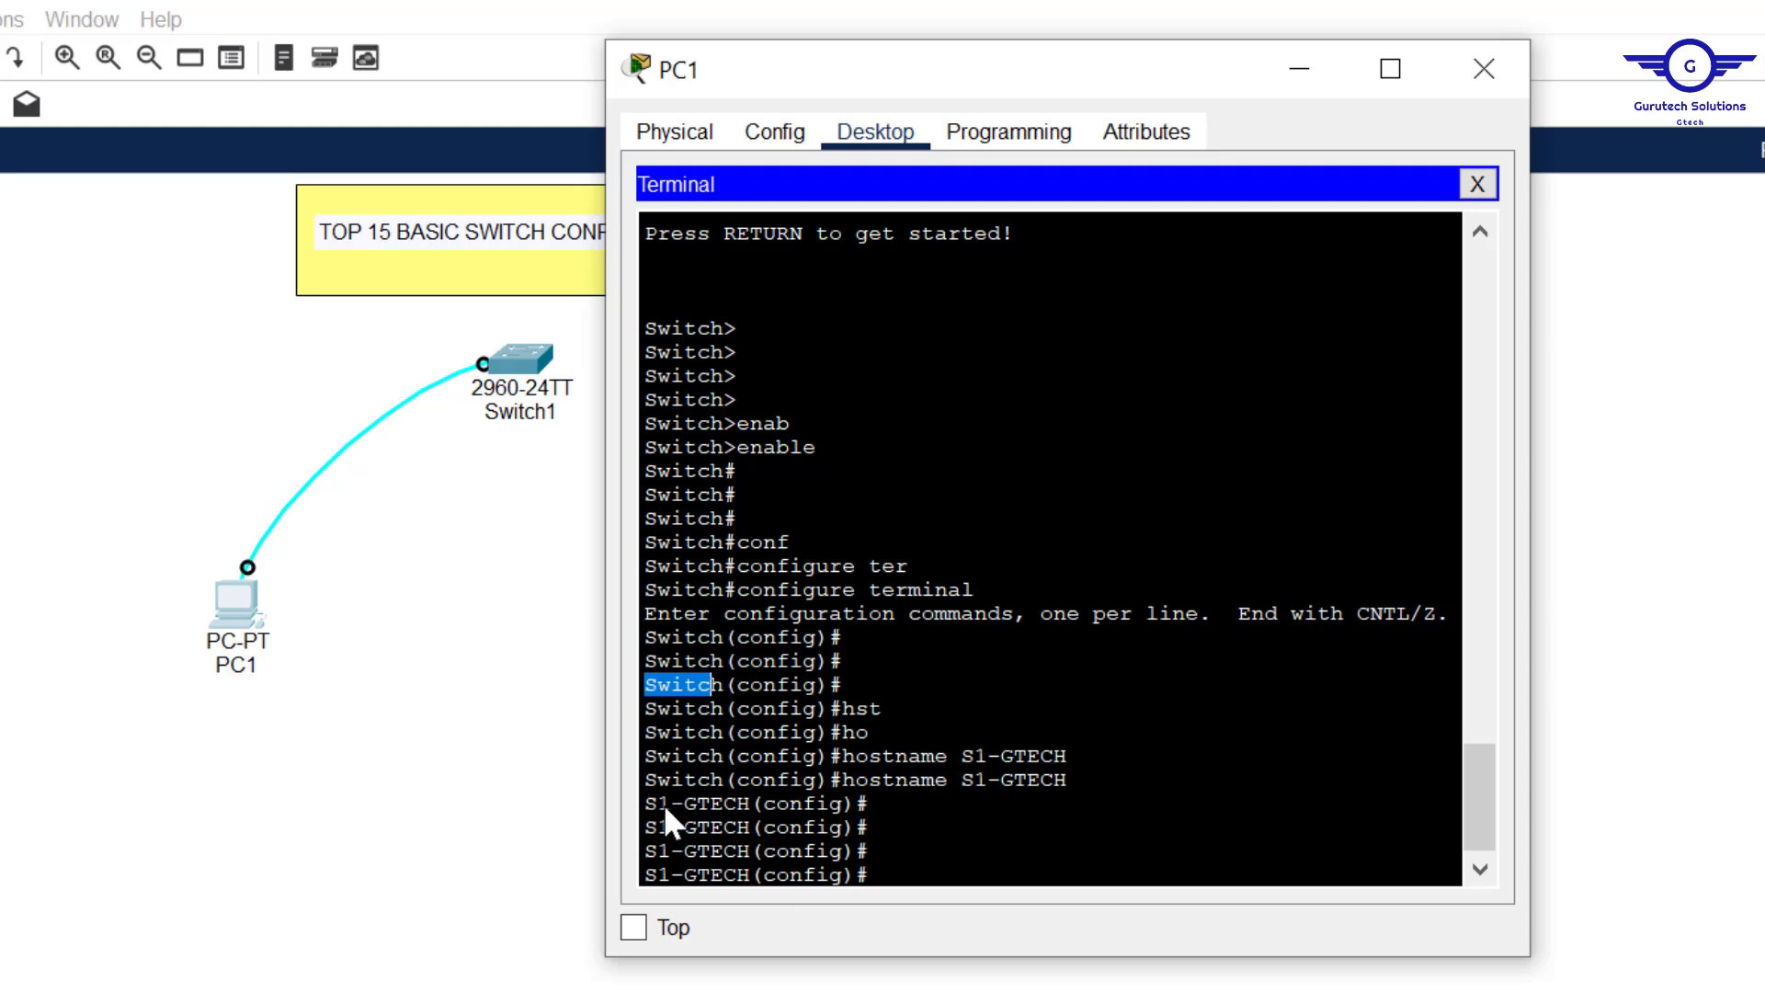
left_click_drag(748, 804, 636, 804)
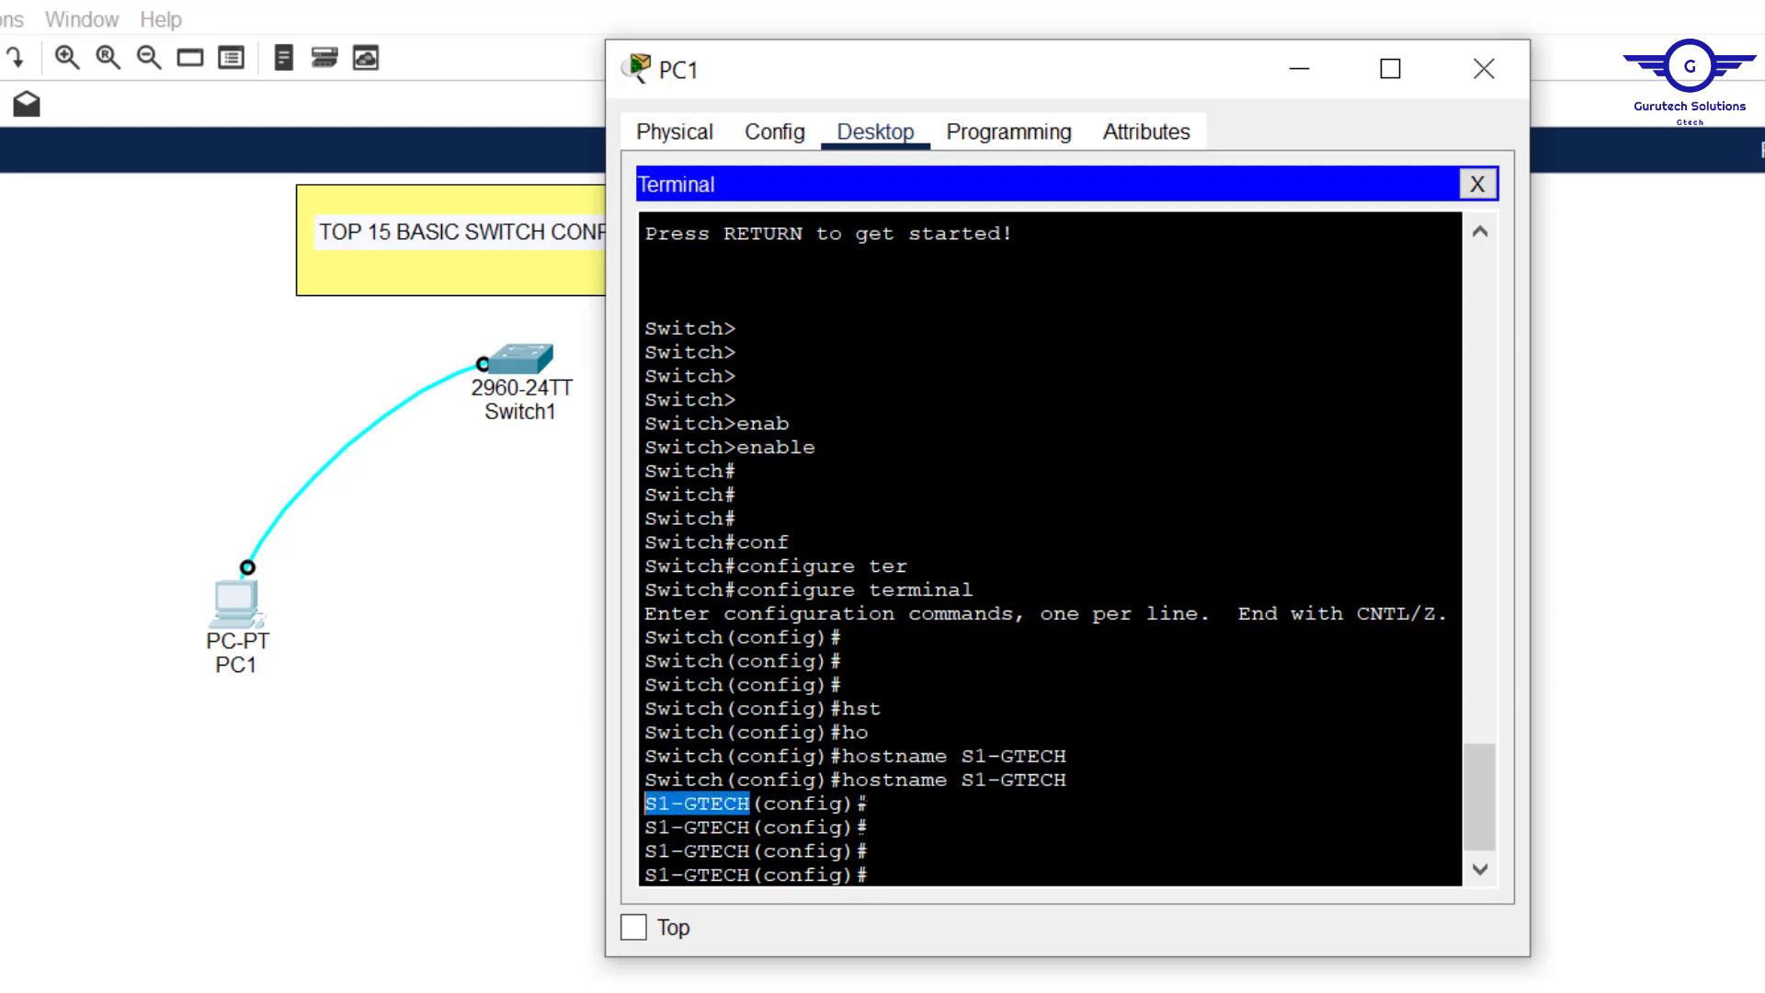
left_click(868, 826)
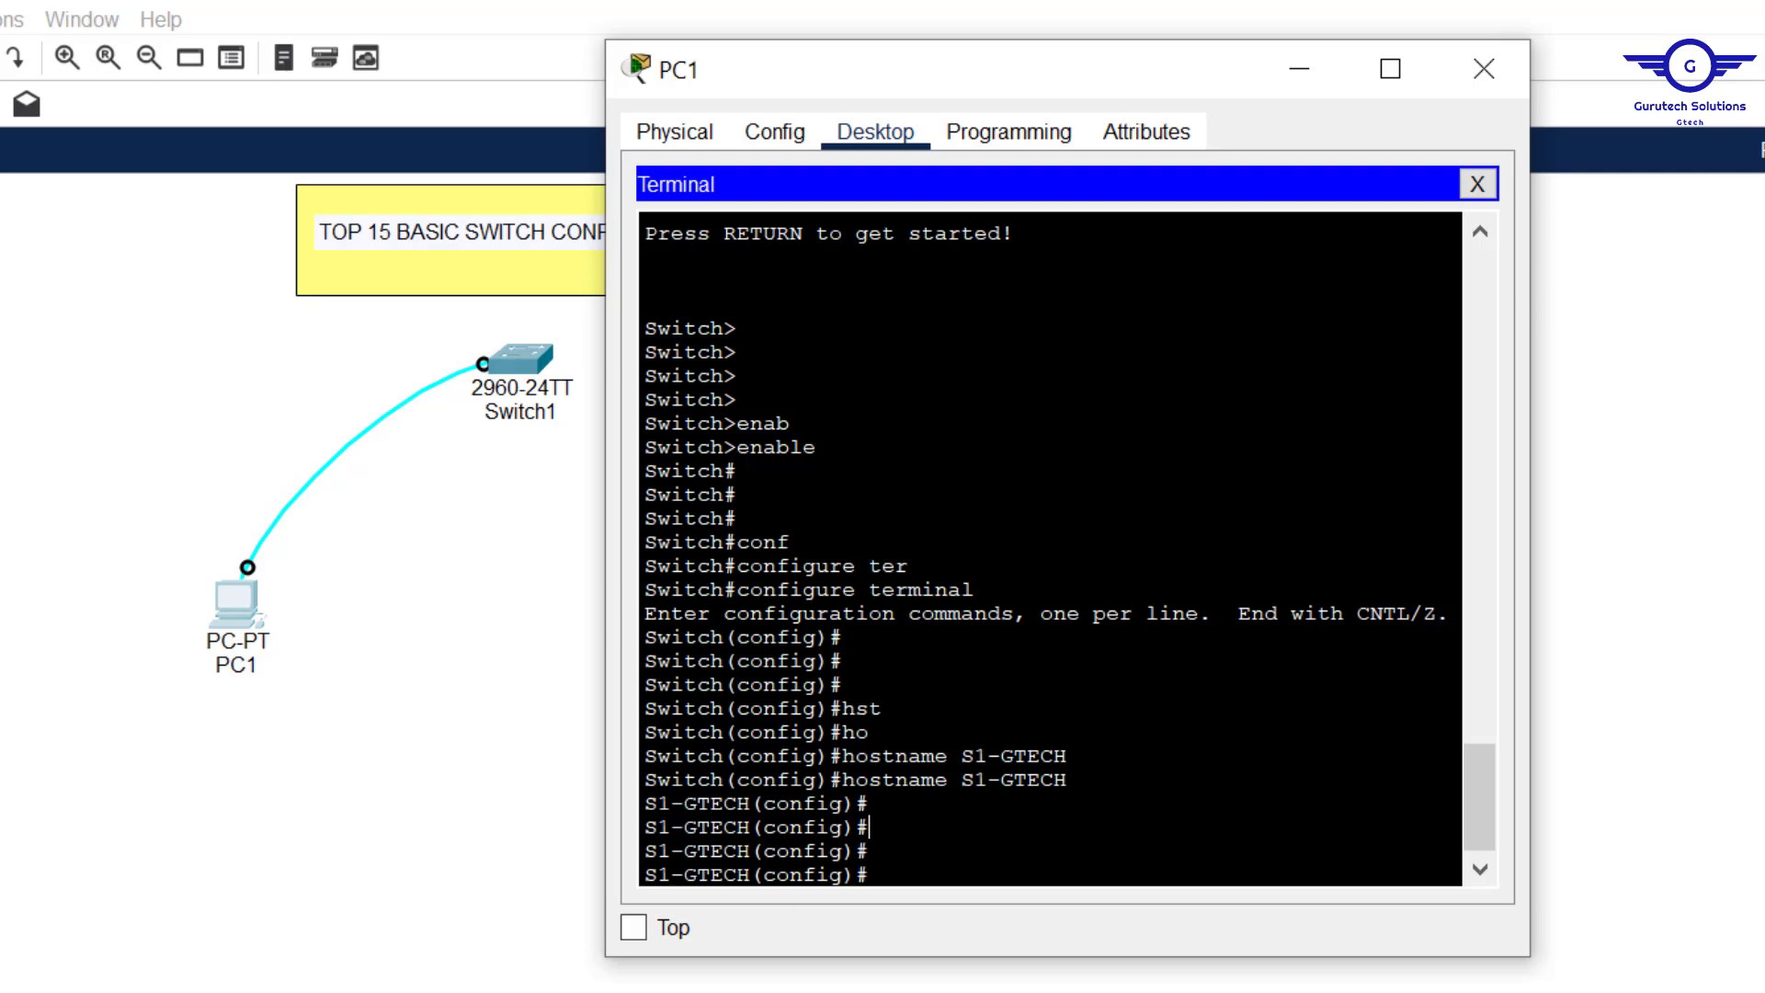
key("alt+Tab")
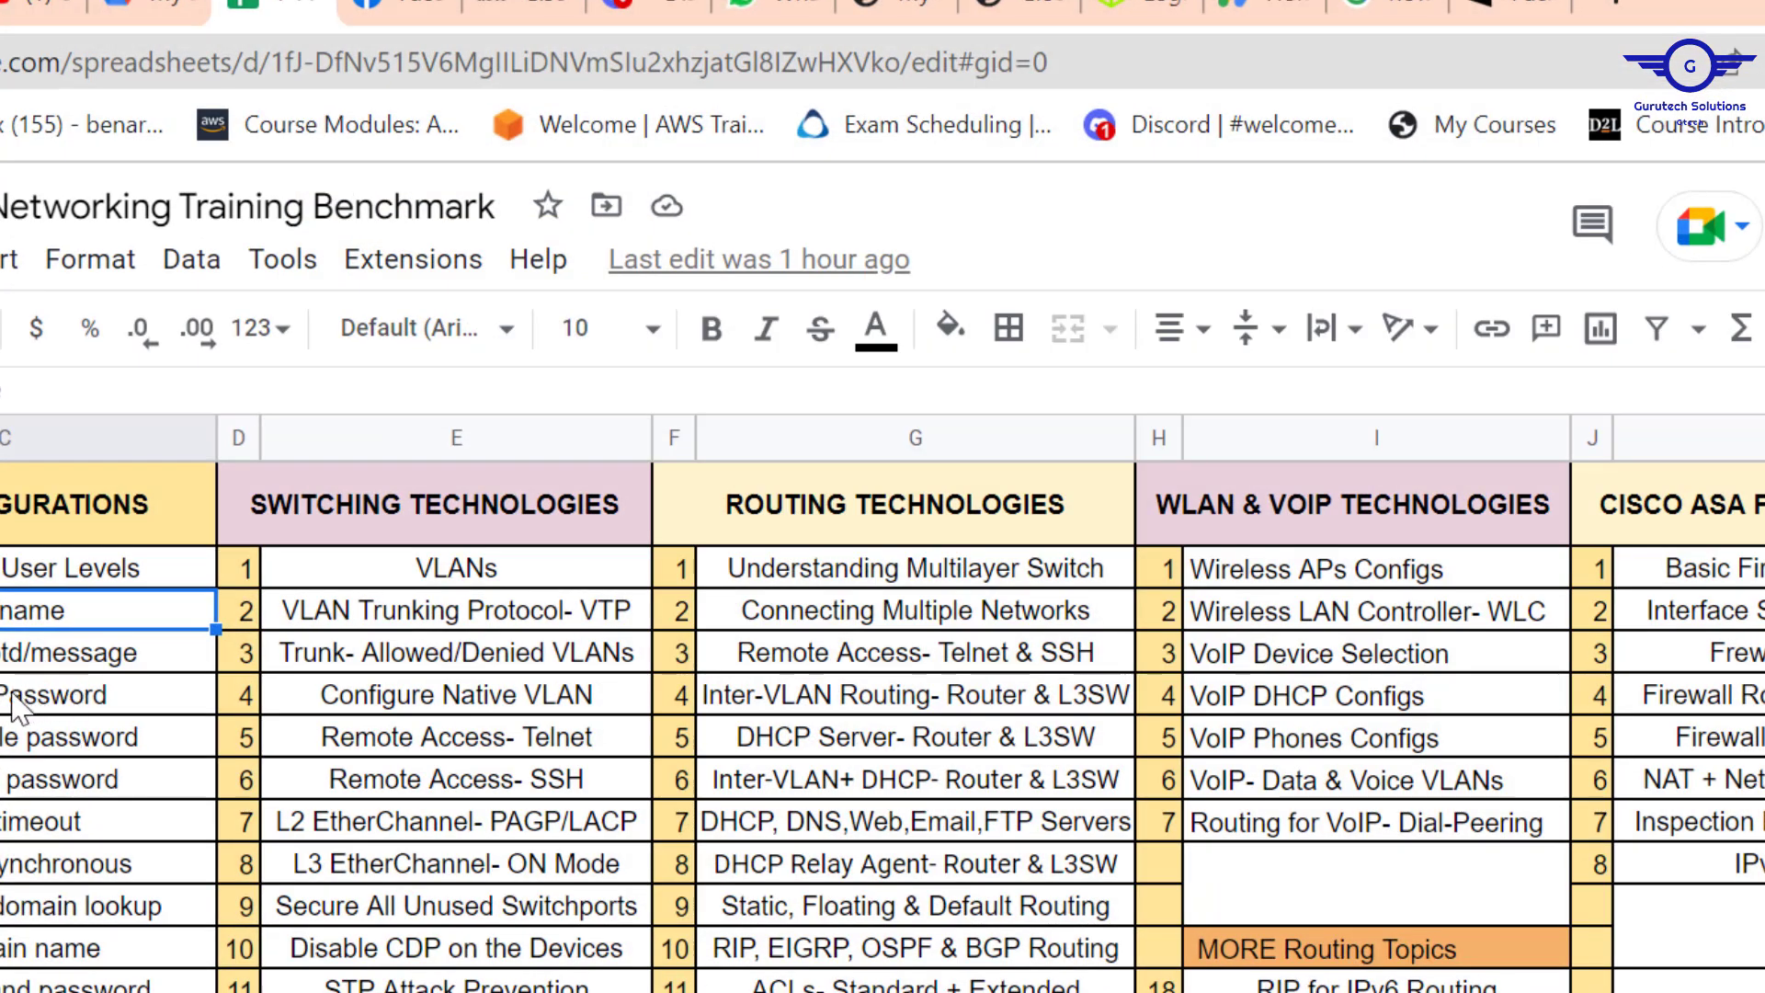
- Return from the checklist sheet to the PC1 terminal window
key("alt+Tab")
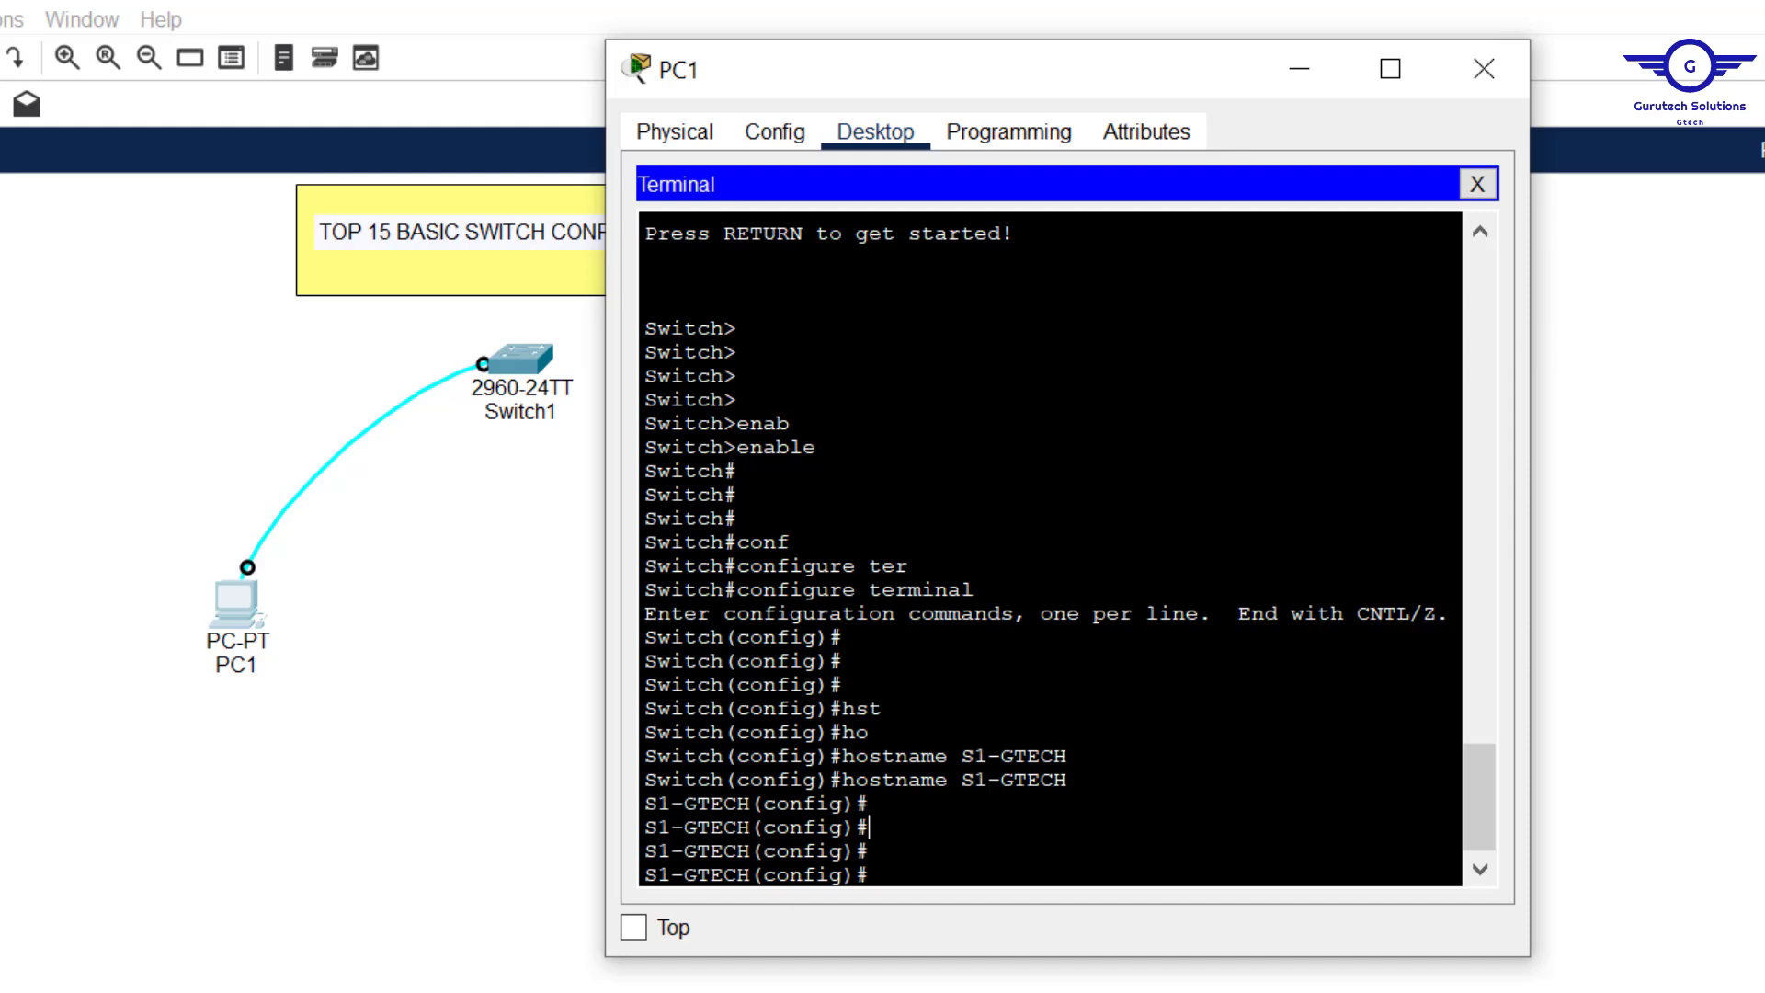
- Set the MOTD banner to 'This test switch' using # delimiters, then point out the earlier prompts
type("bann")
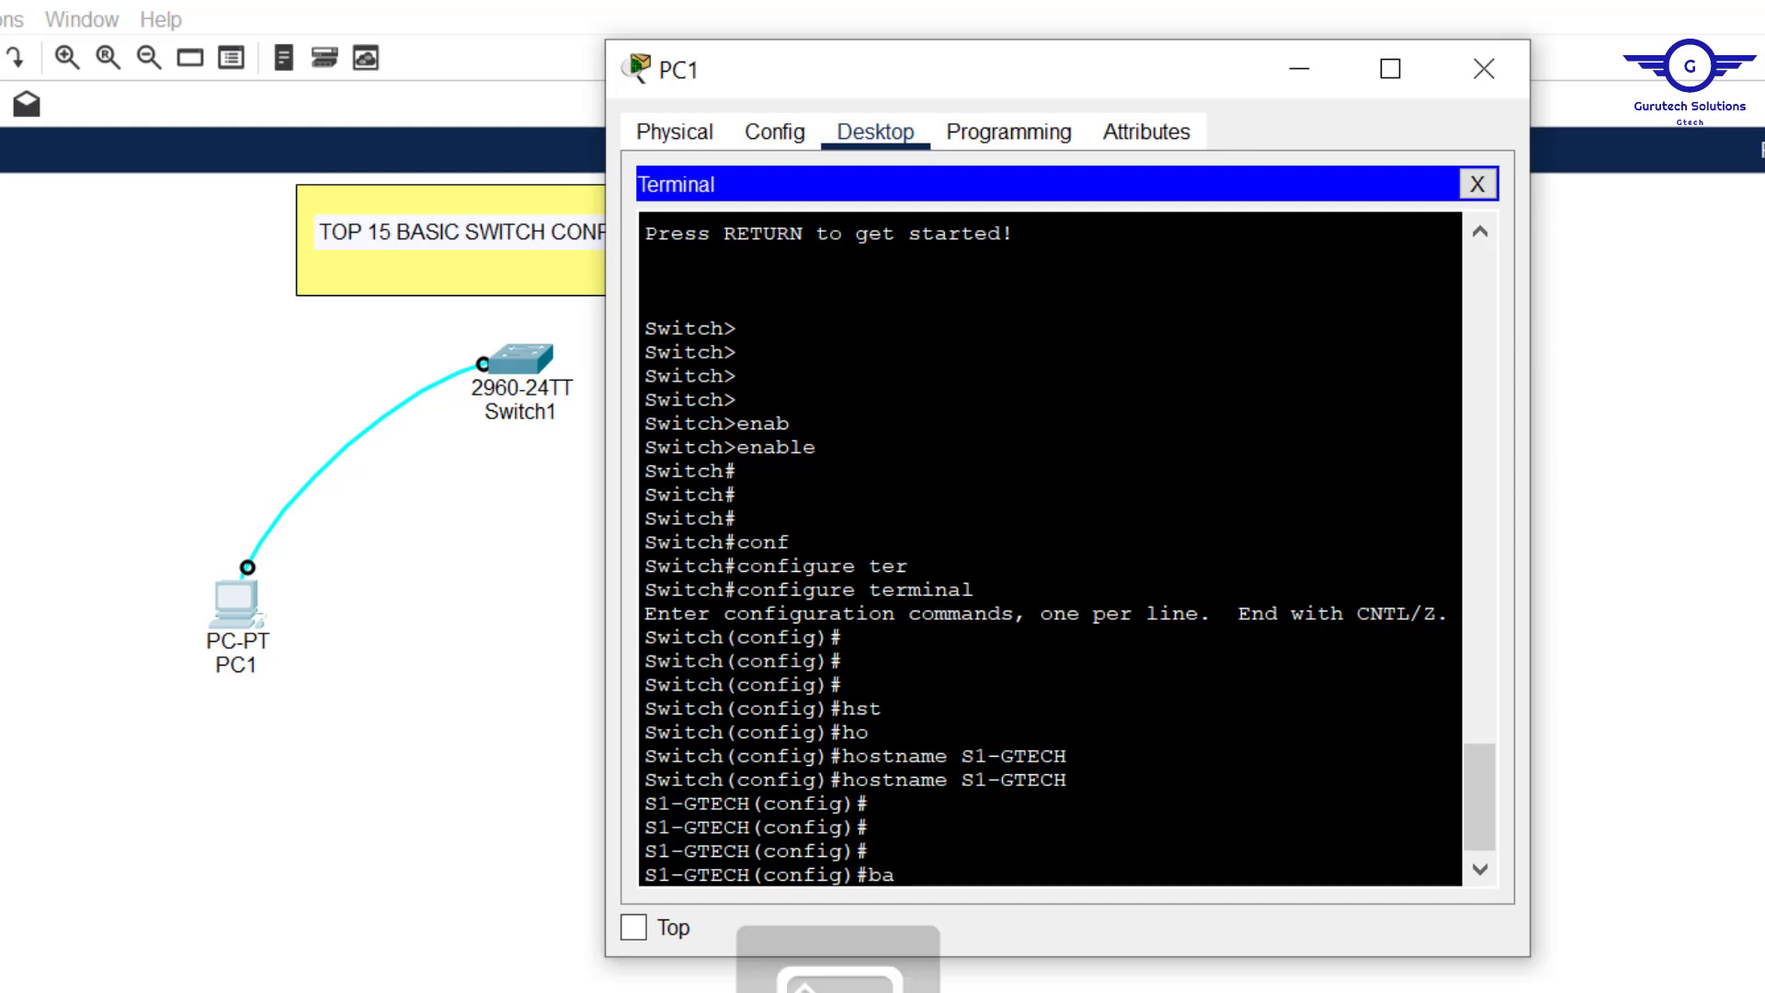
key("Tab")
type("motd")
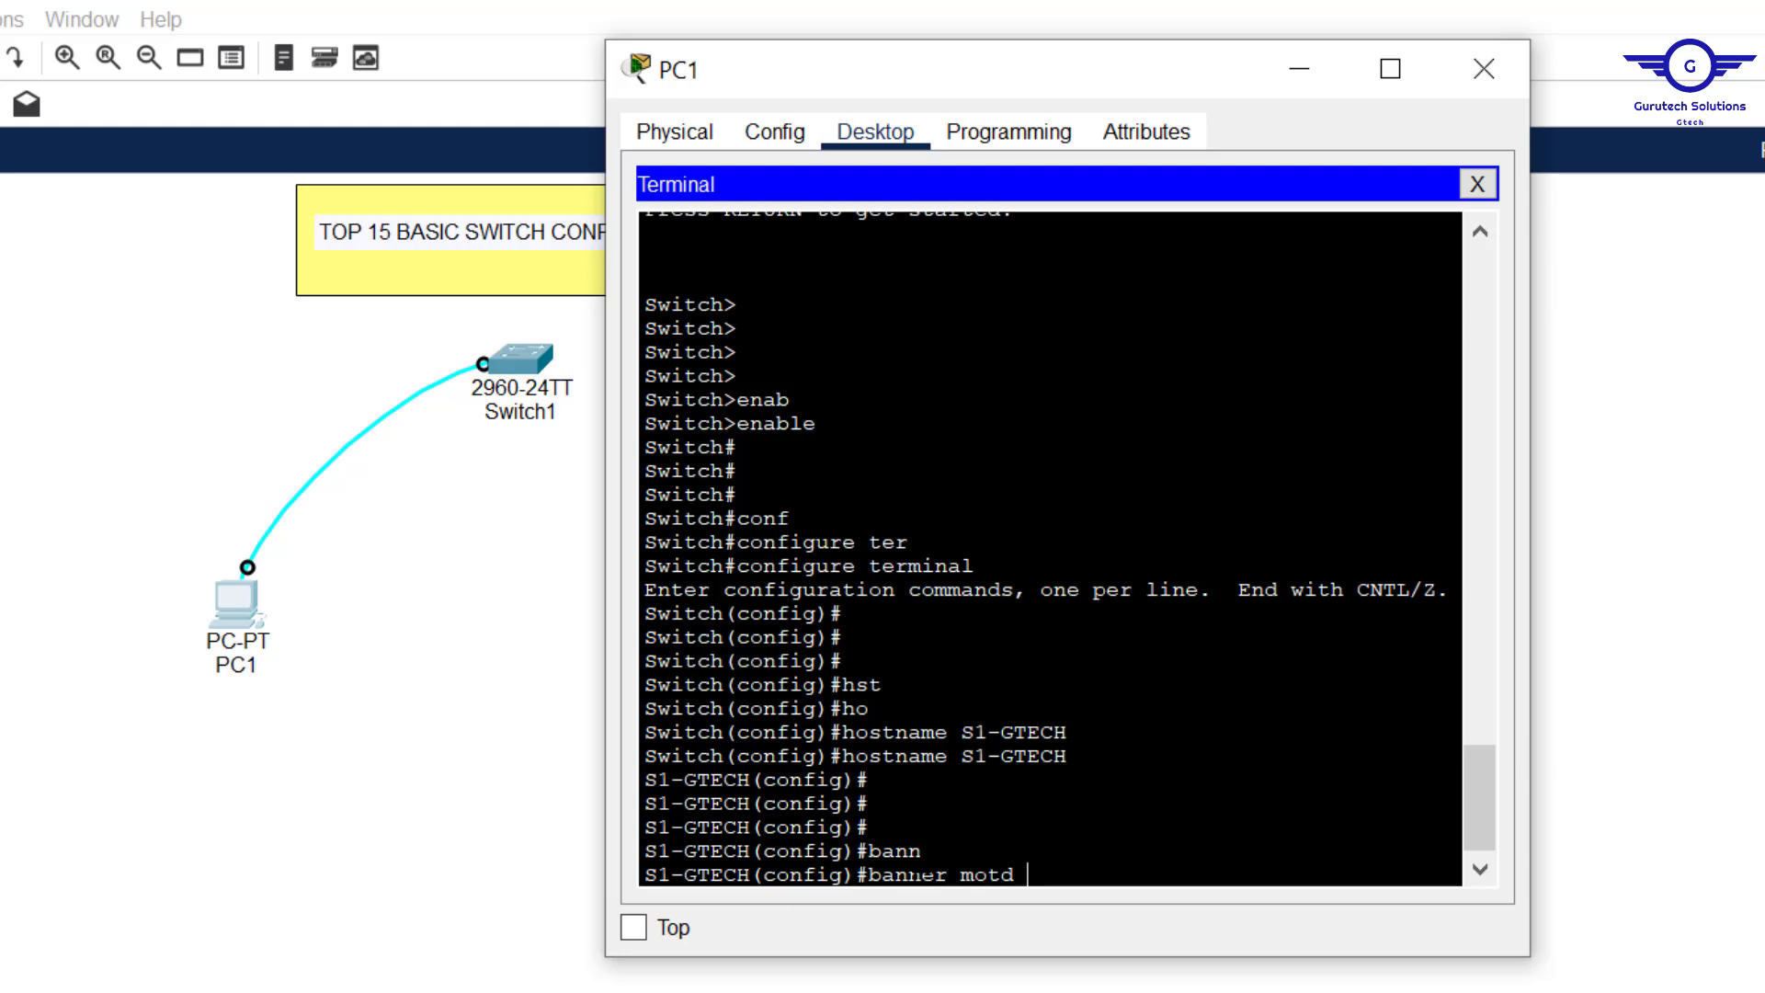
type("#banner motd #This test switc")
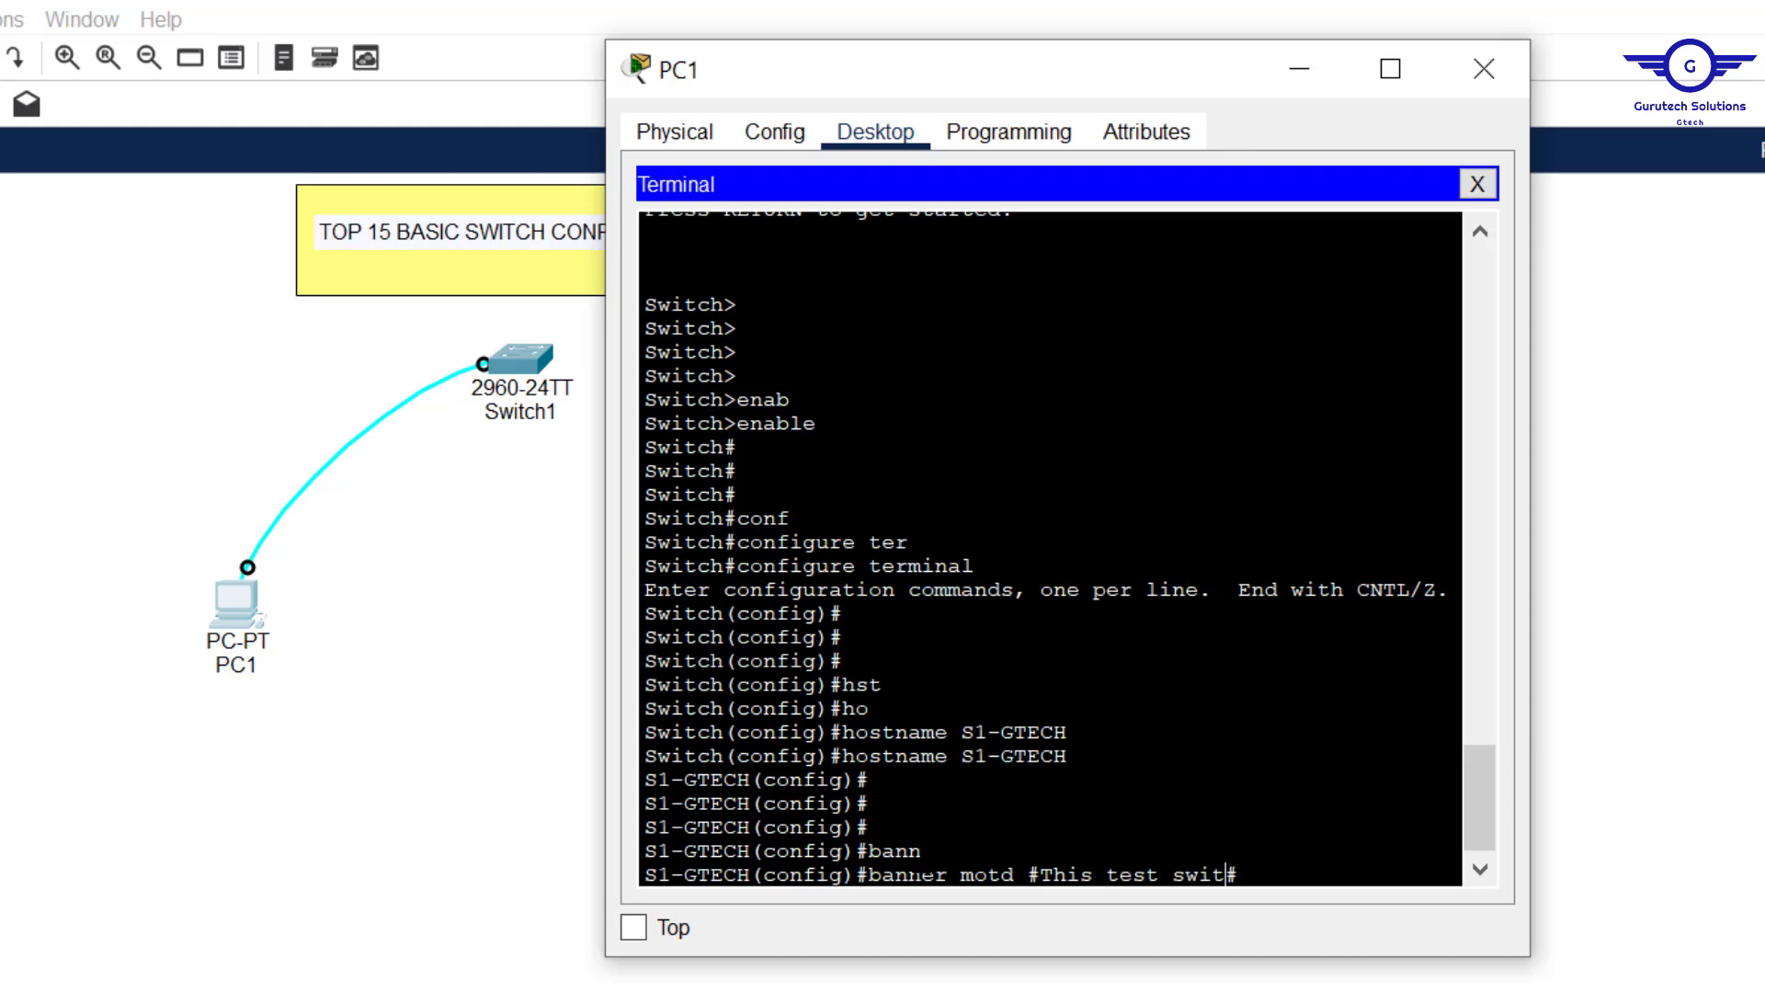
type("h")
key("Return")
key("Return")
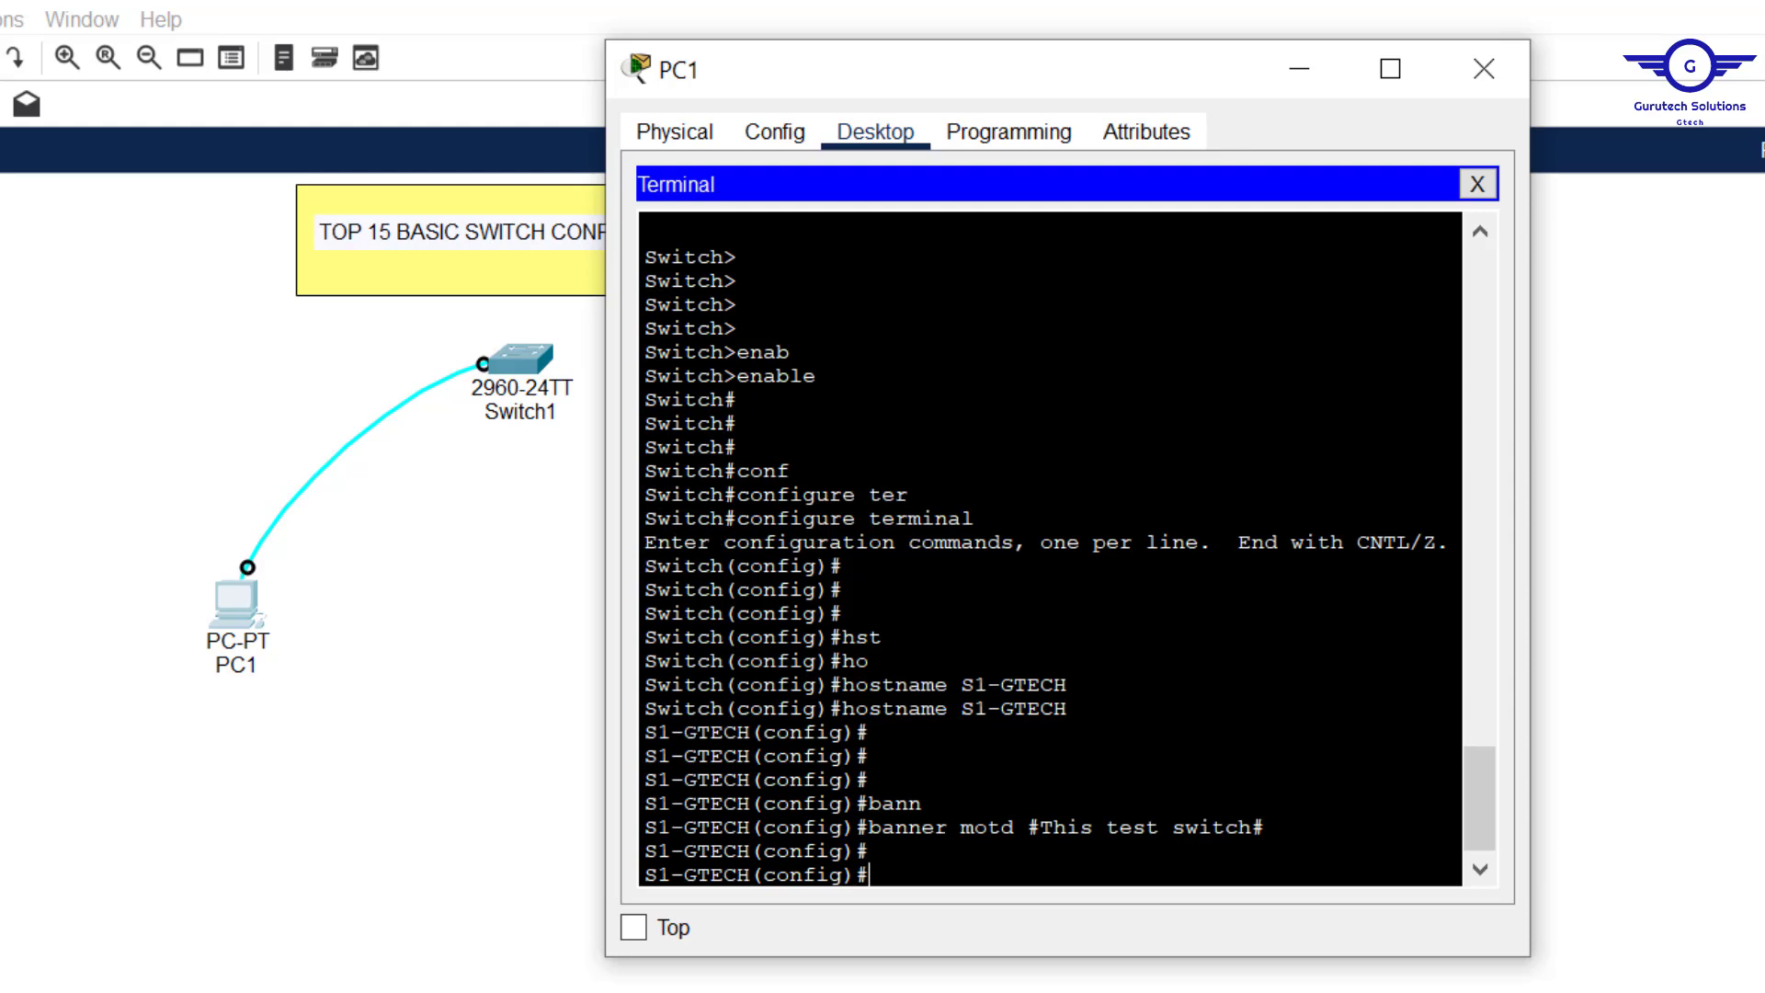
left_click_drag(737, 423, 646, 422)
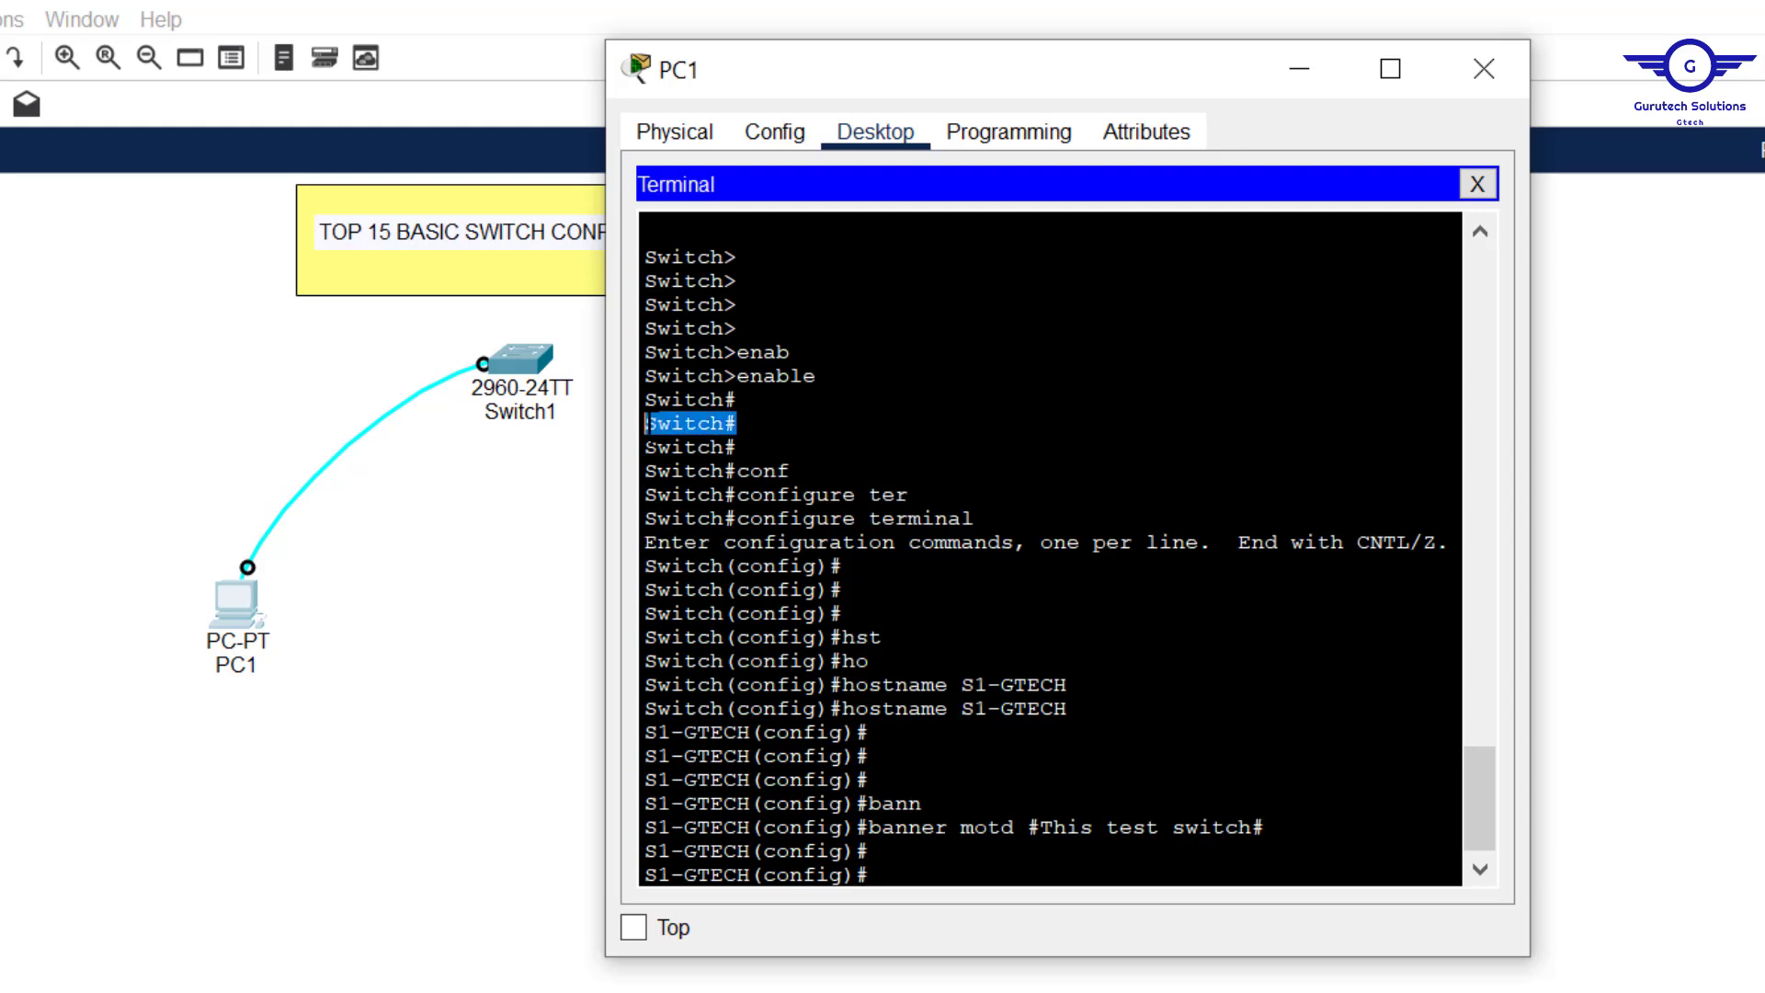
left_click_drag(737, 328, 645, 328)
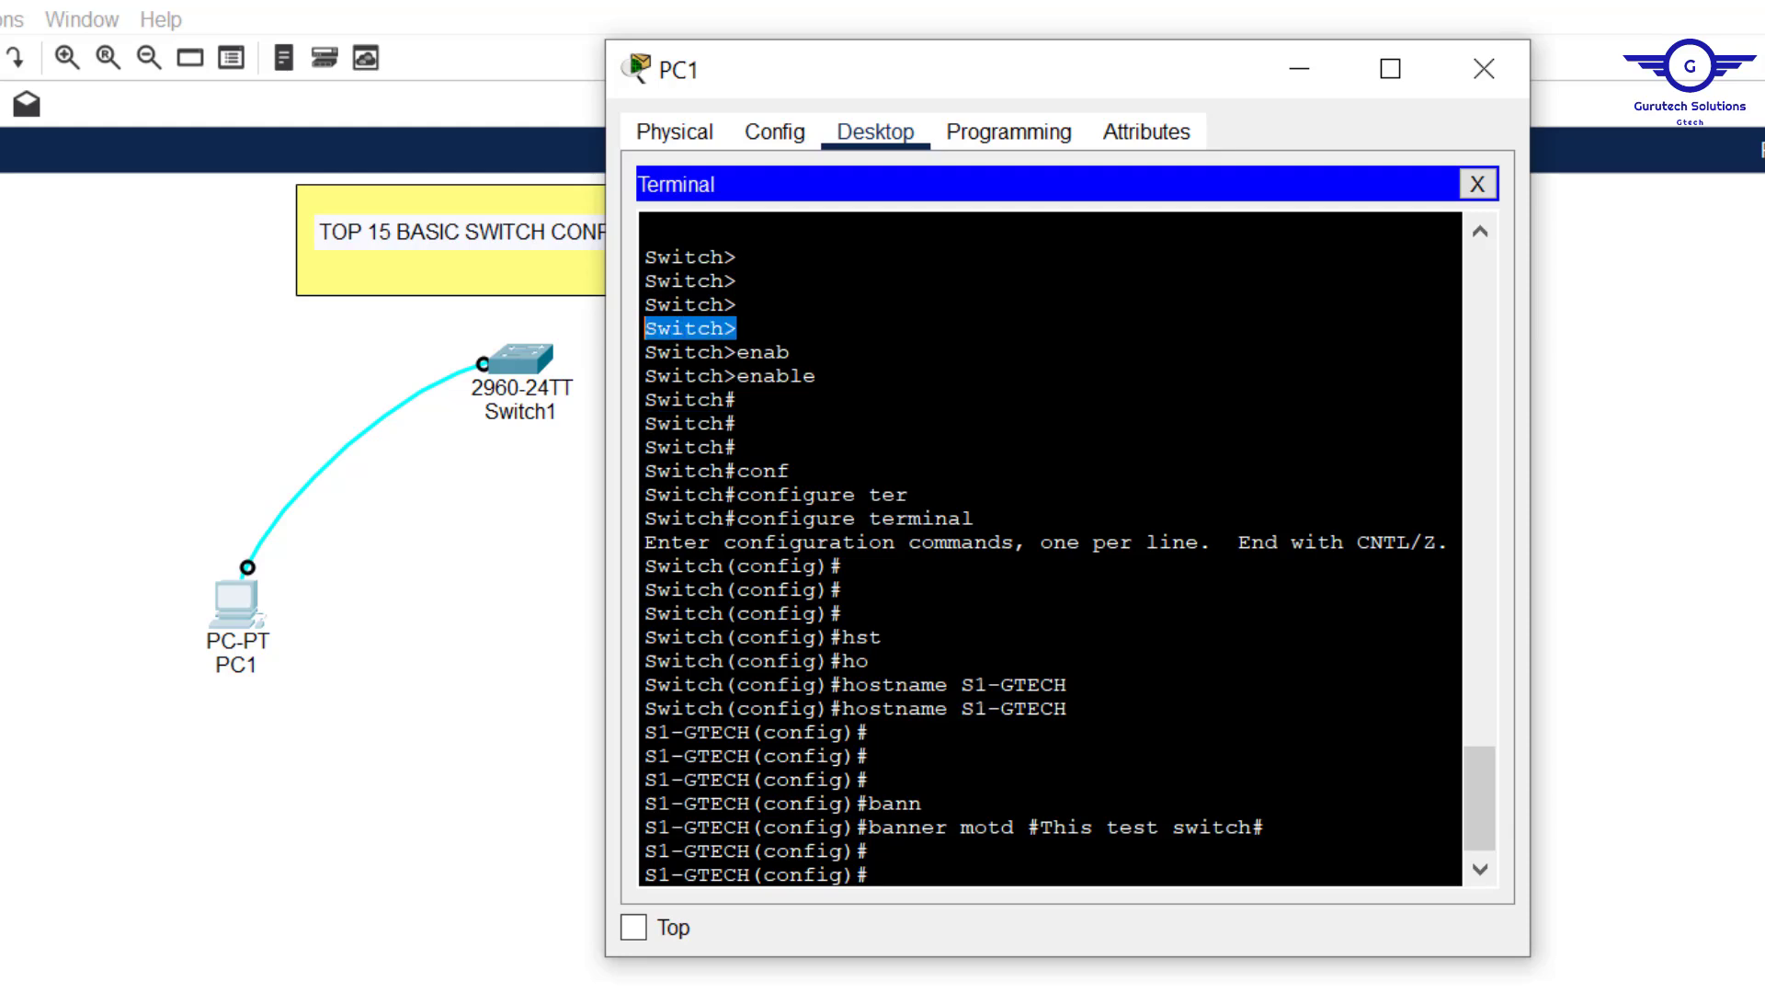
left_click_drag(737, 422, 625, 425)
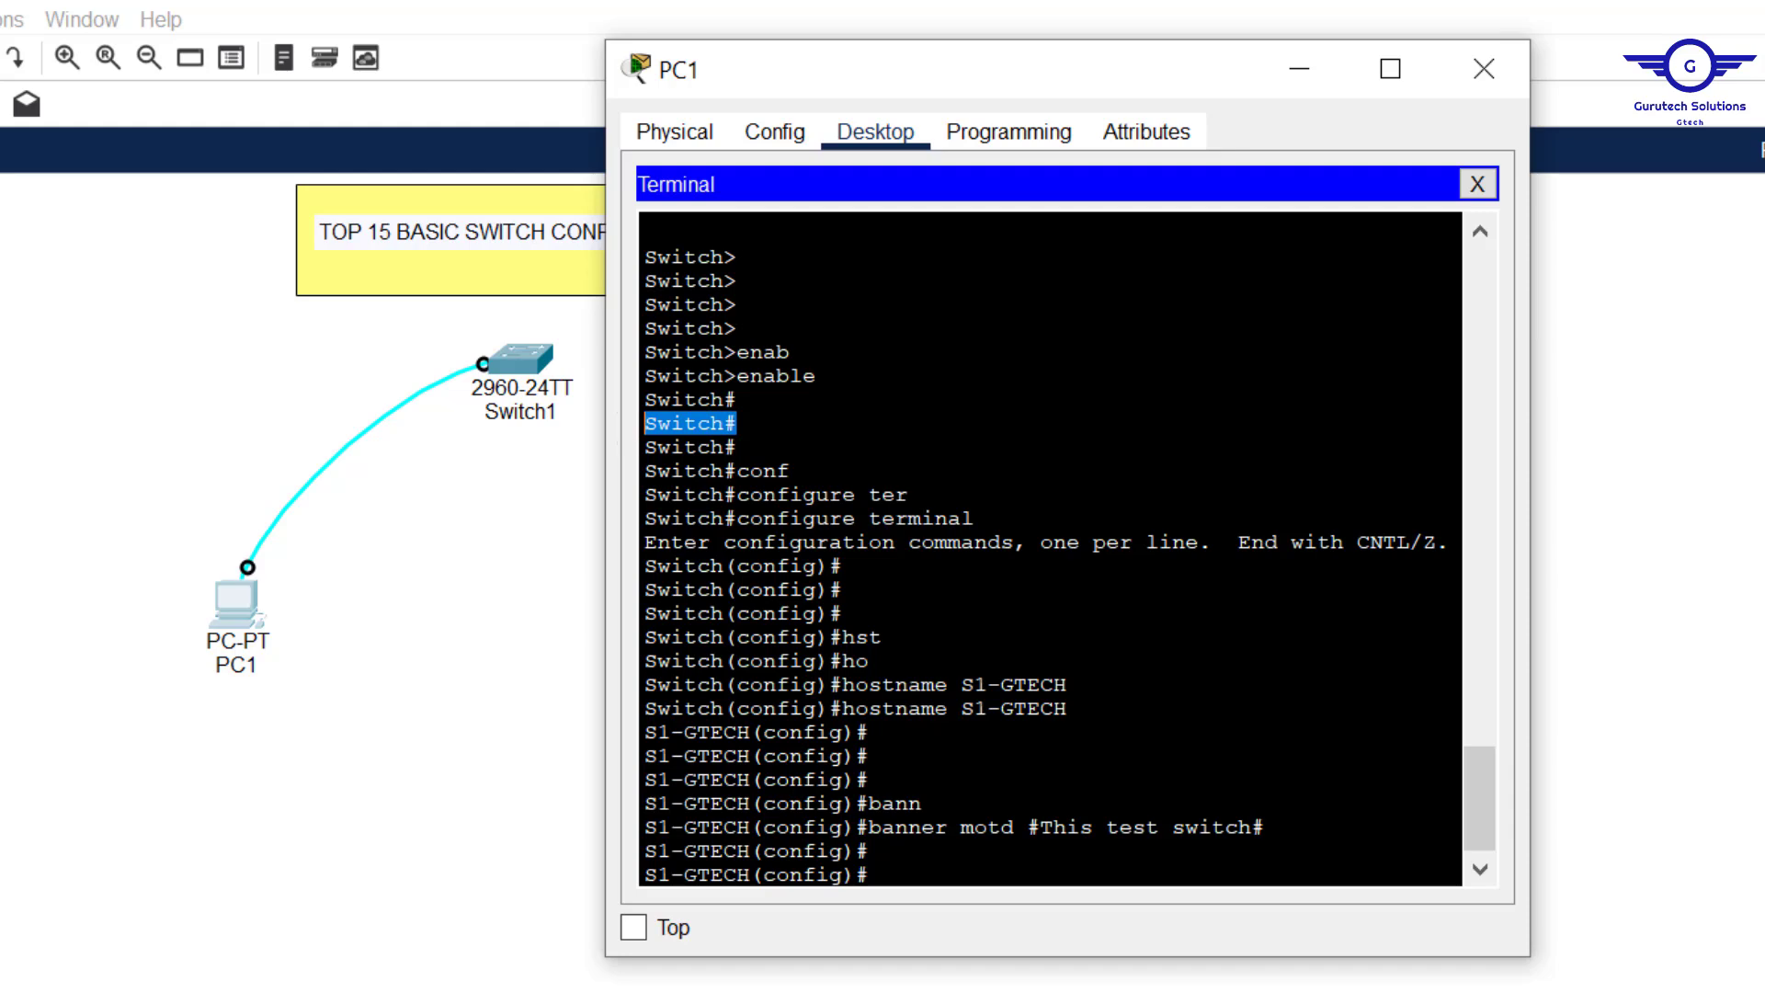
left_click(868, 850)
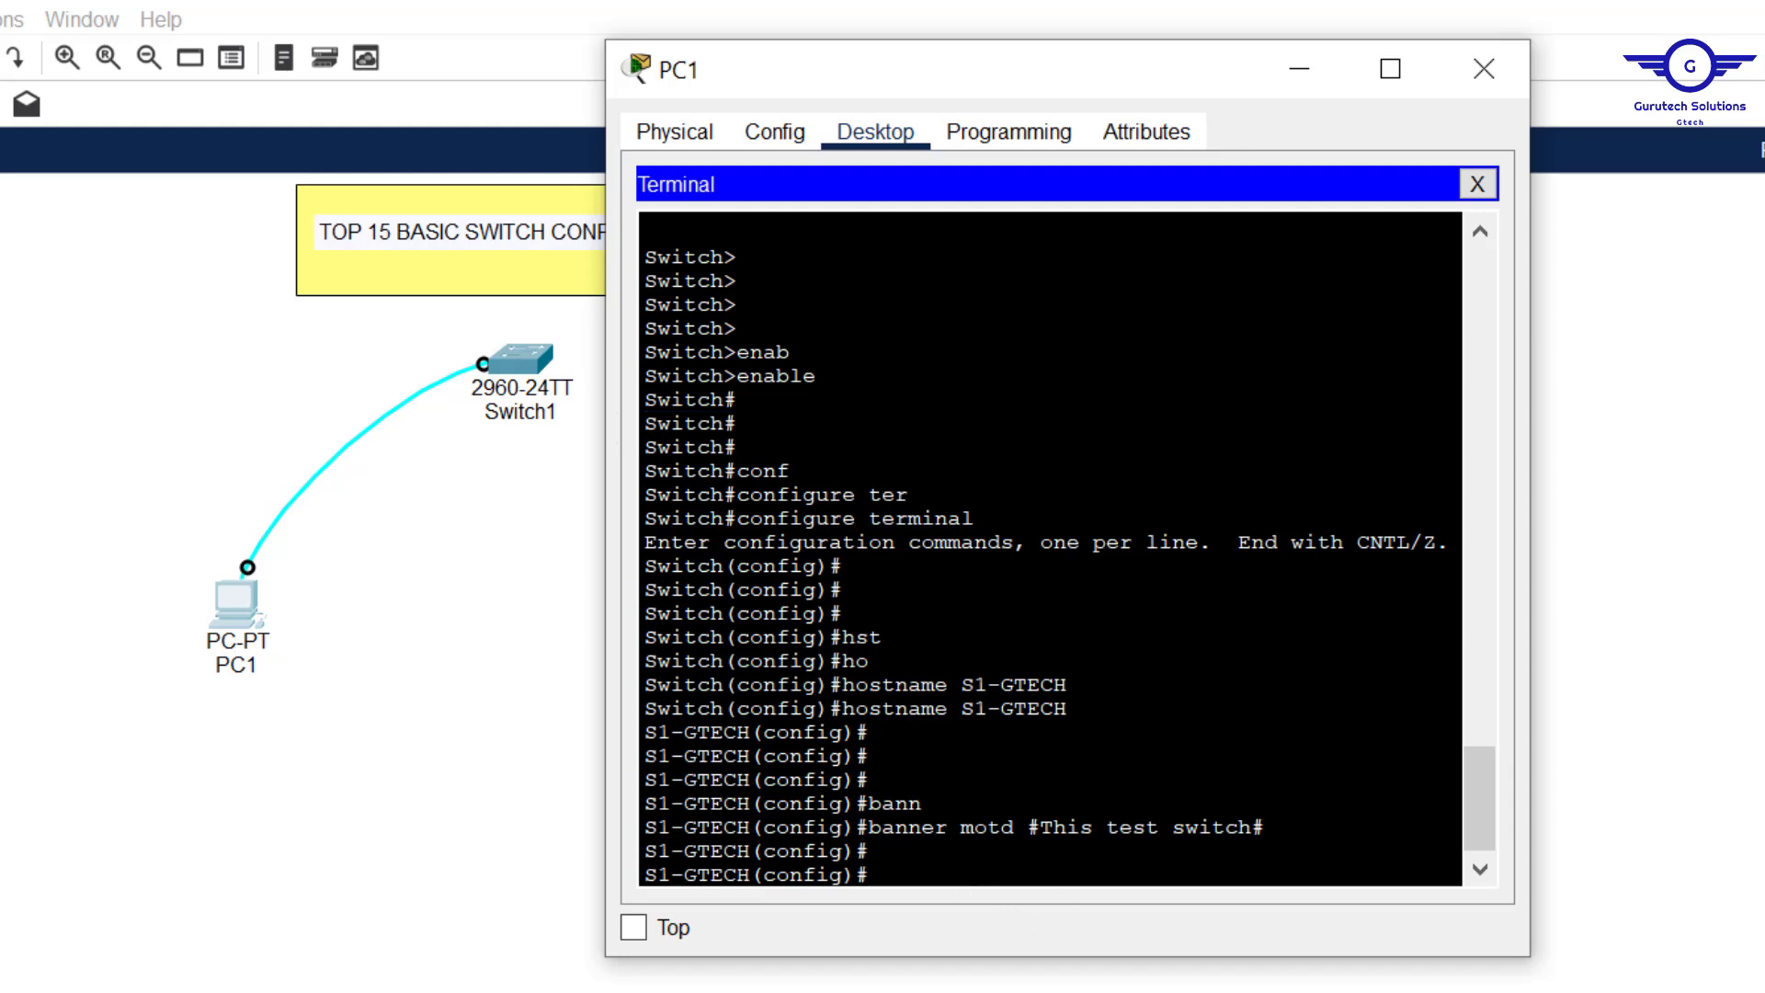
- Set an enable password on S1-GTECH using the 'enable password' command at the config prompt
type("enab")
key("Tab")
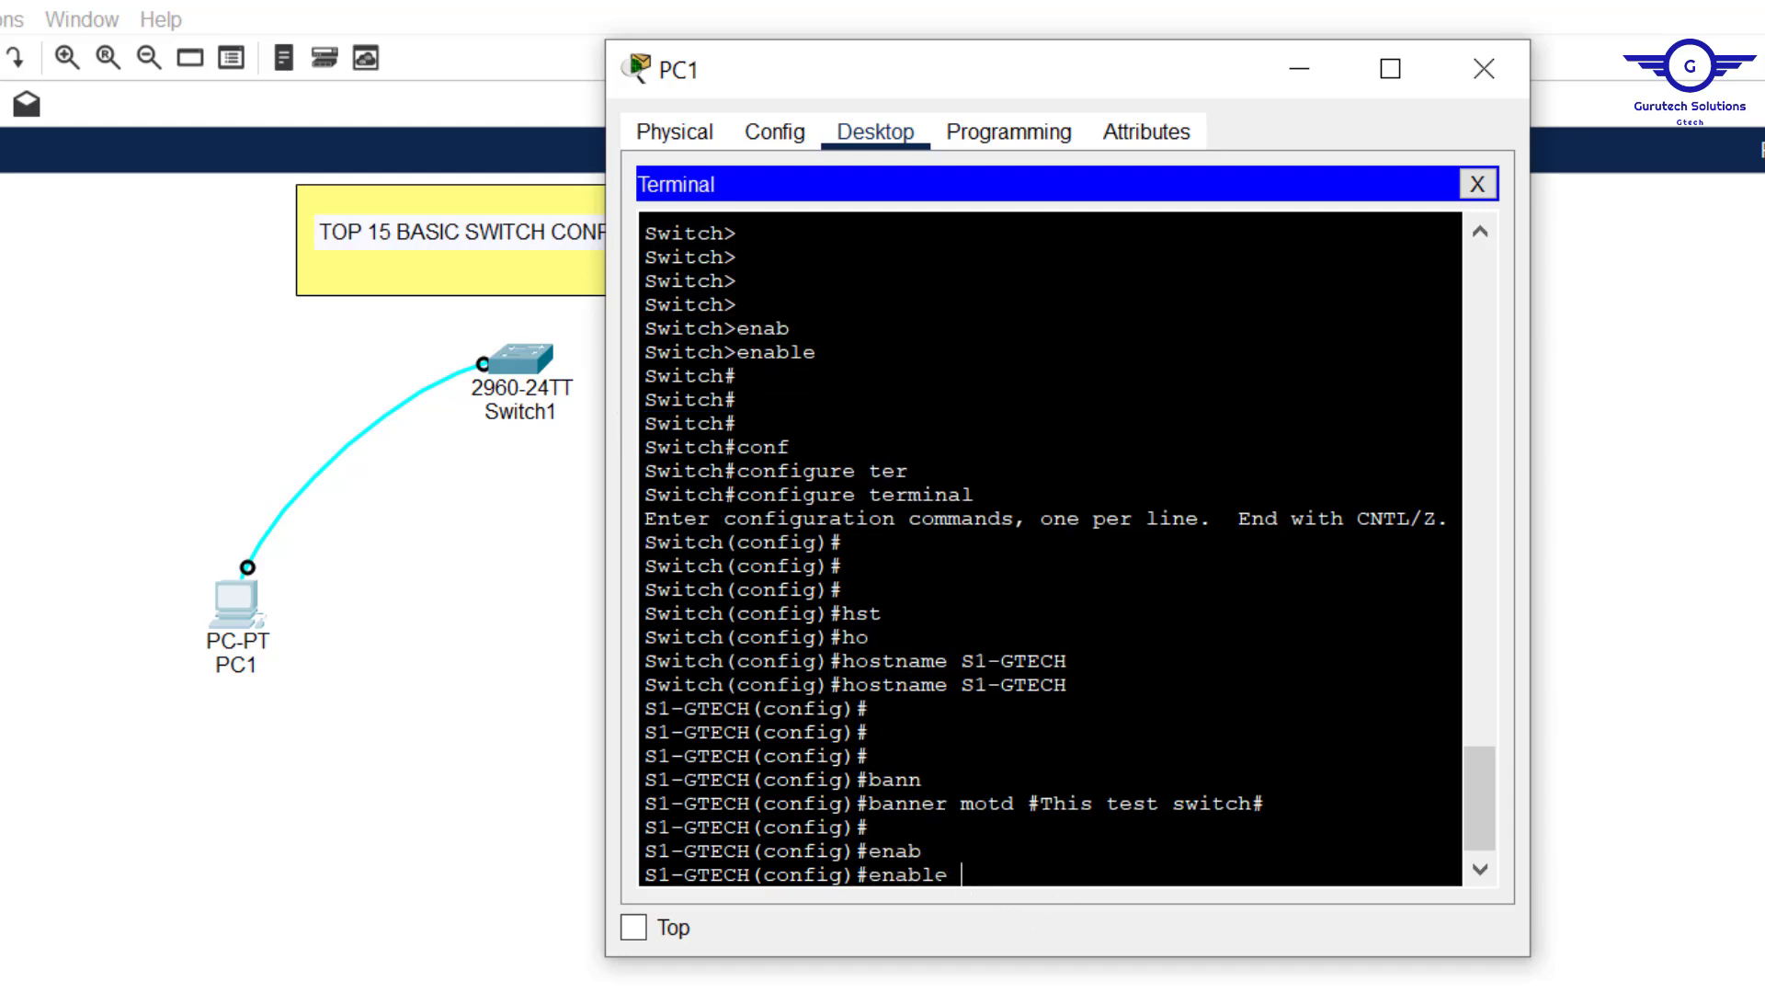
type("pa")
key("Tab")
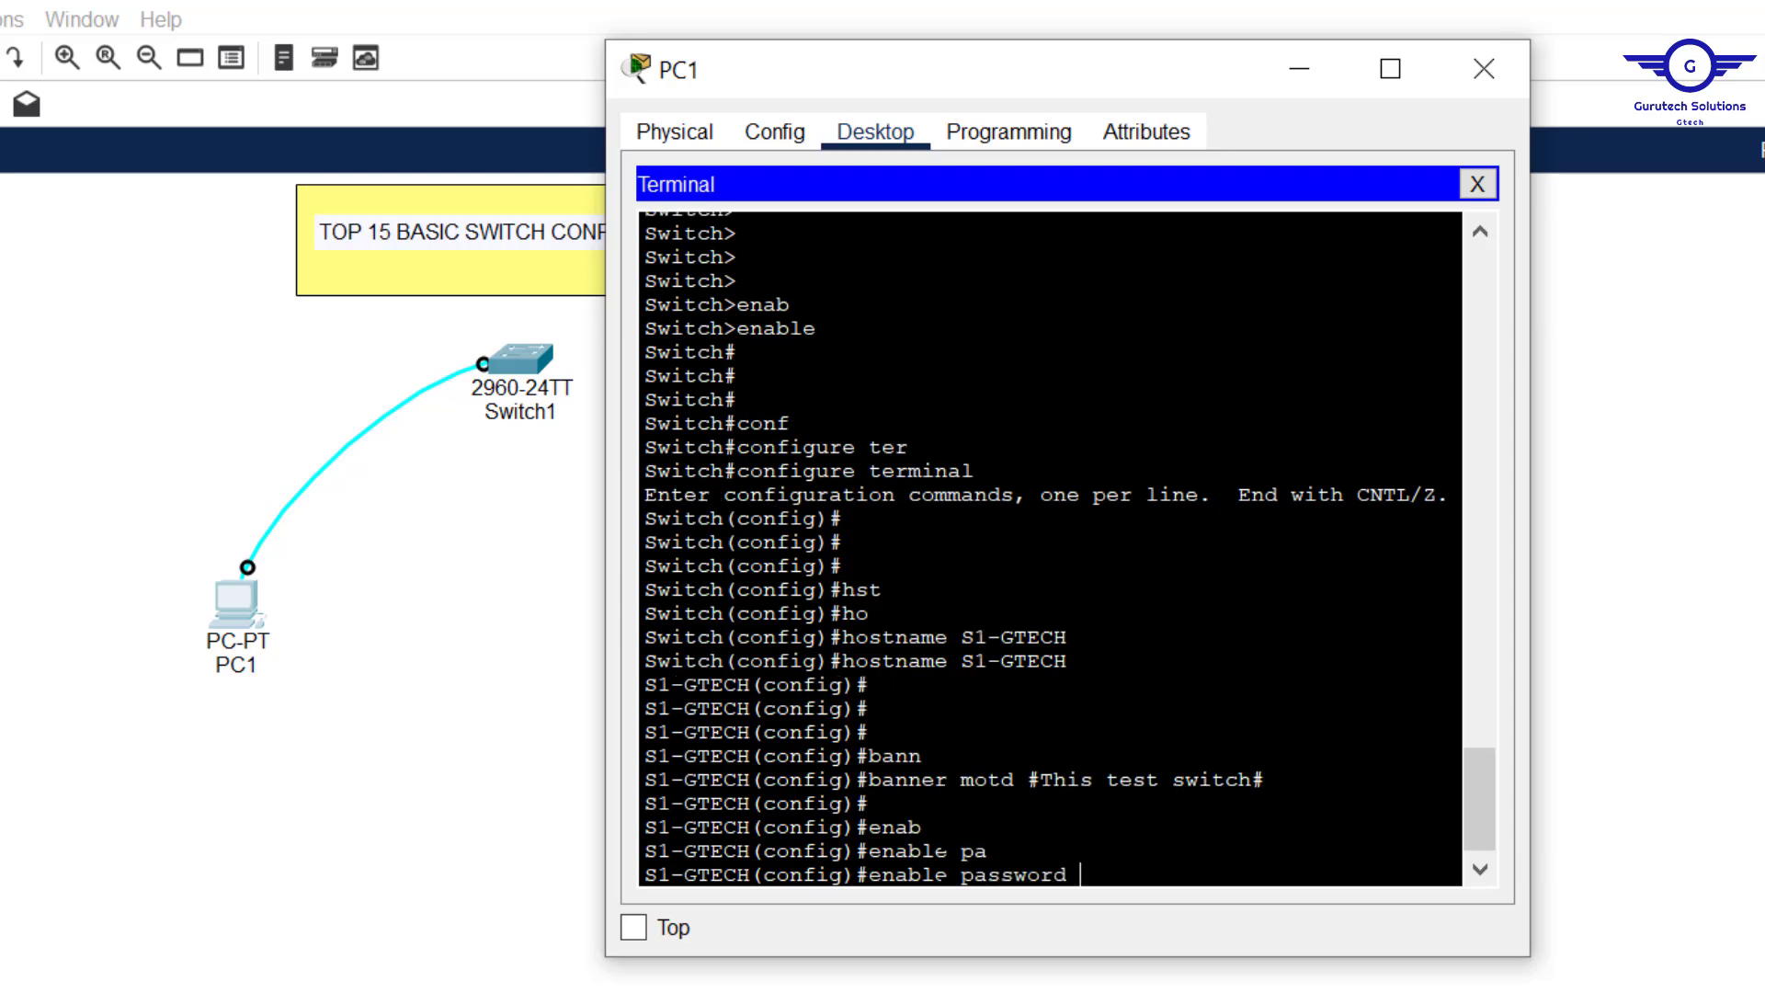
type("cisco")
key("Return")
key("Return")
key("Return")
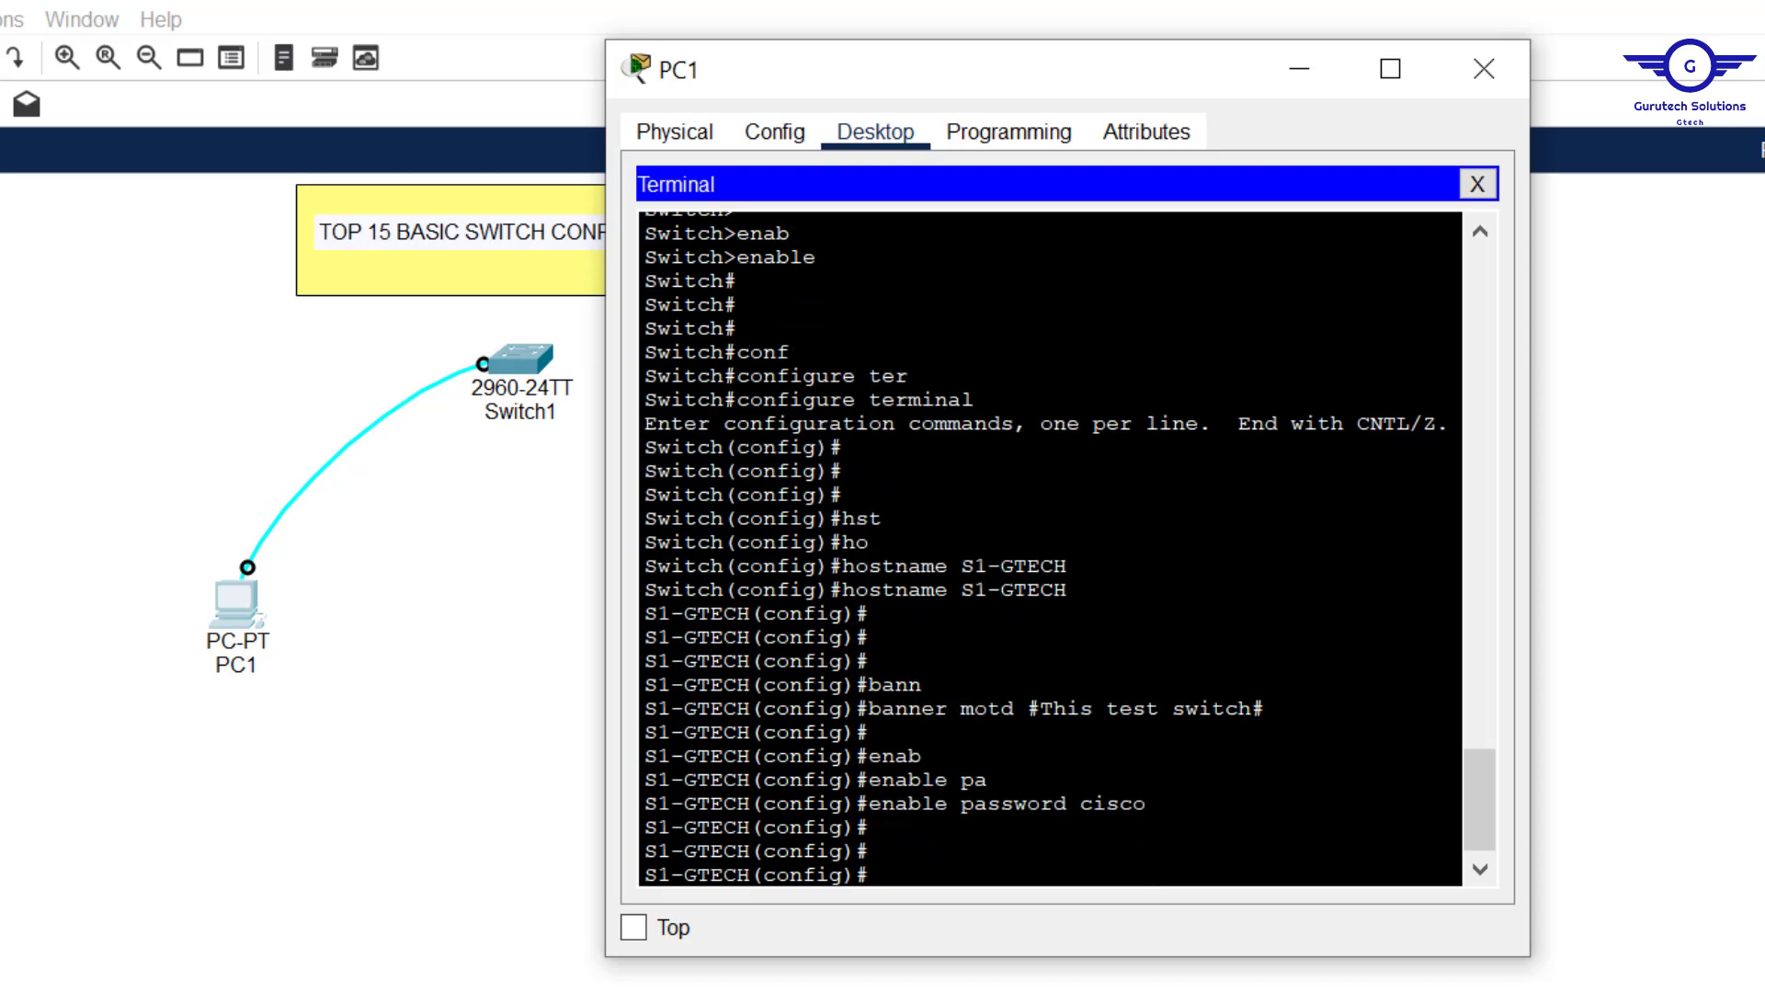
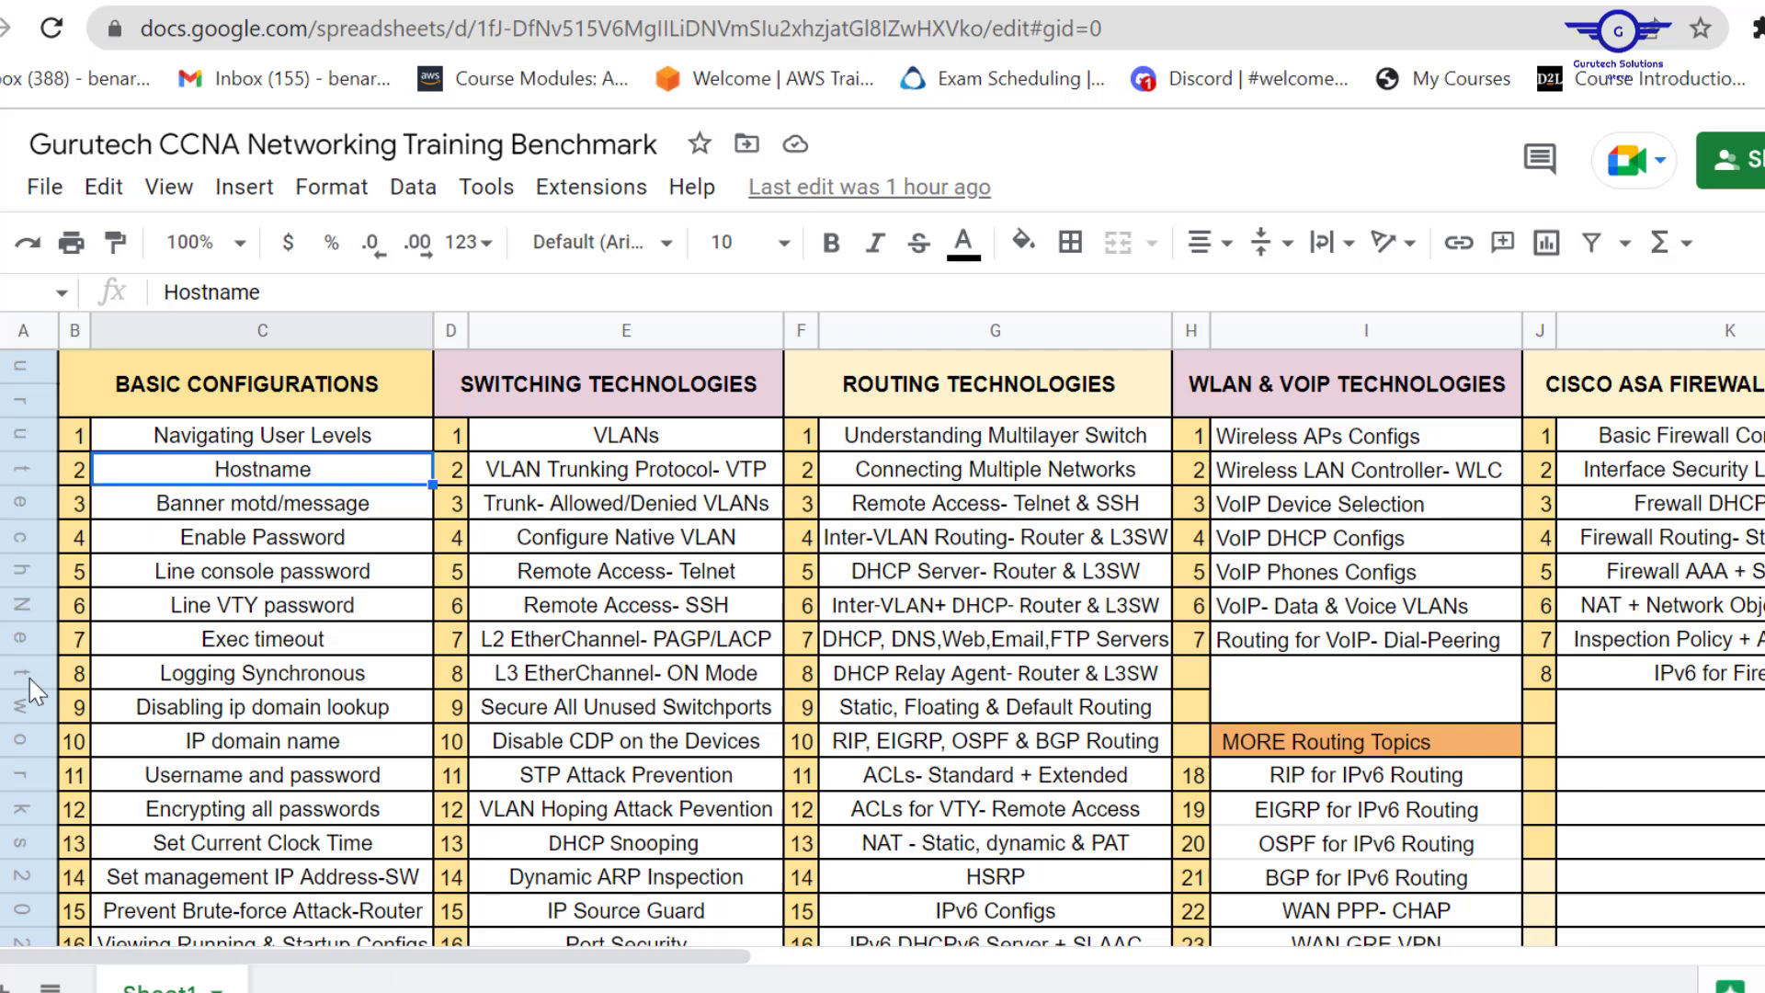
- Review the checklist's enable, console and VTY password, exec timeout and logging synchronous topics
left_click_drag(171, 547, 211, 618)
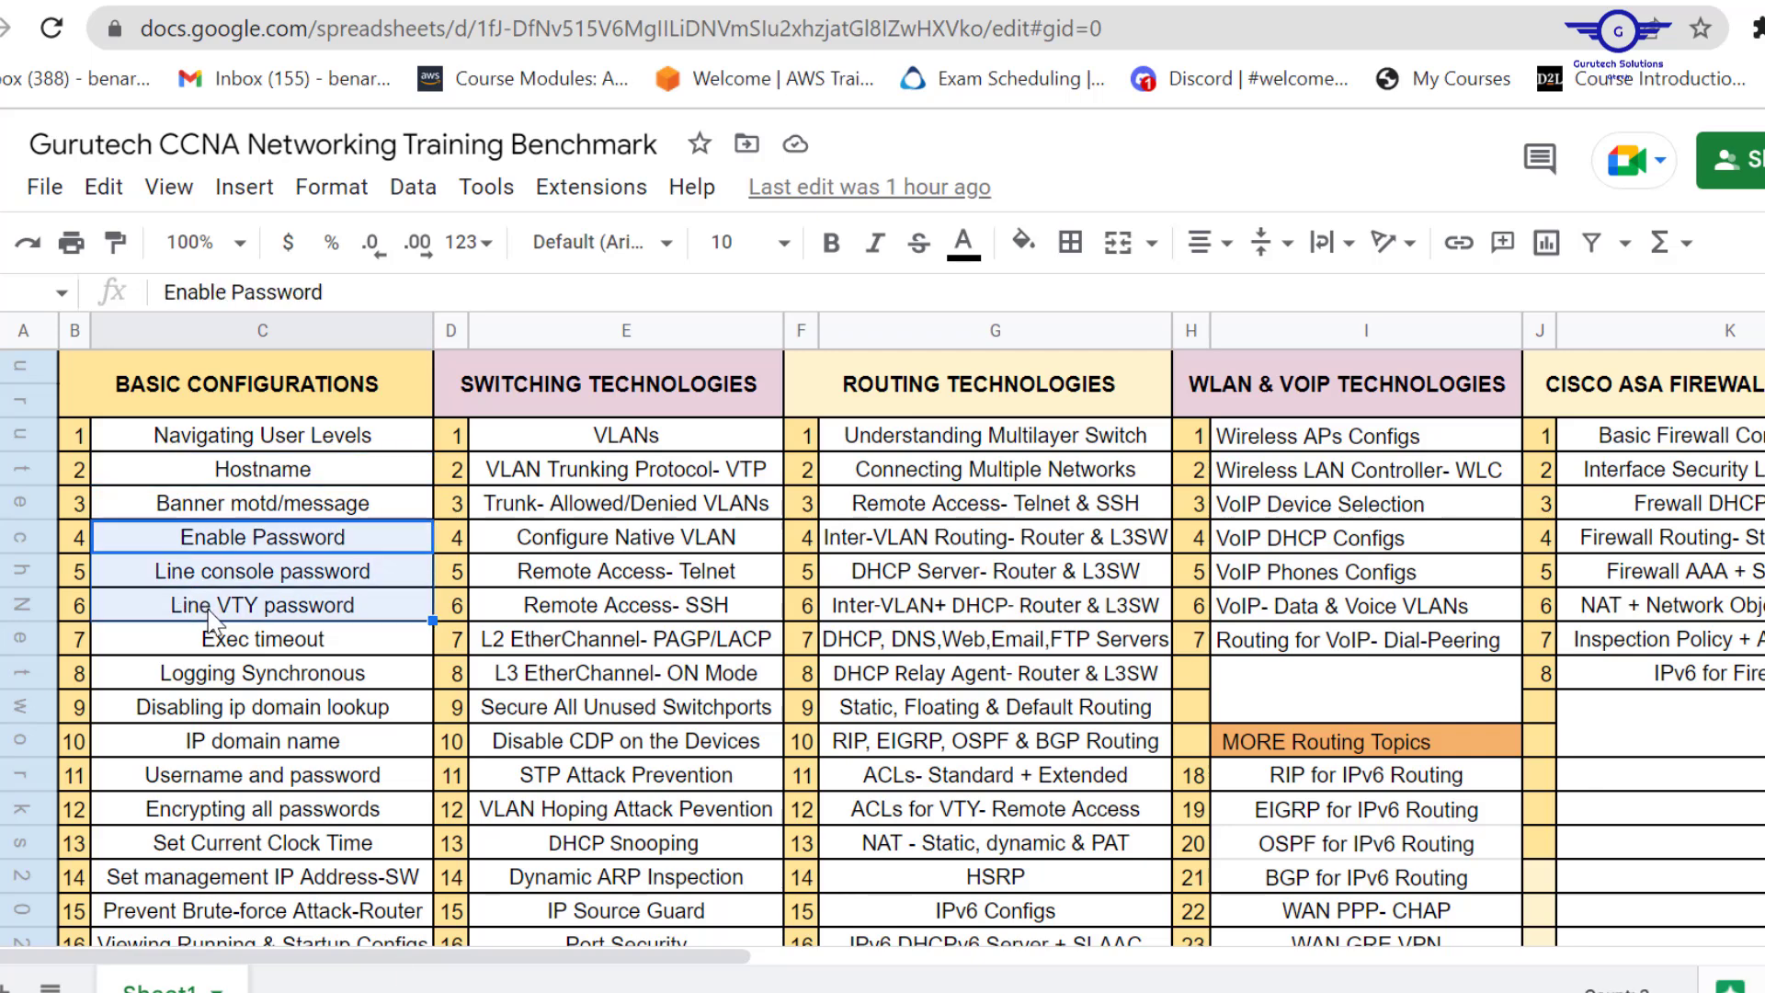
left_click(209, 609)
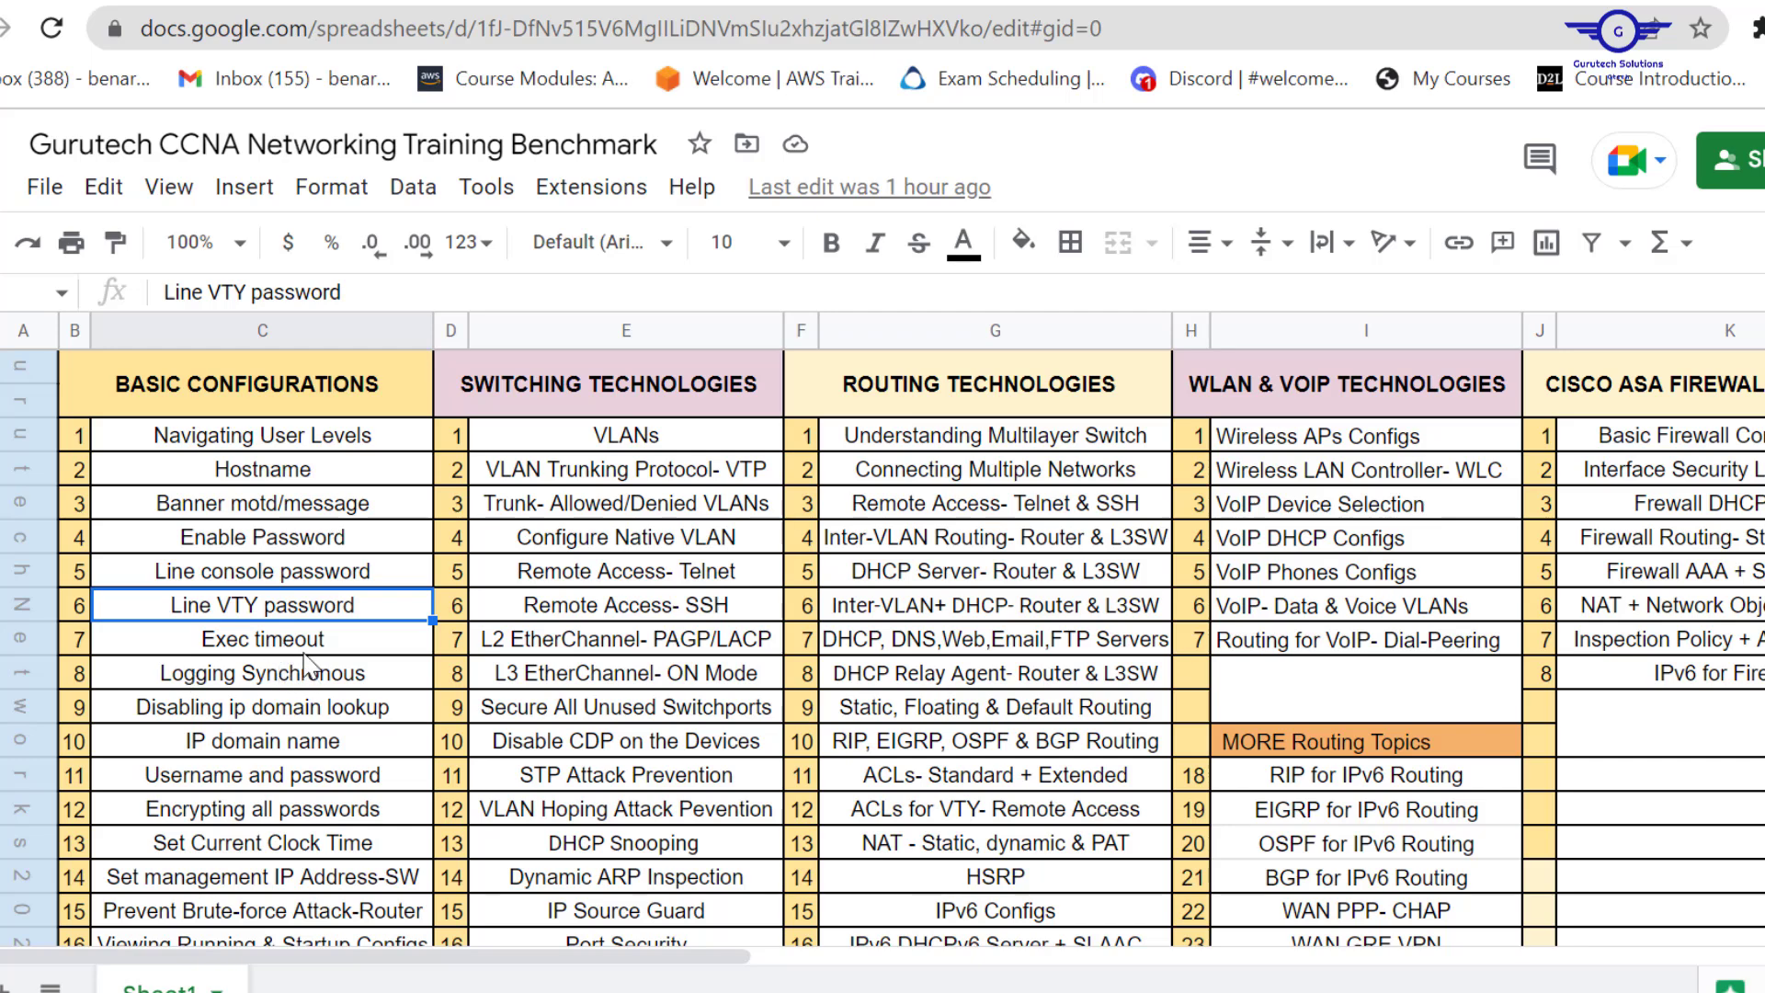
left_click_drag(255, 577, 315, 572)
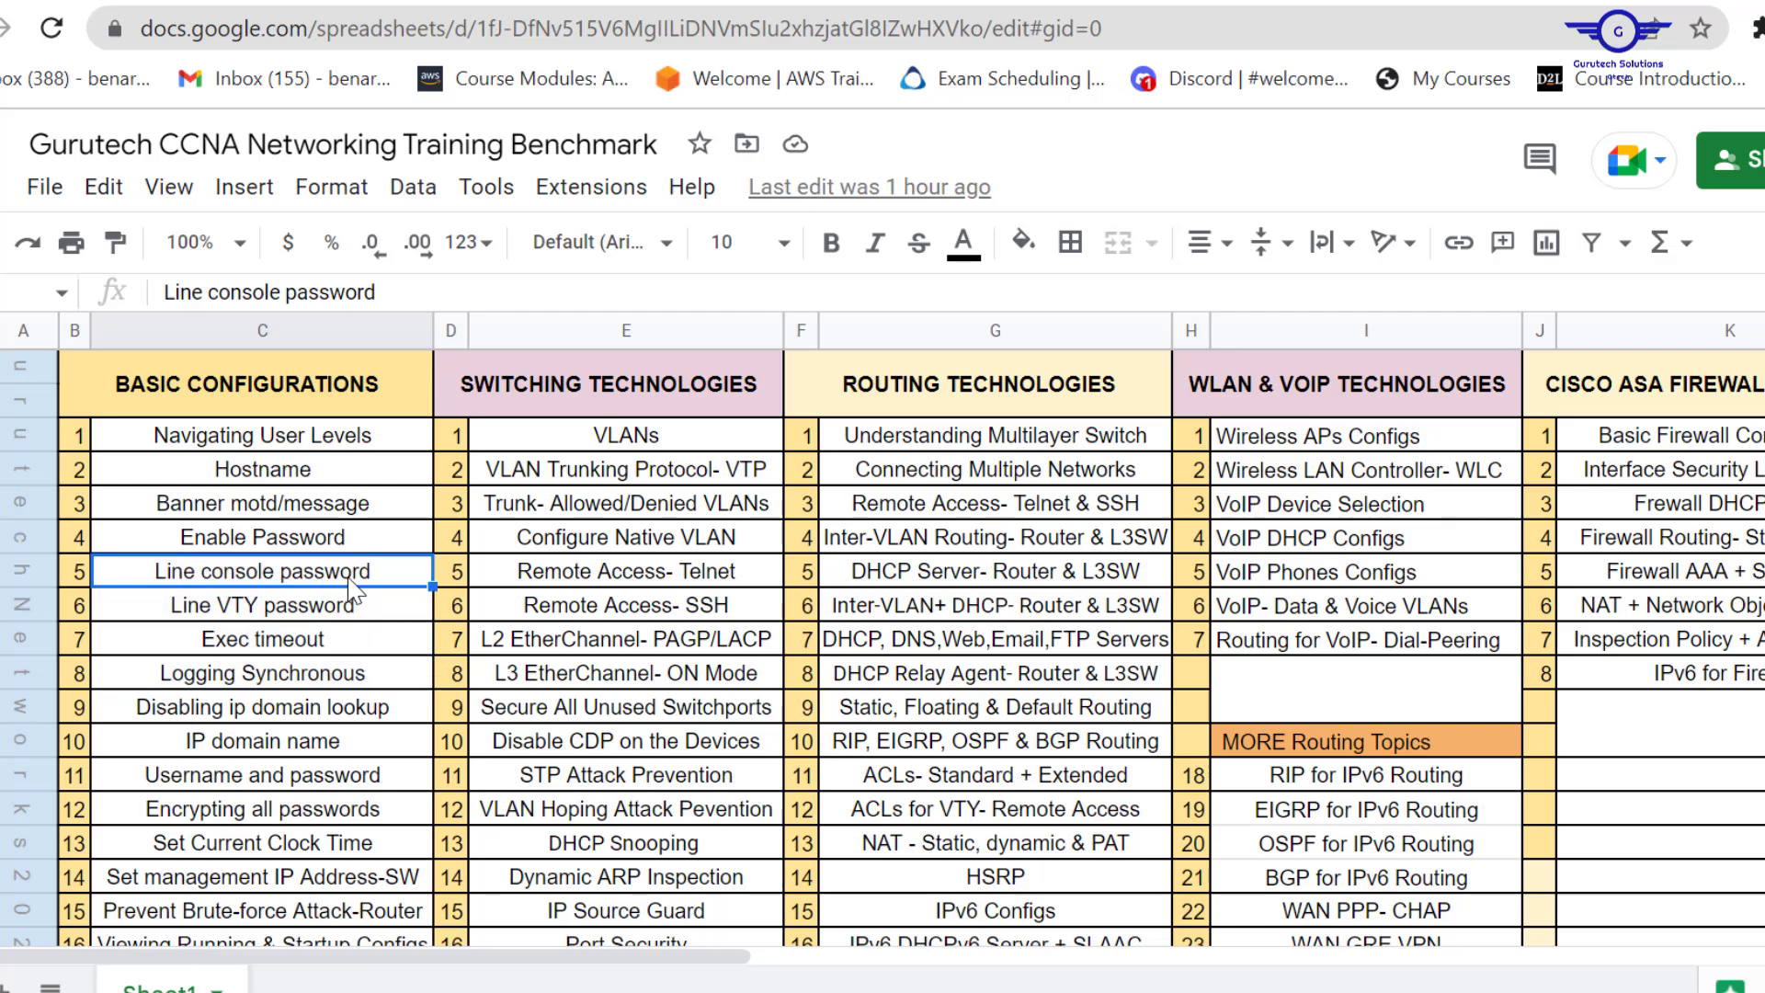
left_click(260, 644)
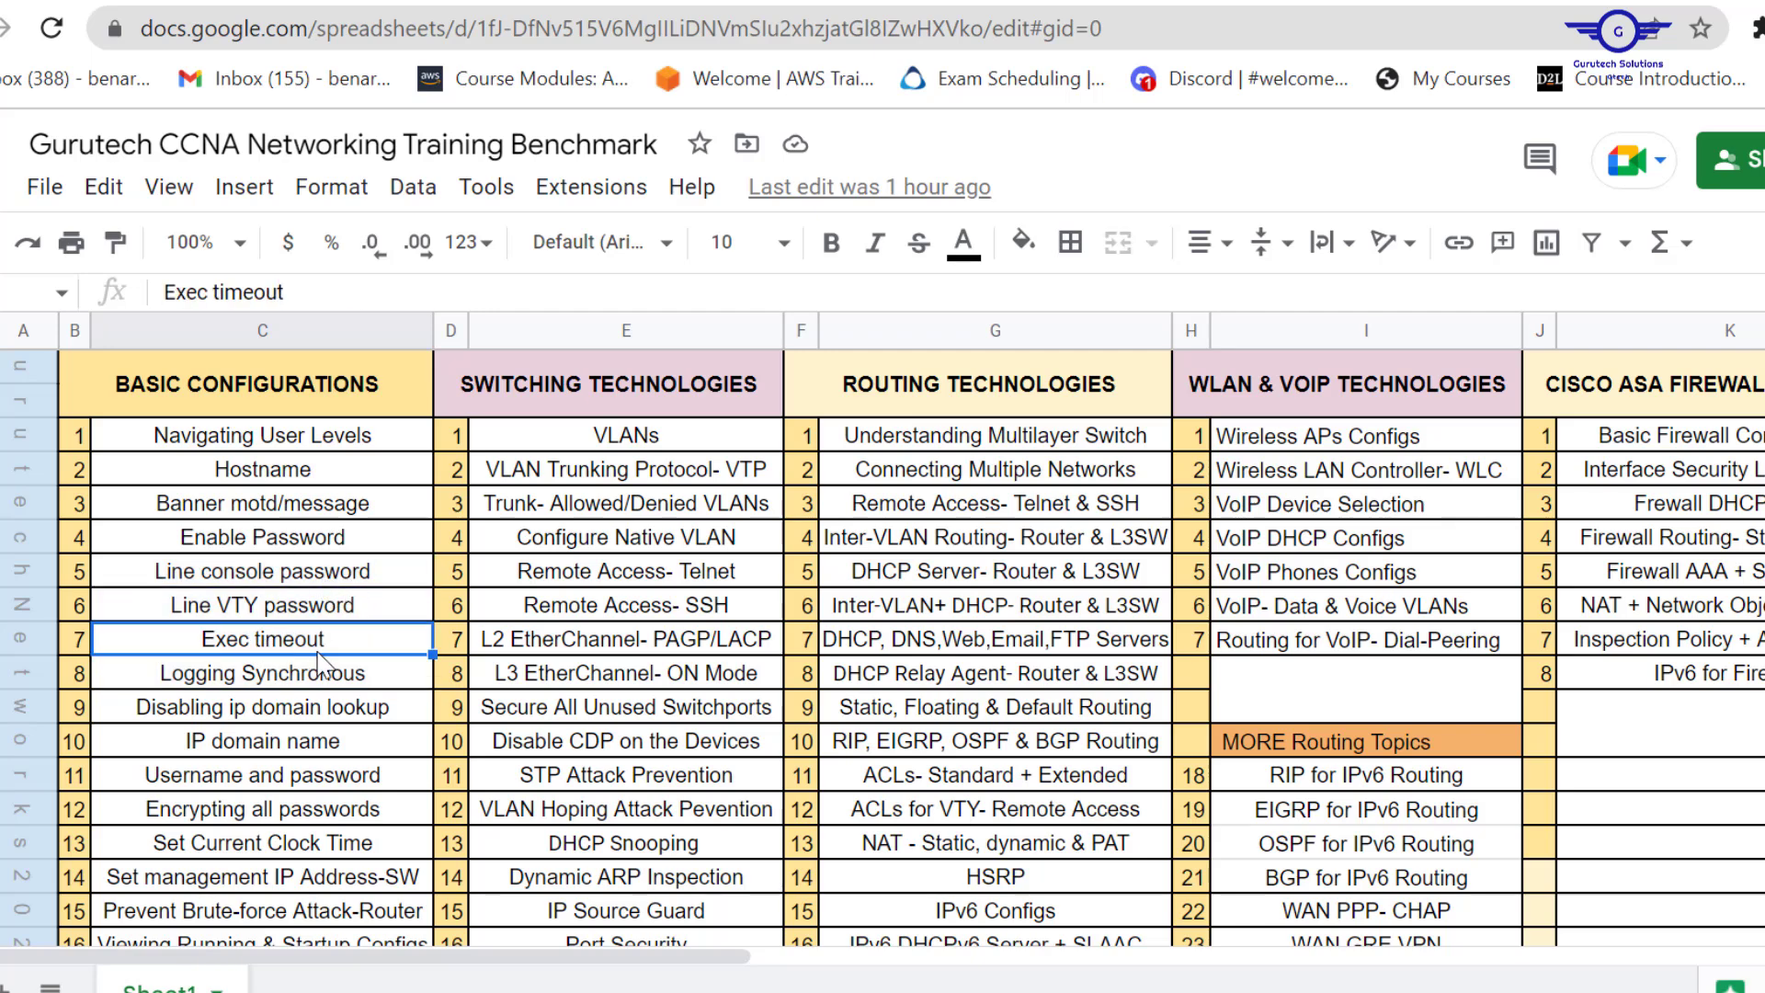
left_click(299, 680)
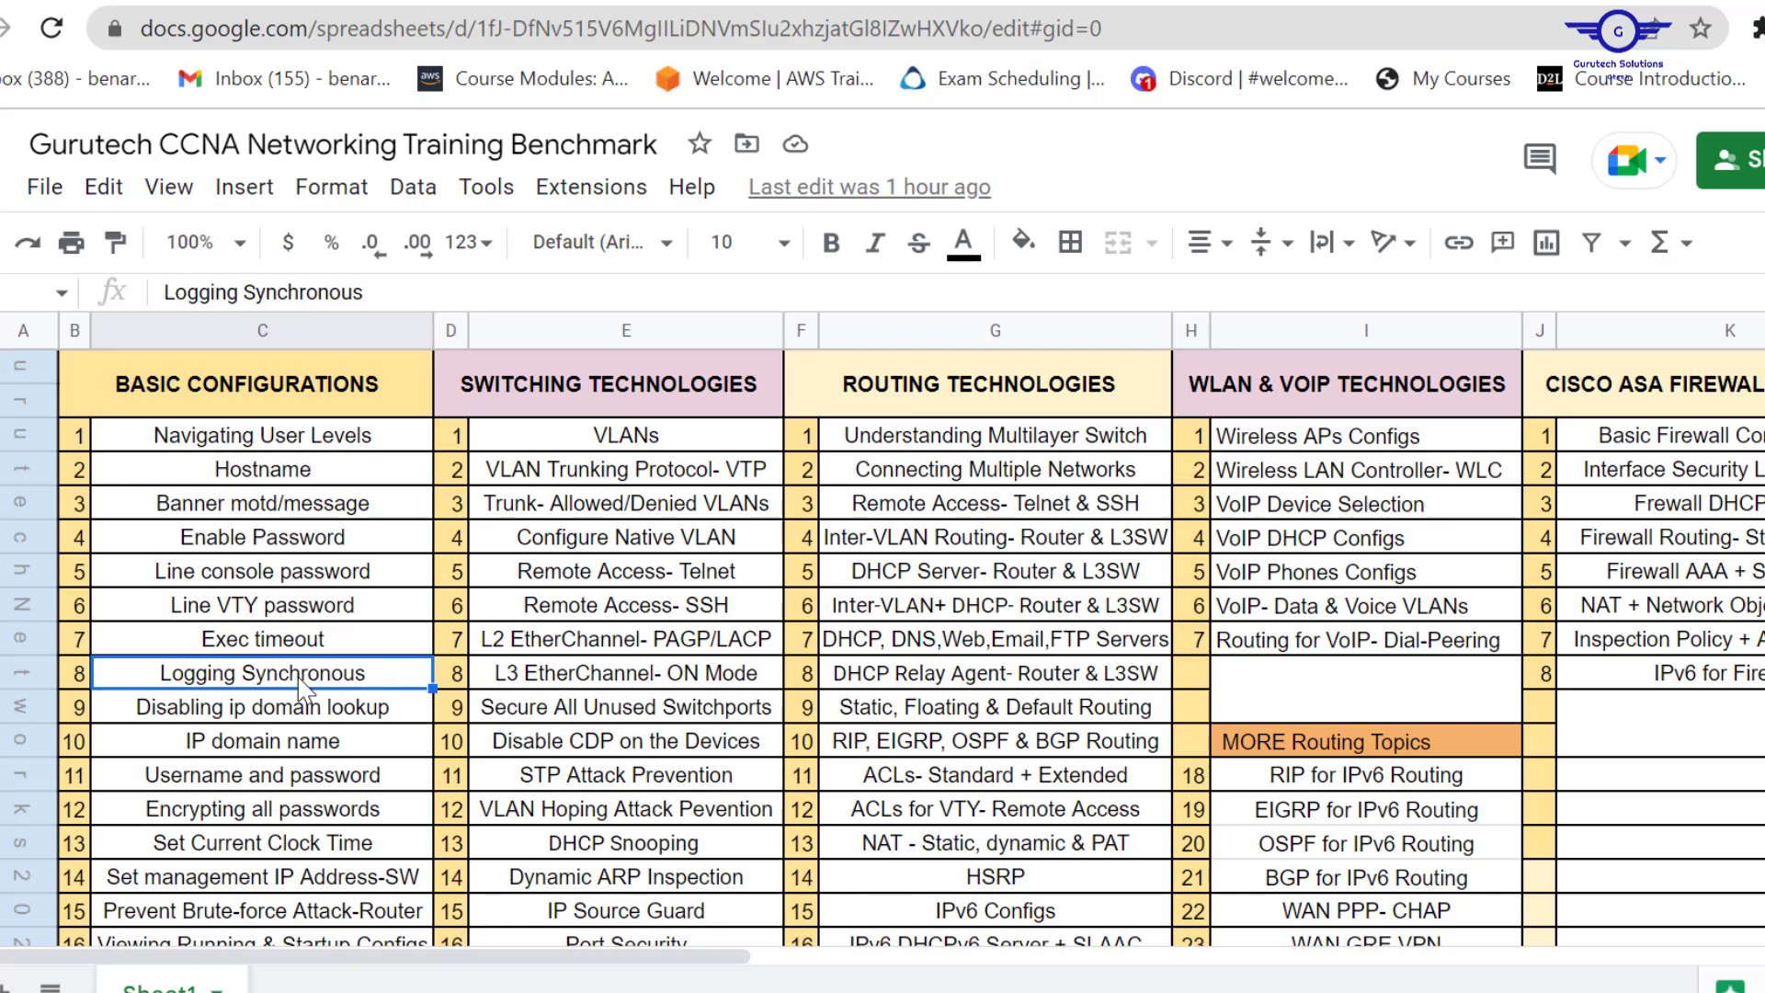
left_click(310, 606)
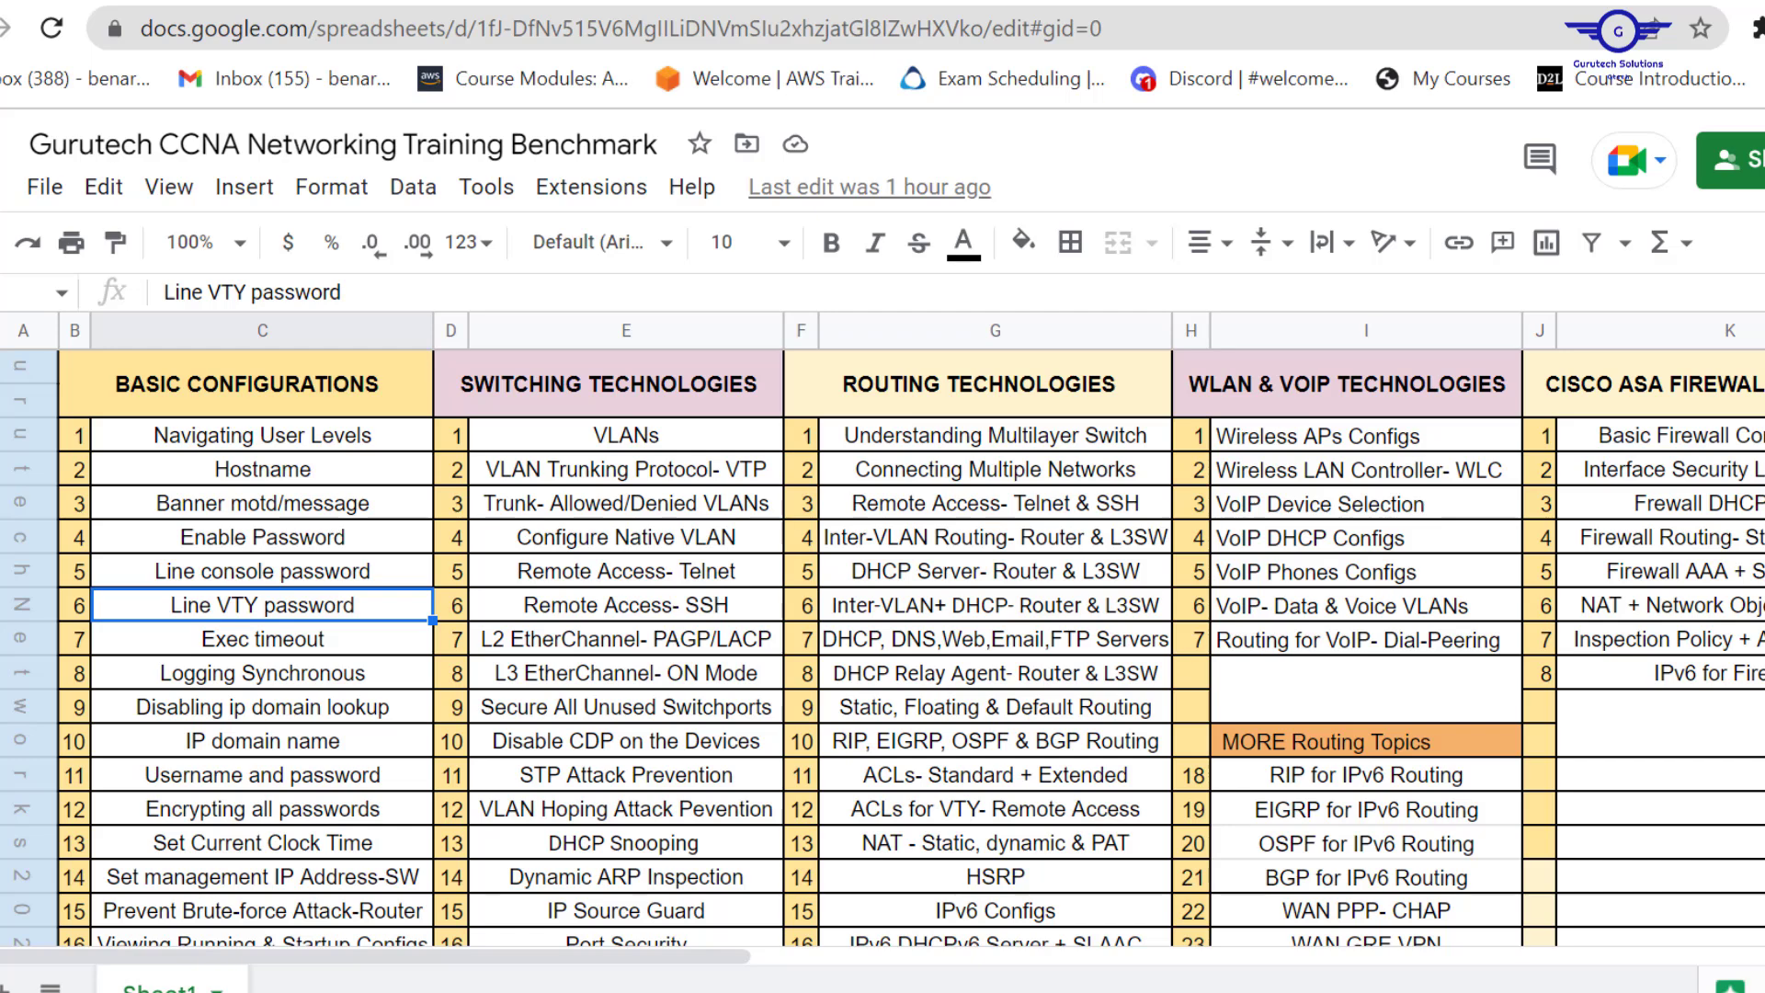
- Back in the PC1 terminal, enter line console 0 configuration mode
mouse_move(666, 992)
left_click(837, 910)
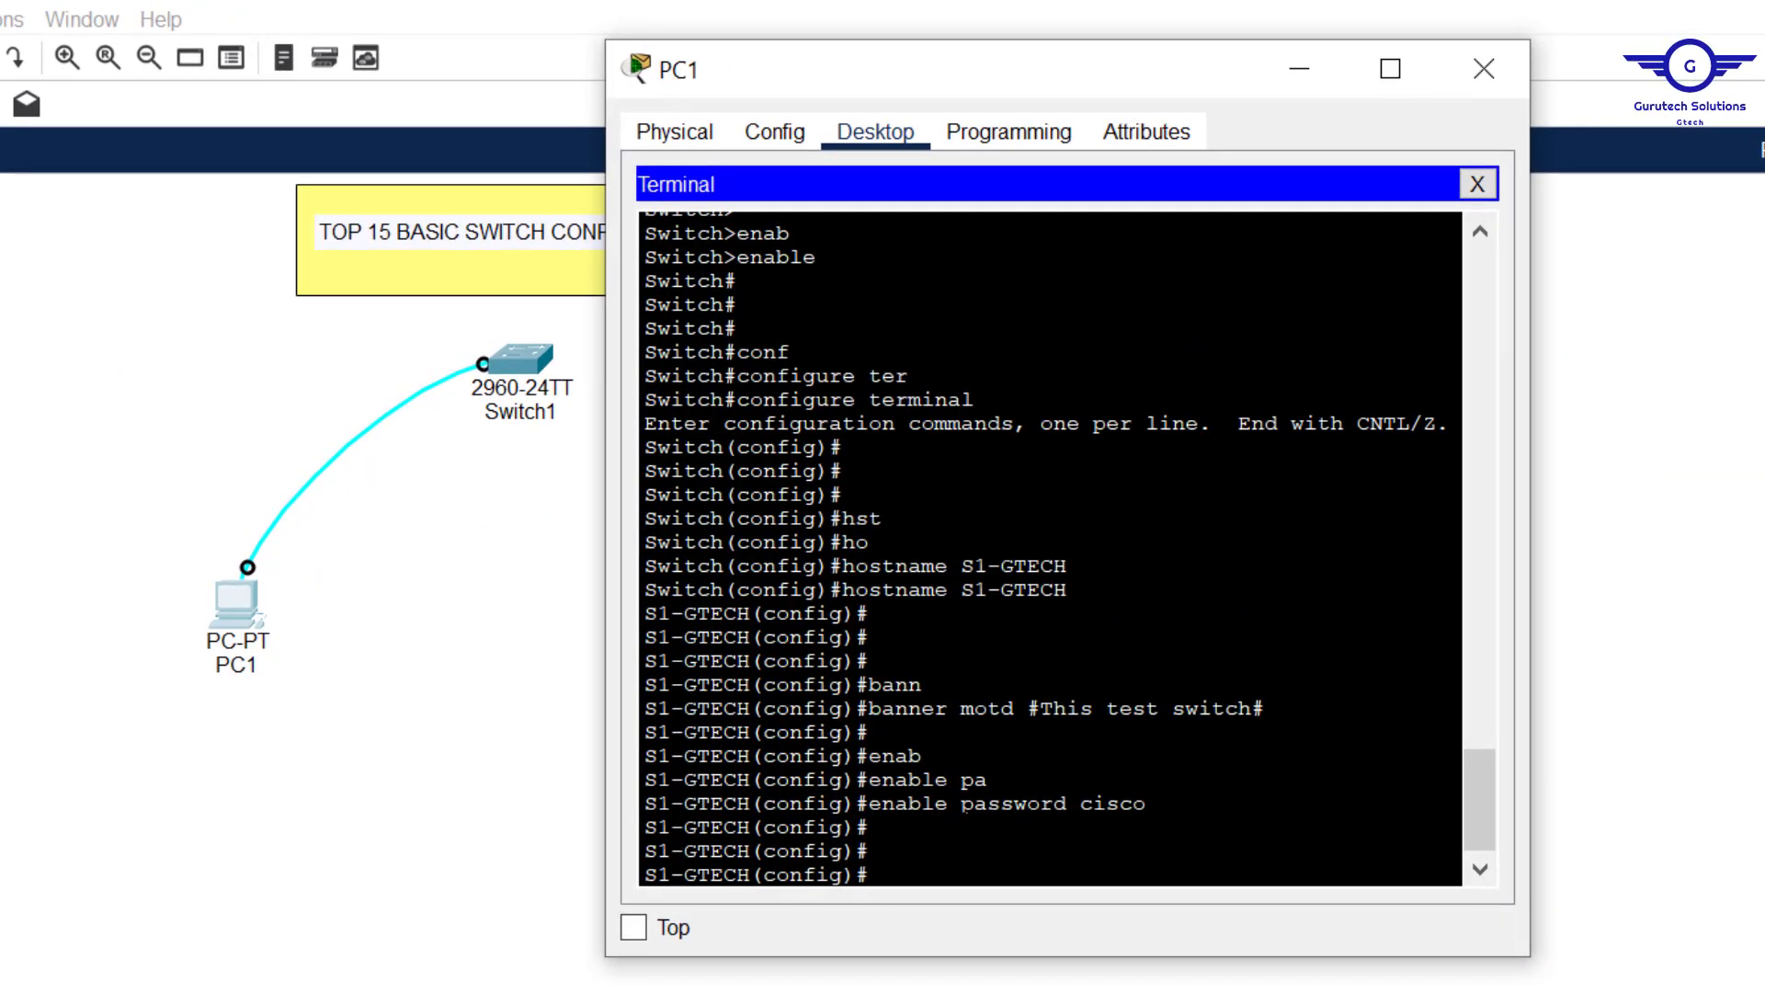
type("line")
type("console 0")
key("Return")
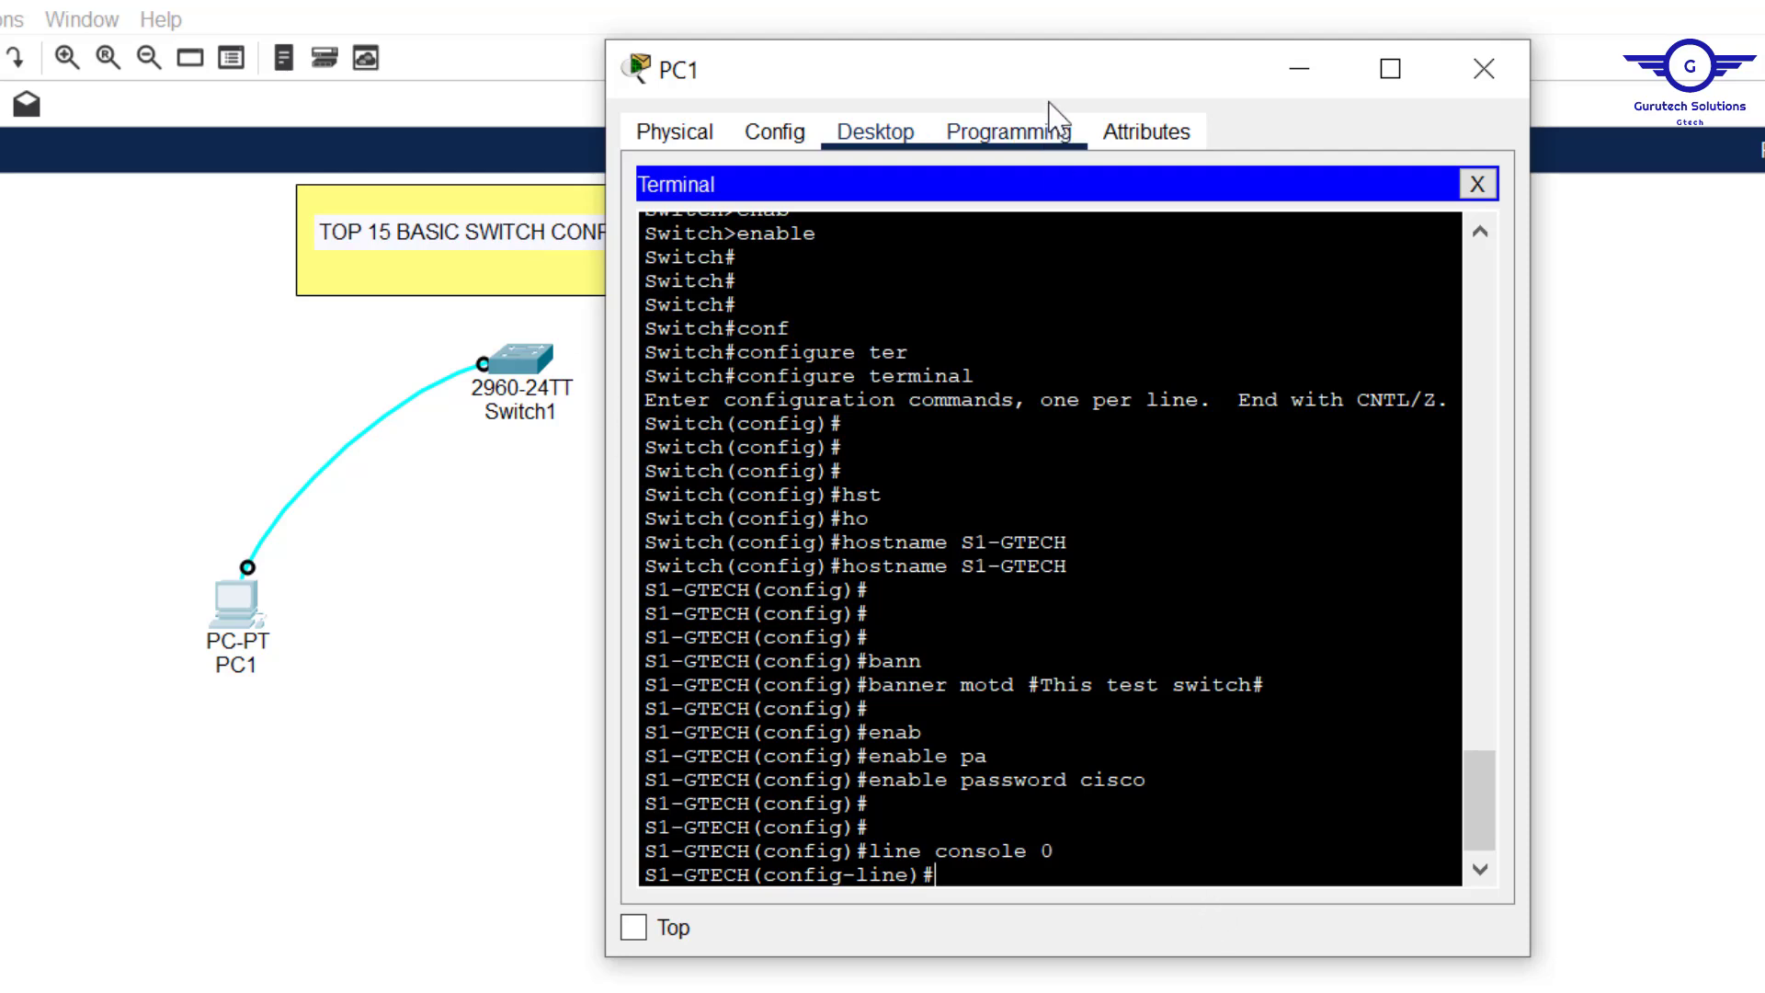
left_click_drag(1026, 75, 989, 74)
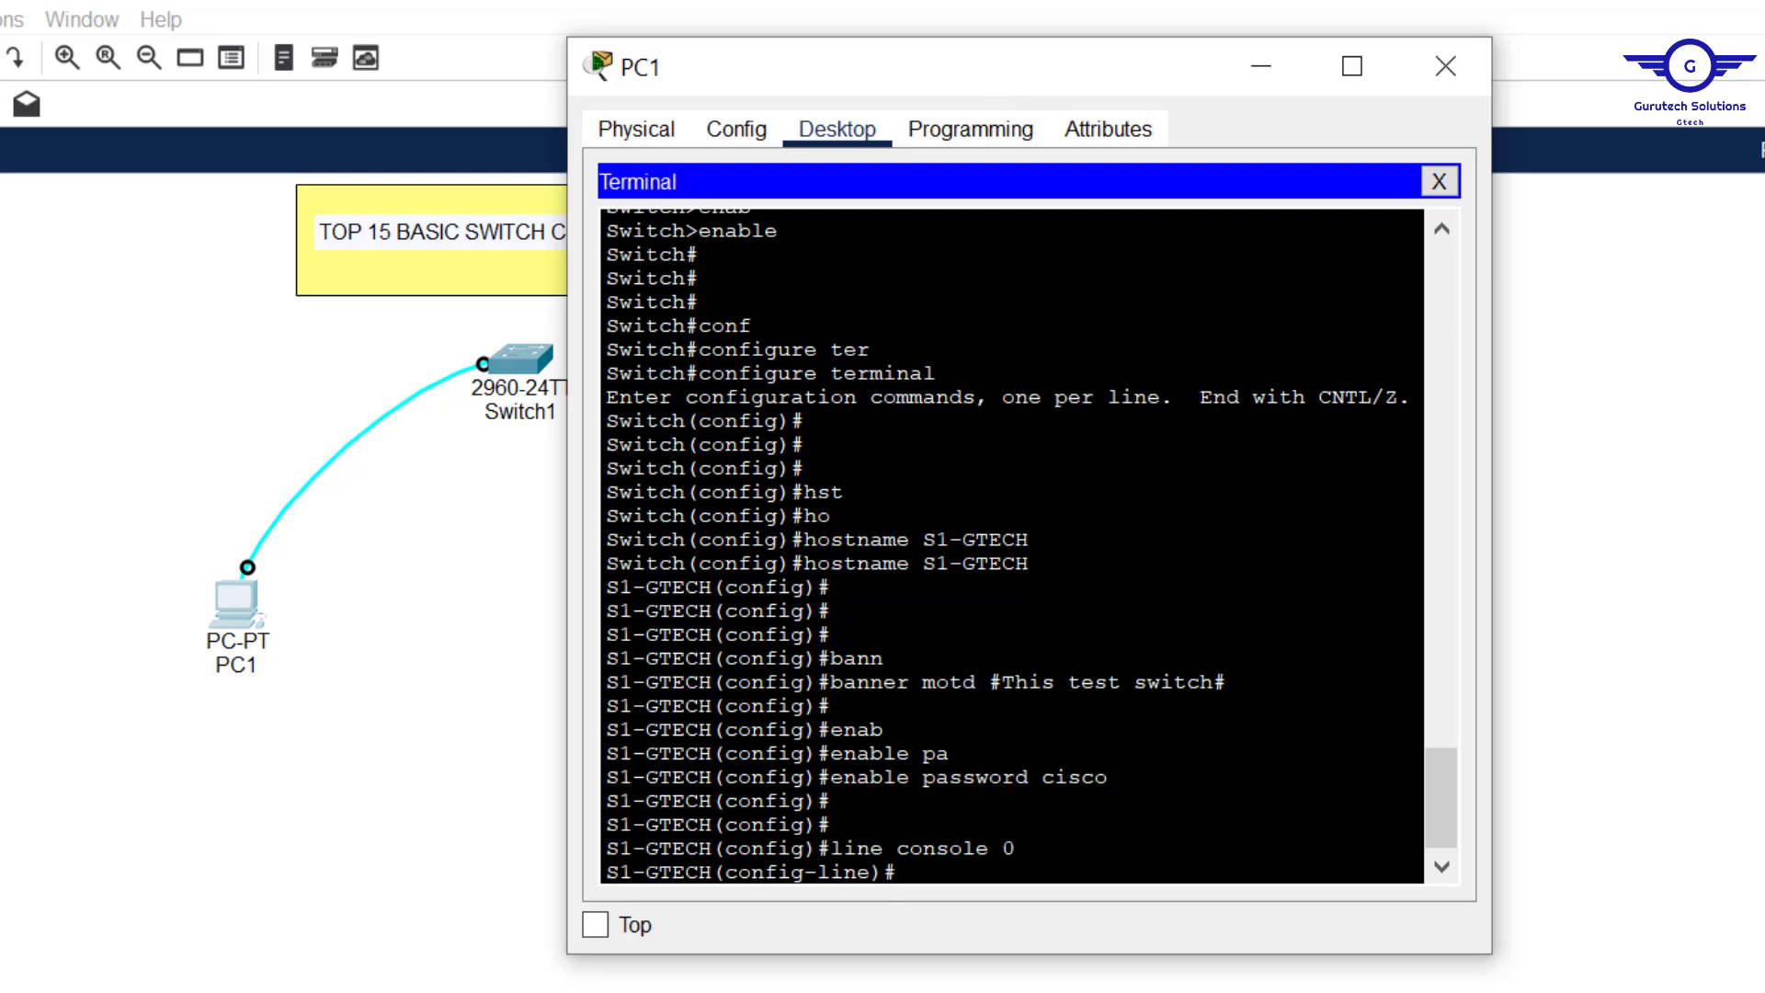
- Set a console line password and require login on the console
type("pass")
key("Tab")
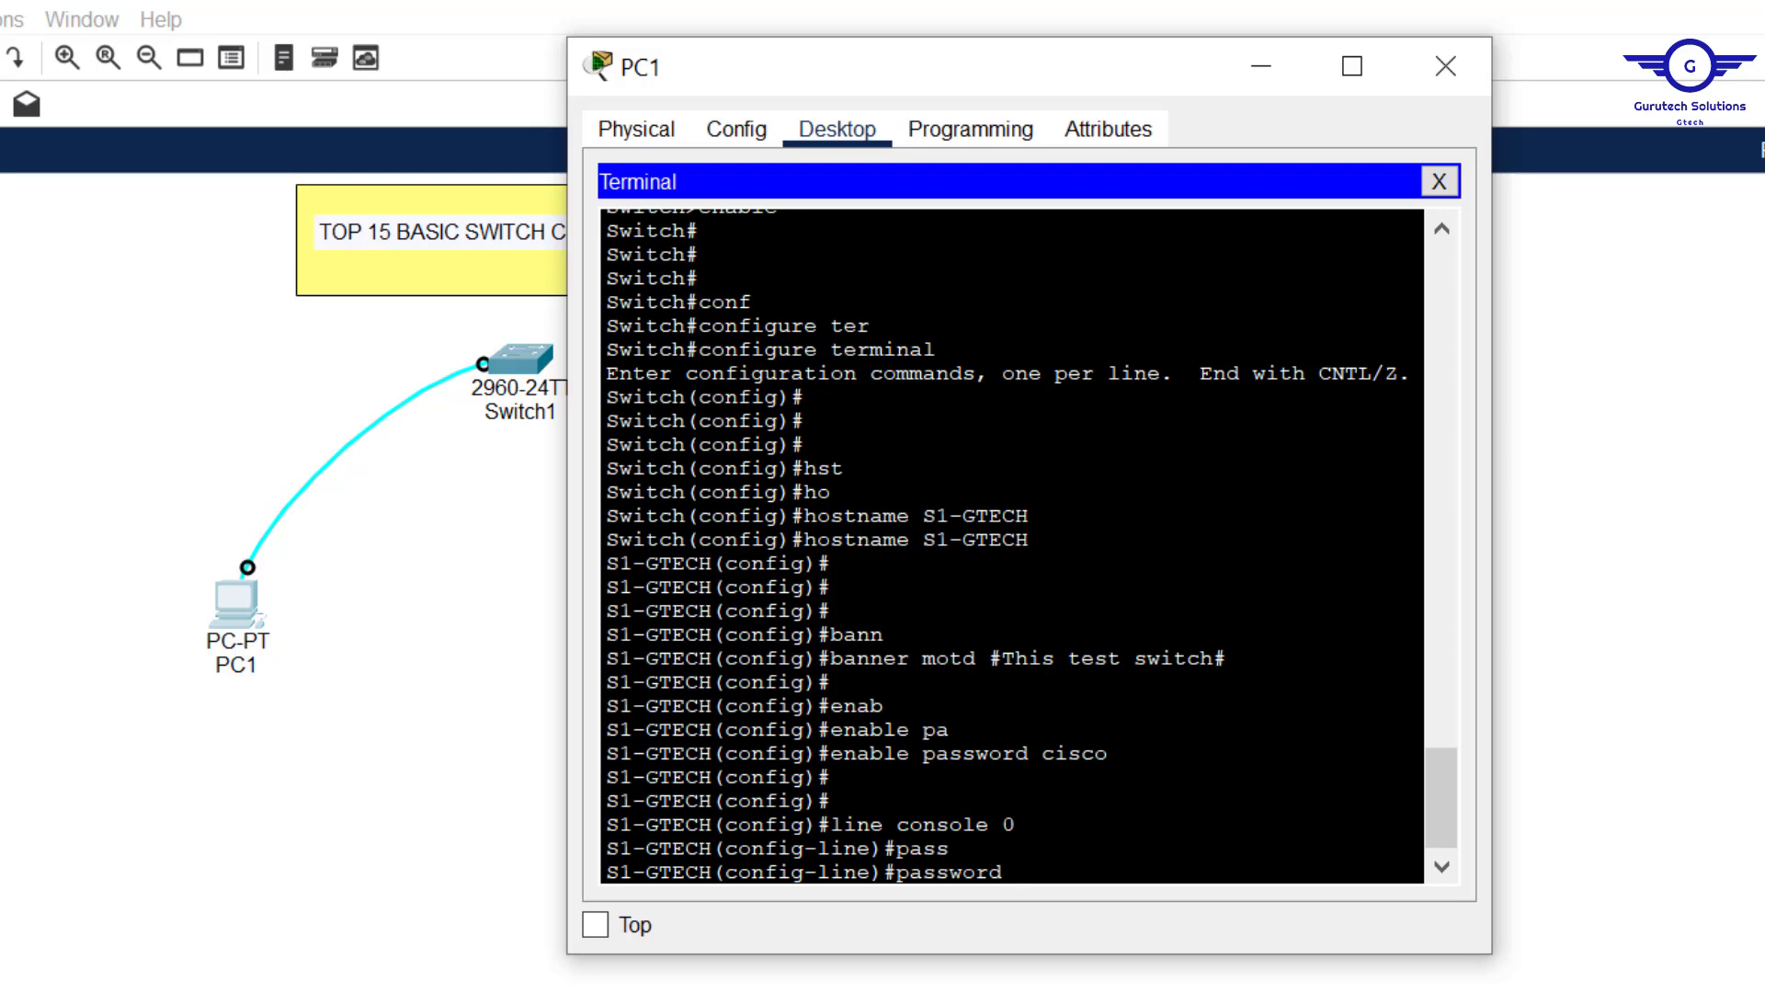
type("cisco")
key("Return")
key("Return")
key("Return")
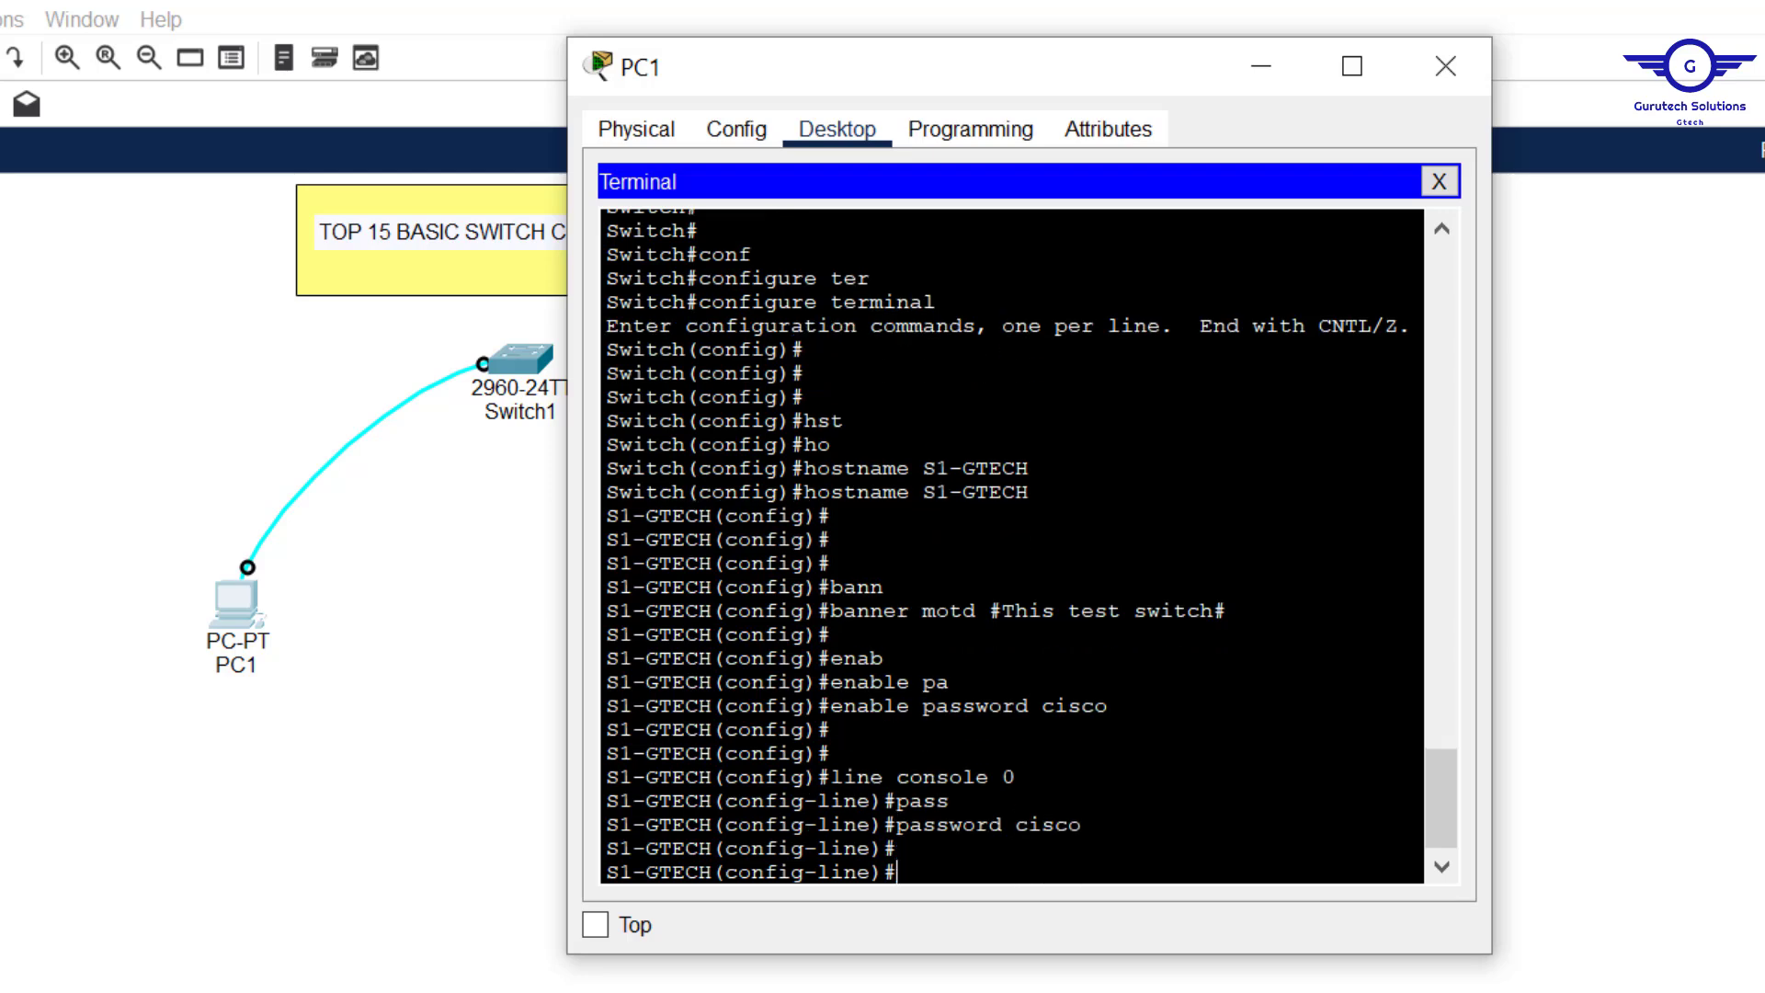
type("l")
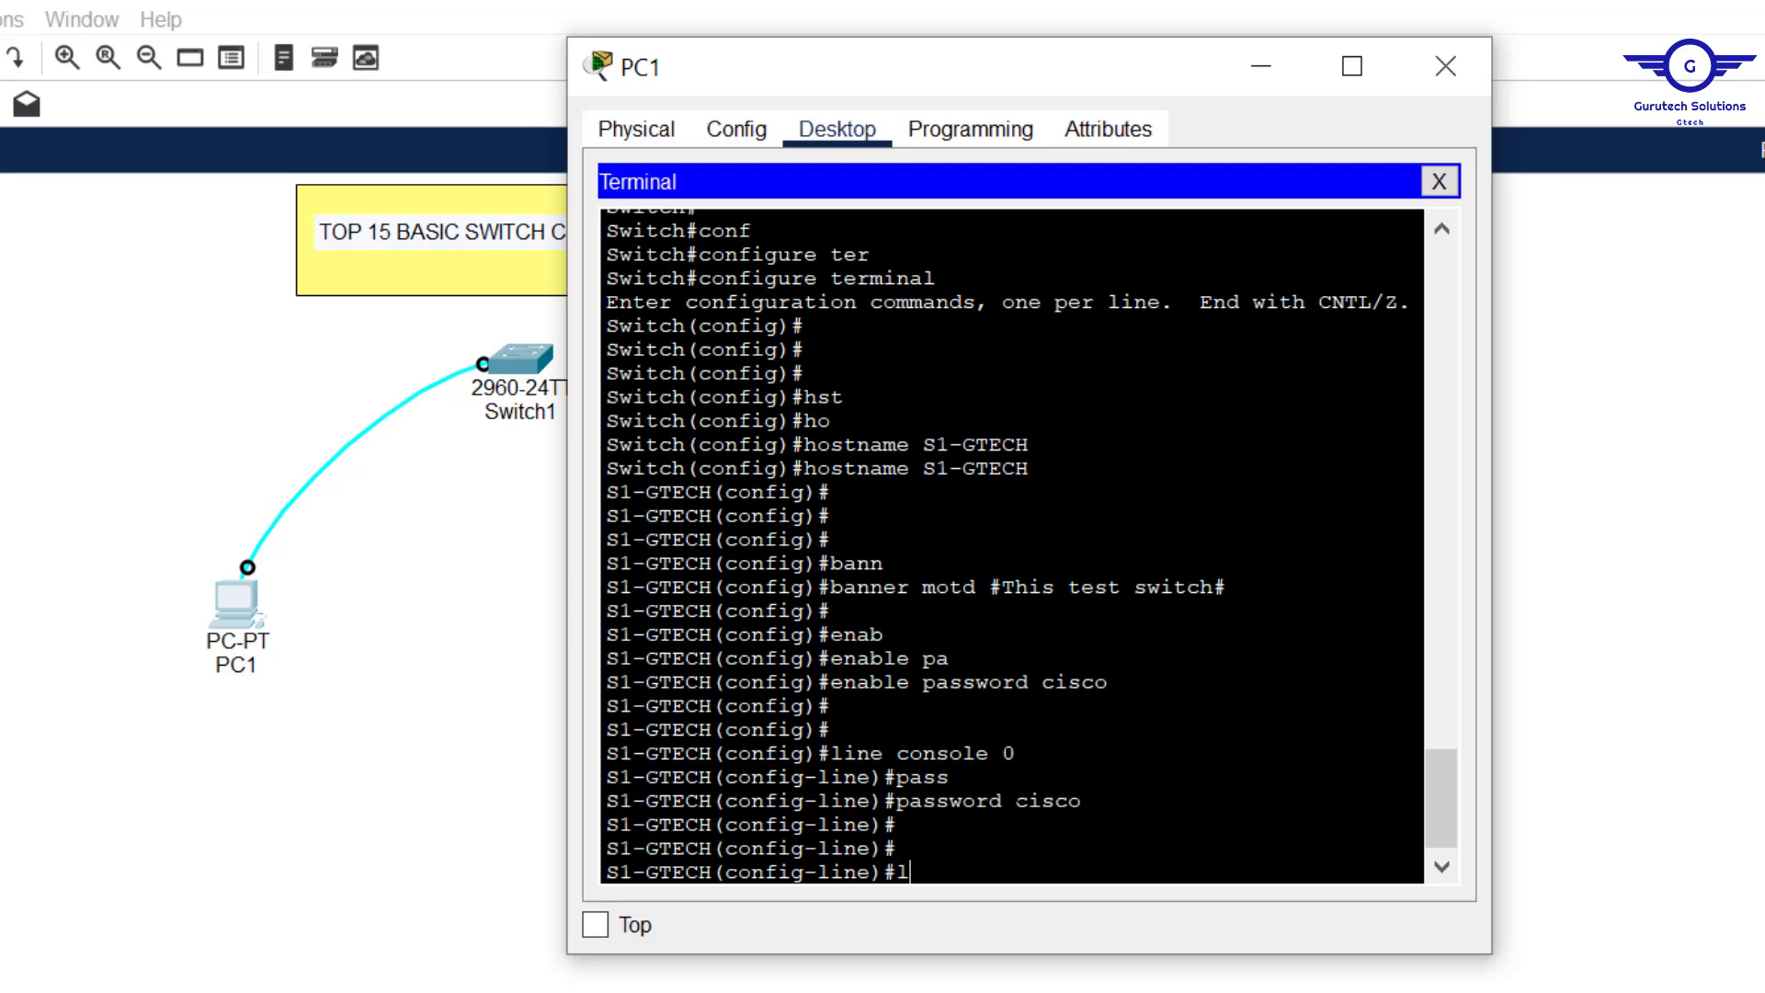
type("ogin")
left_click(1082, 800)
left_click_drag(1082, 800, 1018, 801)
key("Return")
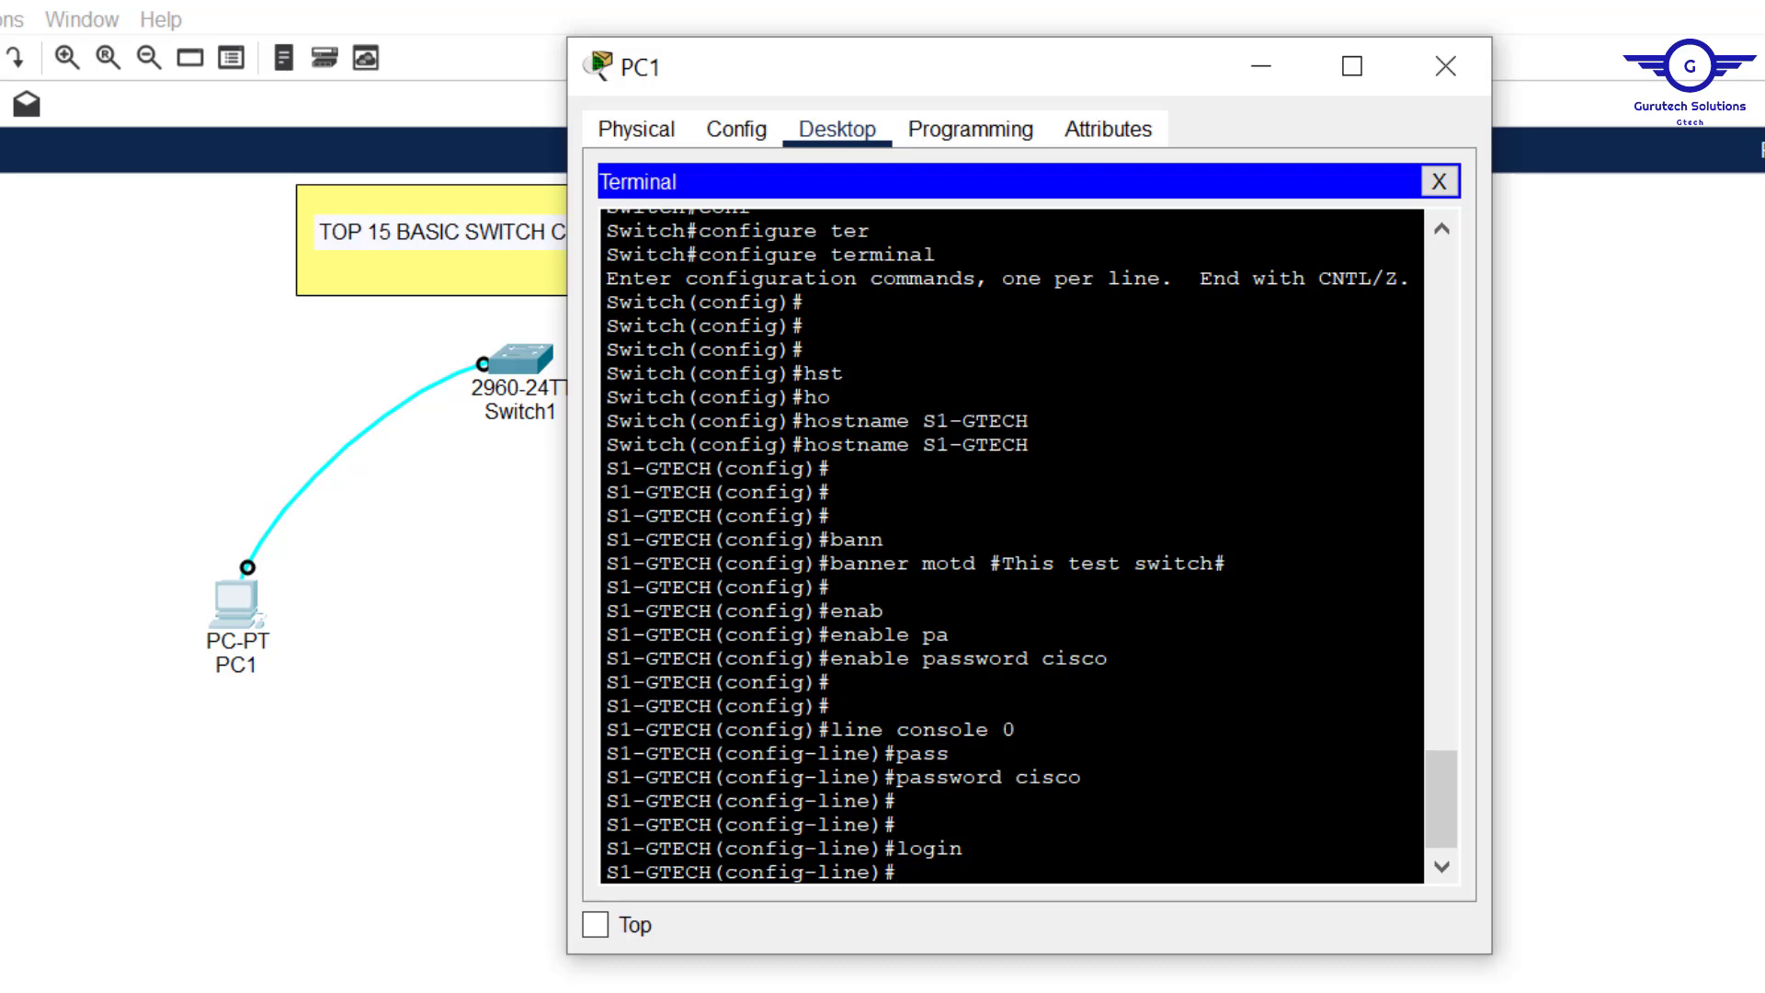
left_click_drag(1015, 729, 832, 729)
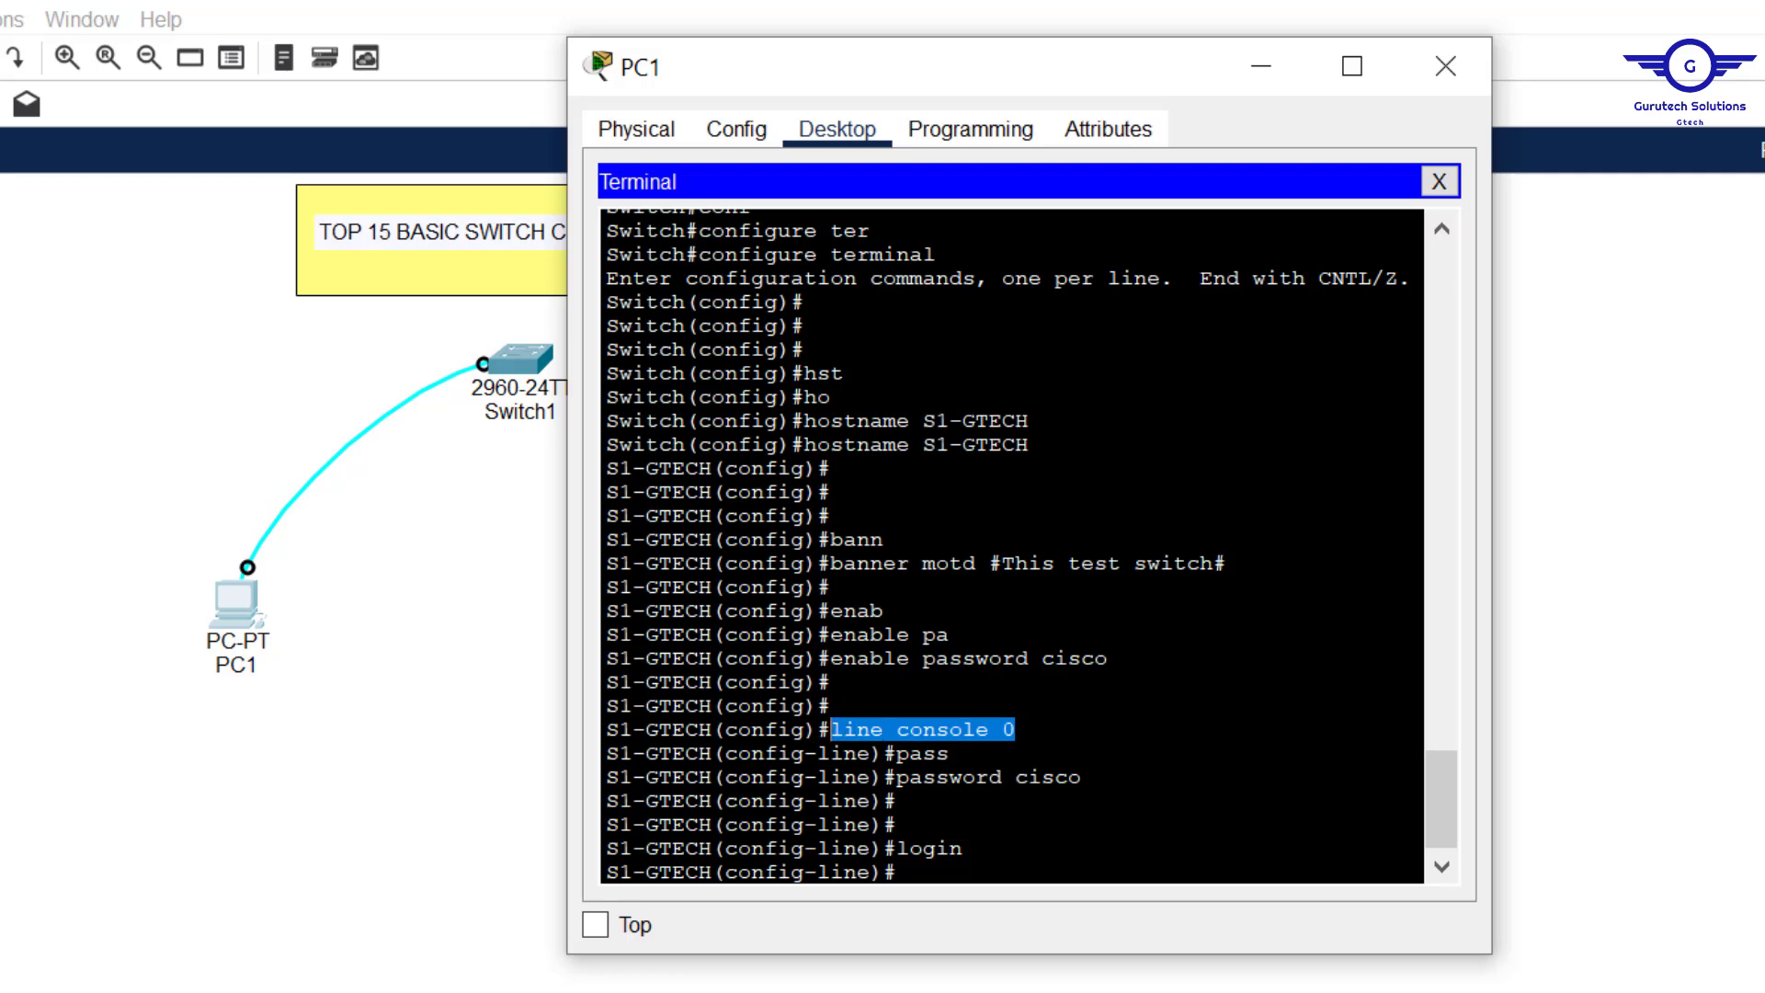
left_click(963, 848)
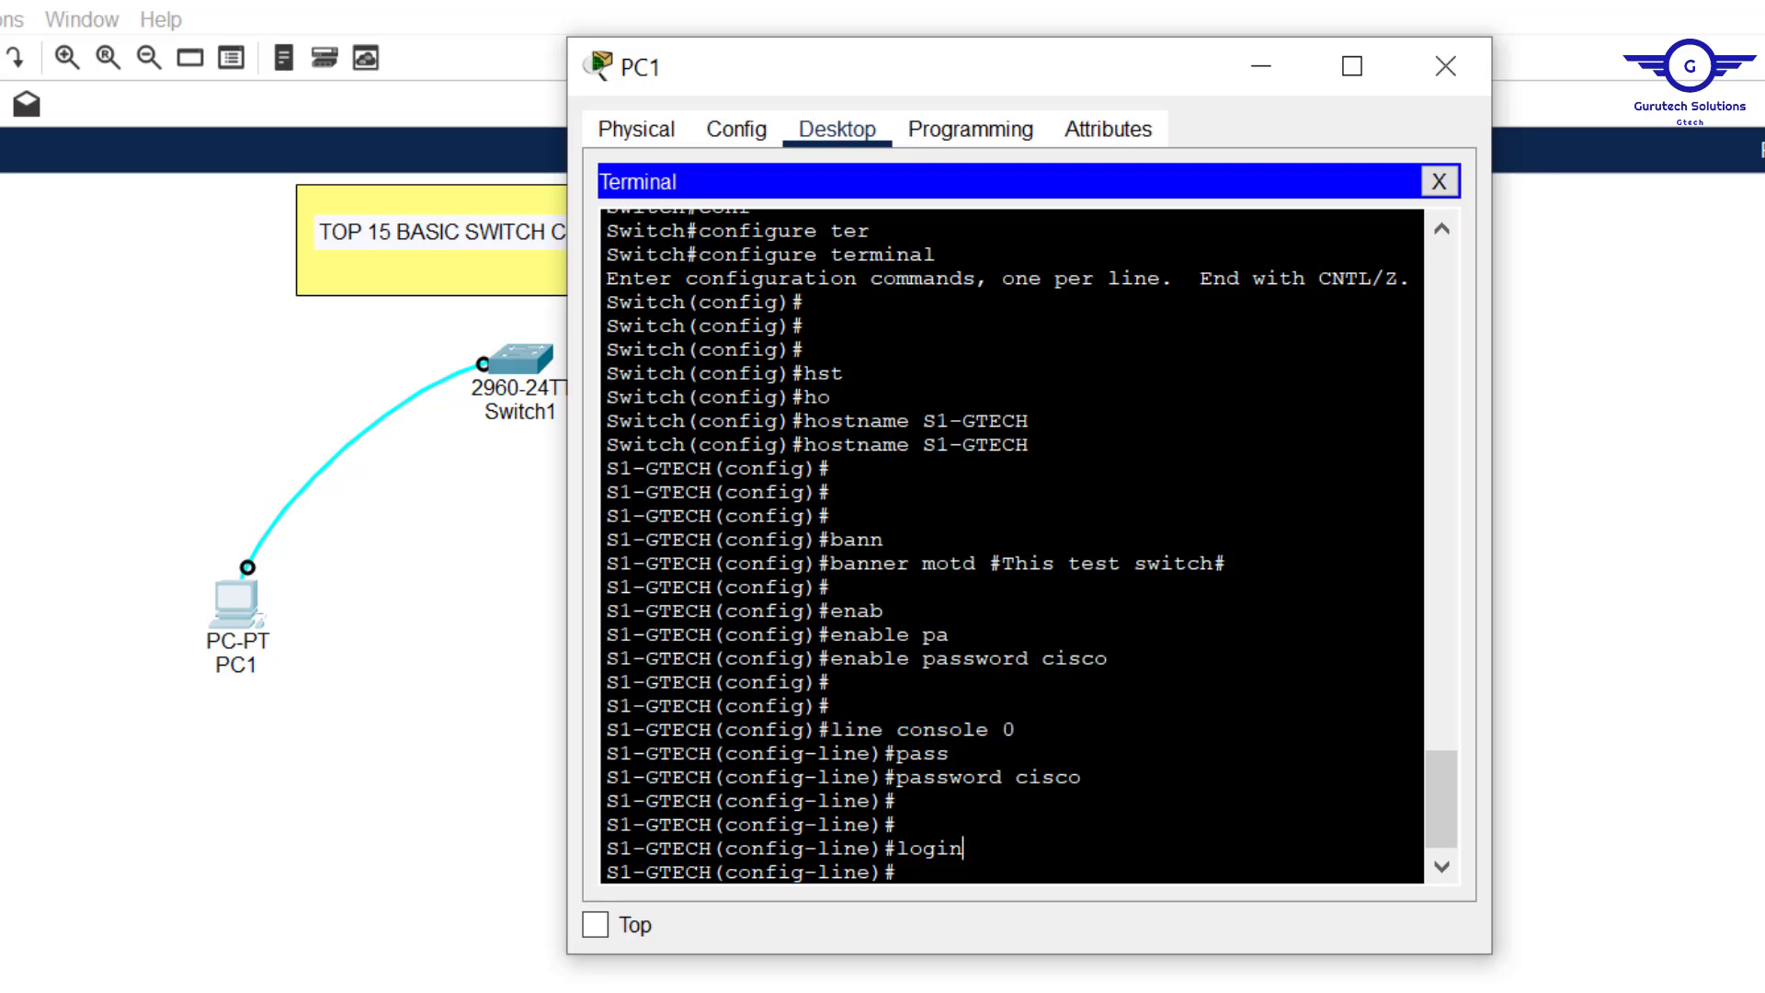
- Apply exec-timeout 3 0 and logging synchronous to console line 0
type("exec")
key("Return")
type("exec-timeout")
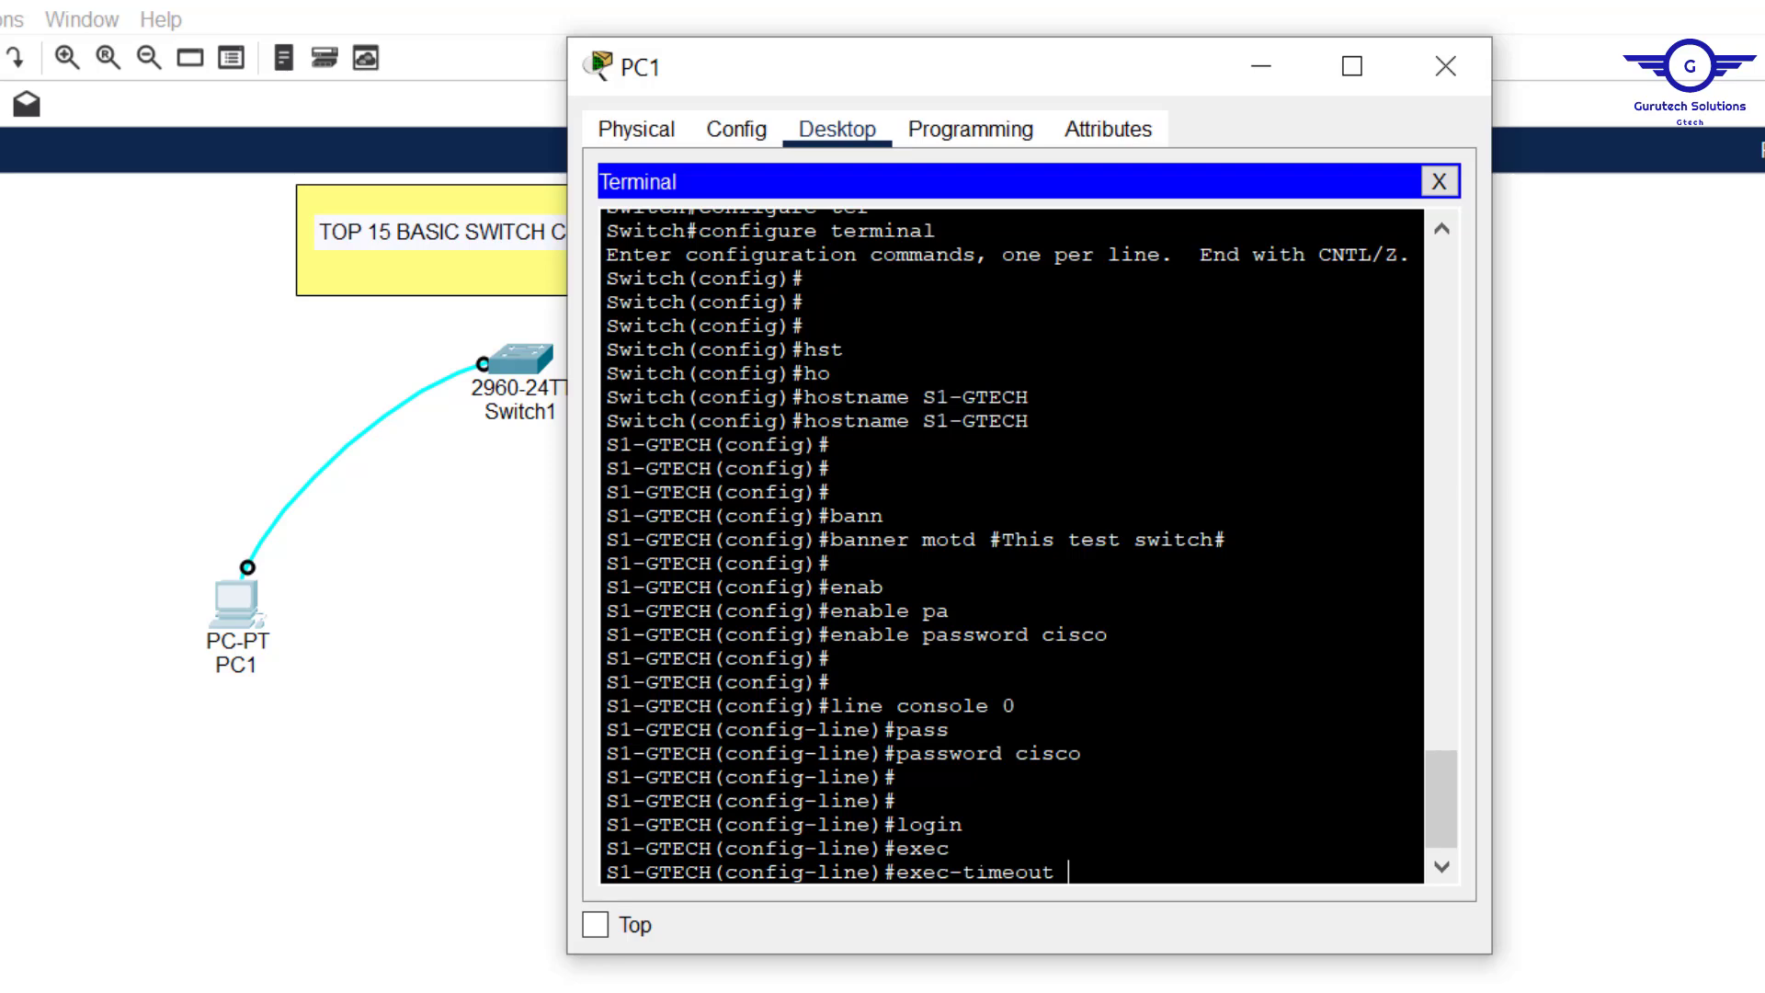
type(" 3 0")
key("Return")
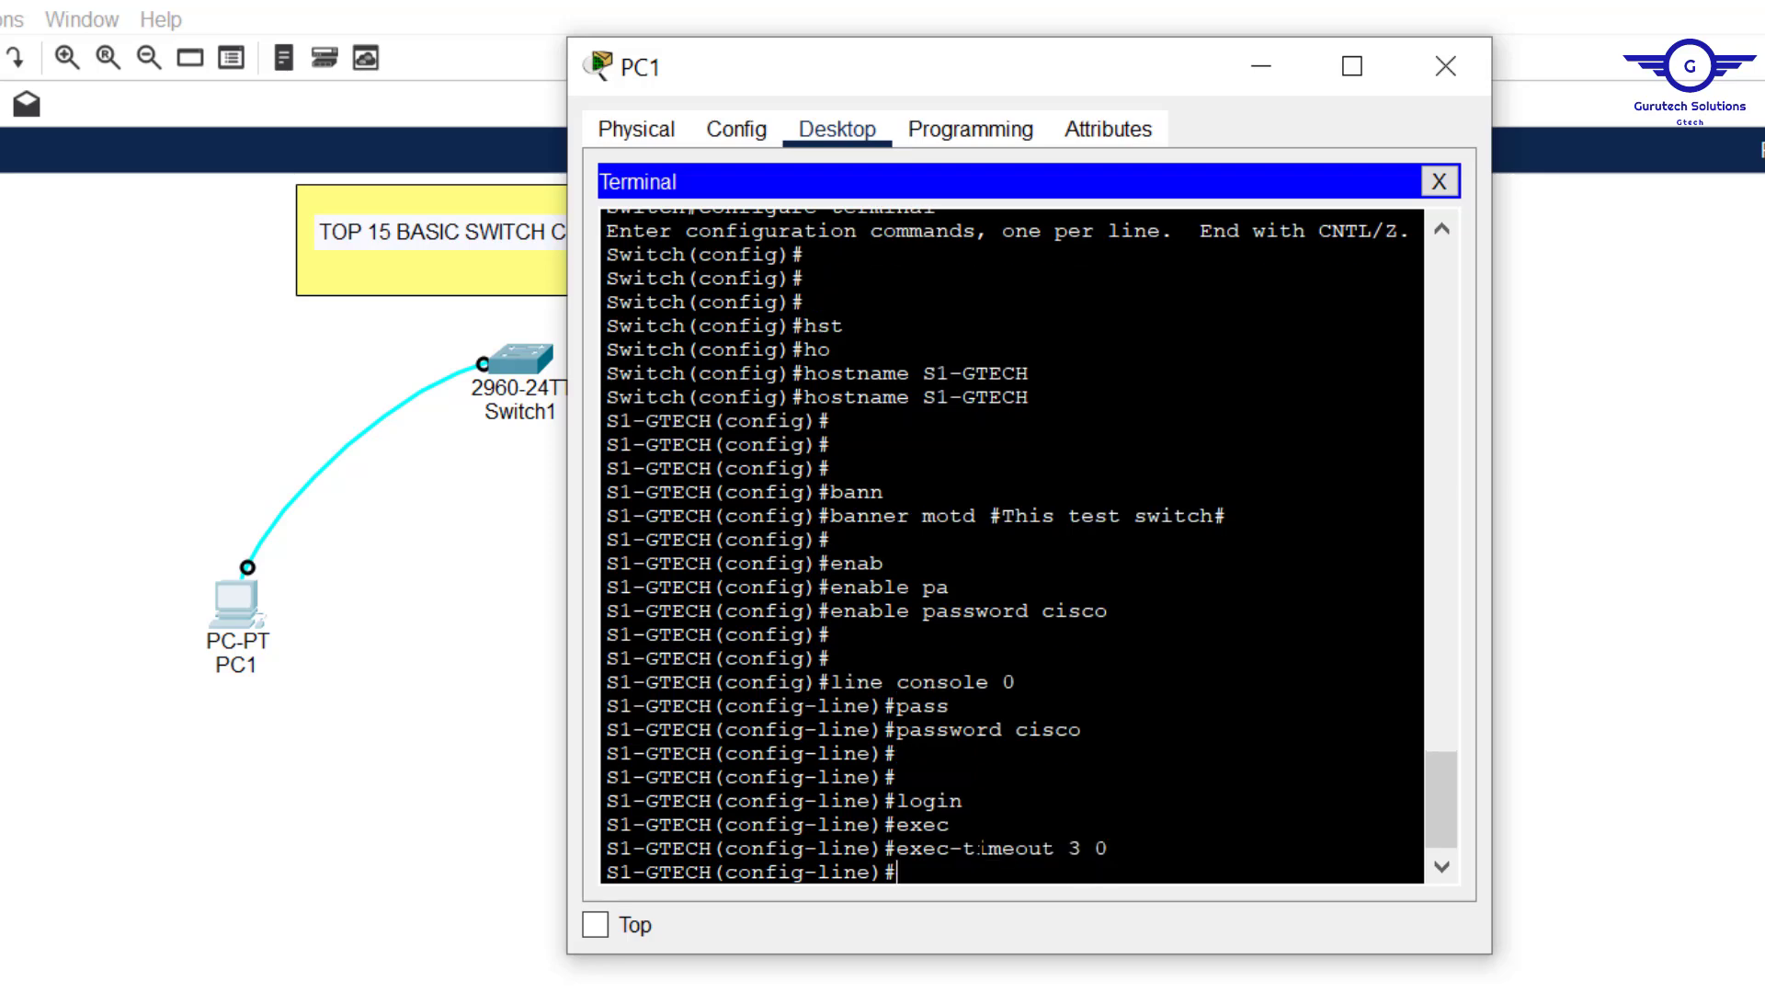
key("Return")
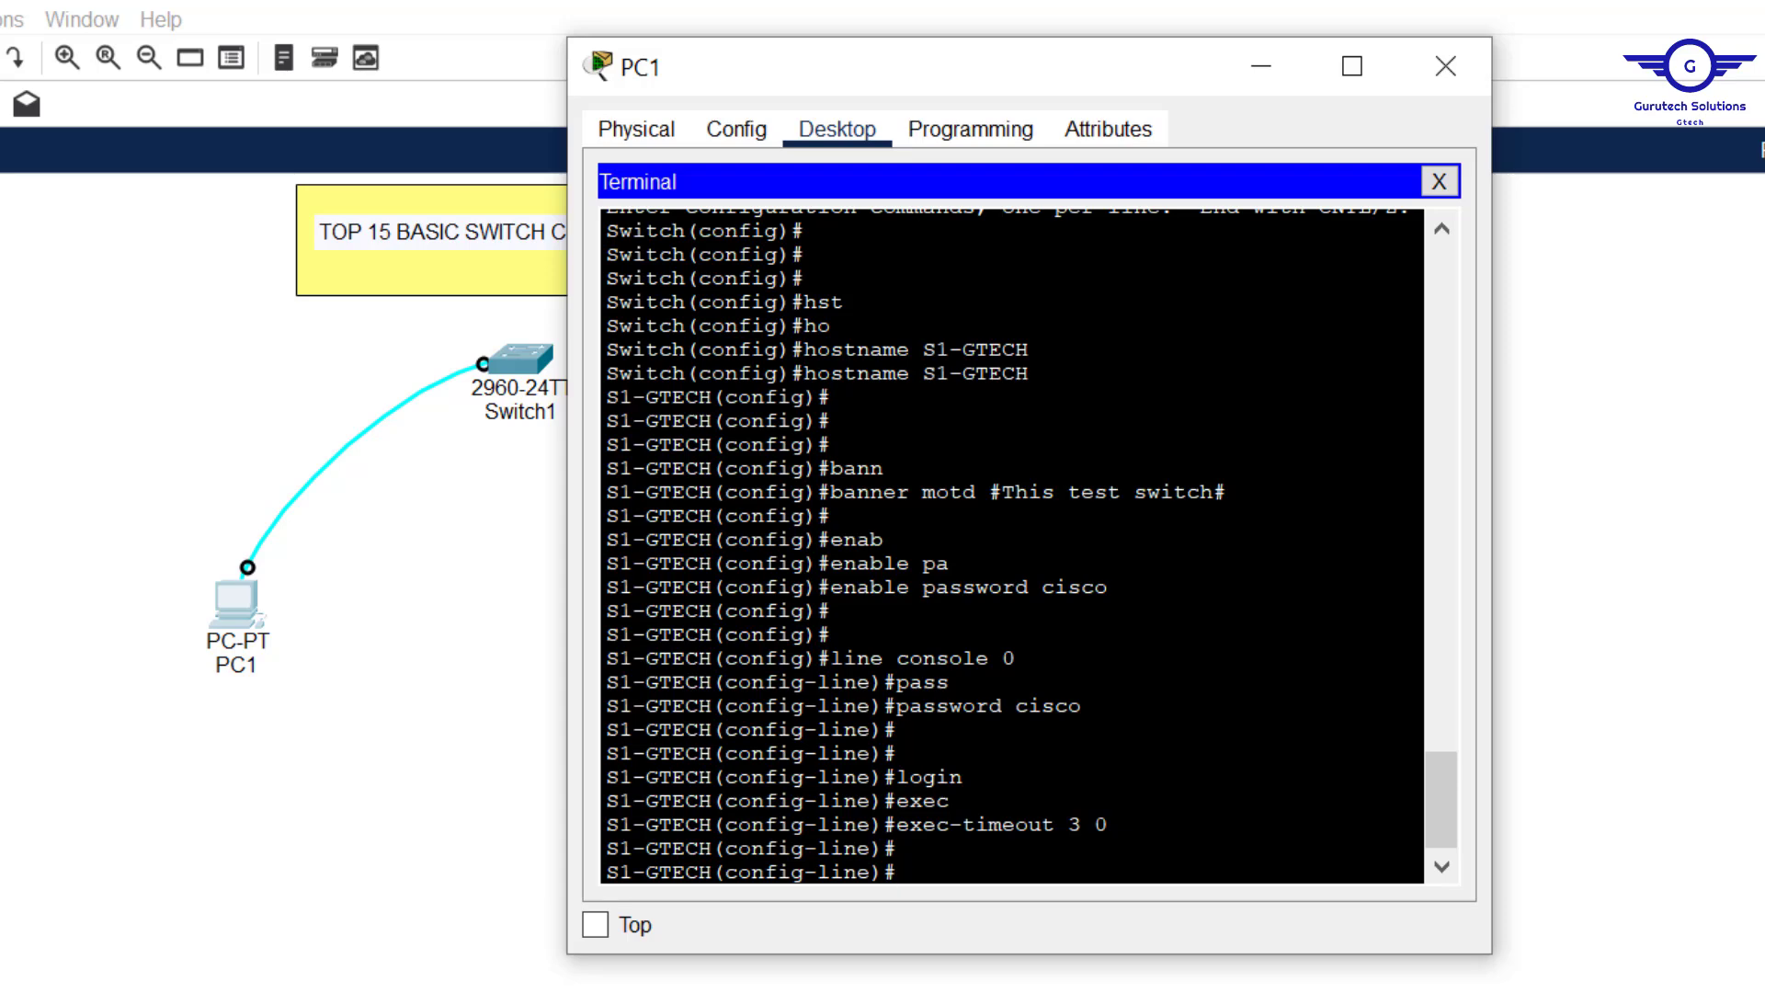
type("logg")
key("Tab")
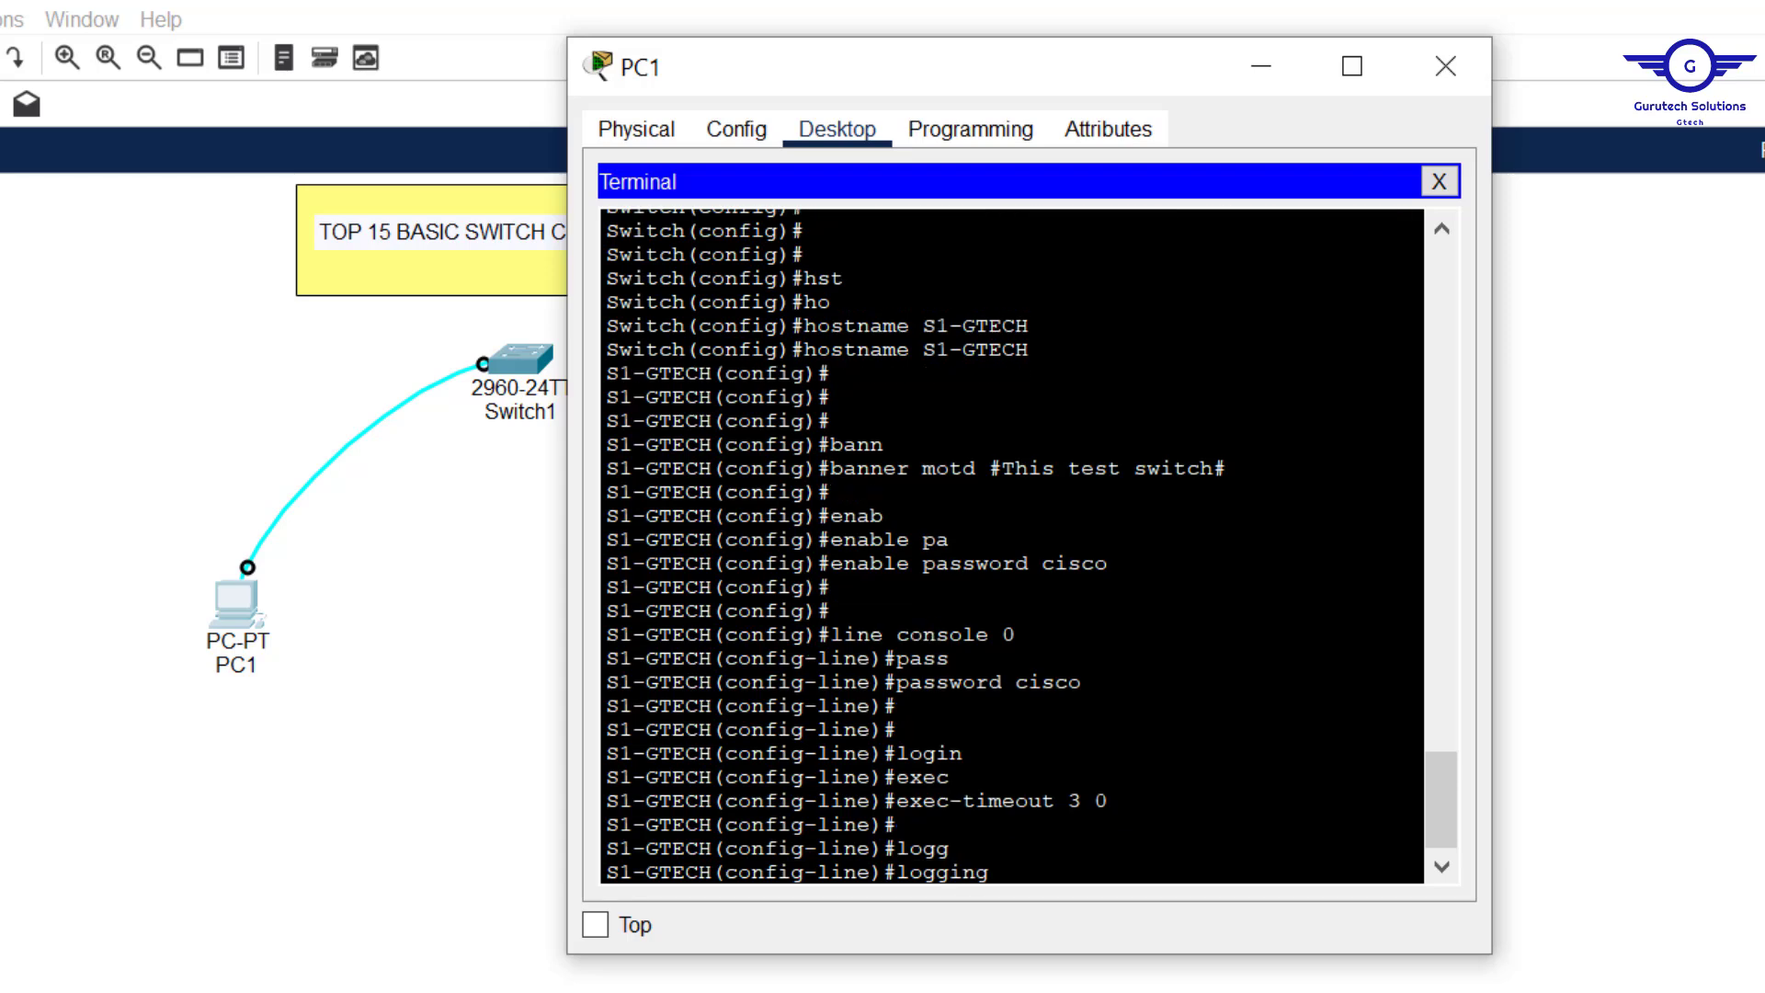
type("syn")
key("Tab")
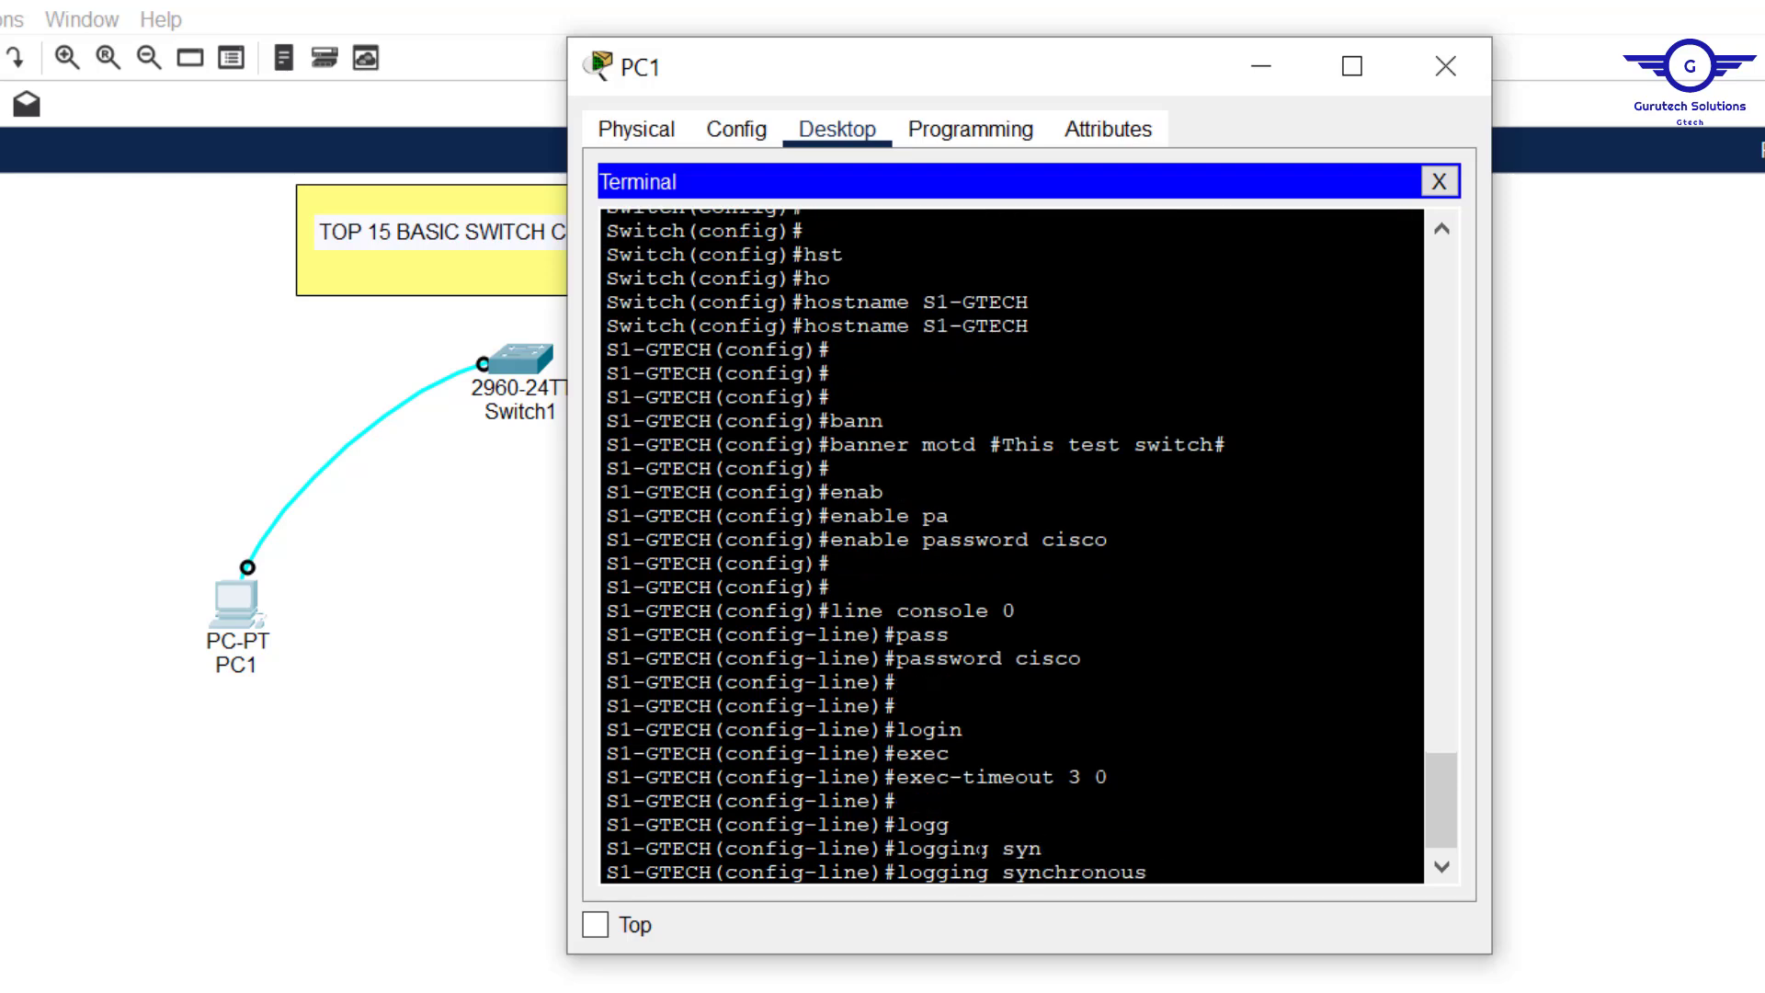
key("Return")
- Leave console line mode and enter configuration for VTY lines 0 to 15
type("exit")
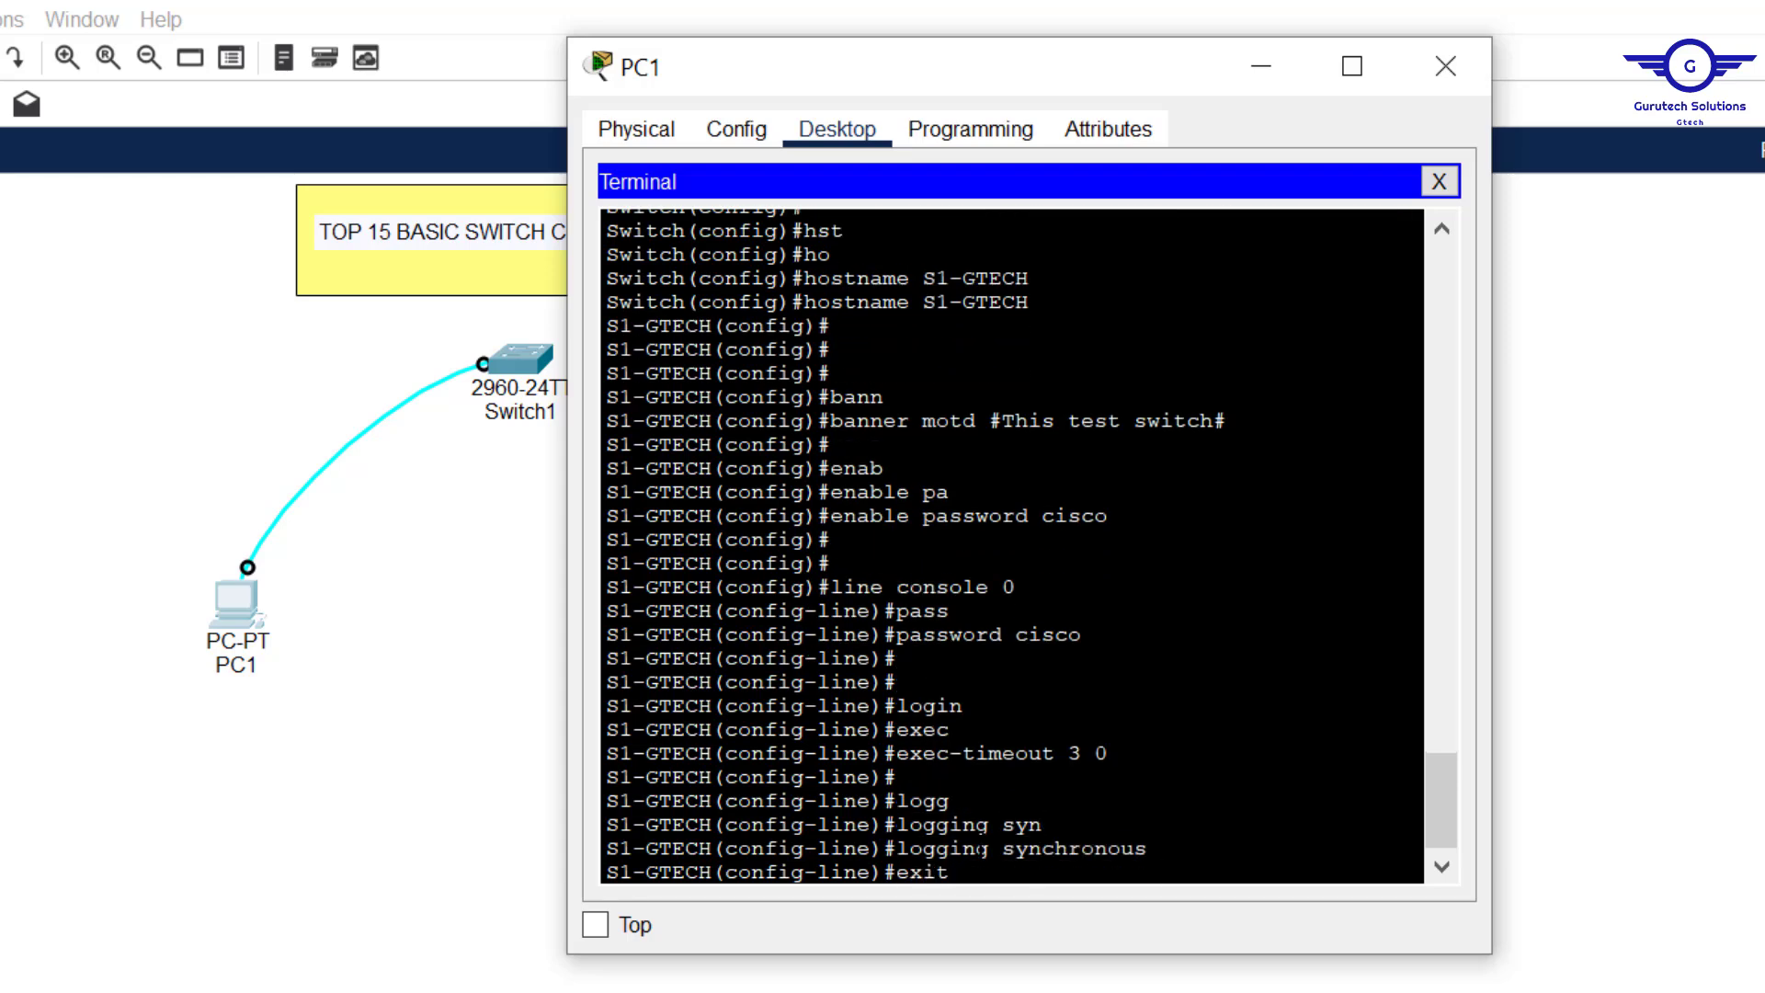
key("Return")
key("Return")
key("Return")
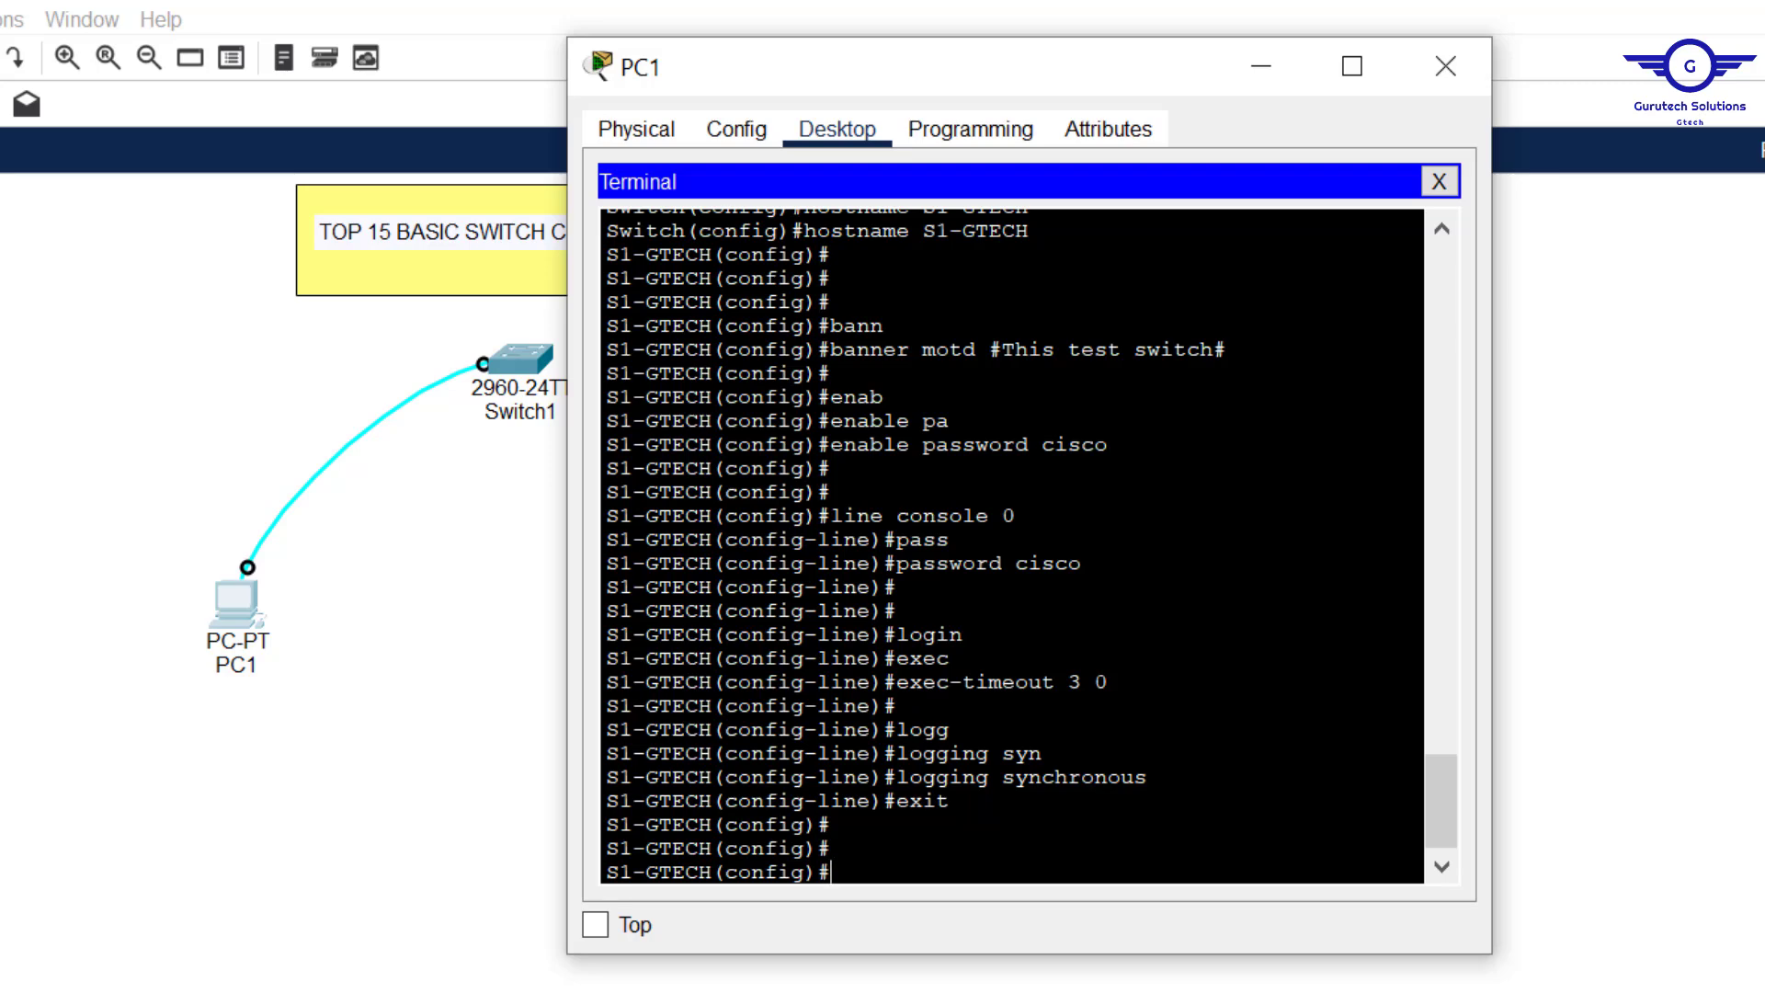
type("line vty 0 15")
key("Return")
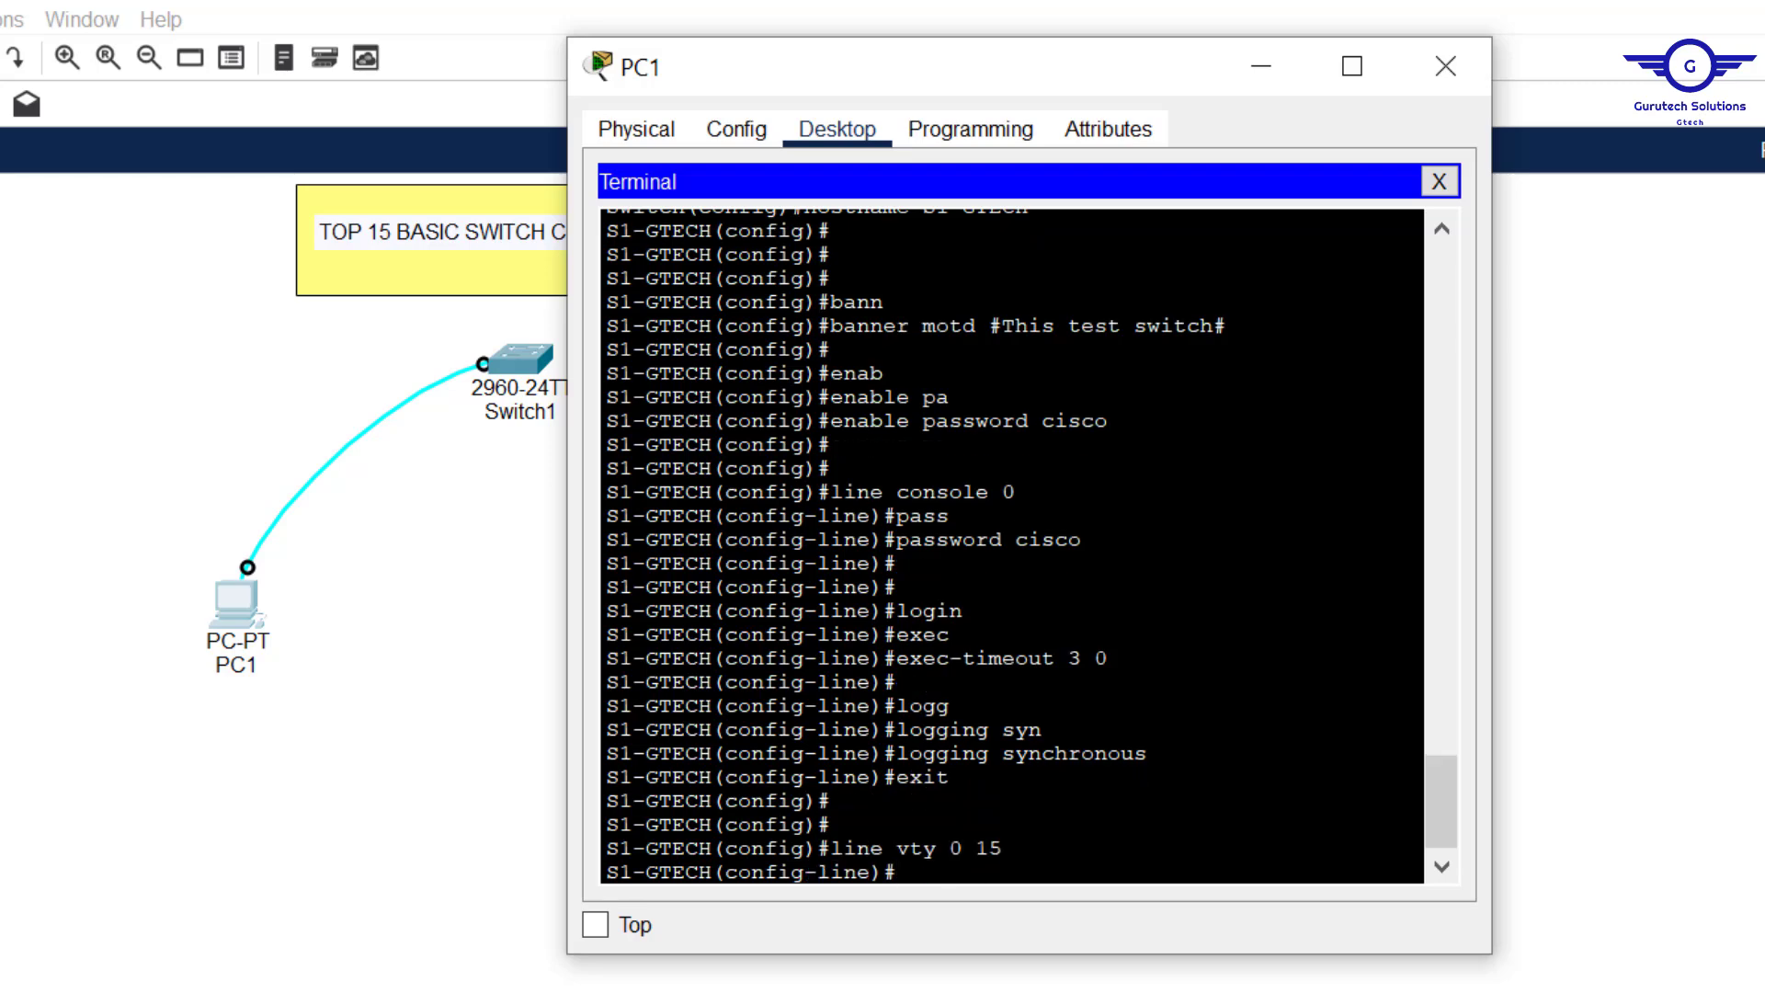
key("Return")
key("Return")
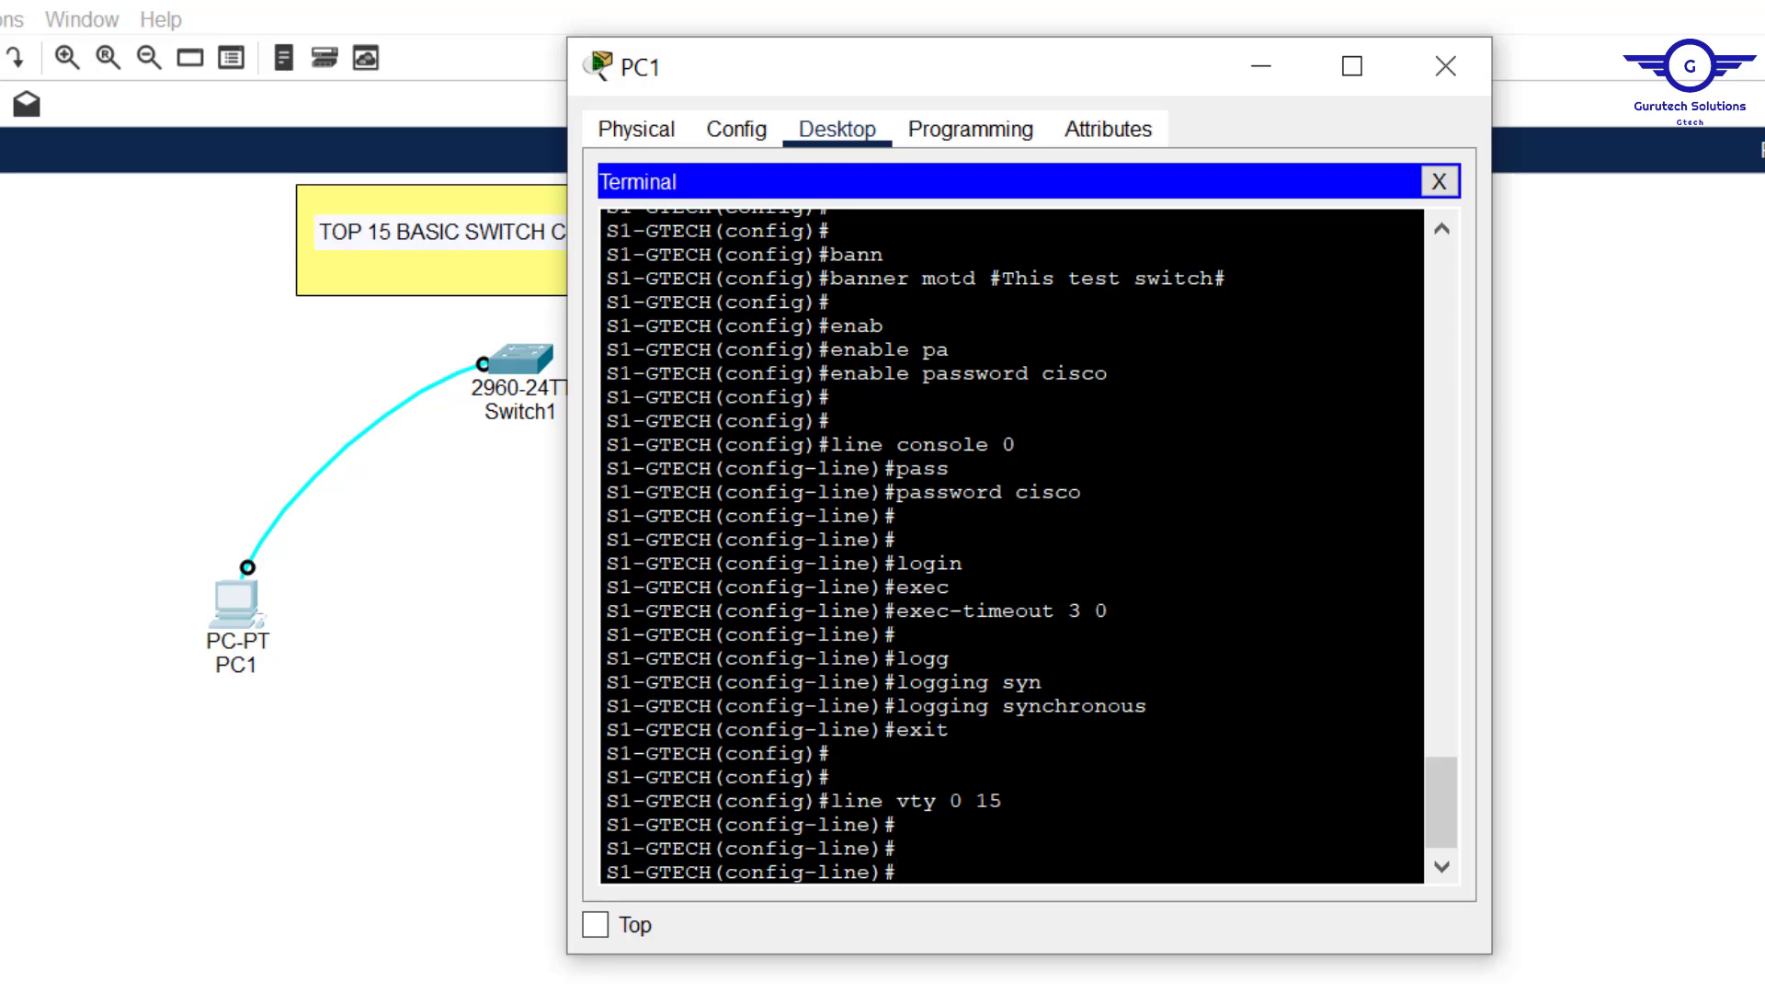
- Set a VTY line password and require login on the VTY lines
type("pass")
key("Tab")
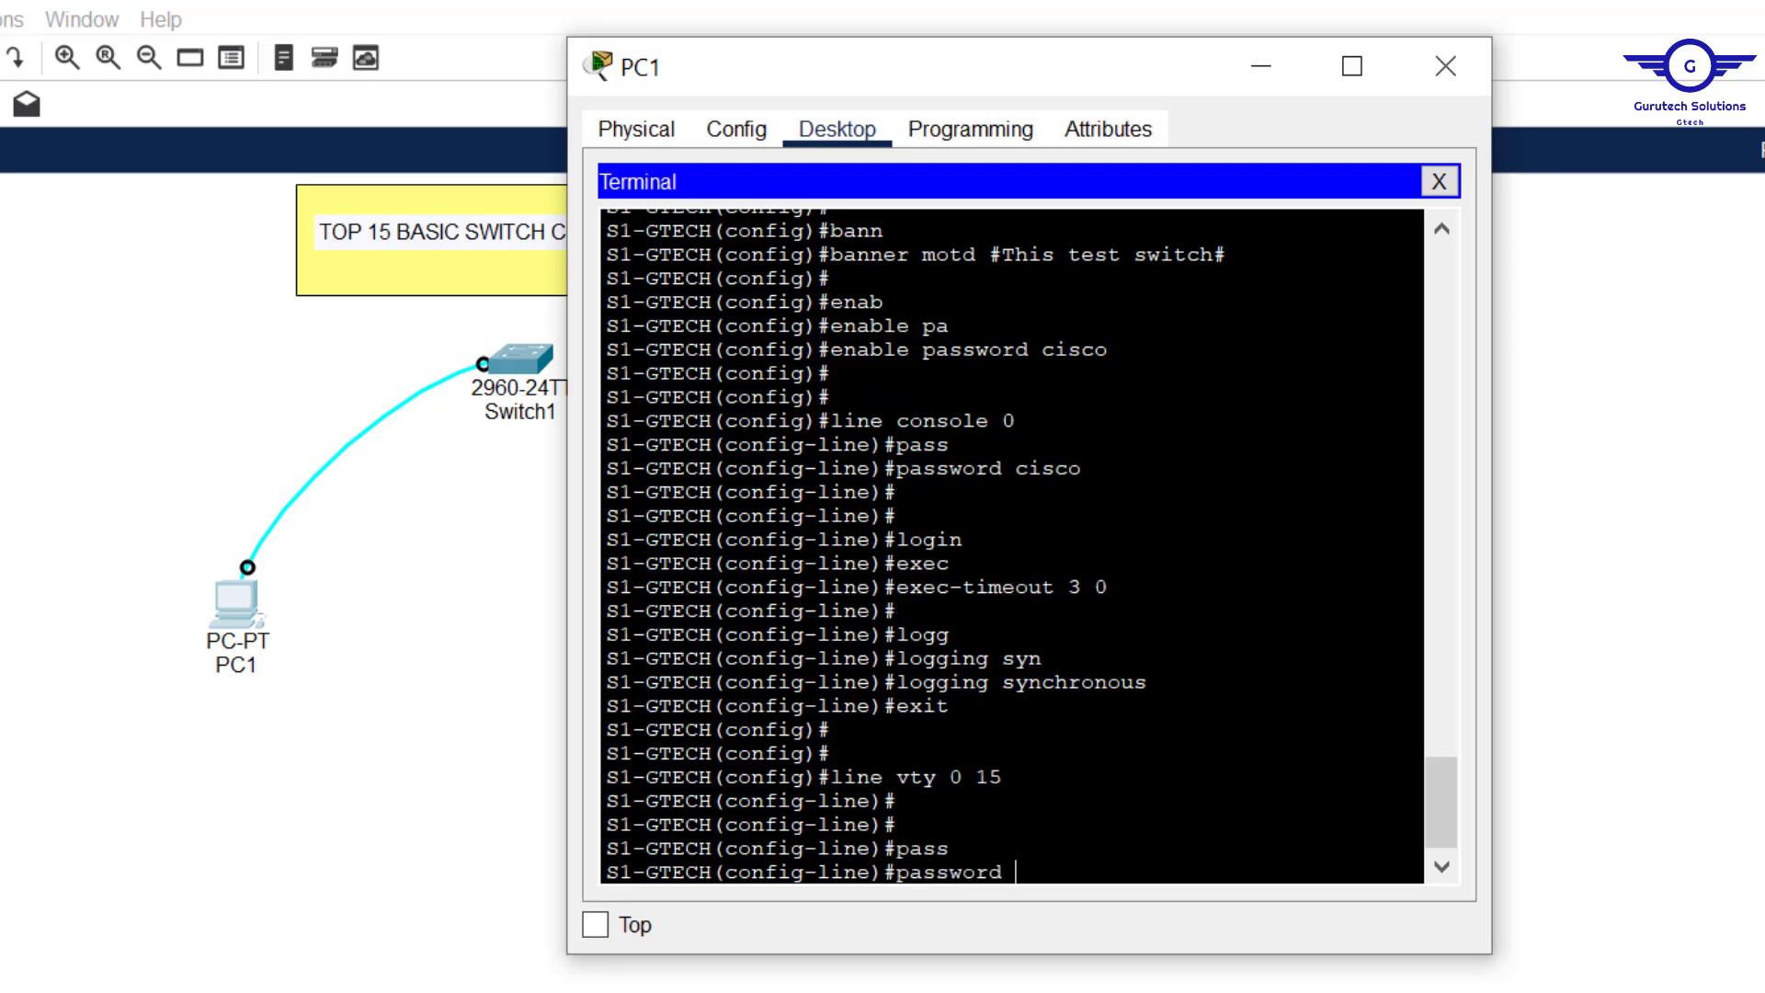
type("cisco")
key("Return")
type("login")
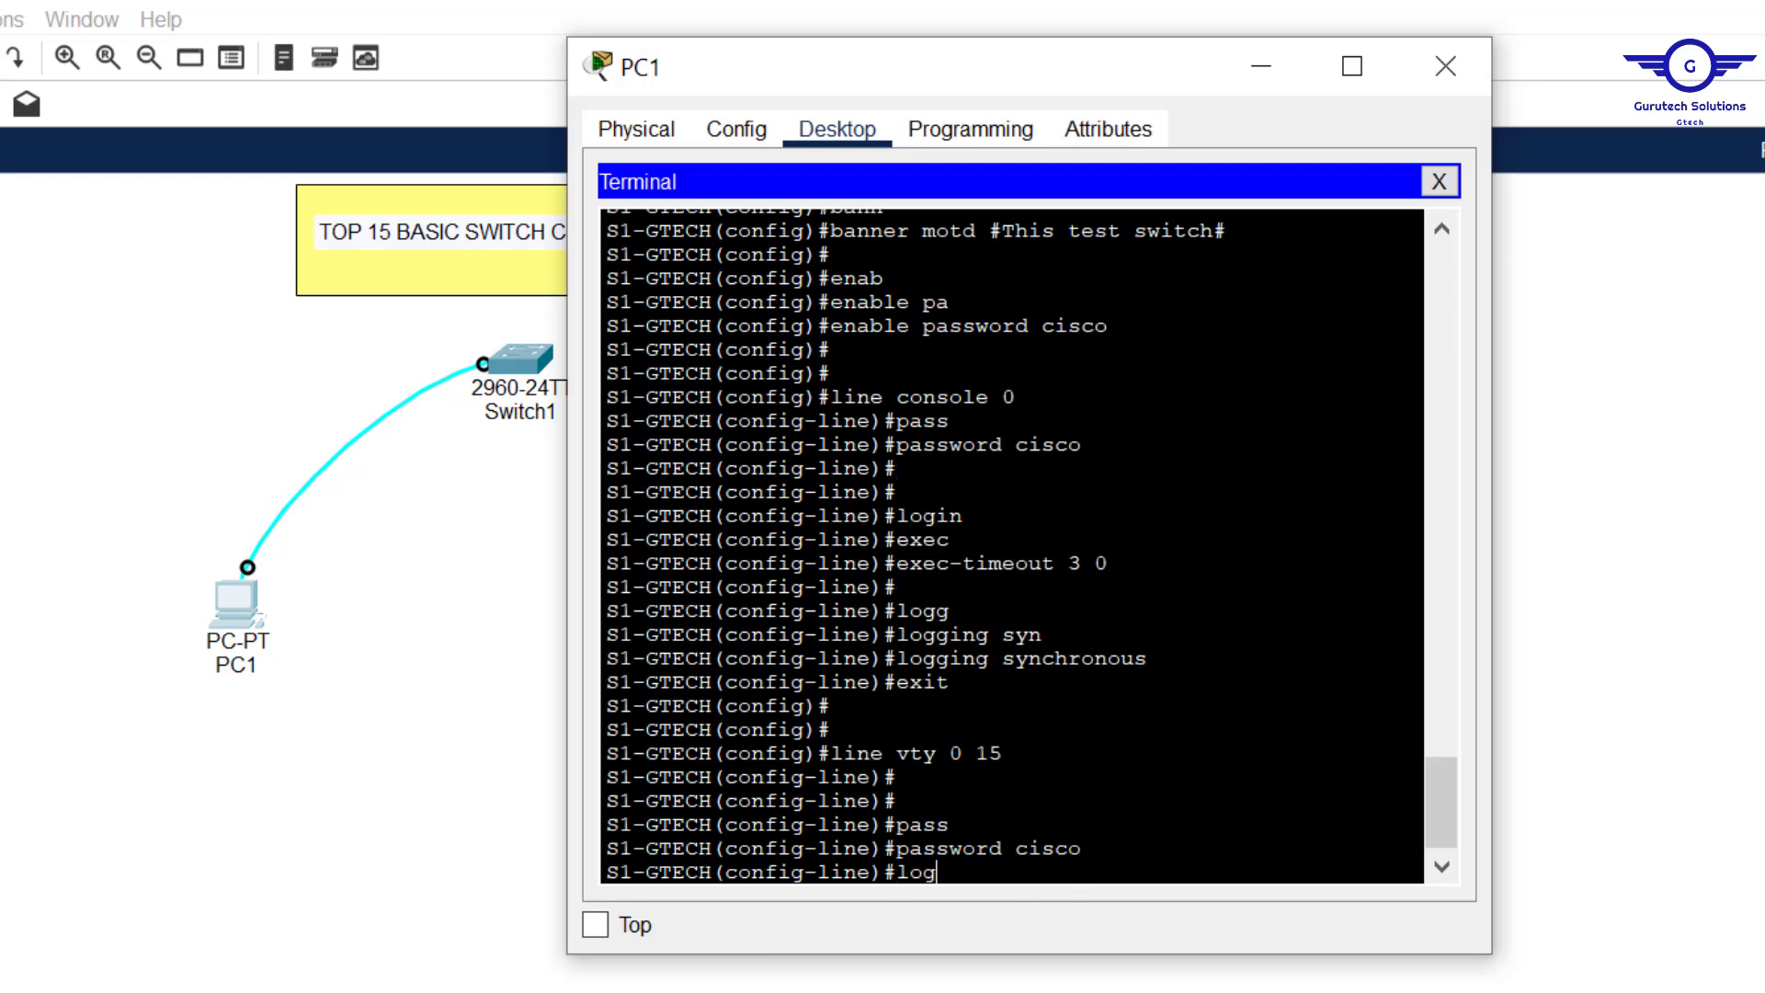
double_click(1048, 848)
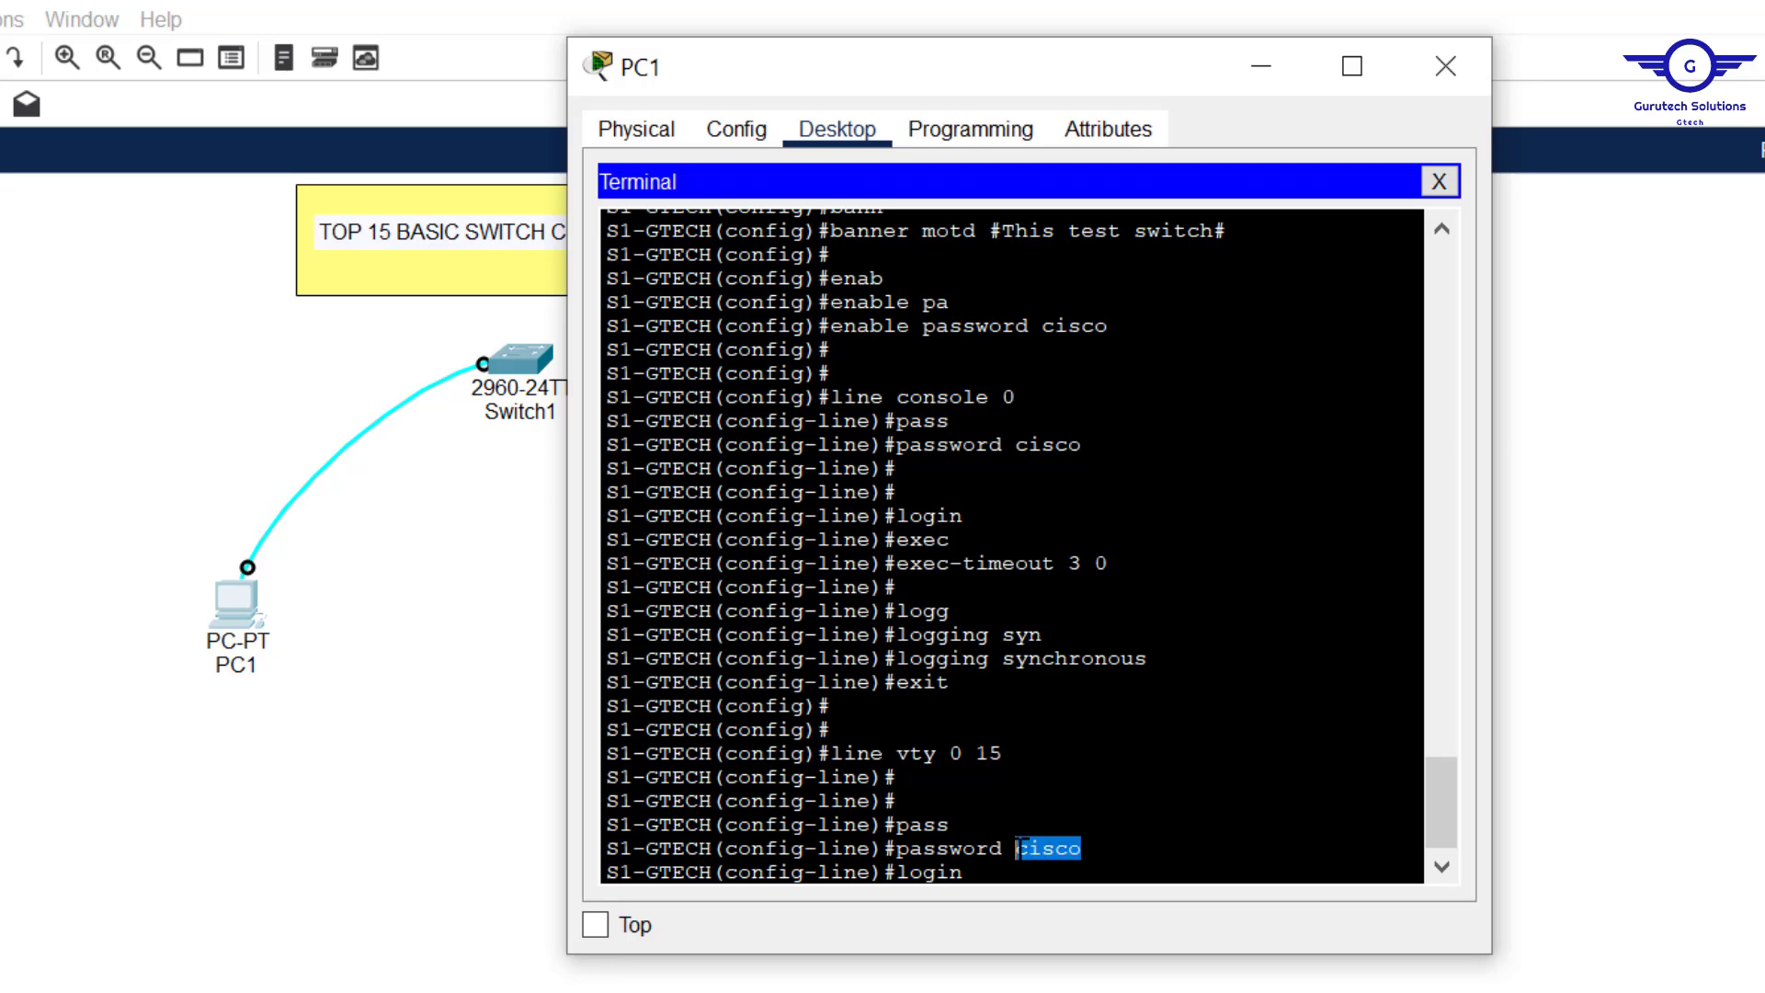
left_click_drag(1004, 753, 923, 753)
left_click(1007, 884)
left_click_drag(1007, 884, 901, 878)
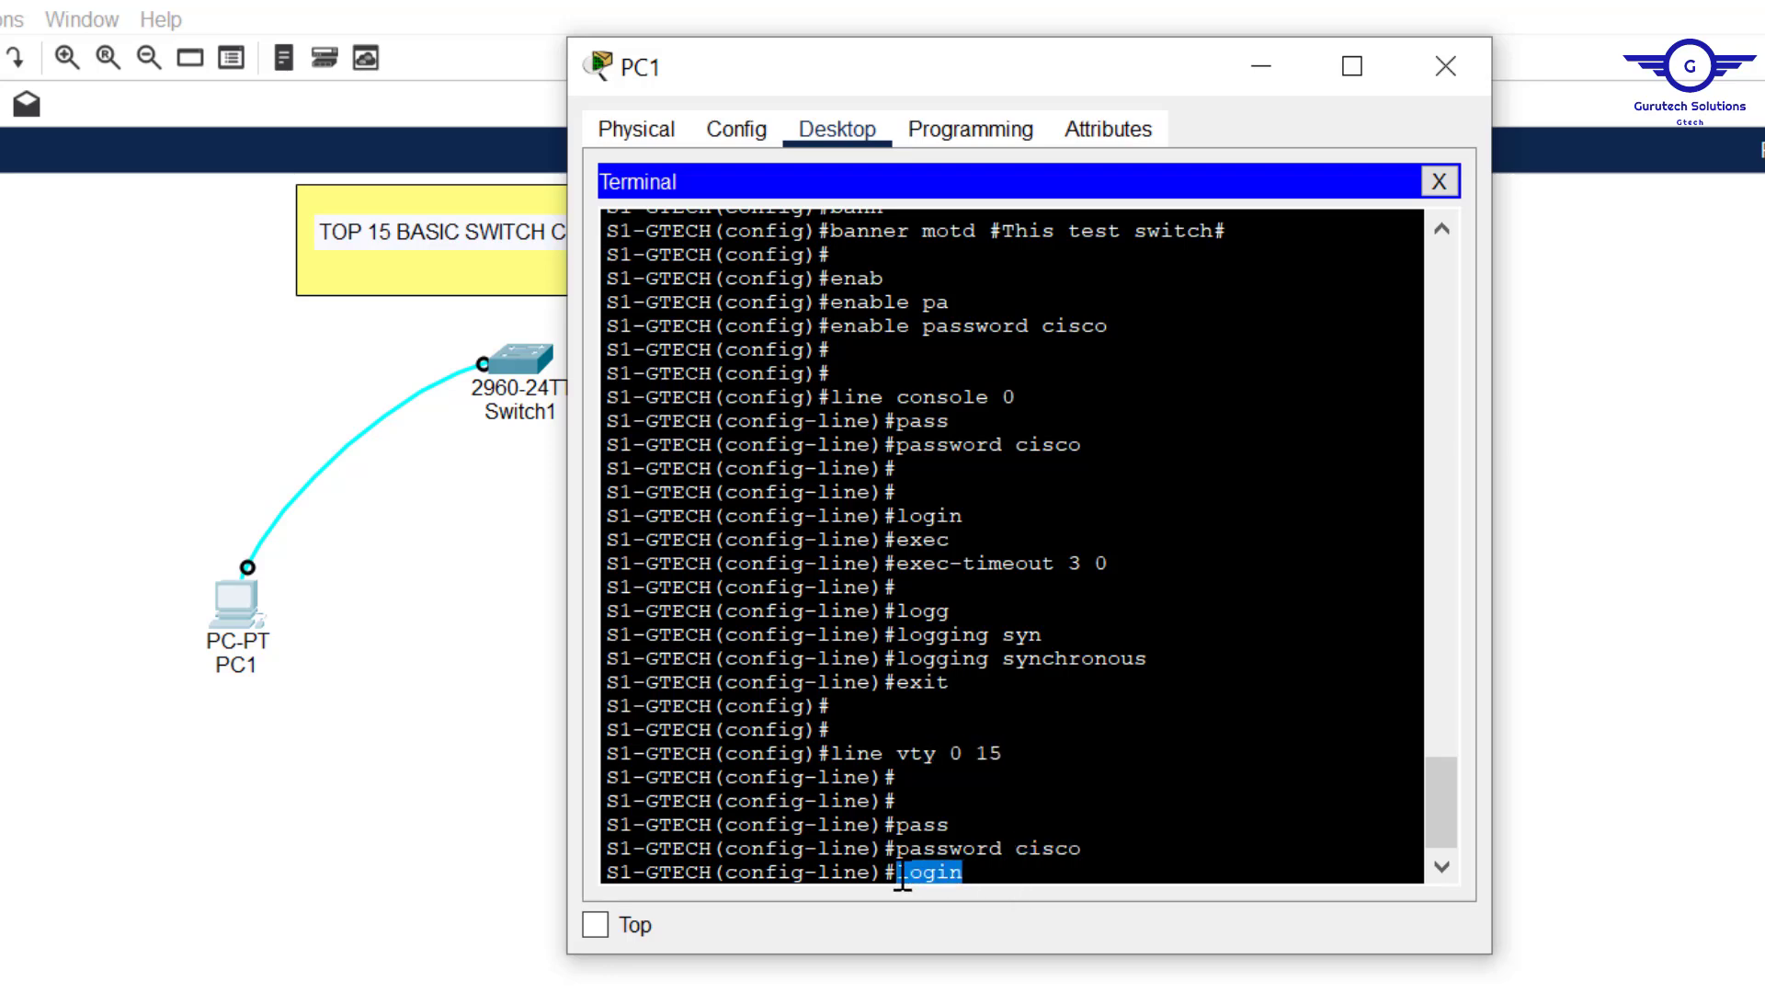
key("Return")
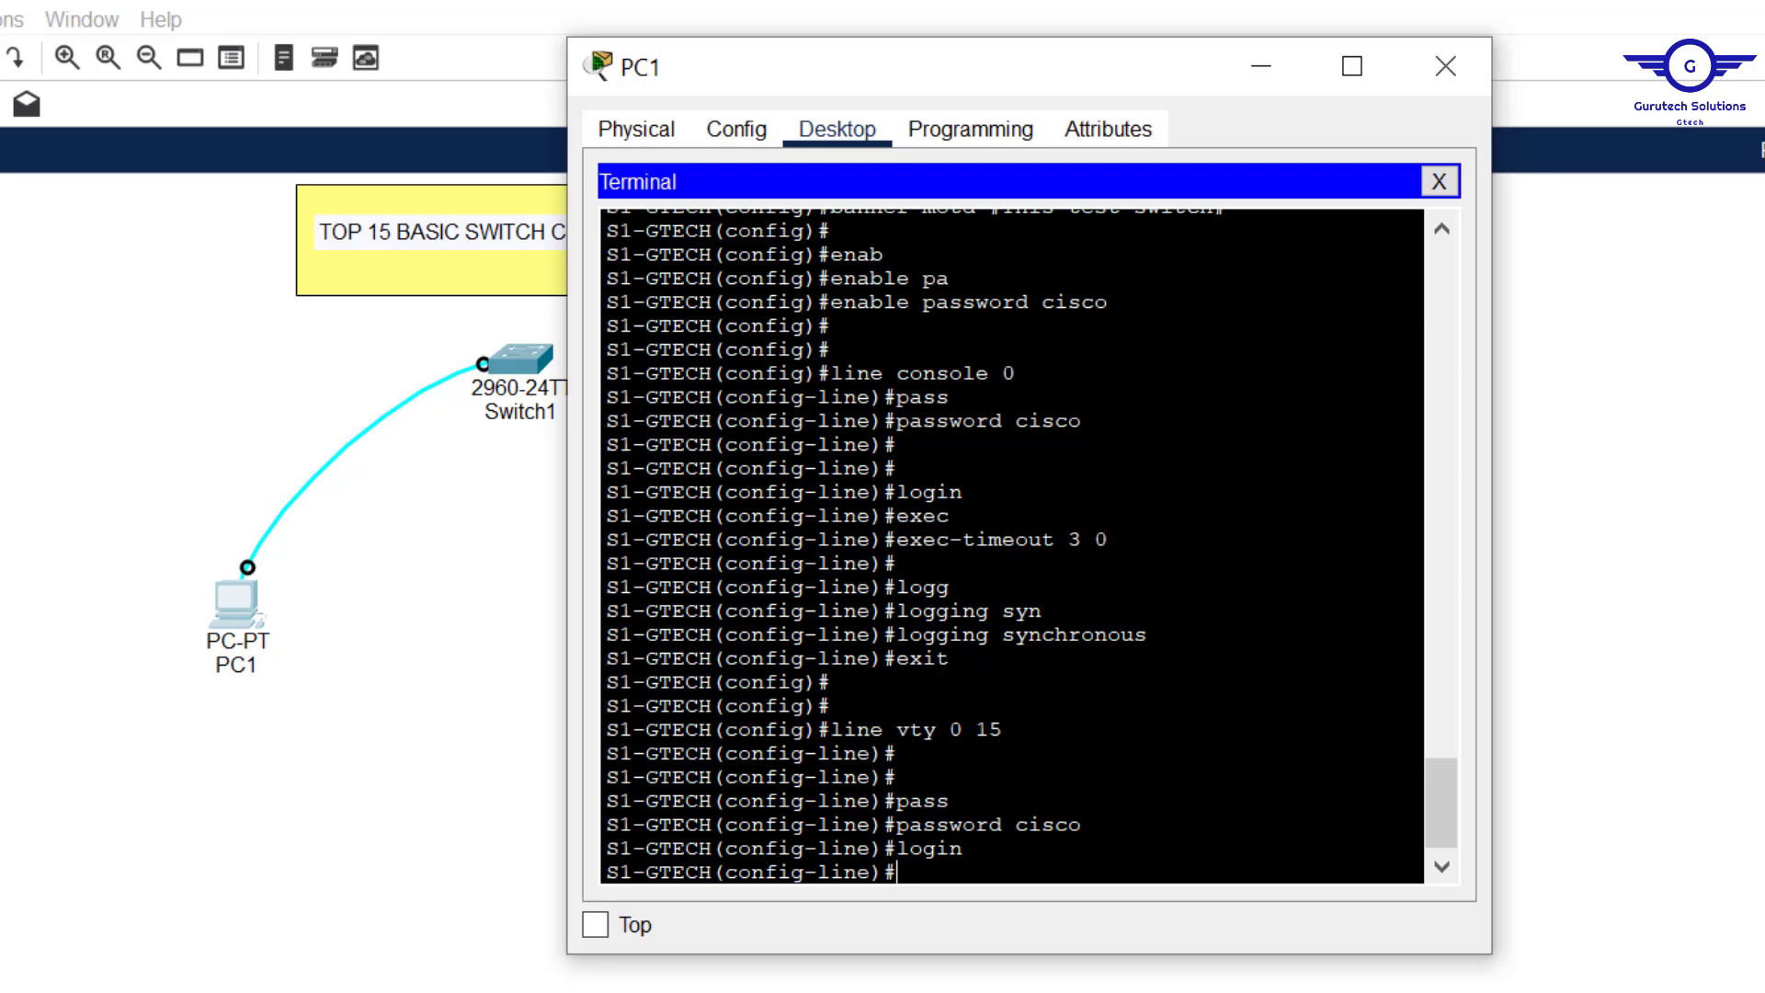
- Apply exec-timeout 3 0 to VTY lines 0 to 15
left_click_drag(1109, 540, 910, 515)
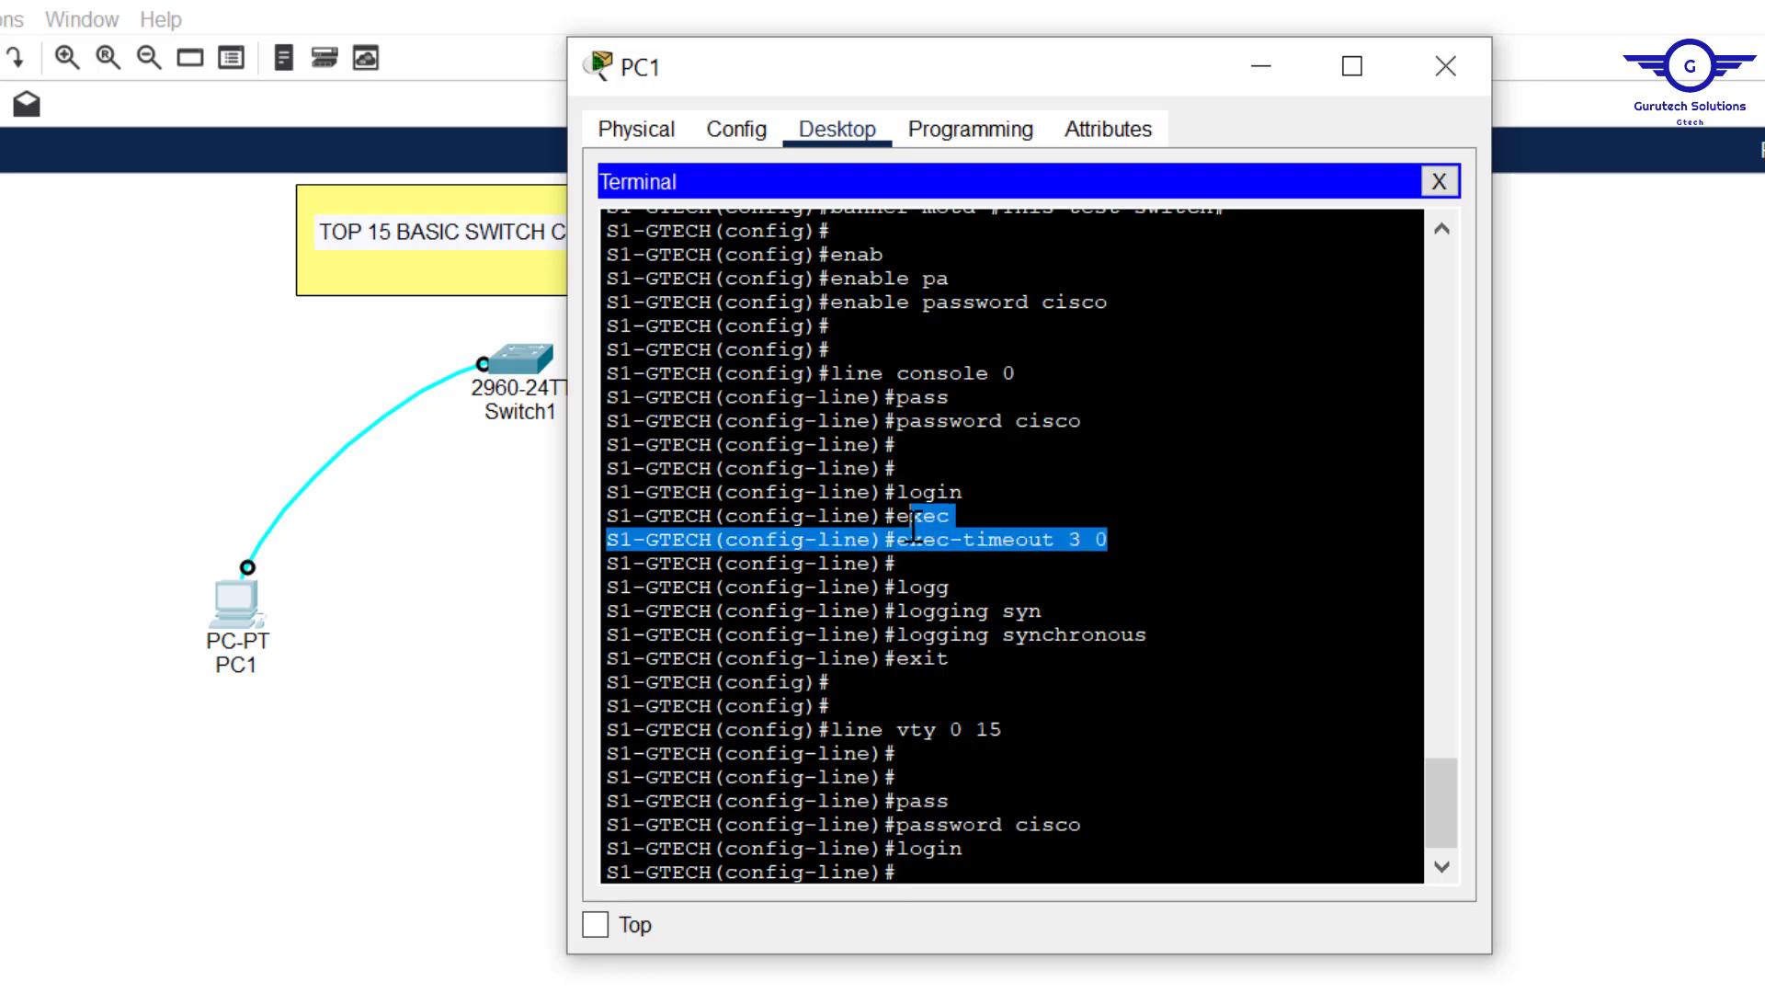
left_click_drag(1003, 729, 864, 731)
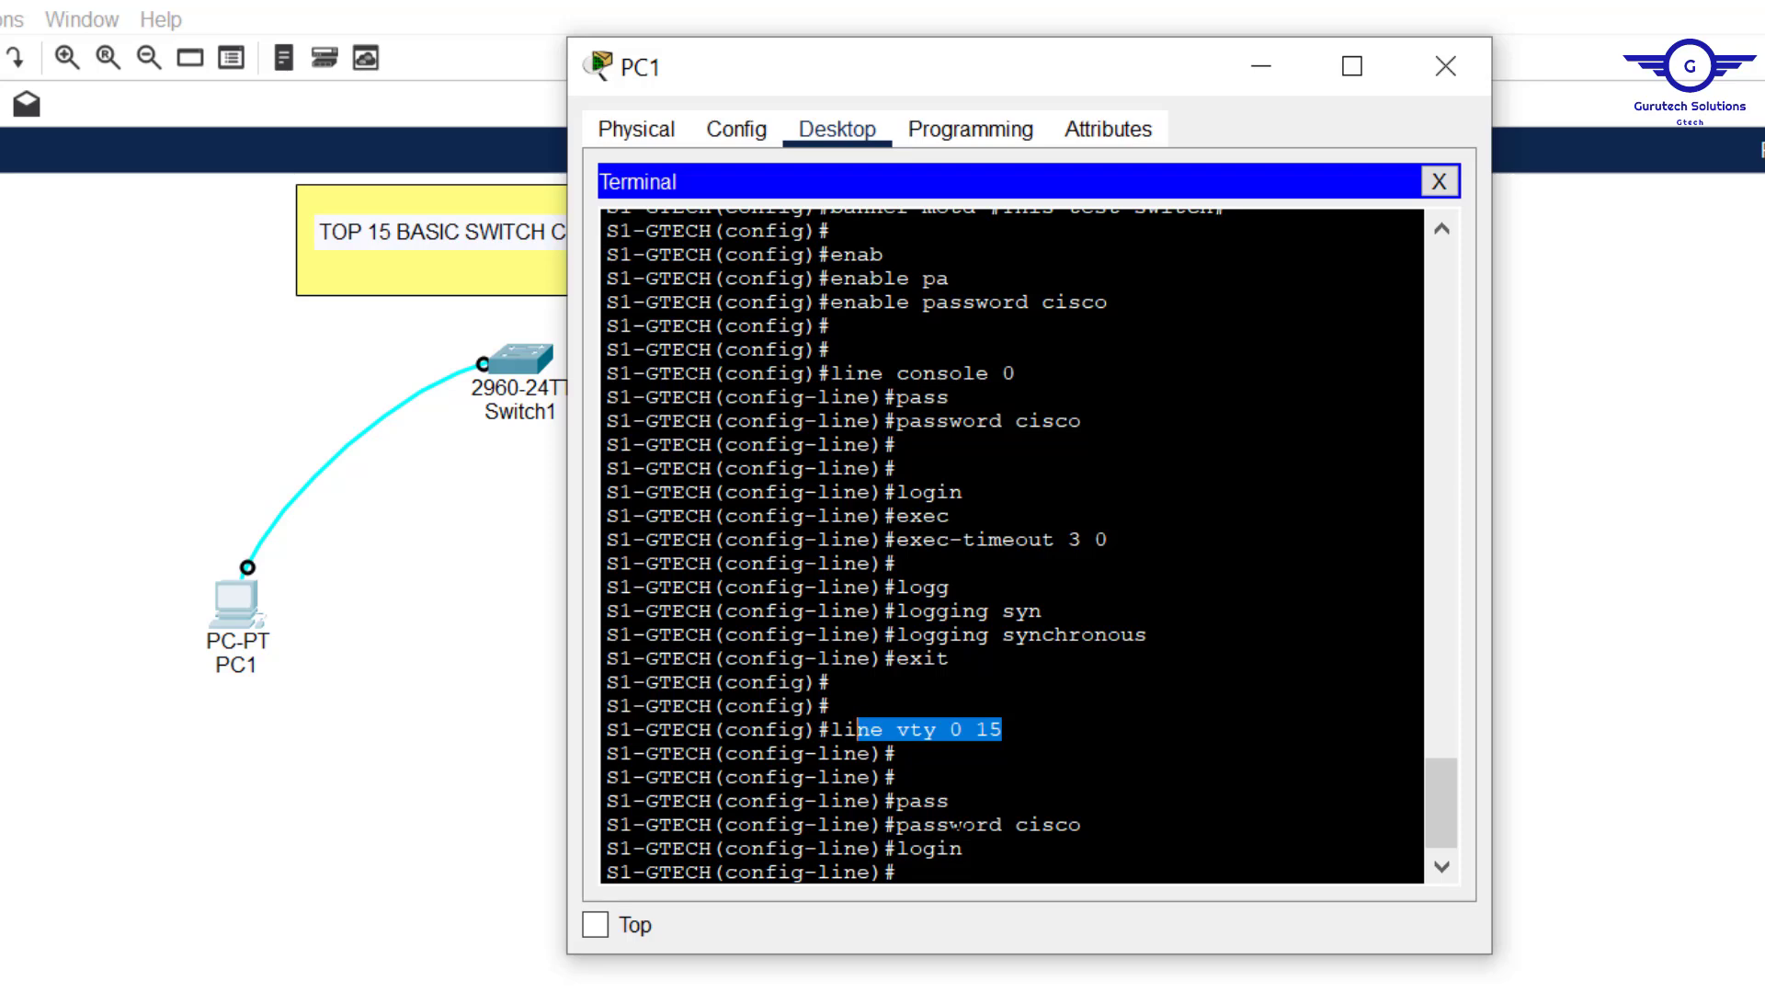
left_click(952, 882)
type("exe")
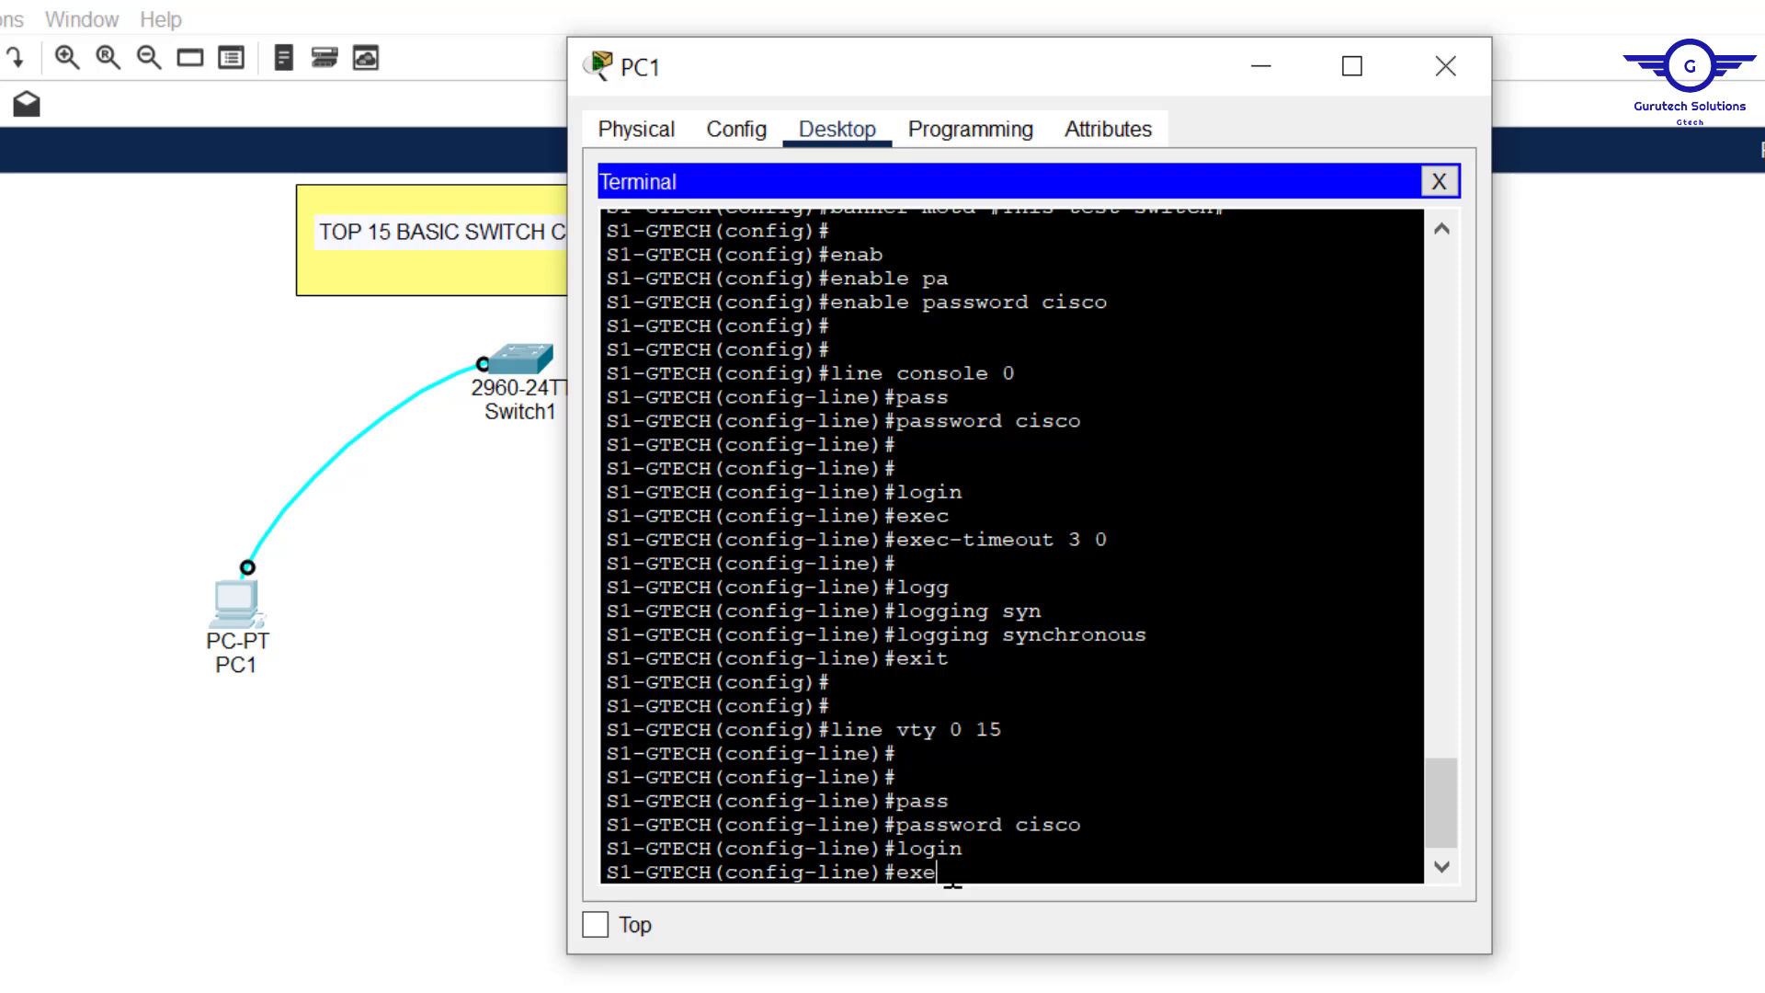
key("Tab")
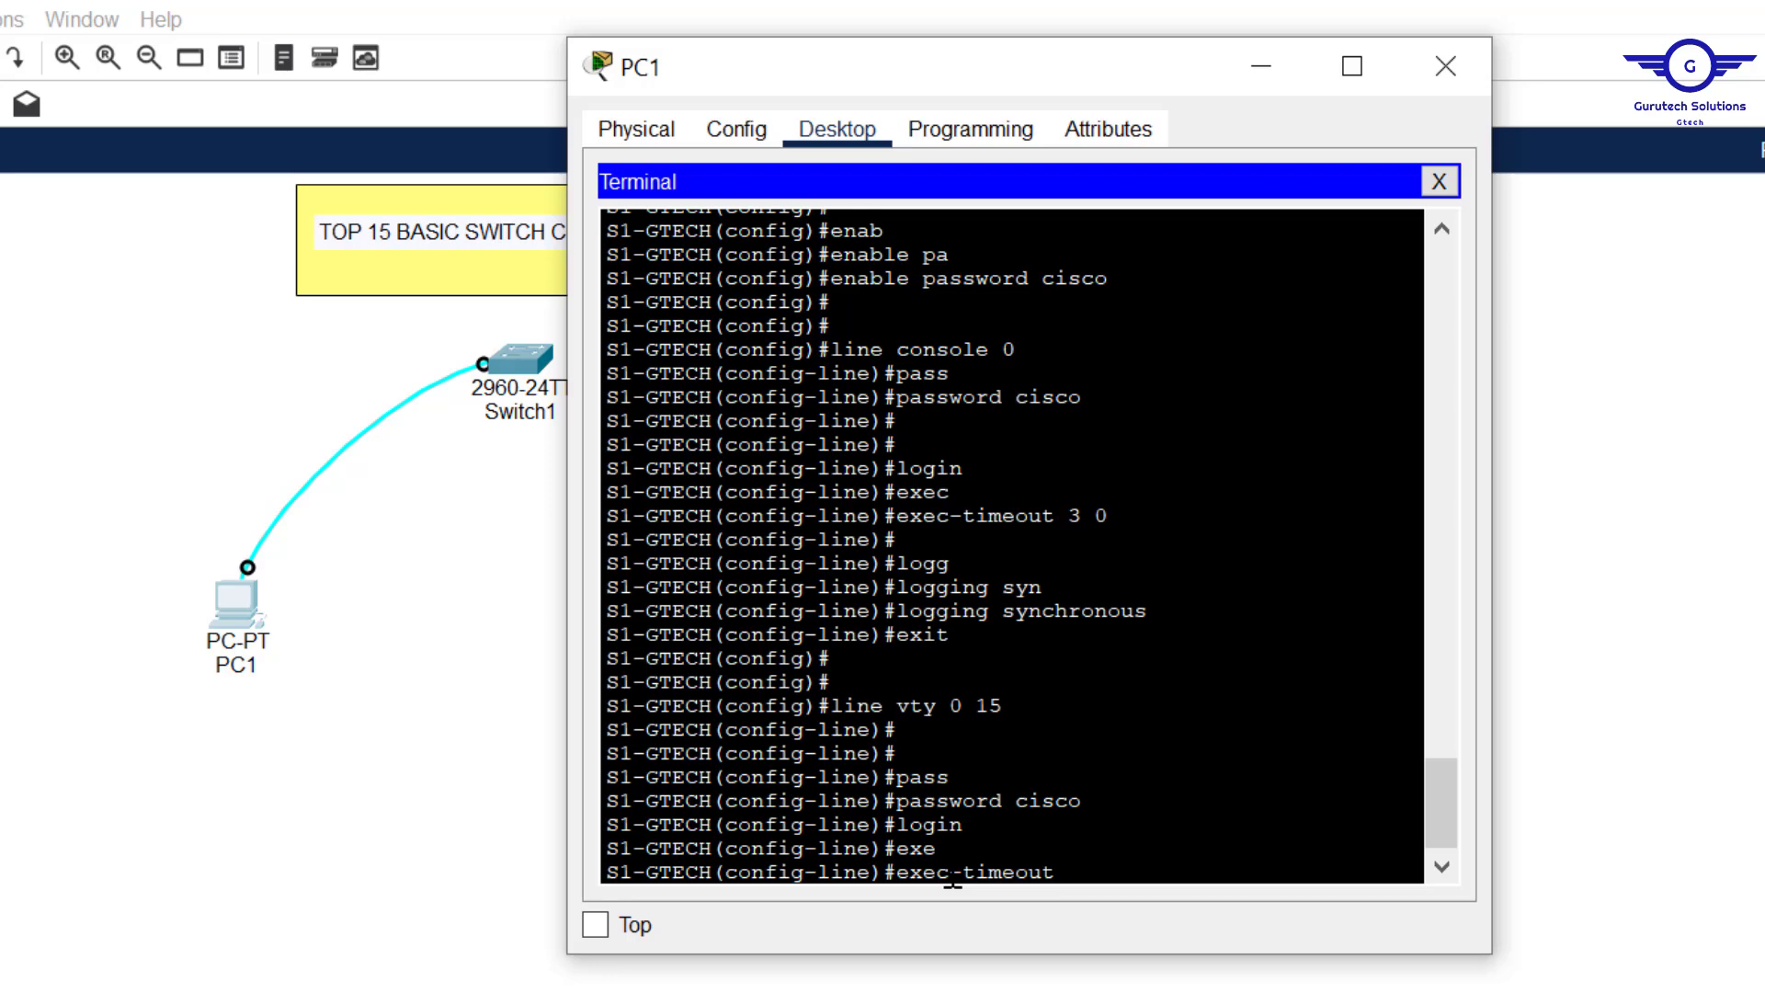
type("3 0")
key("Return")
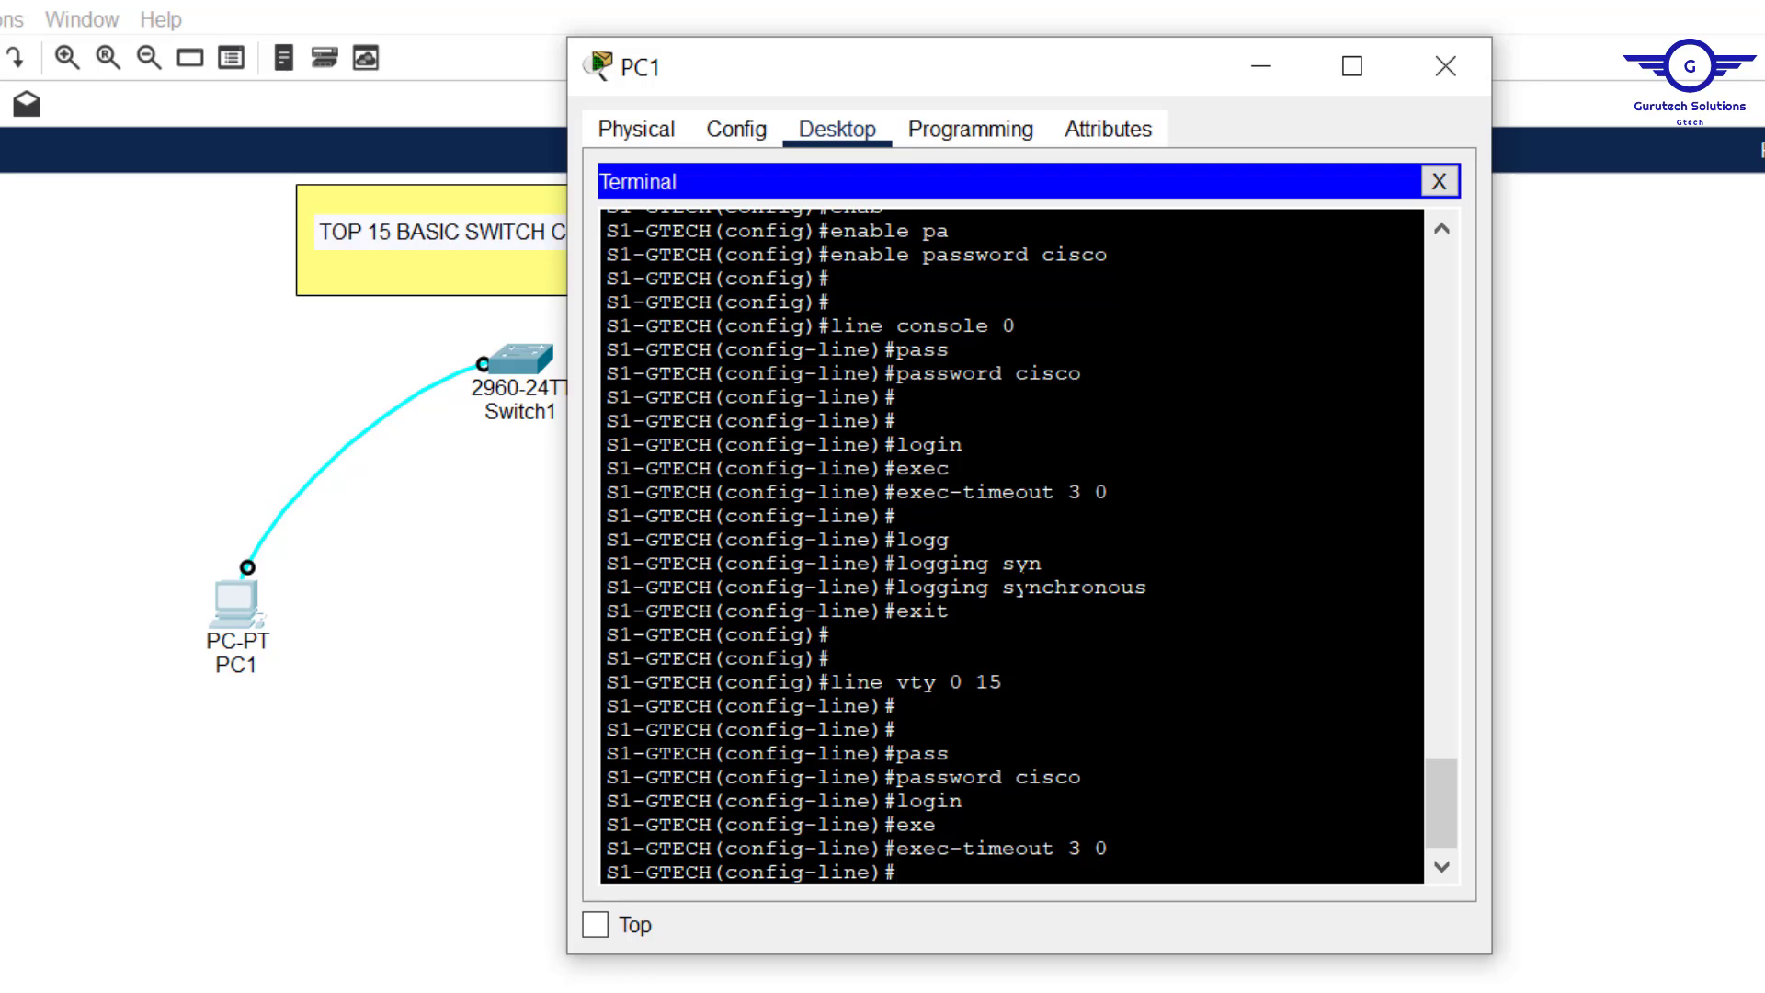
- Enable logging synchronous on the VTY lines and exit to global configuration
type("logg")
key("Tab")
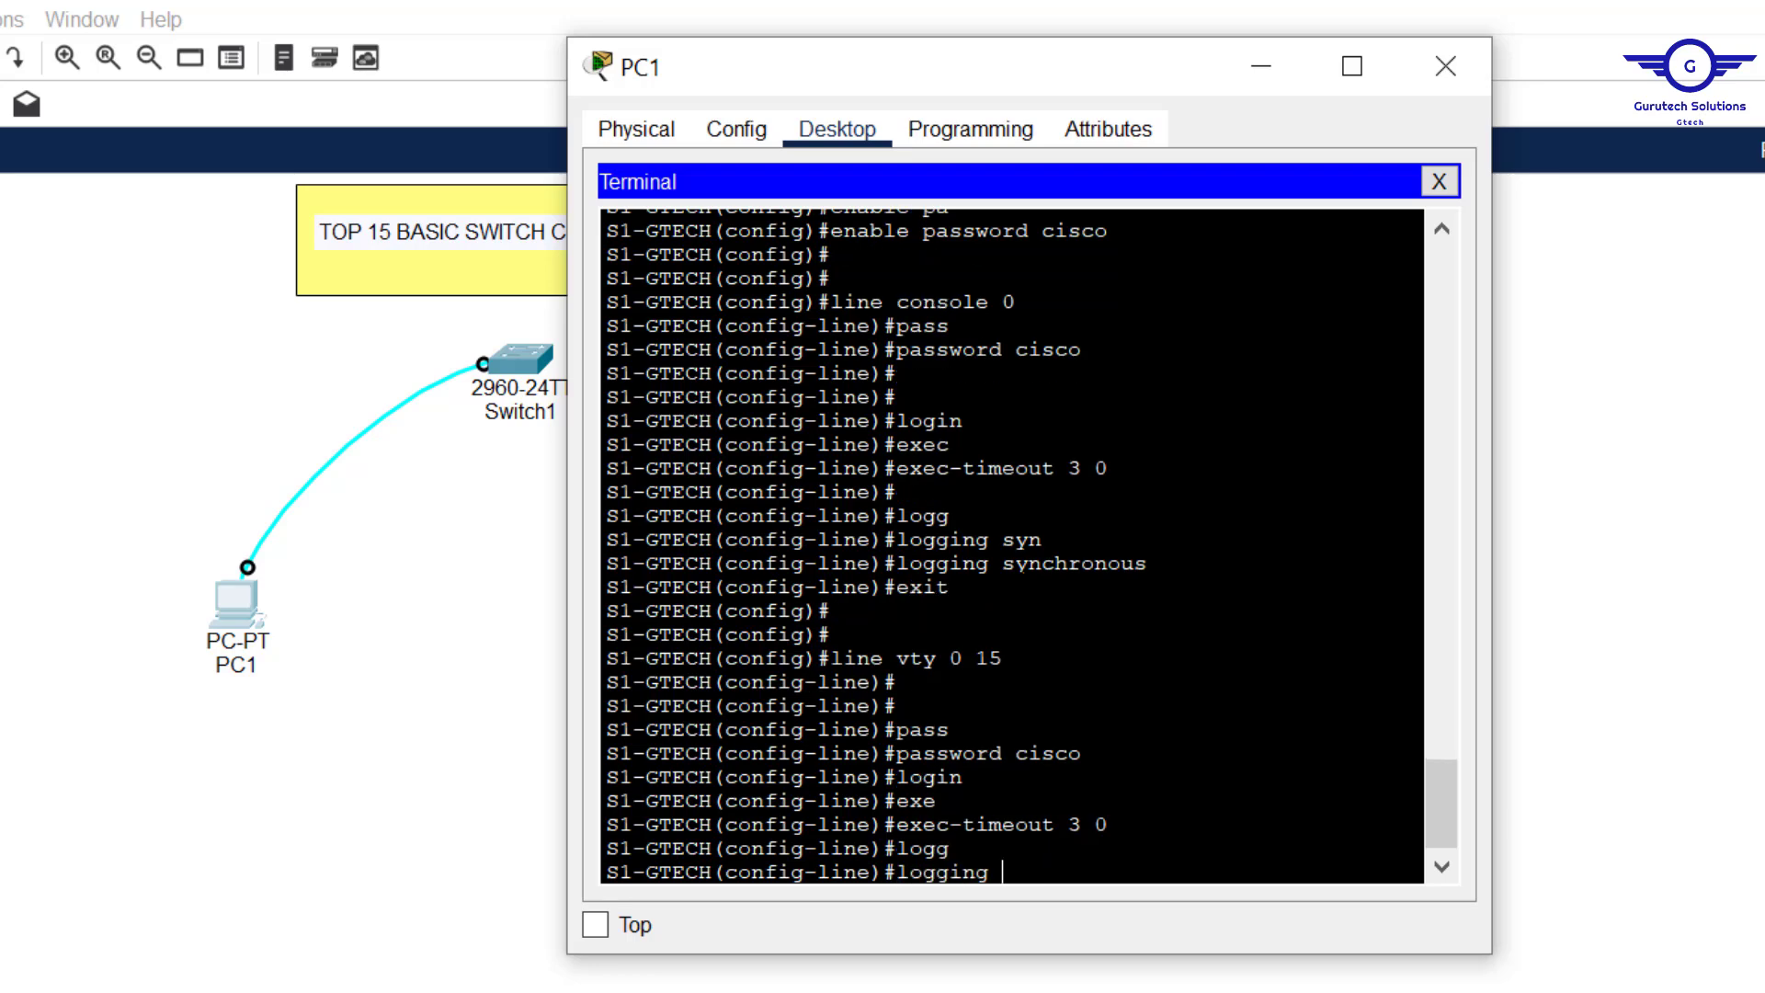
type("syn")
key("Tab")
key("Return")
type("exi")
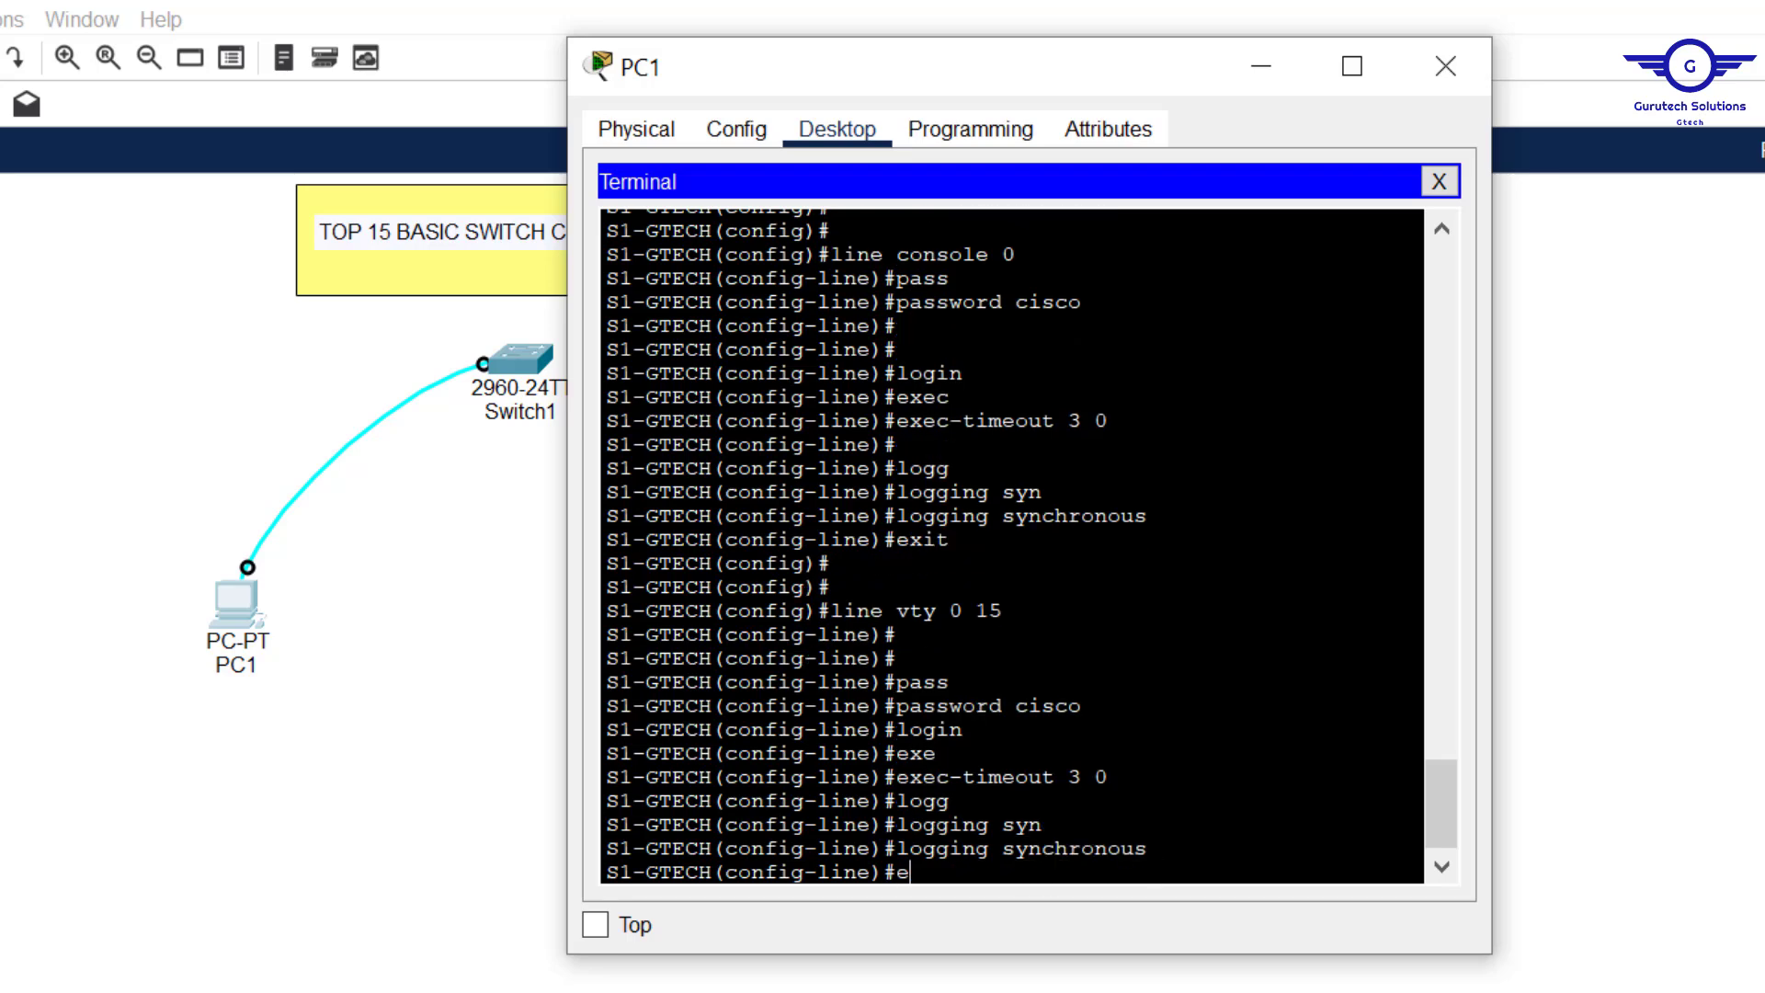
type("t")
key("Return")
key("Return")
key("Return")
key("Return")
key("Return")
key("Return")
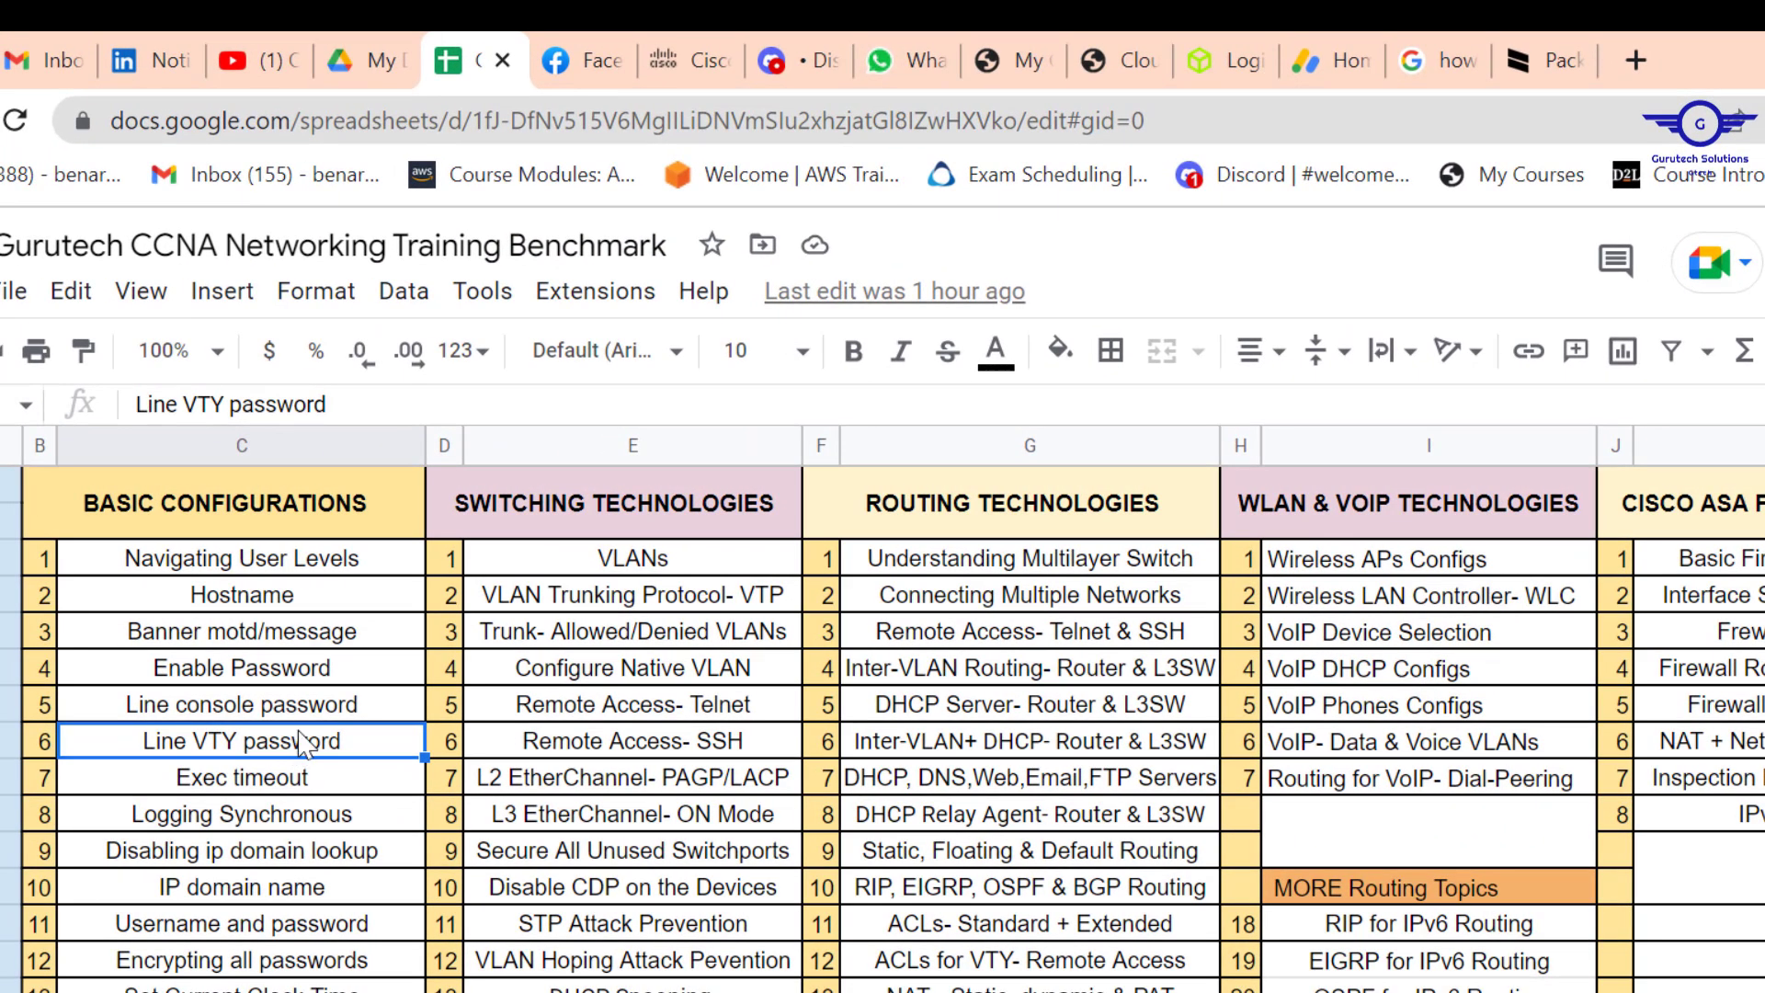
- Review checklist items from Line console password through Disabling ip domain lookup
left_click_drag(304, 709, 292, 821)
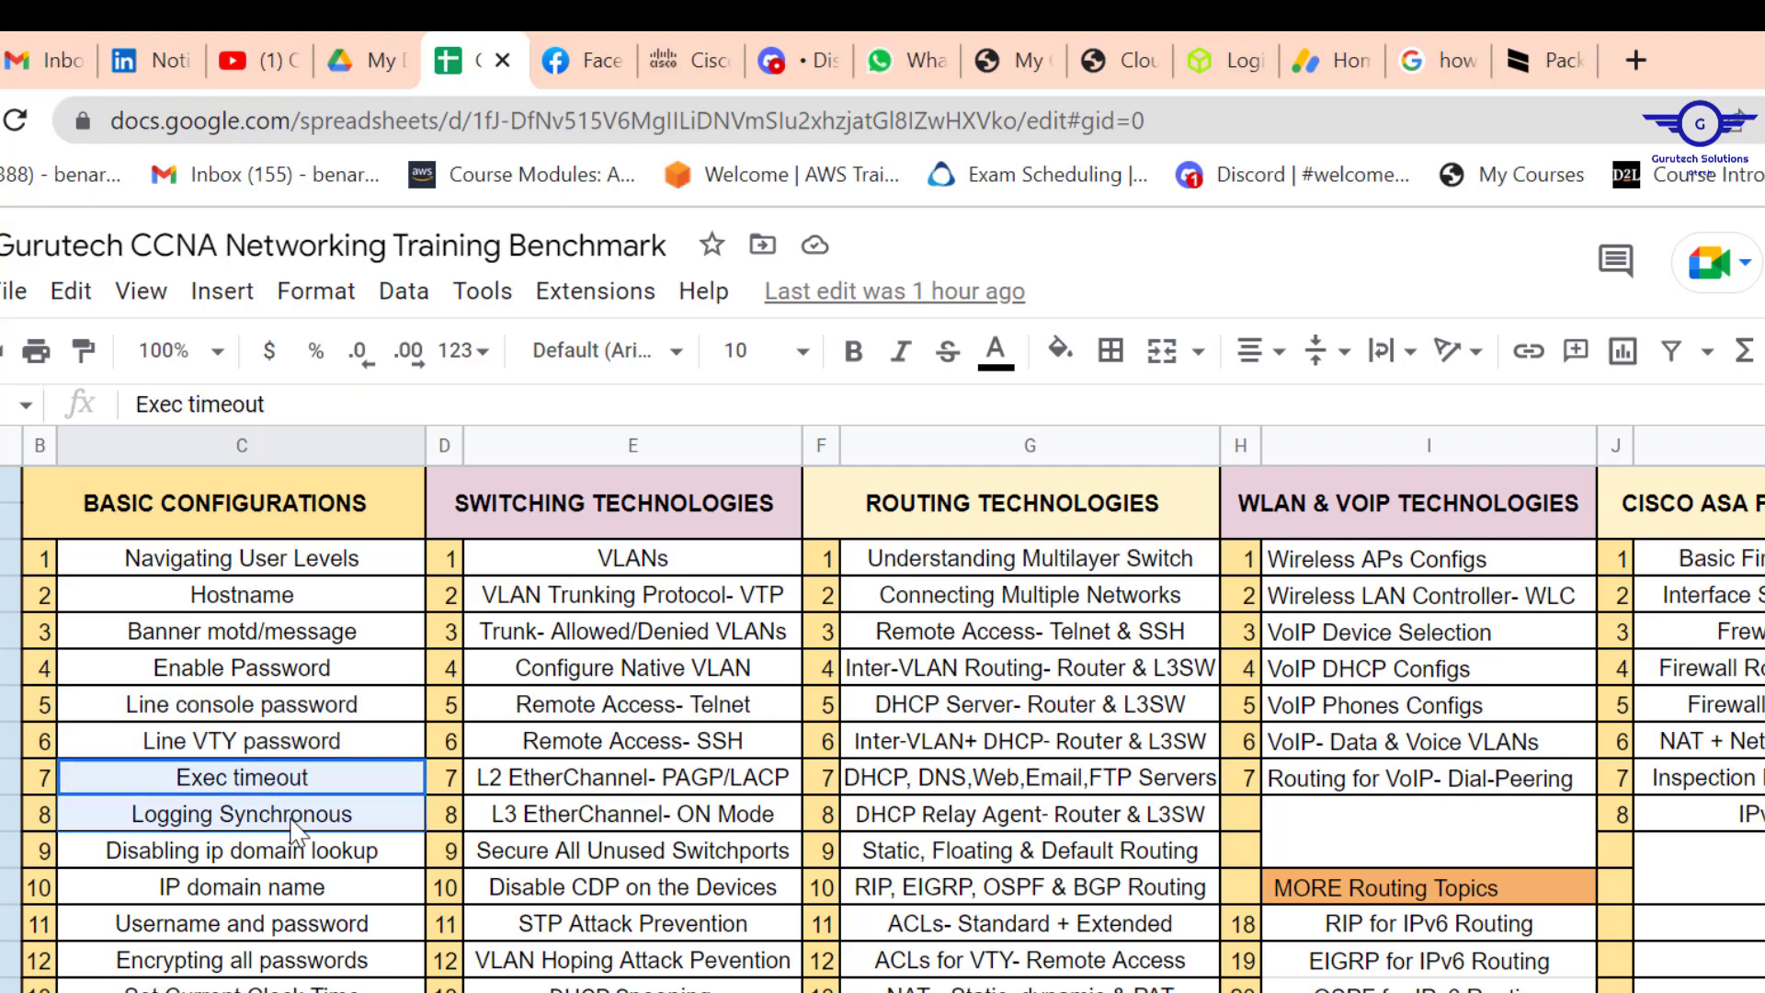
left_click(308, 746)
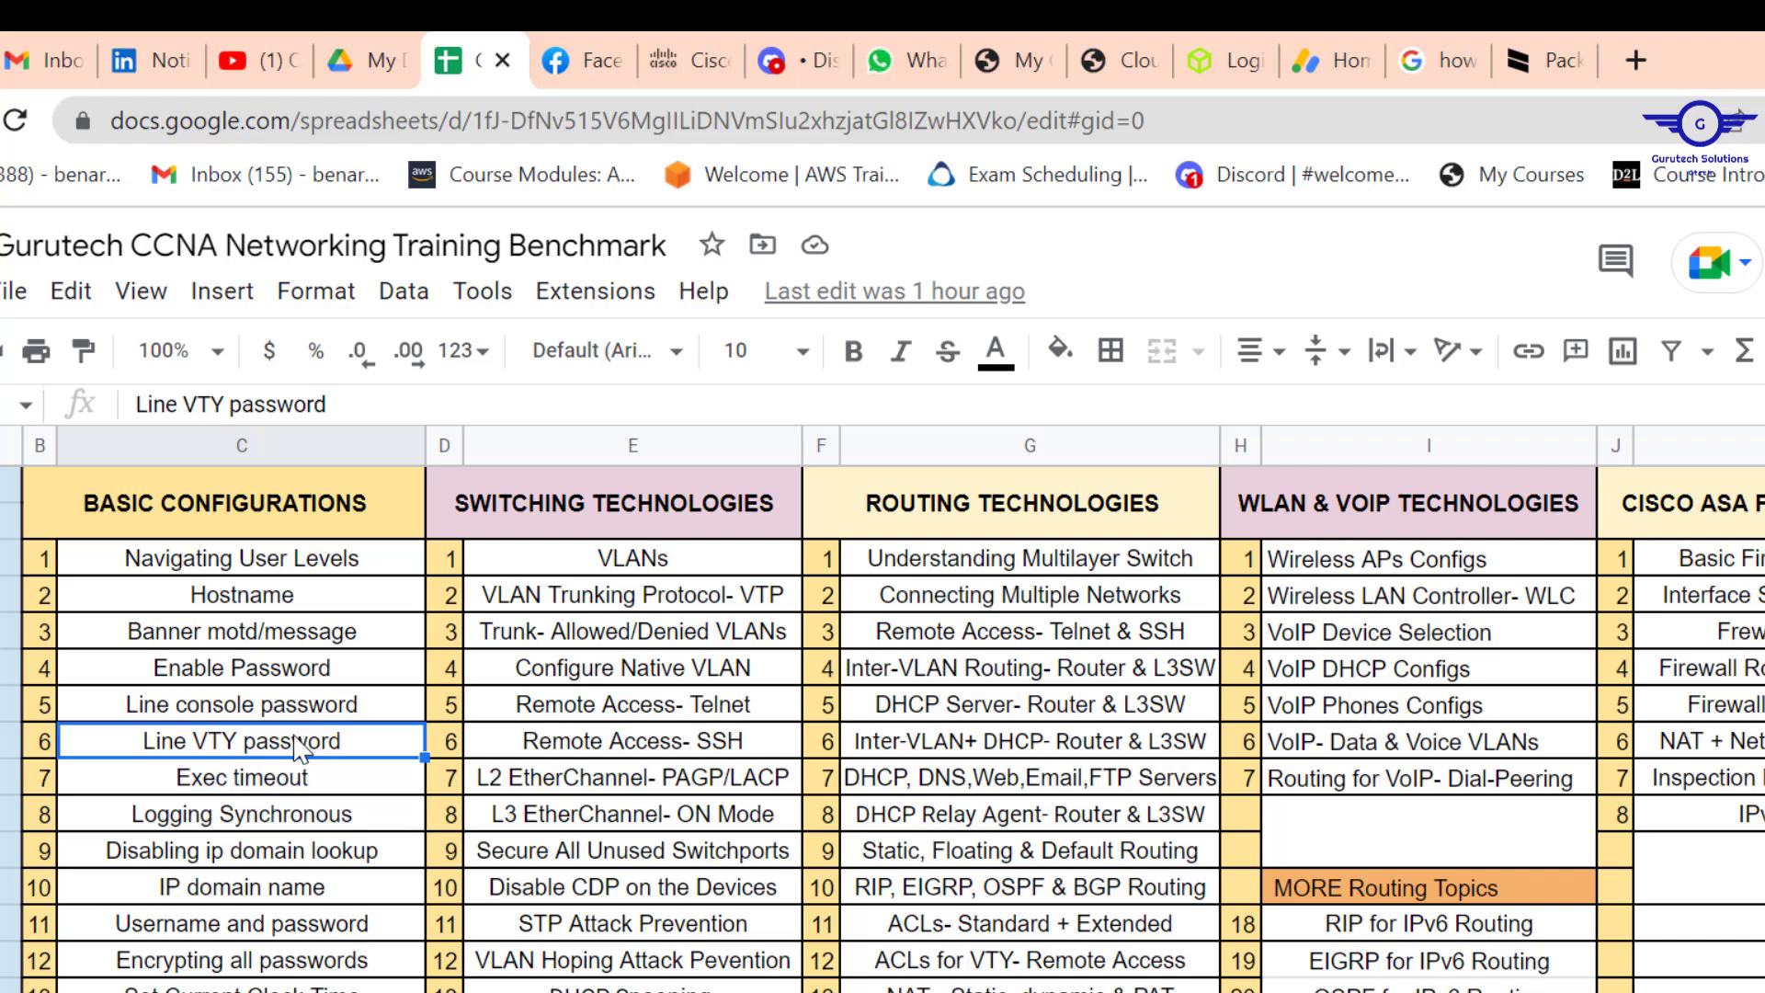
left_click(313, 706)
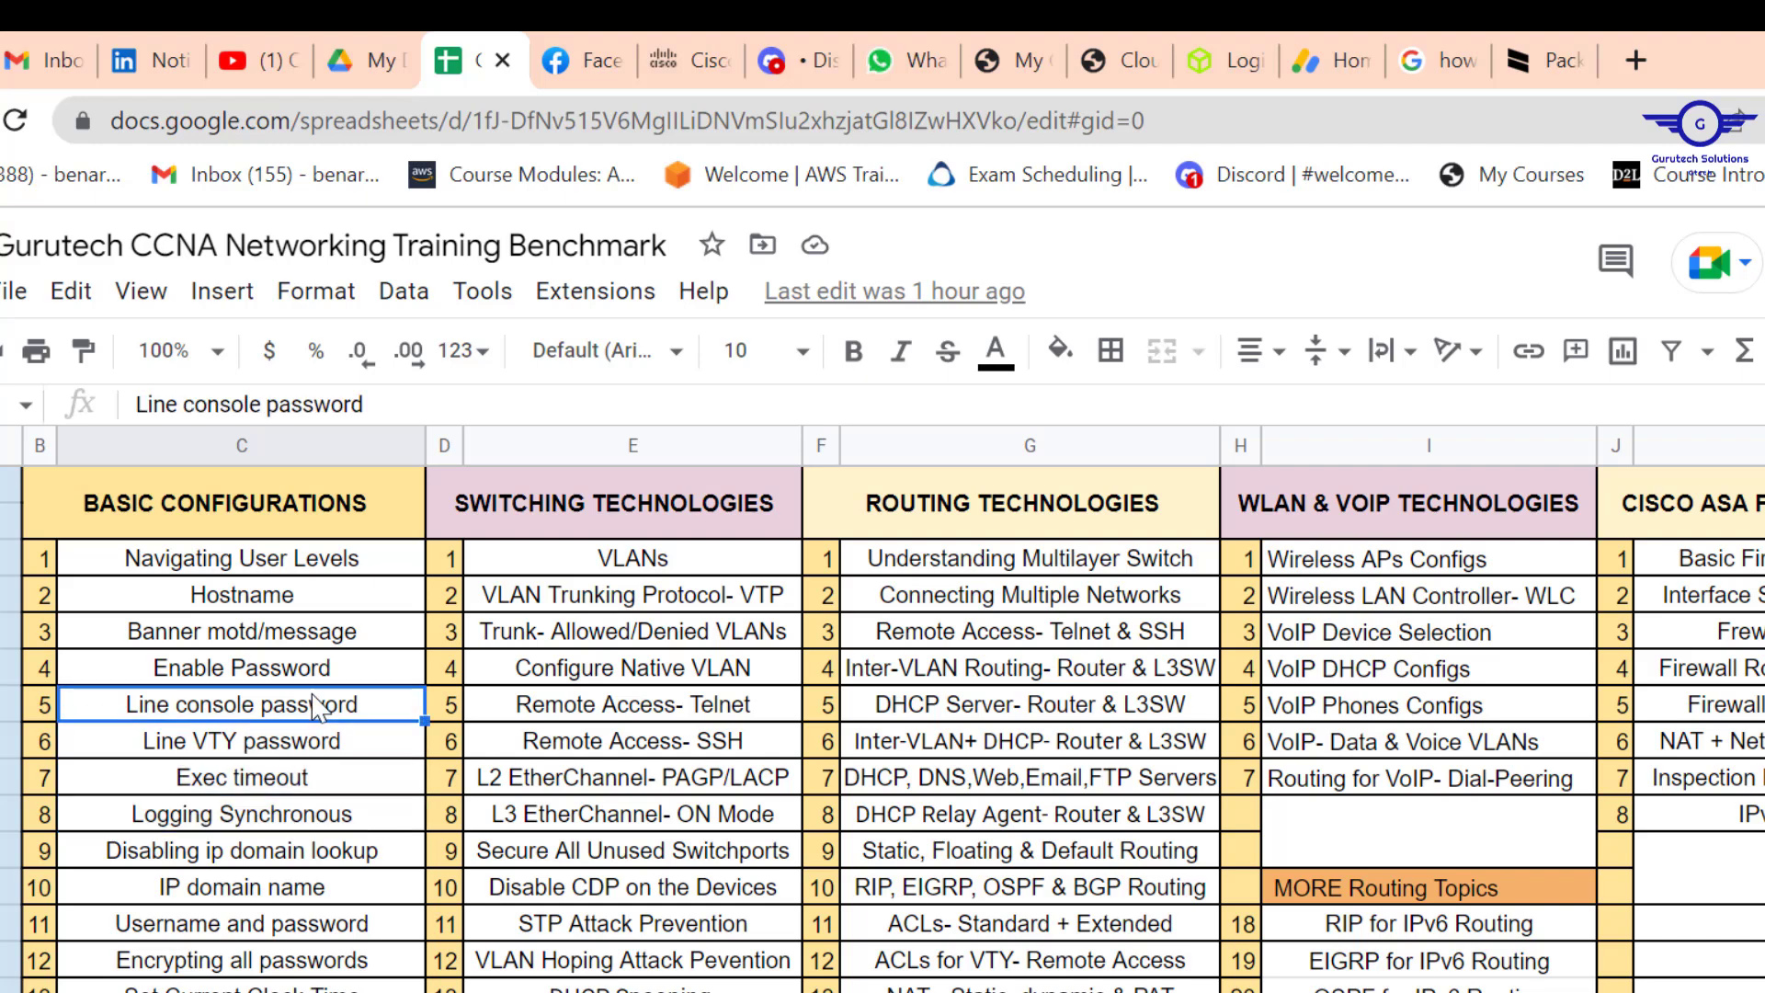
left_click(241, 825)
left_click(196, 859)
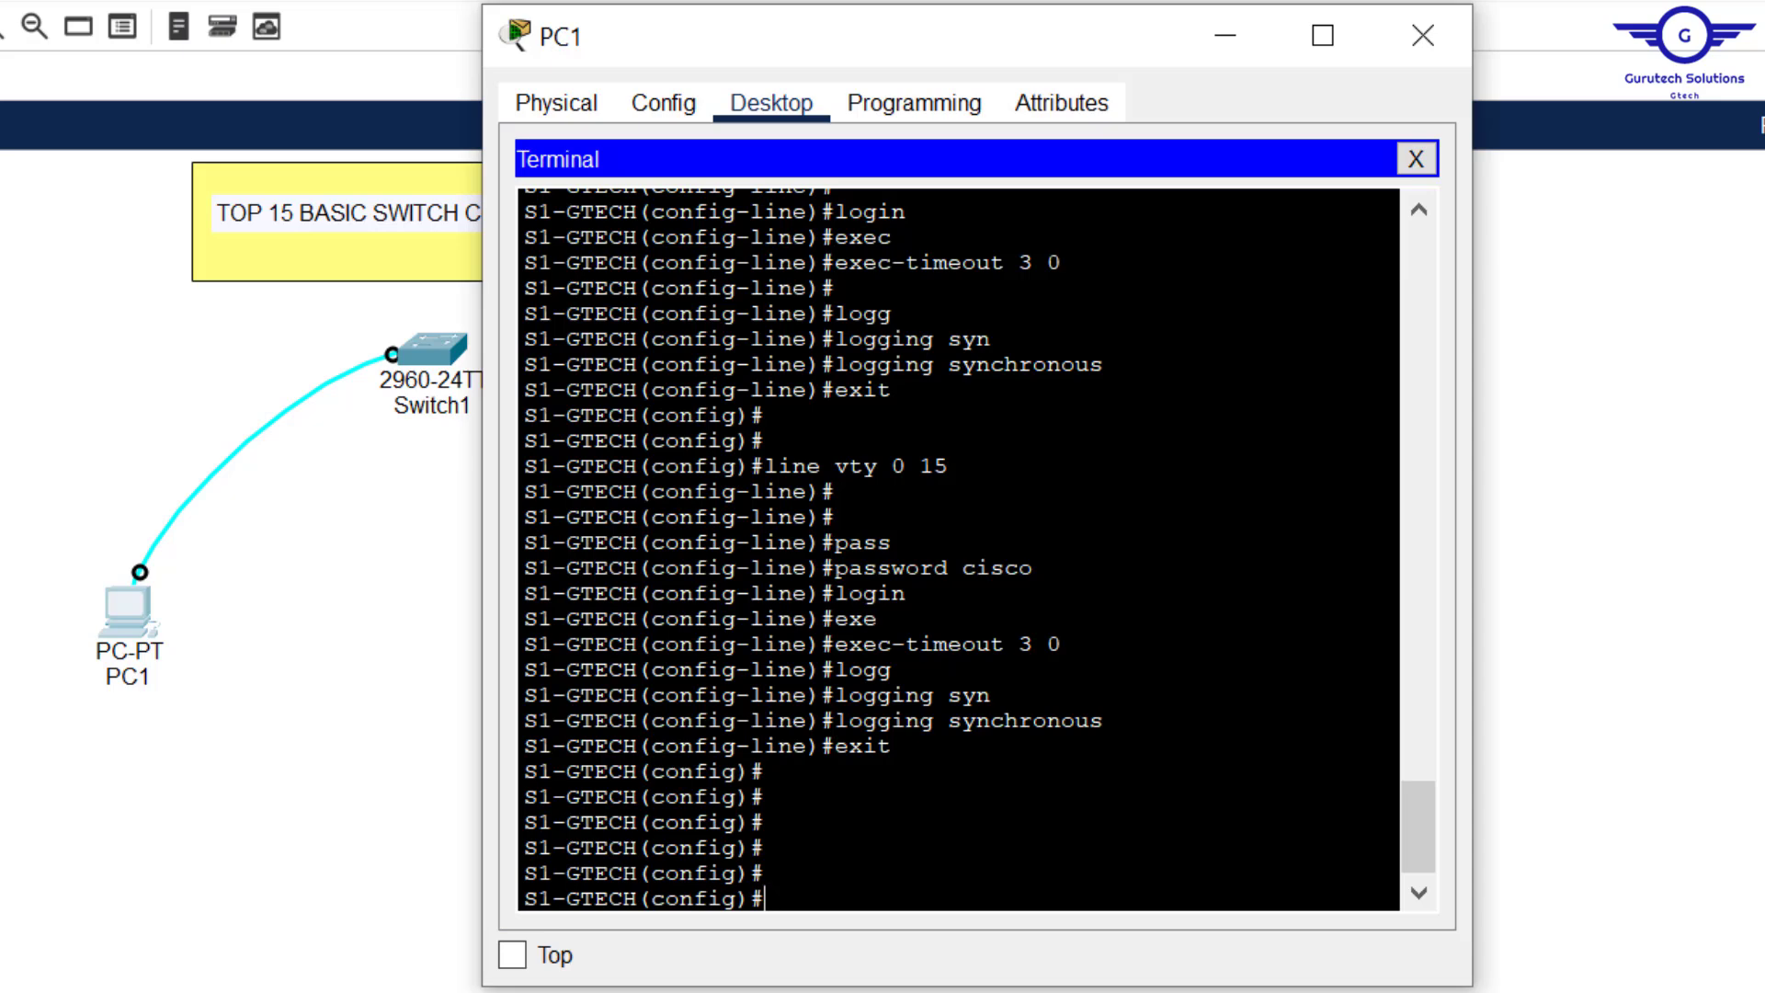
- Disable DNS lookup on S1-GTECH with no ip domain lookup
type("no ip domain")
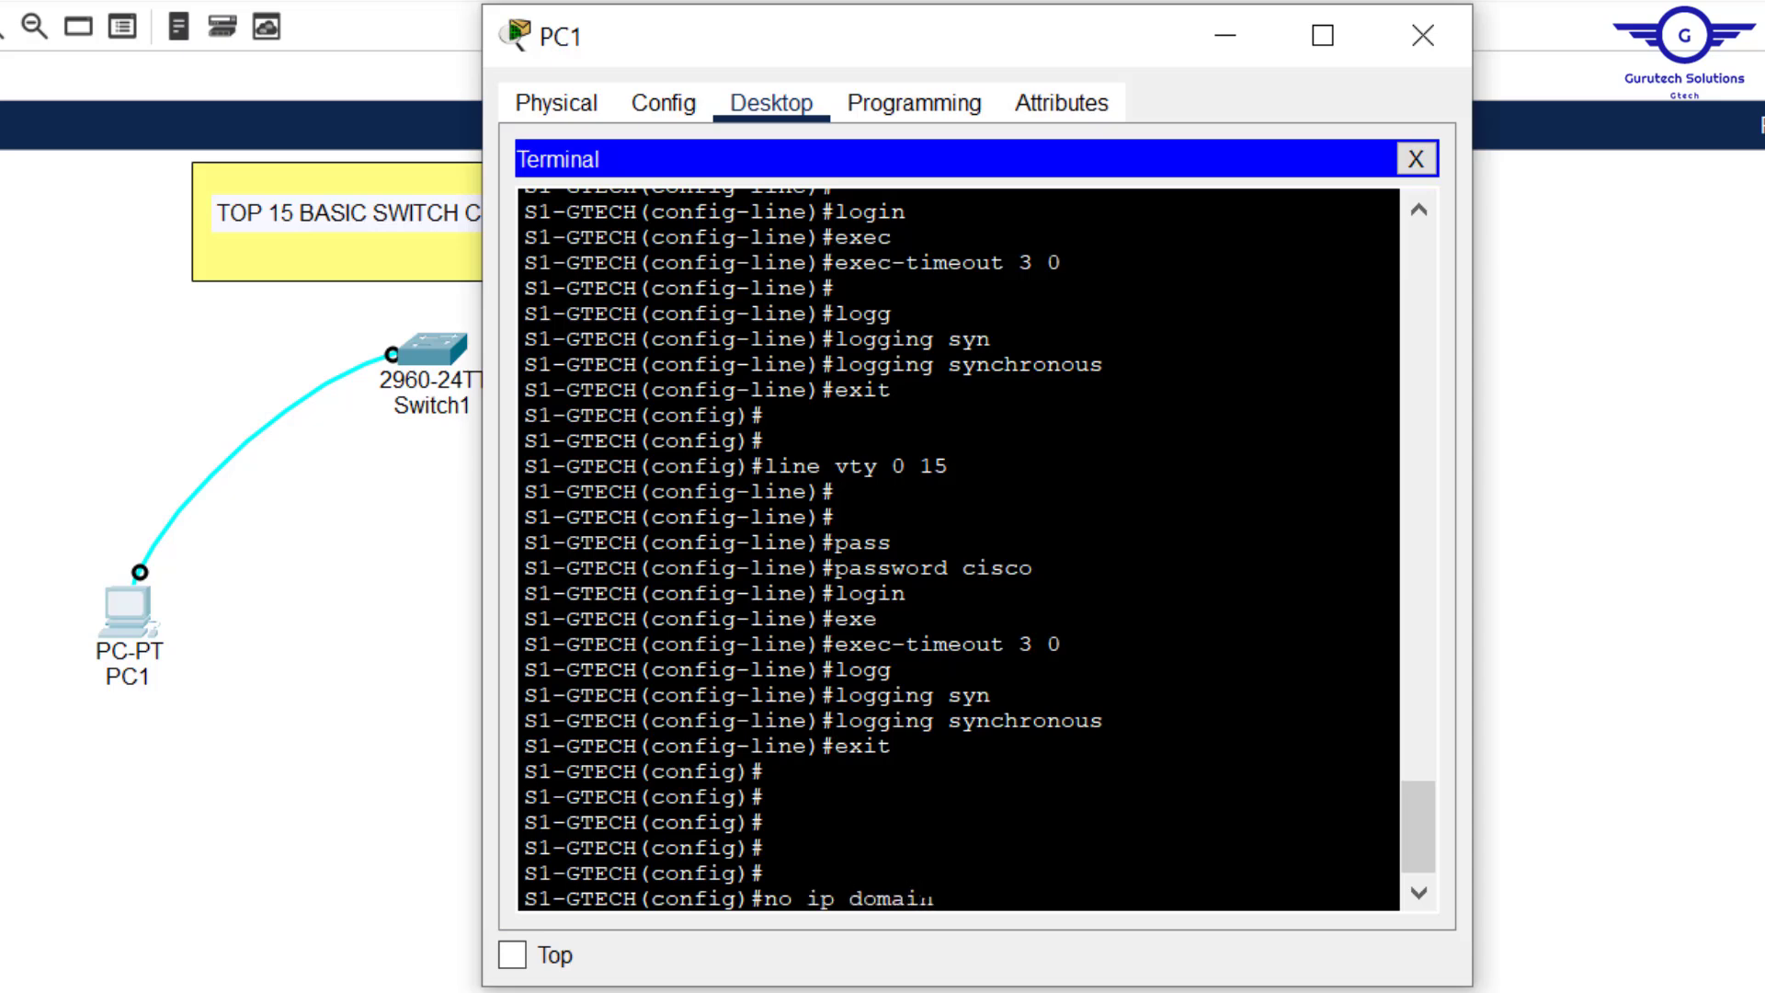
type(" loo")
key("Tab")
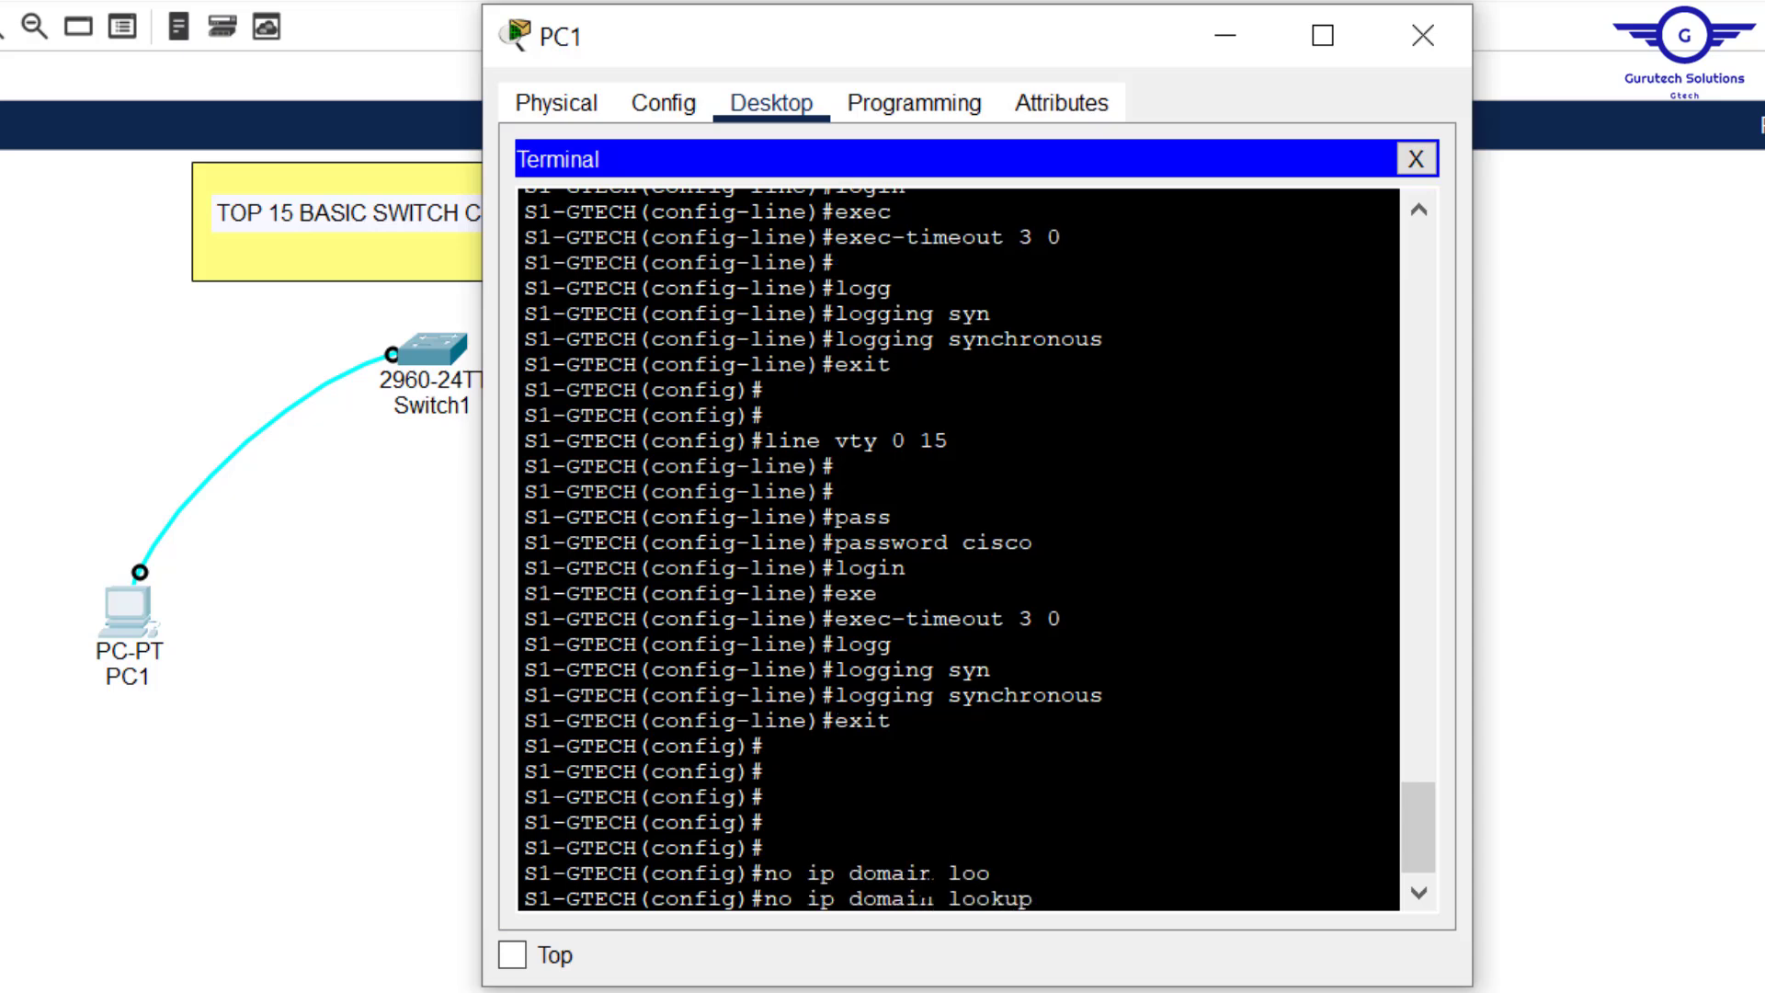
key("Return")
key("Return")
key("Return")
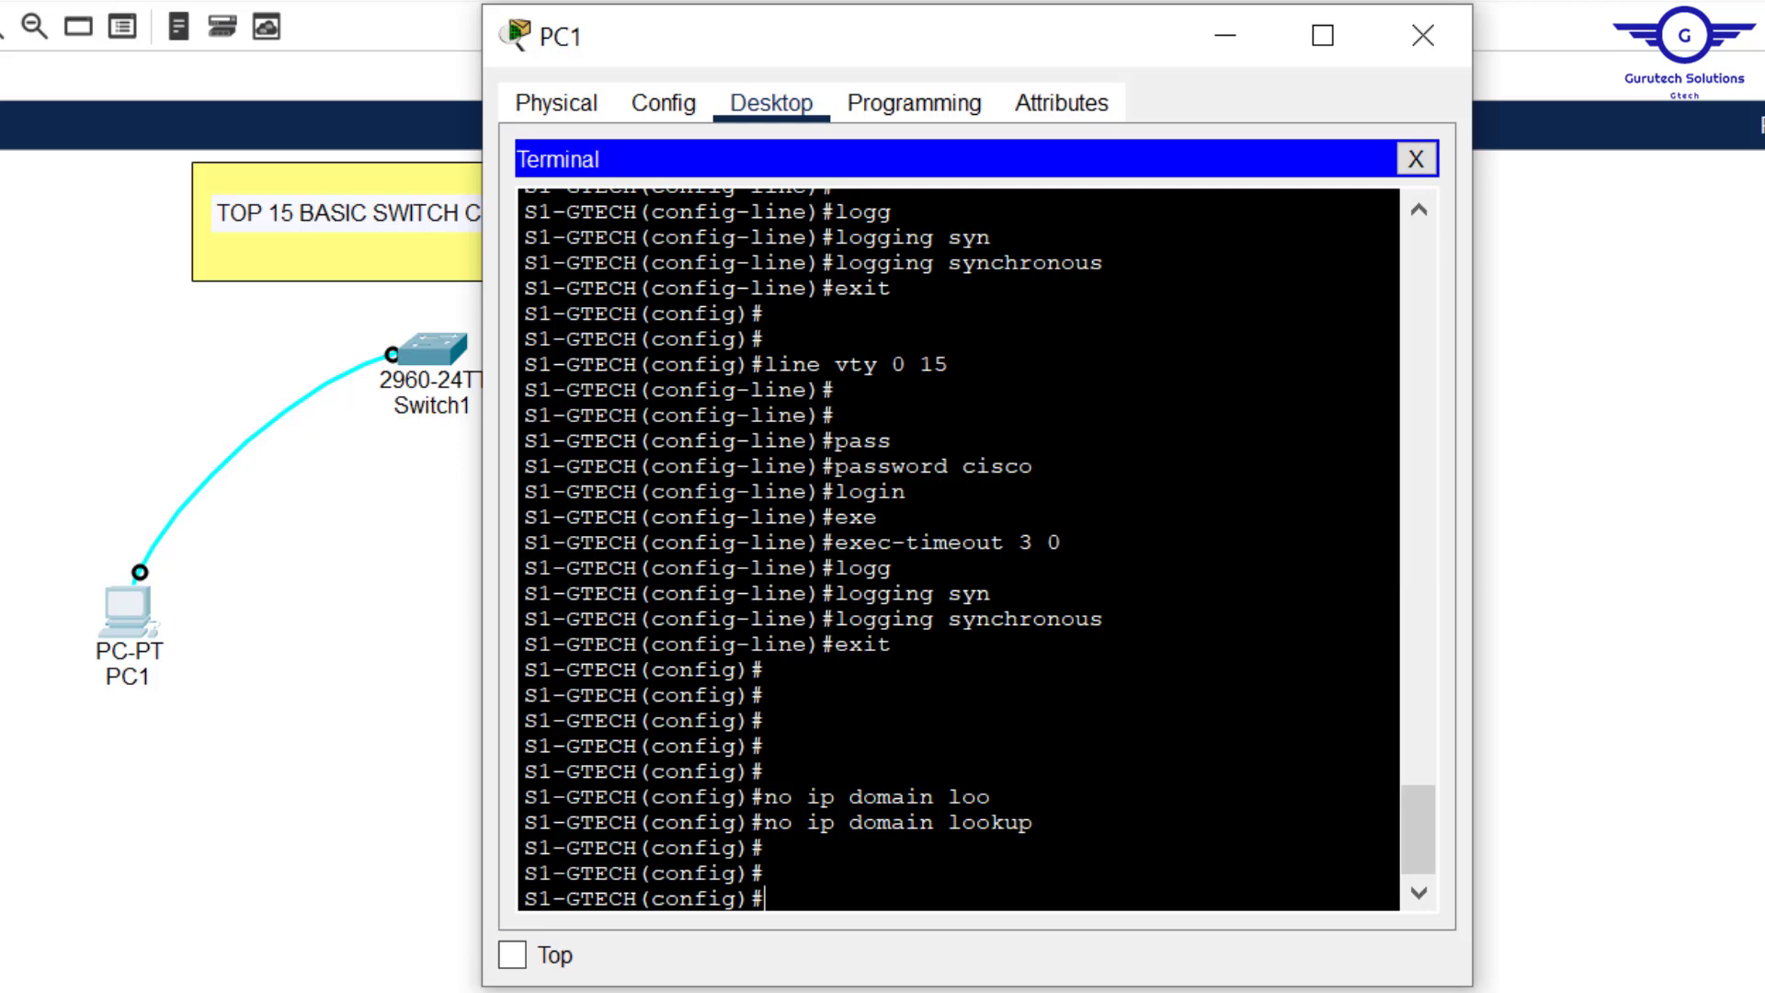
key("alt+Tab")
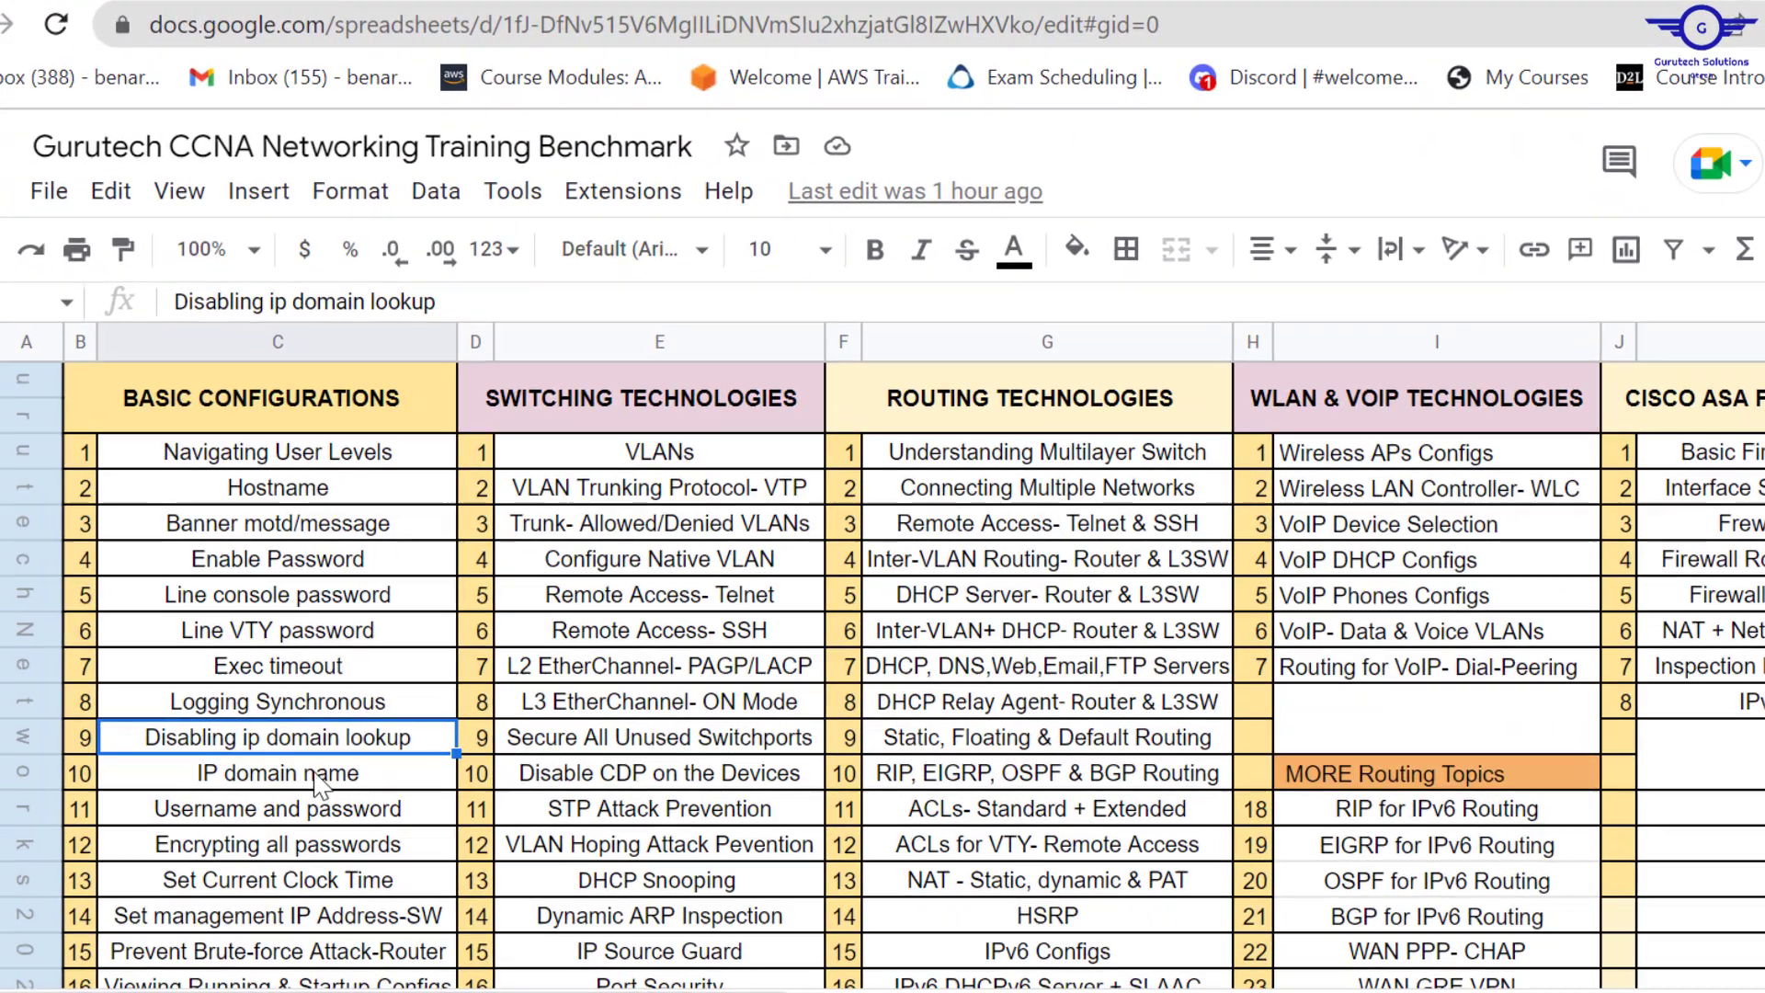
- Check the IP domain name and Username and password checklist items
left_click(292, 777)
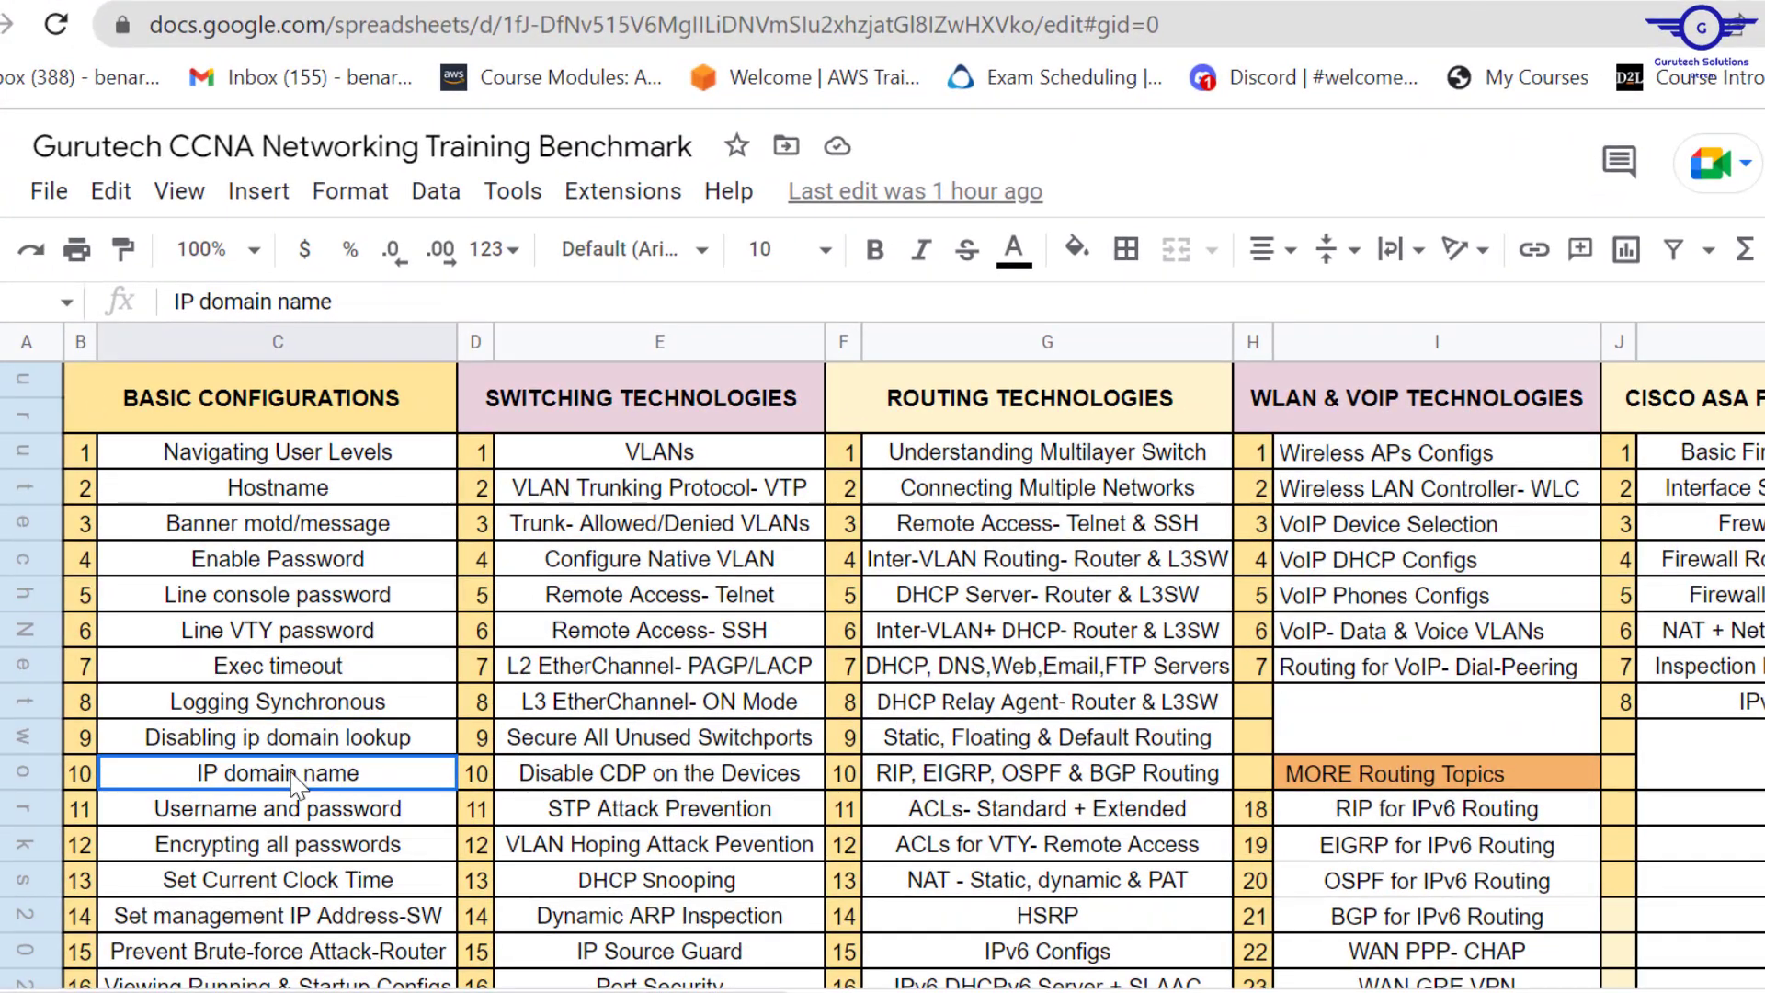
left_click(231, 811)
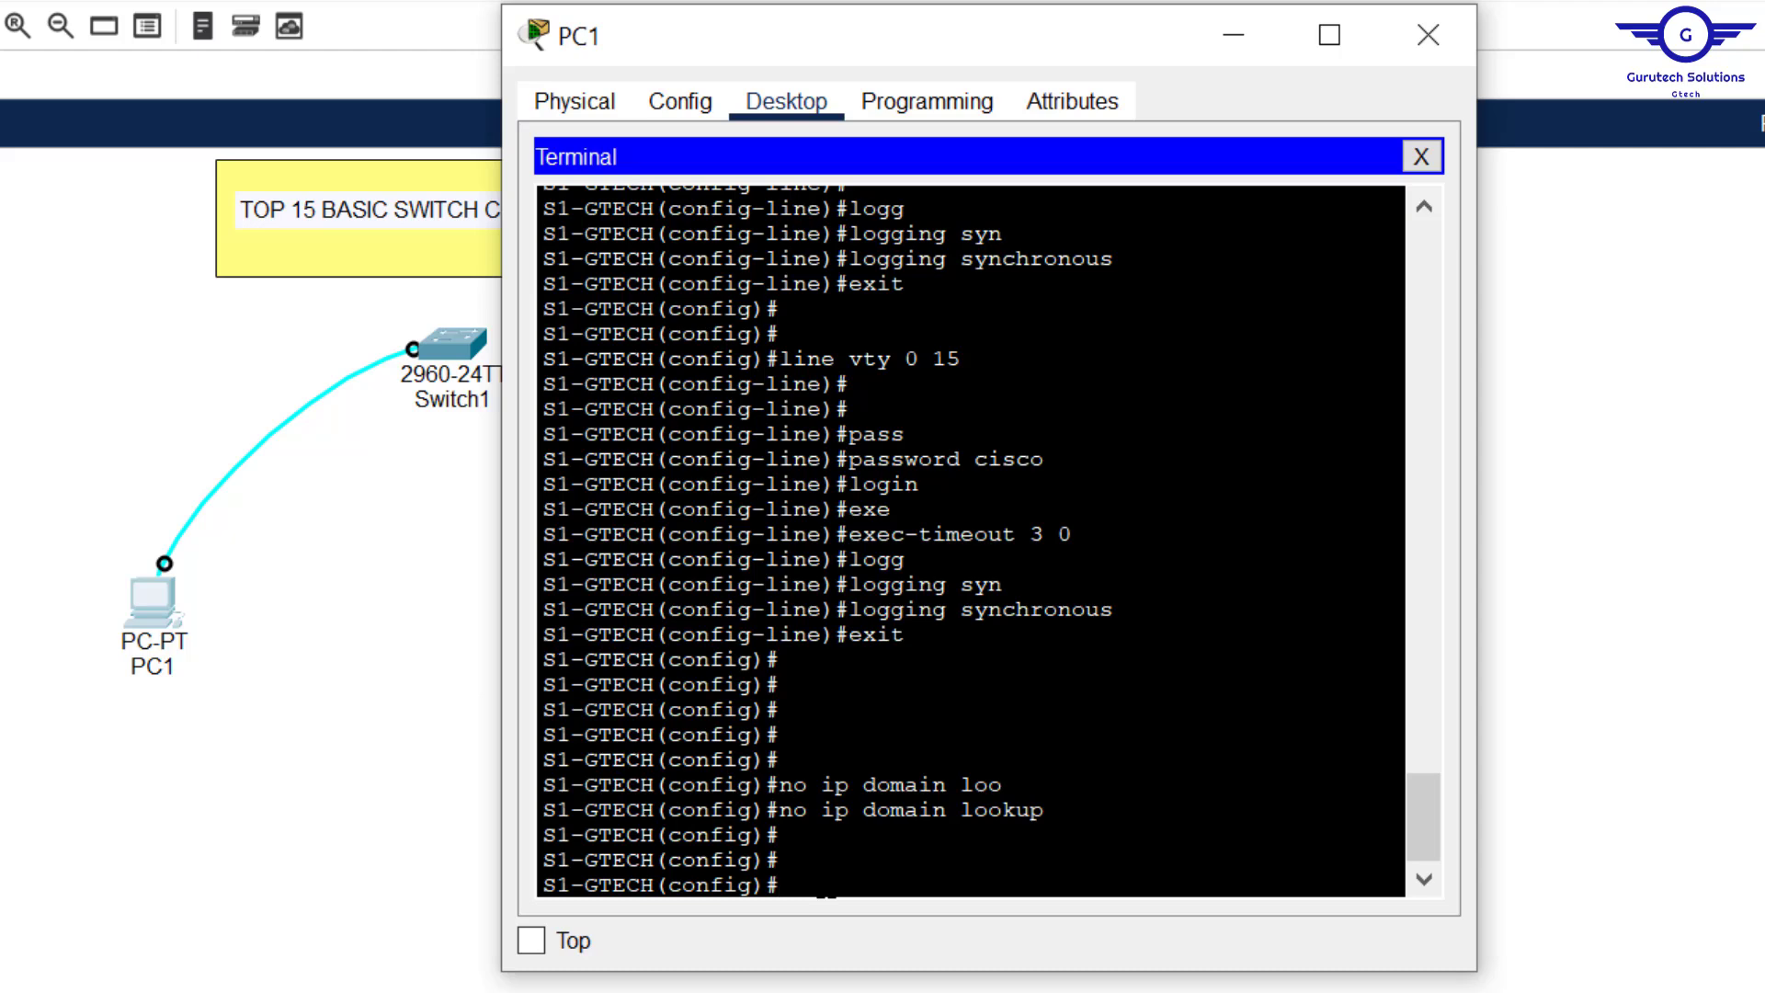
- Set the switch's domain name to cisco.com with ip domain-name
type("ip doma")
key("Tab")
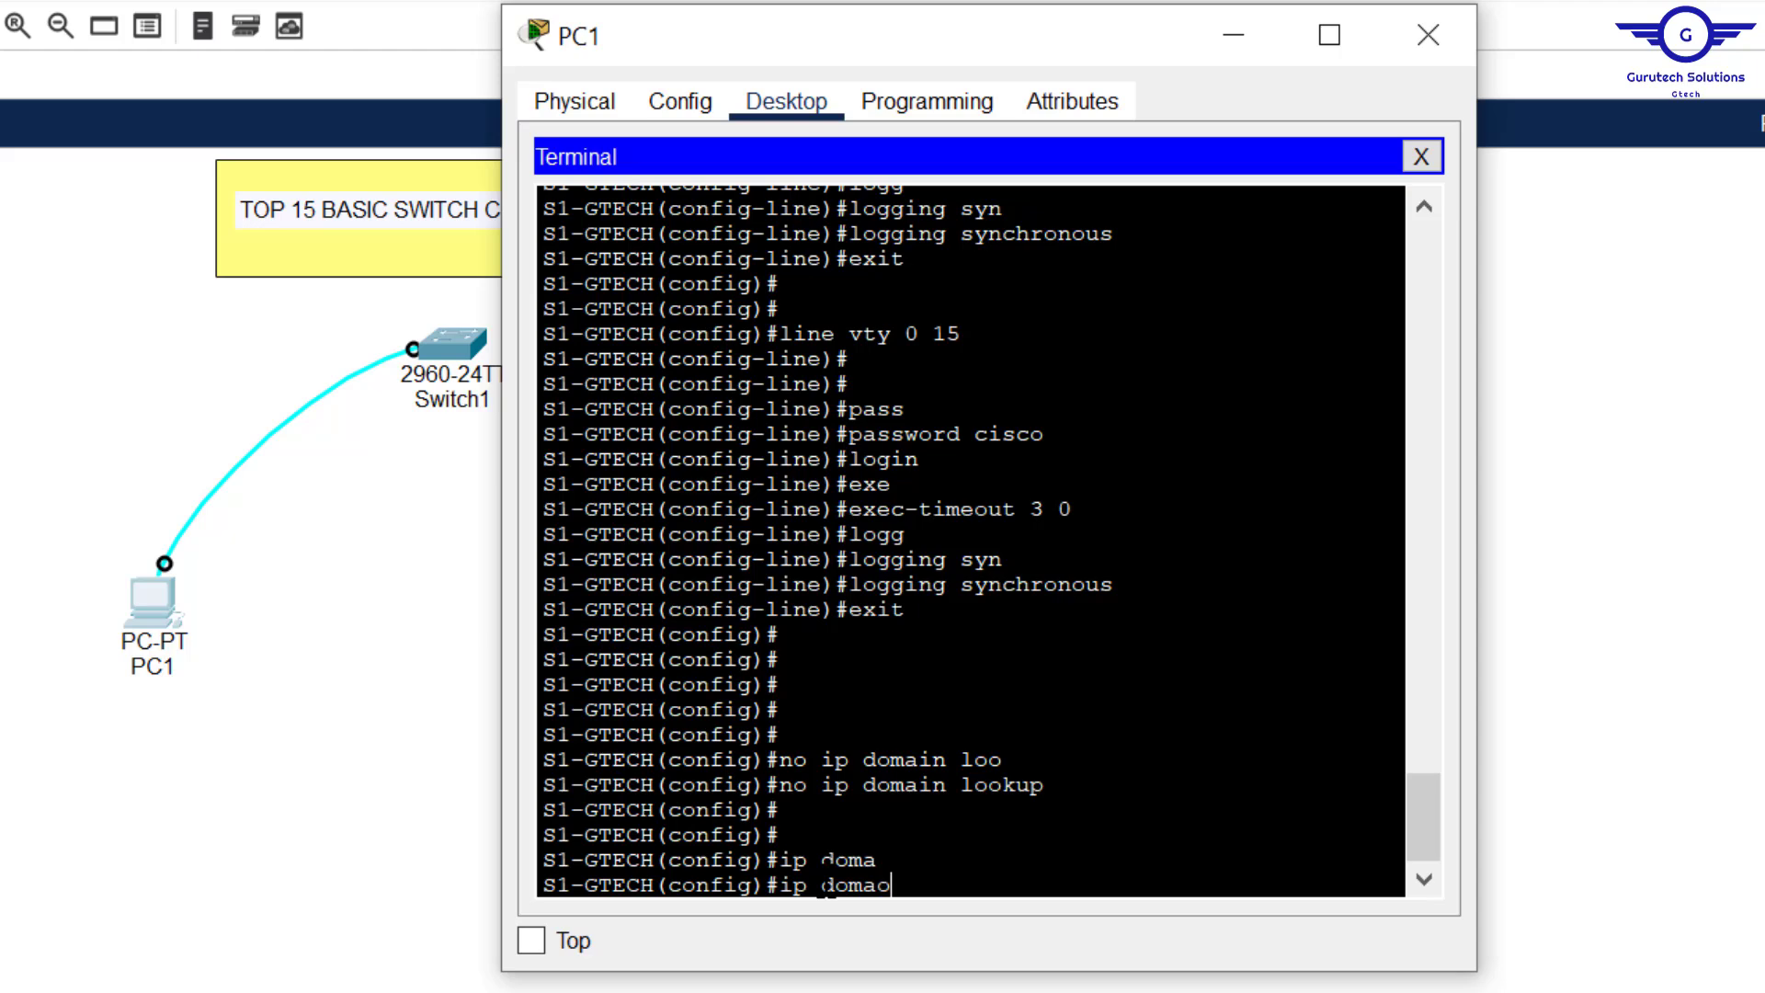
type("in")
key("Tab")
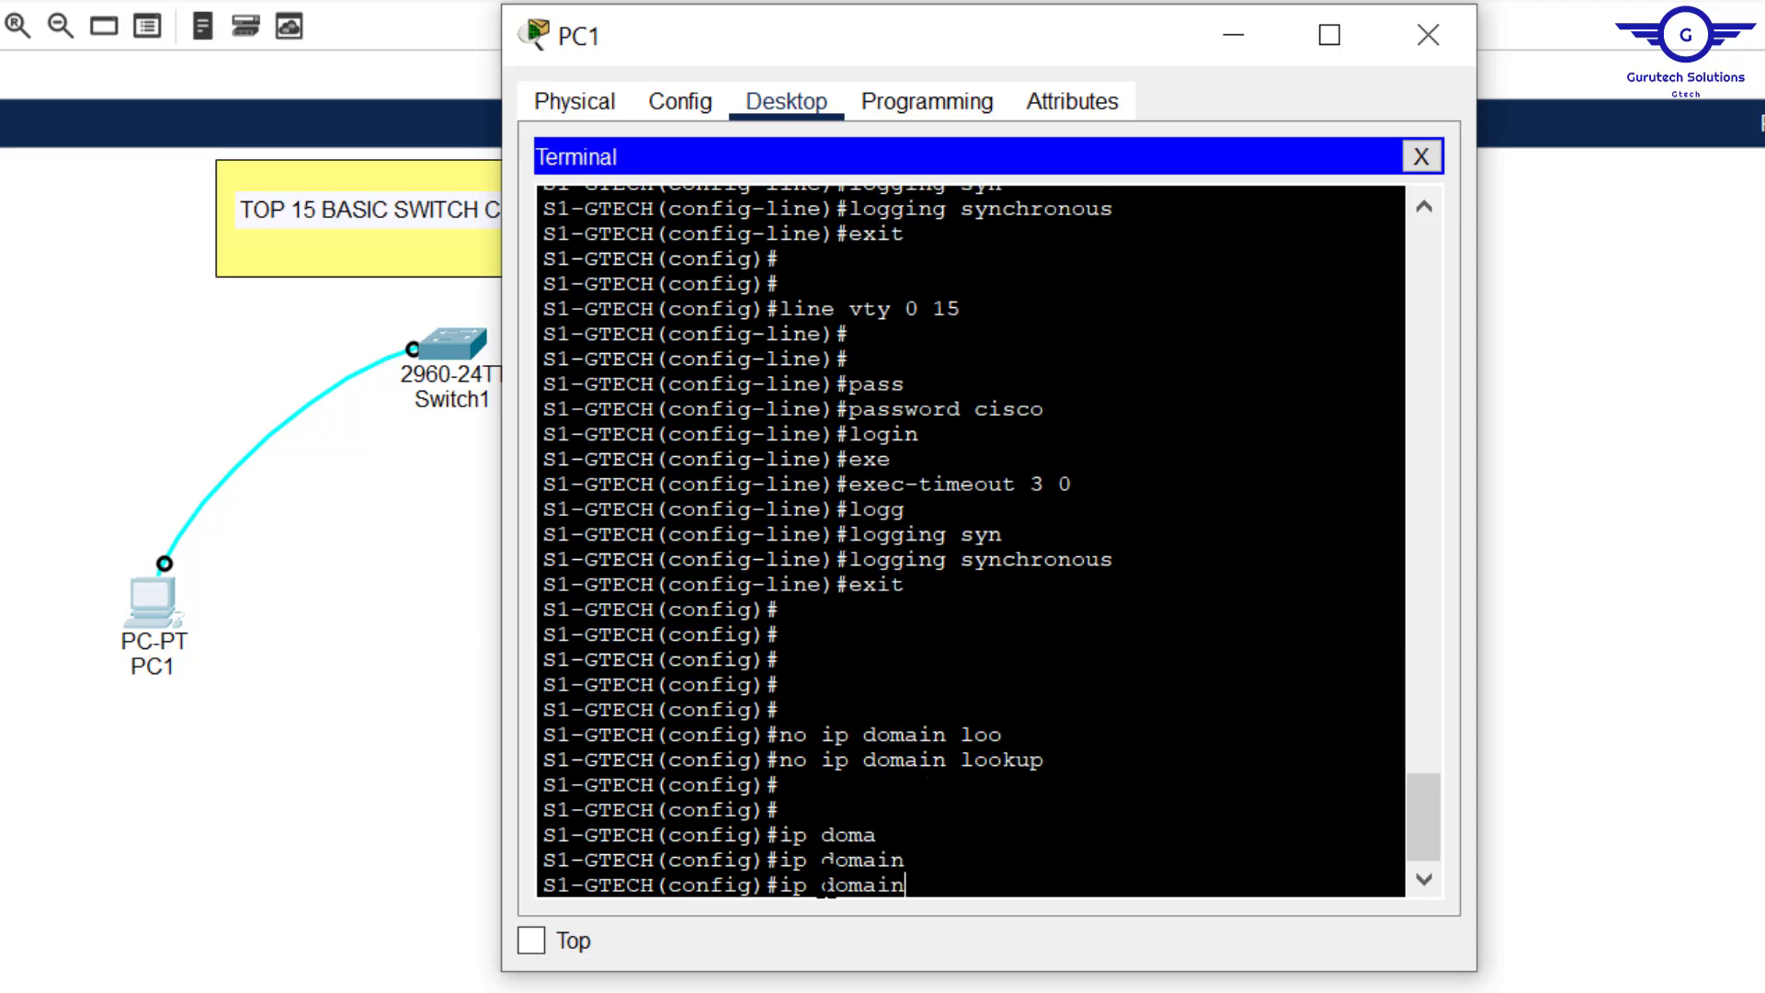
type("-name cisco.com")
key("Return")
key("Return")
key("Return")
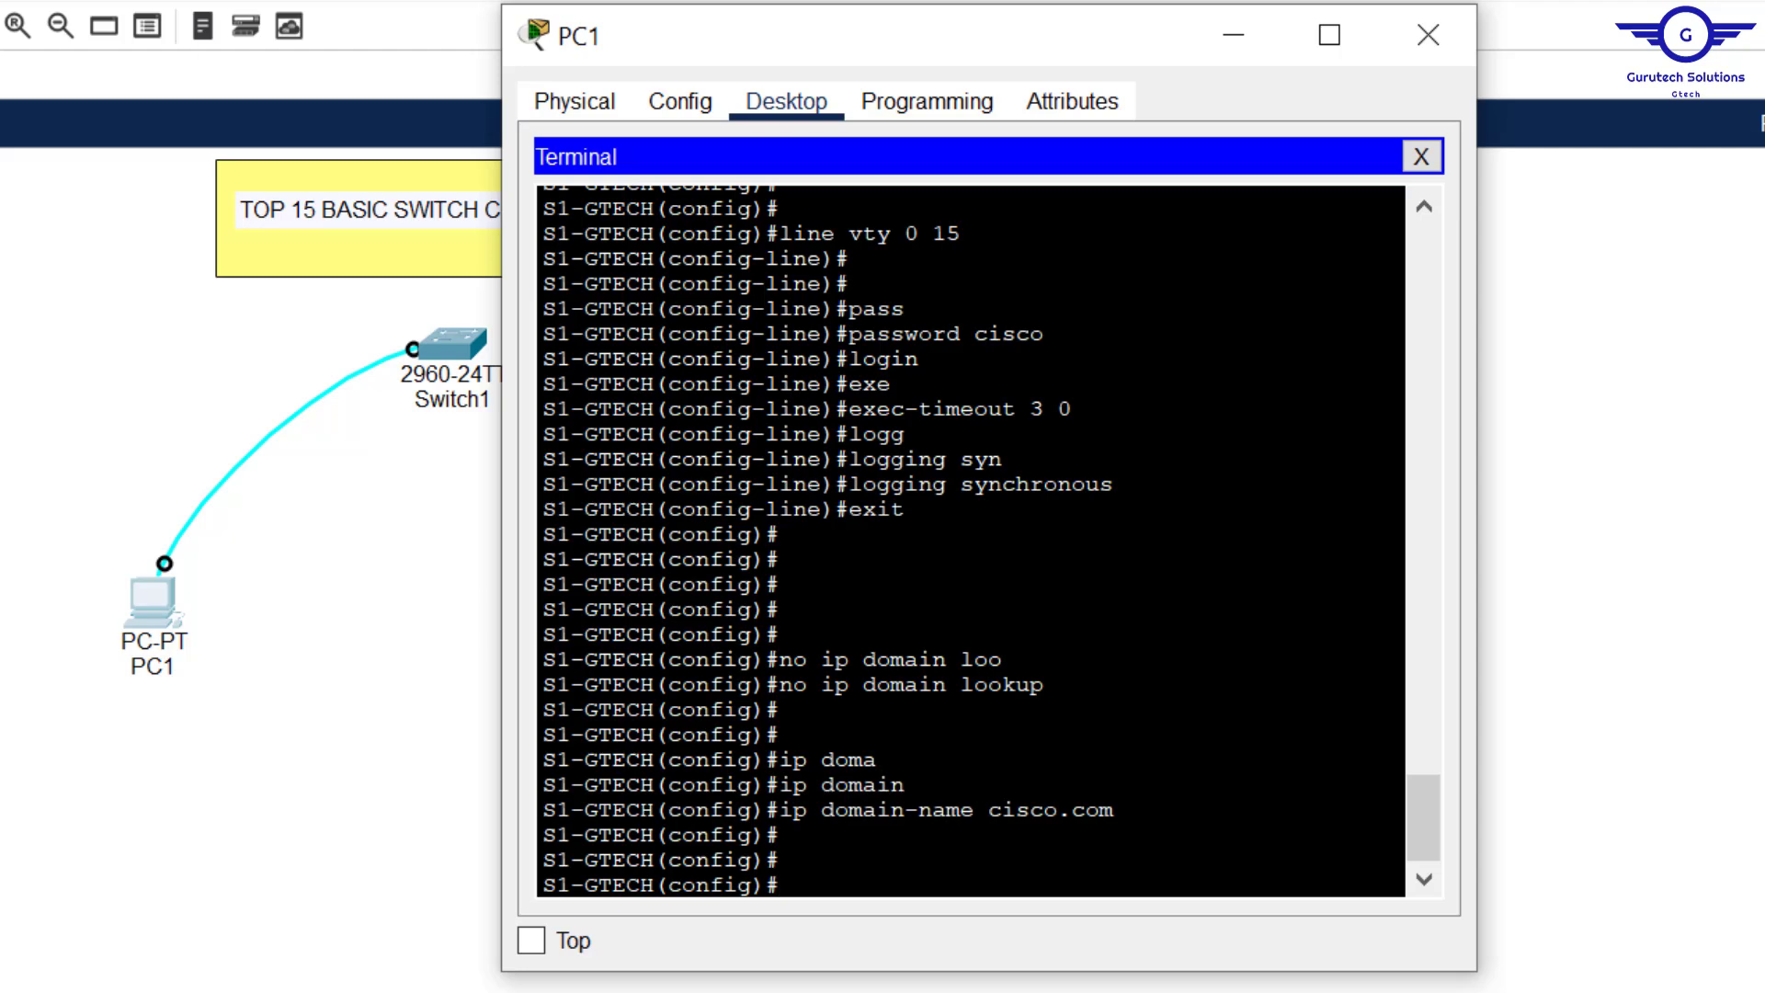
left_click_drag(1114, 810, 991, 810)
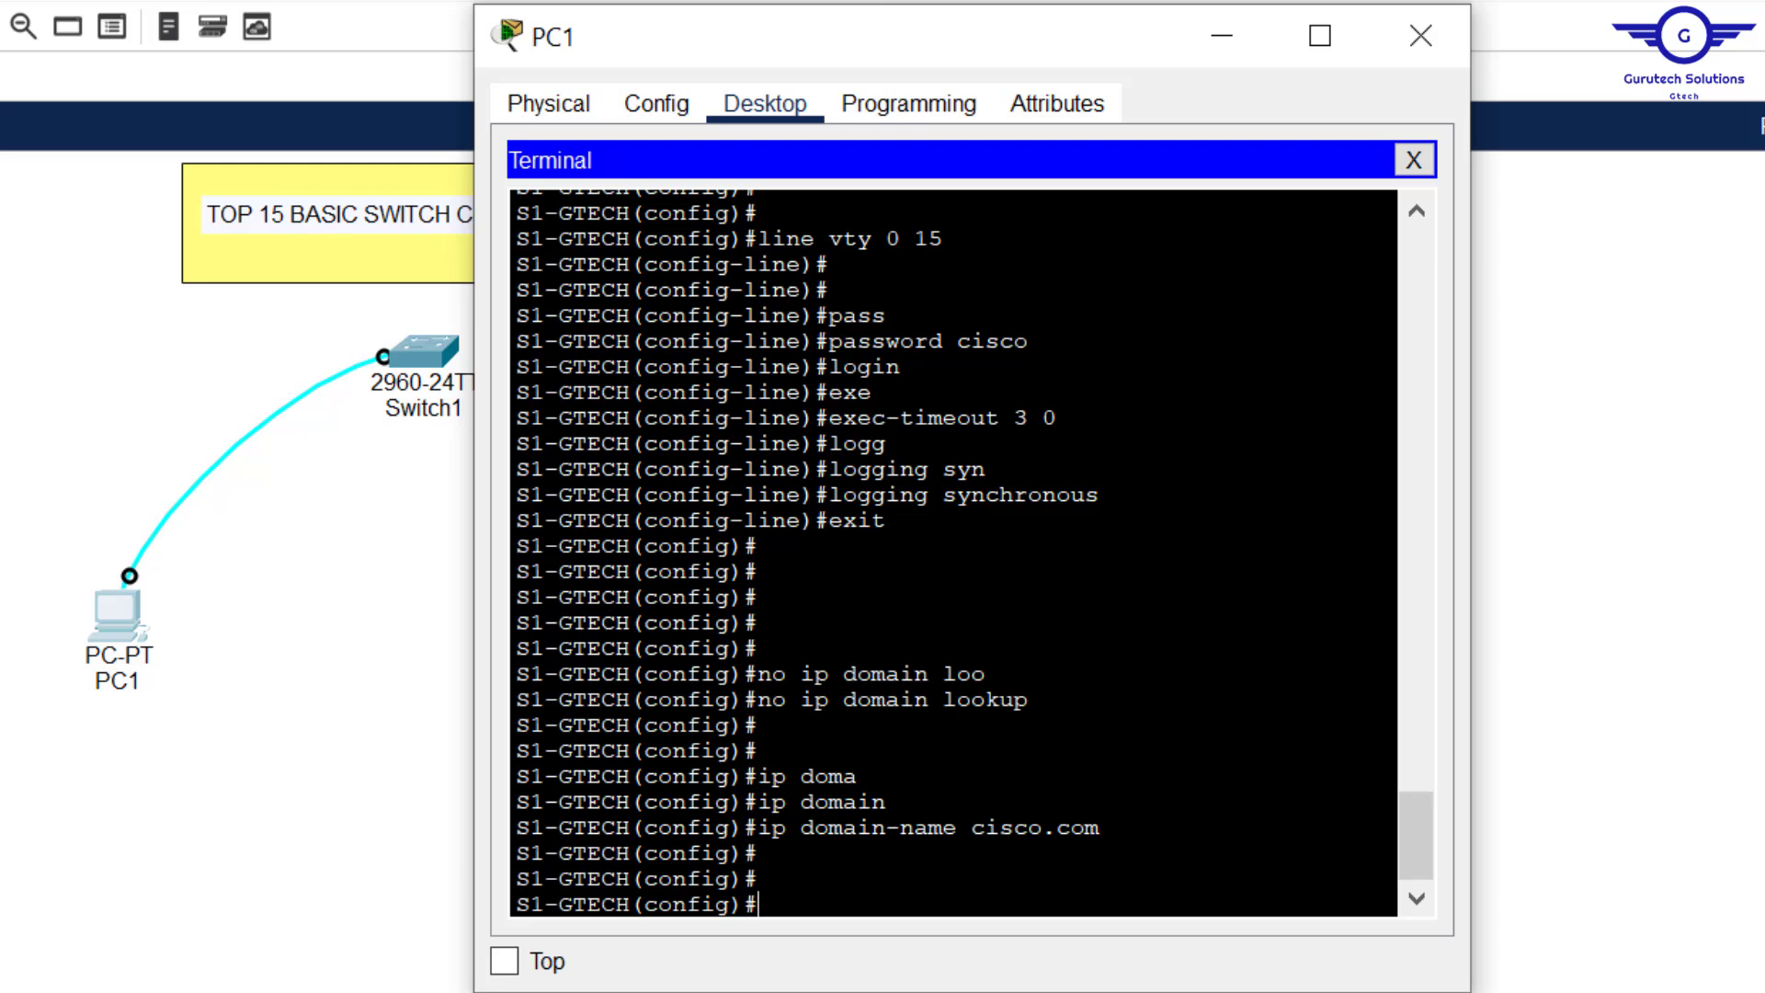
- Create the local user Admin with a password
type("user")
key("Tab")
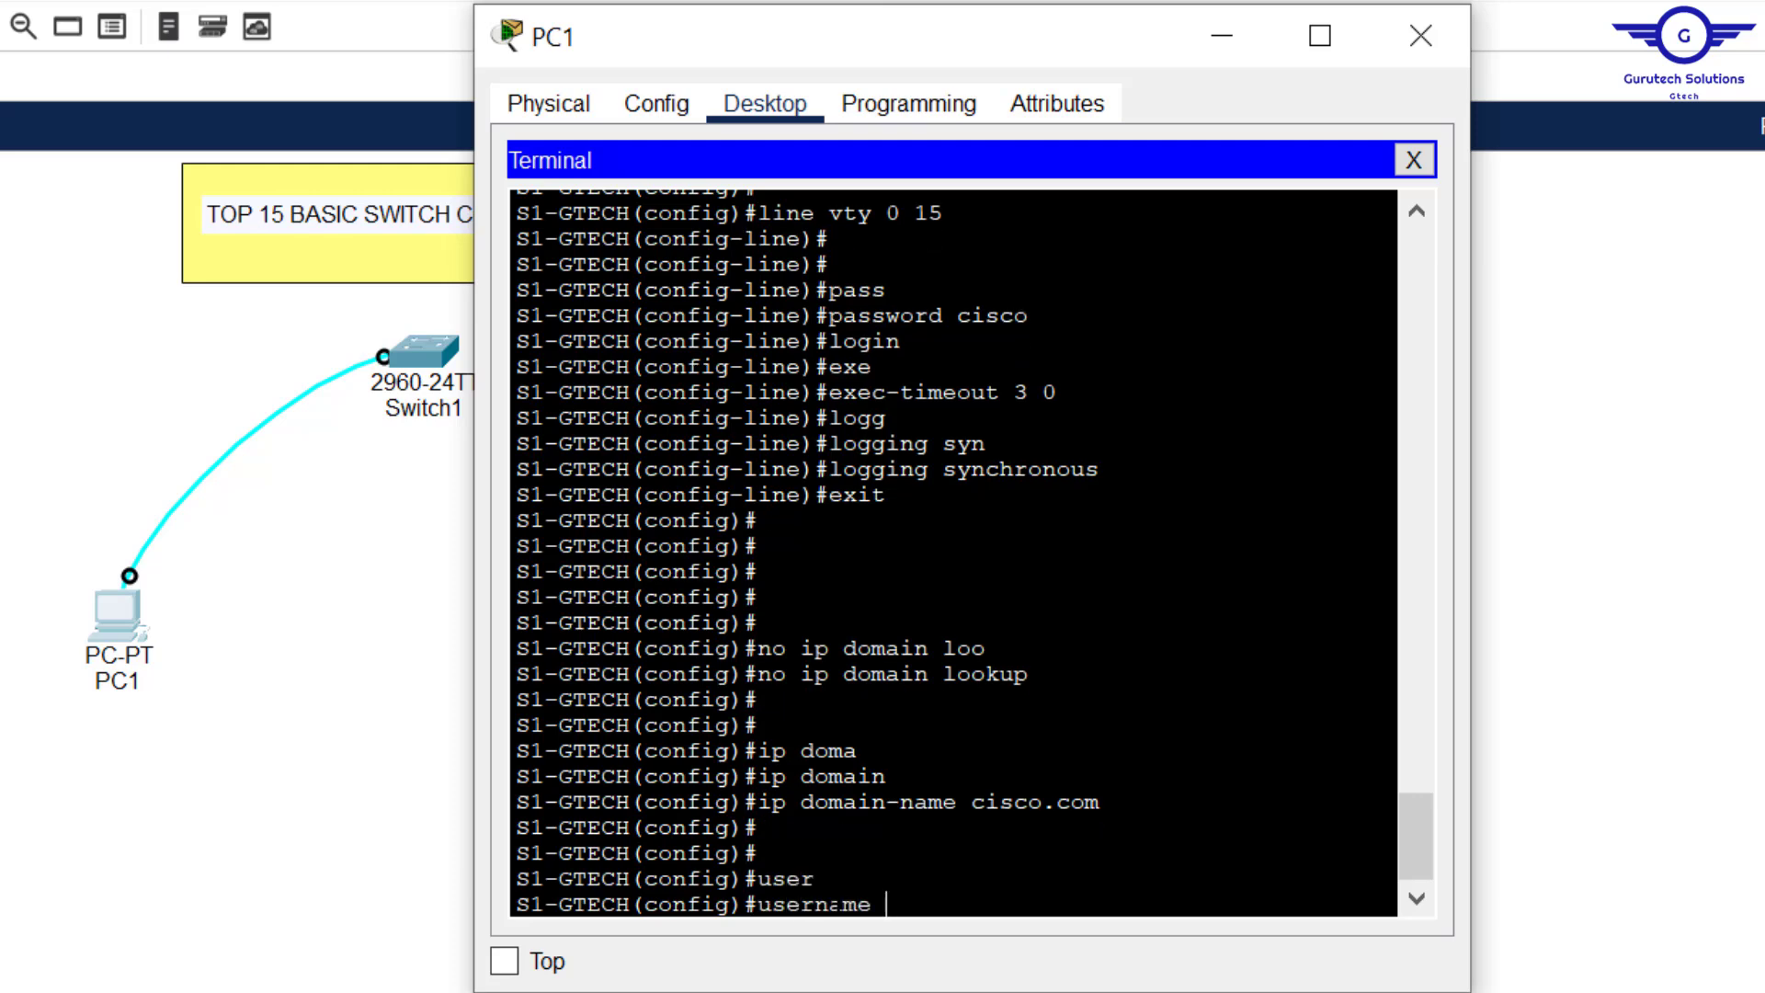
type("Admin pas")
key("Tab")
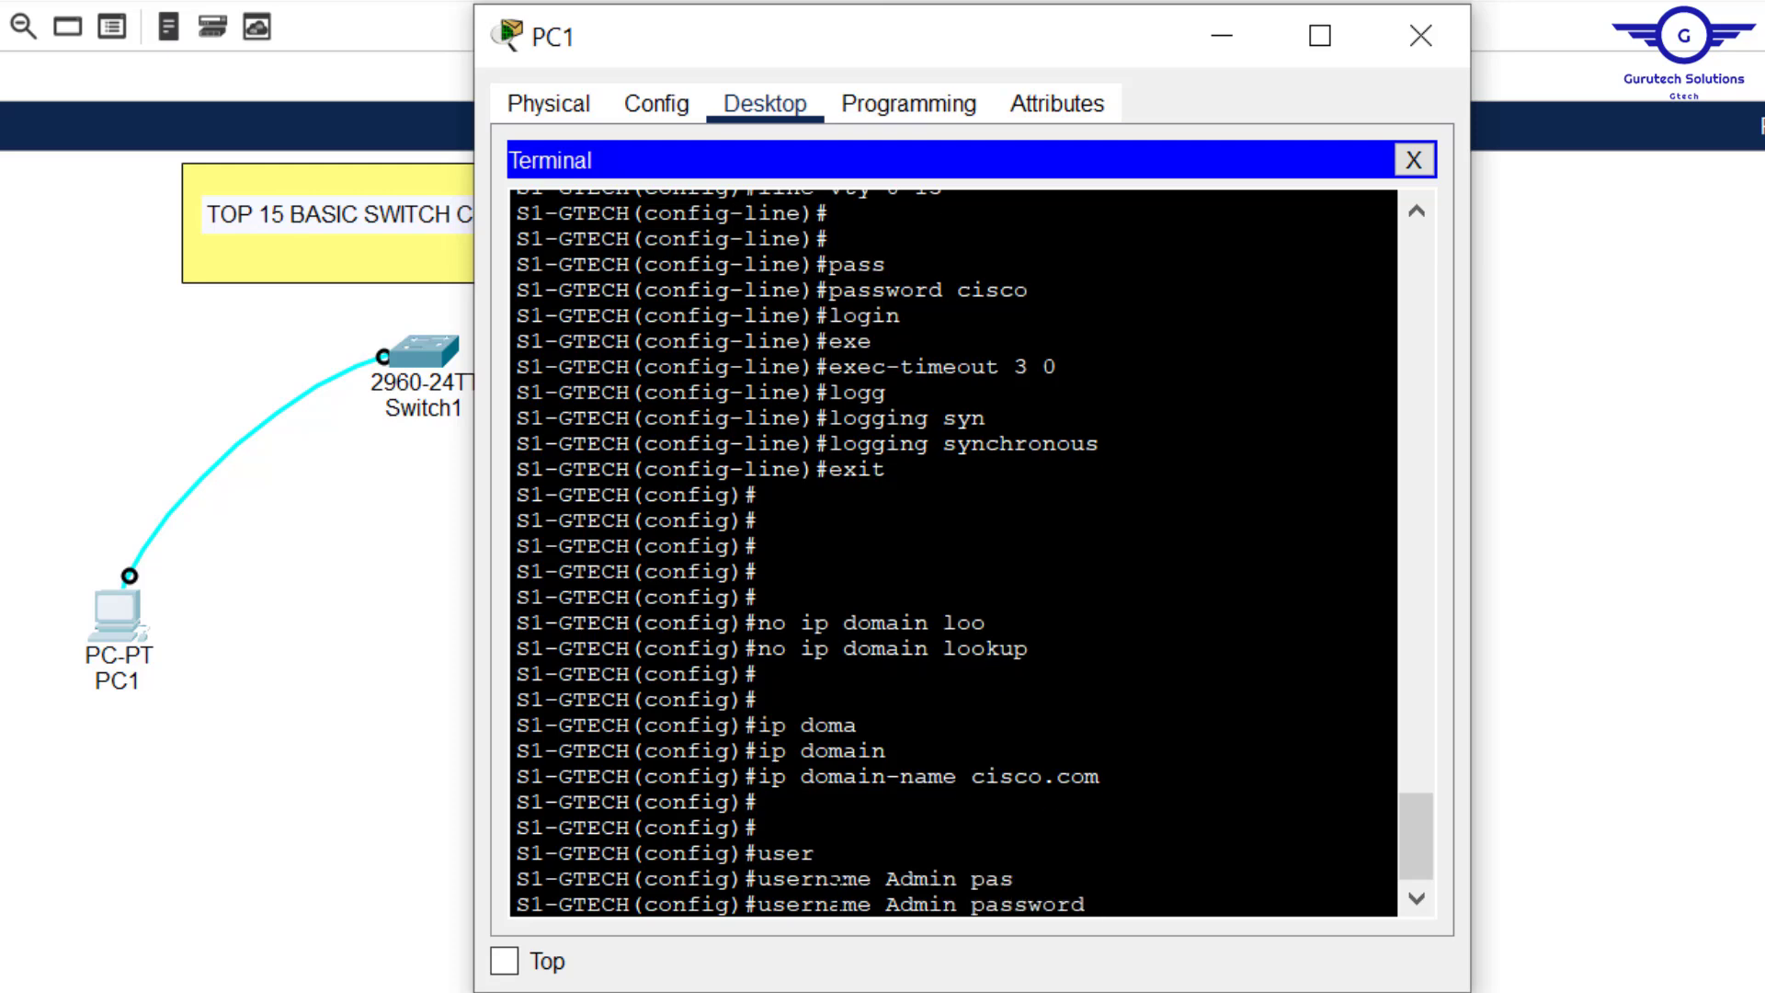
type("cisco")
key("Return")
key("Return")
key("Return")
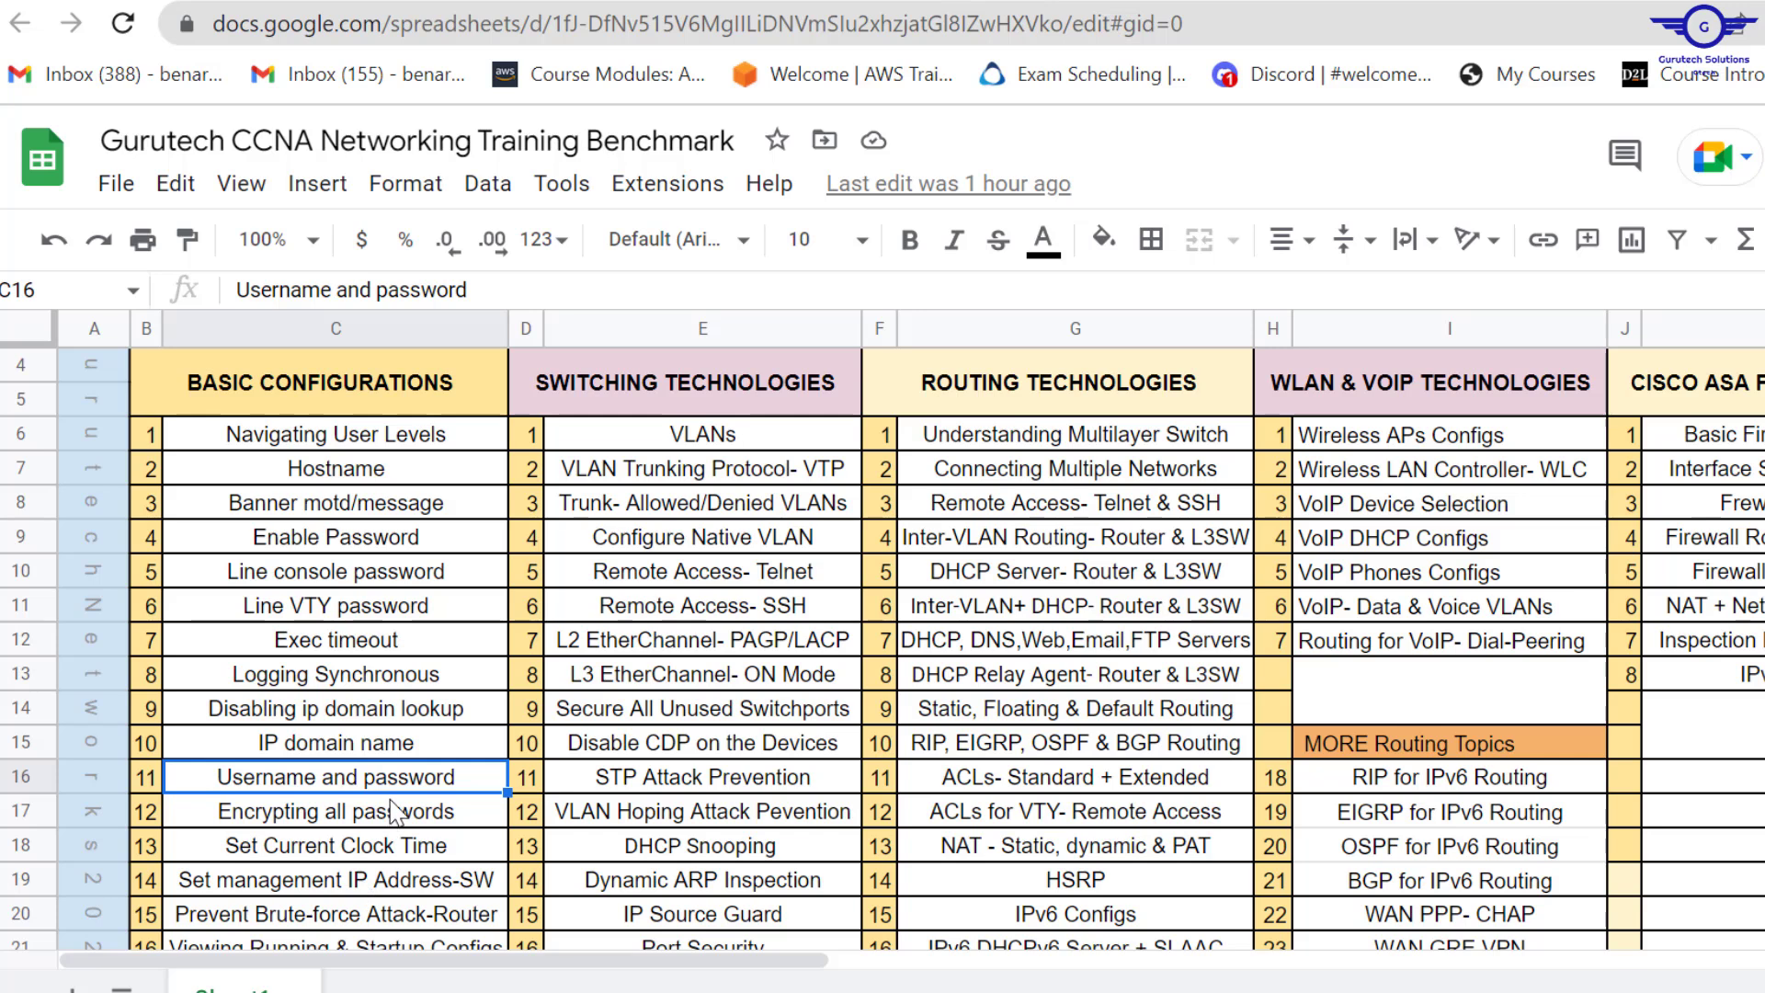
left_click(401, 813)
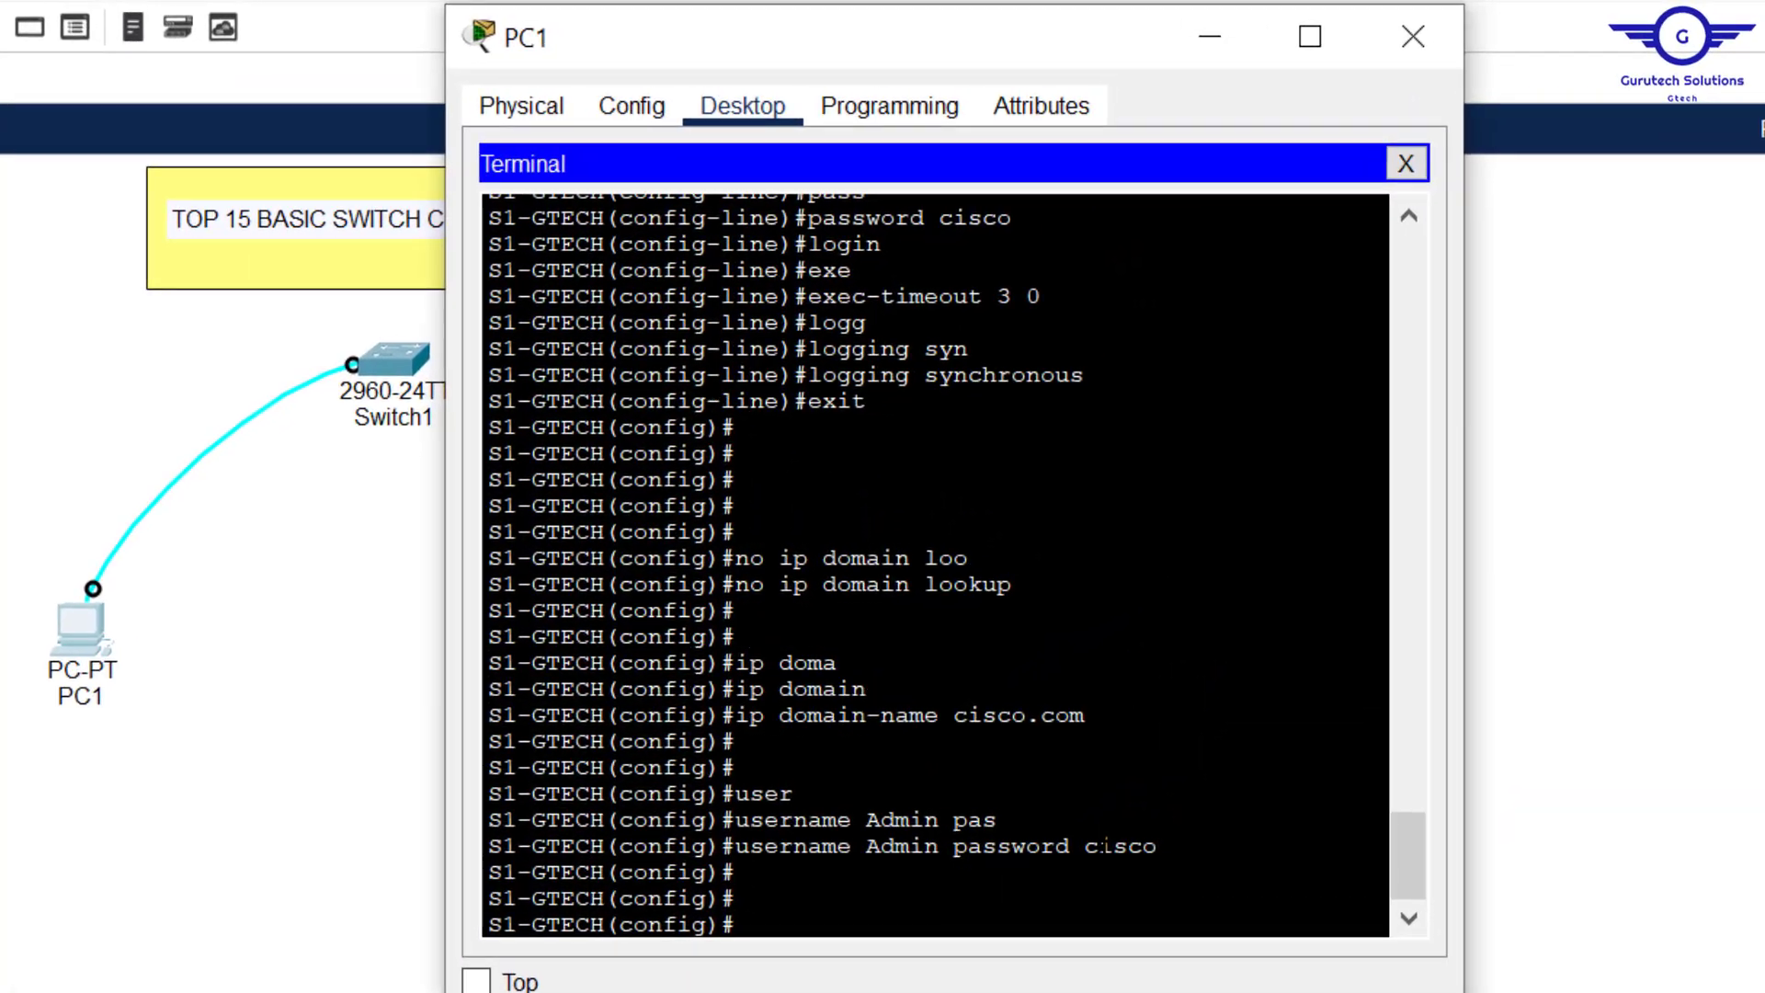
- Run do sh run and check the enable and Admin passwords appear in plaintext
left_click_drag(1158, 845, 1089, 844)
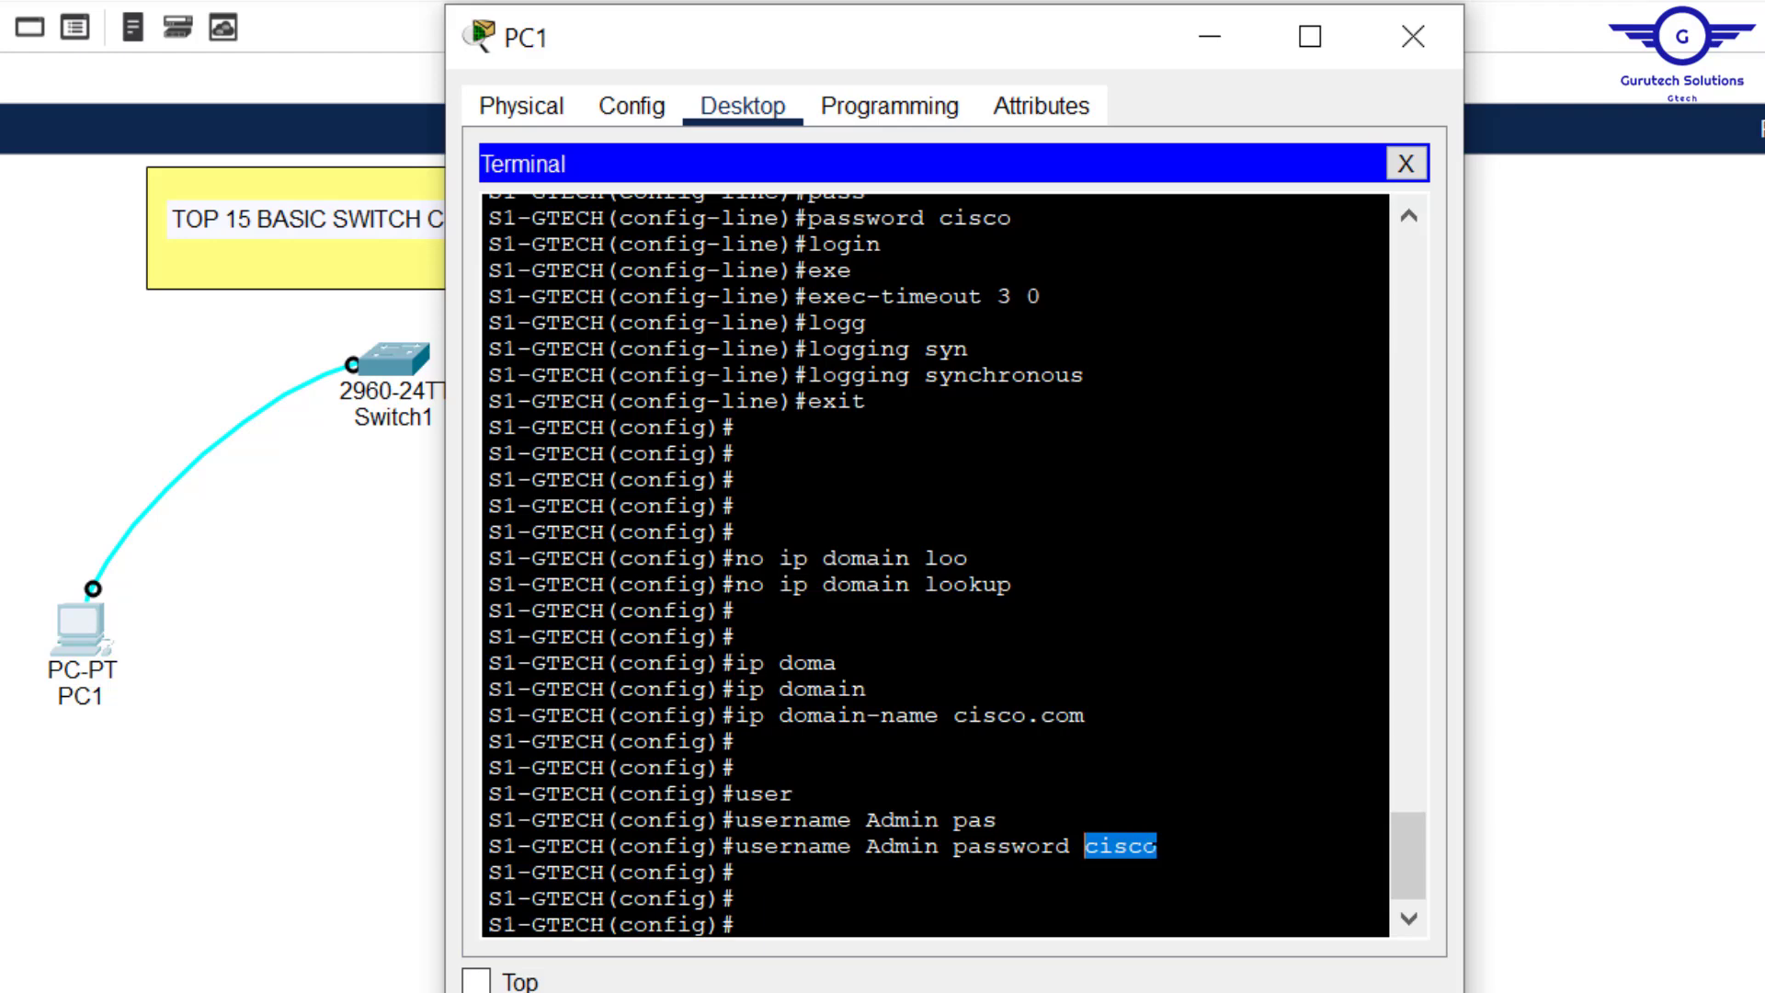
left_click(737, 872)
left_click_drag(1159, 846, 1087, 846)
left_click(1087, 846)
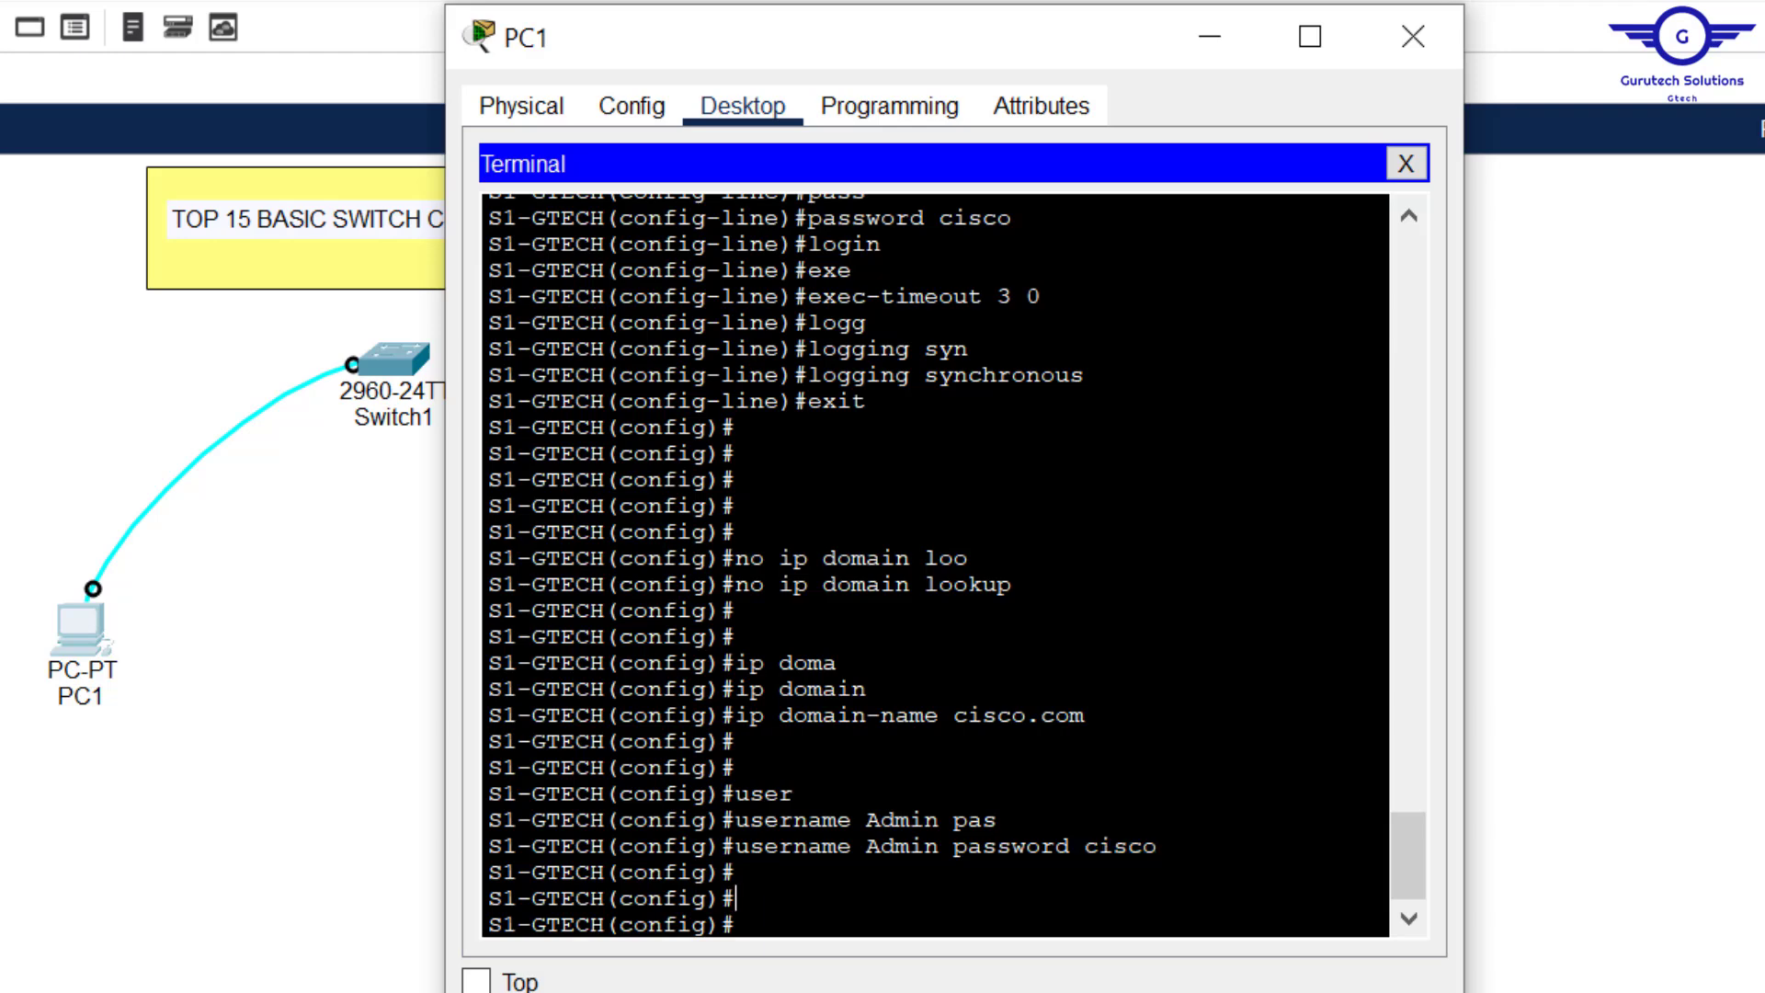
type("do sh run")
key("Return")
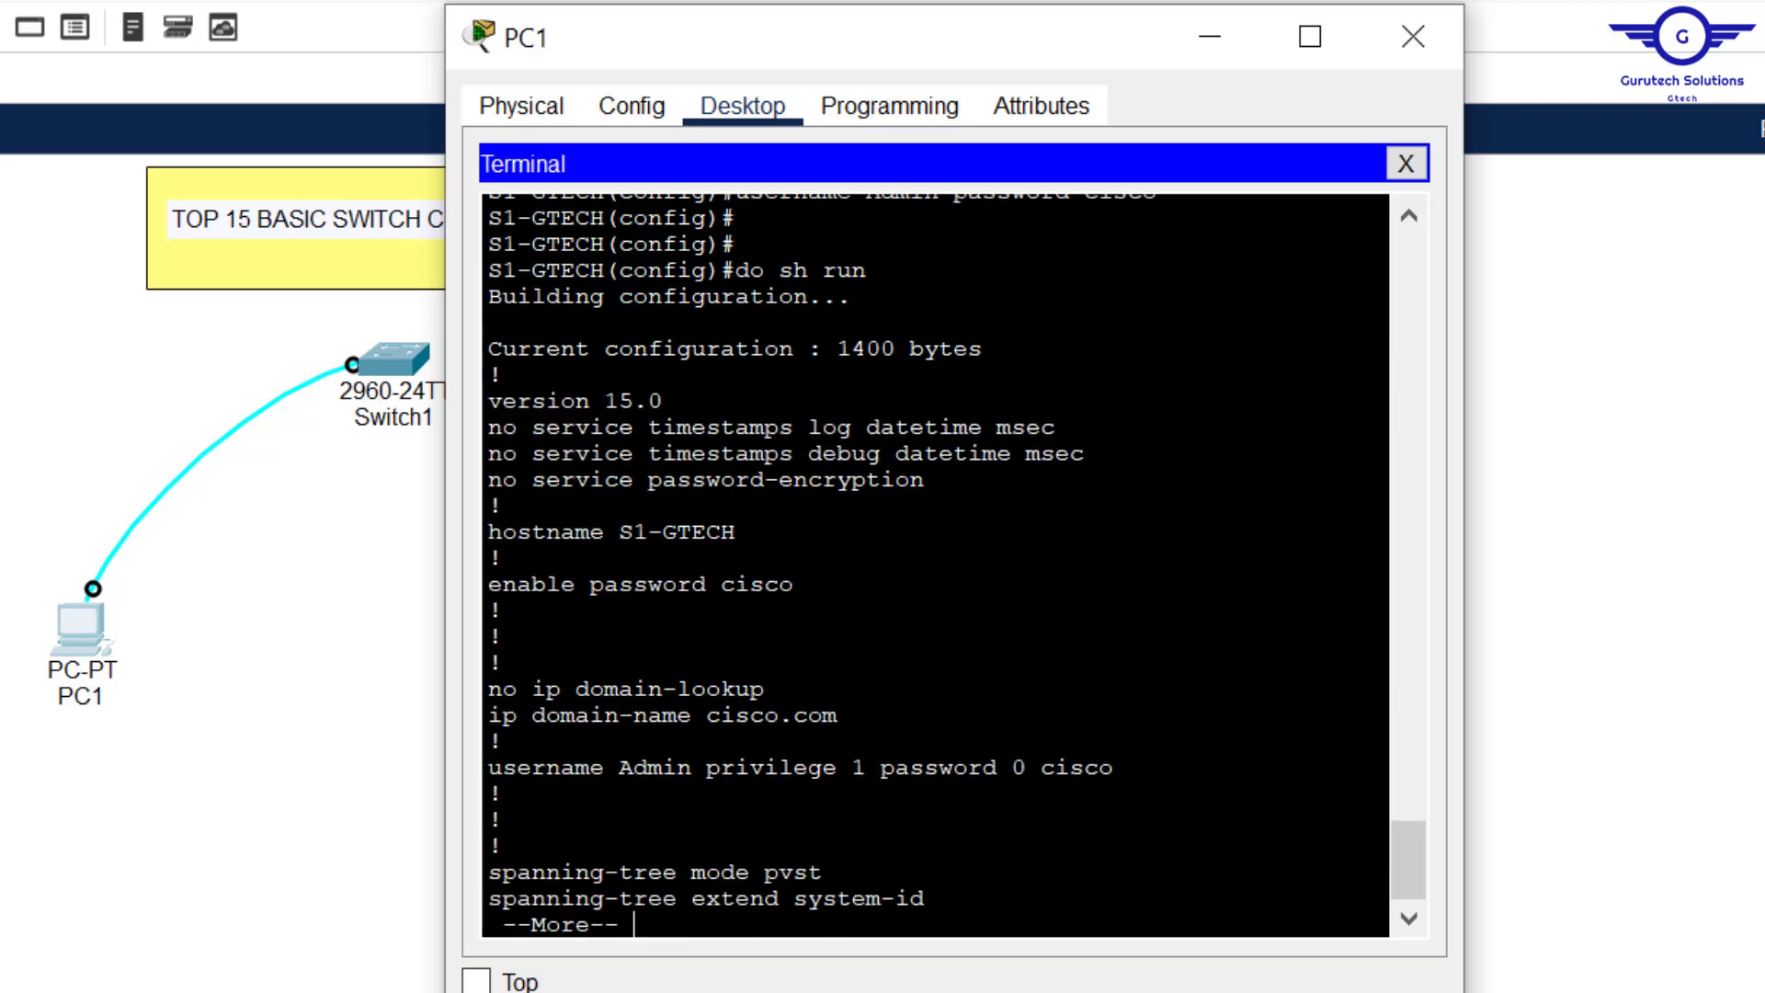
left_click_drag(794, 584, 721, 585)
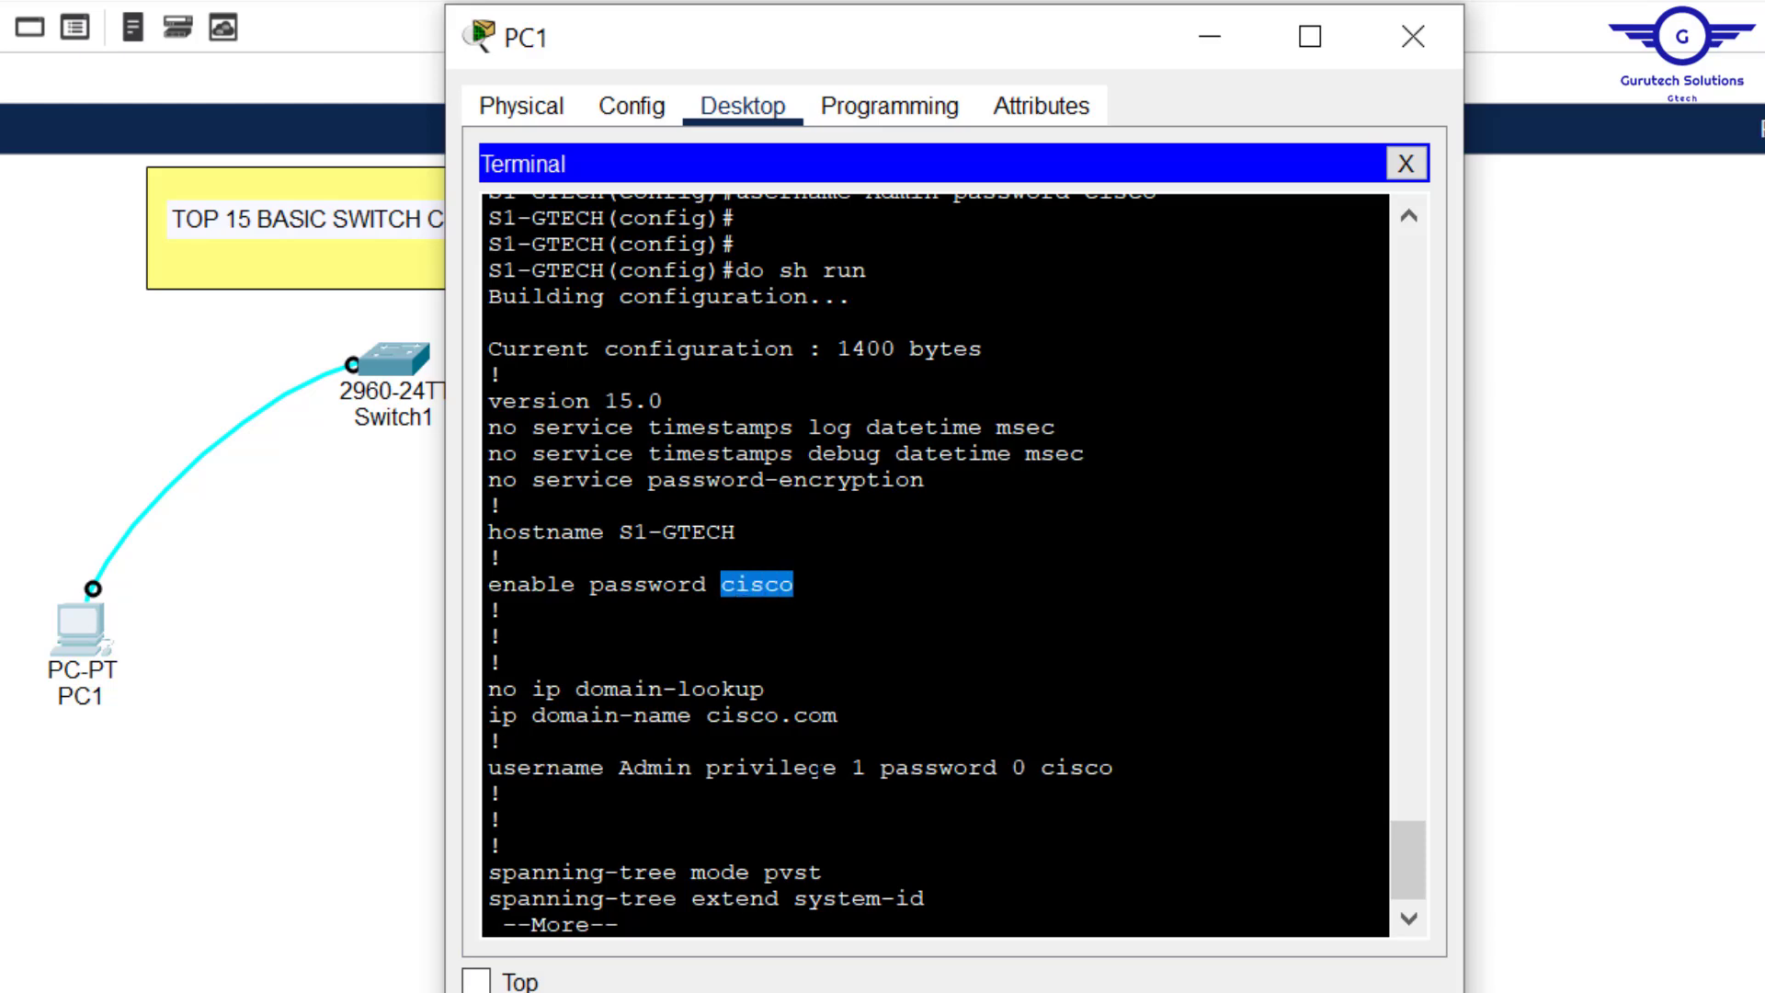
left_click_drag(1113, 767, 1030, 767)
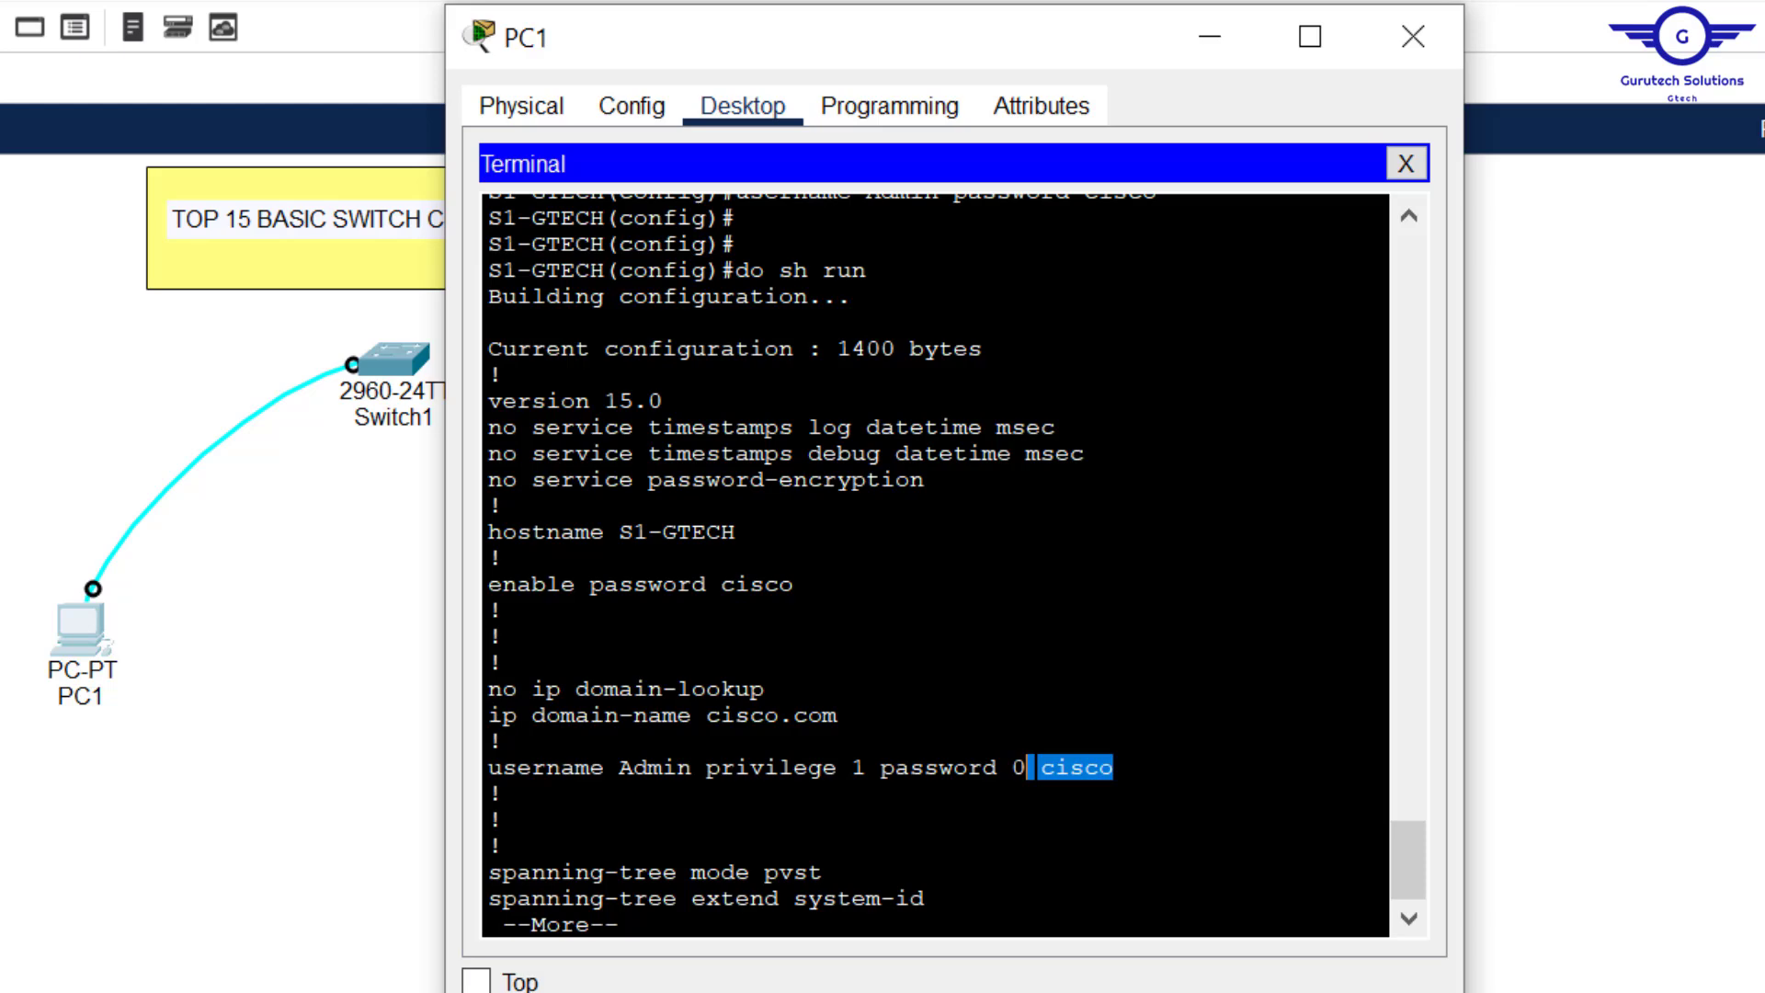
left_click(502, 793)
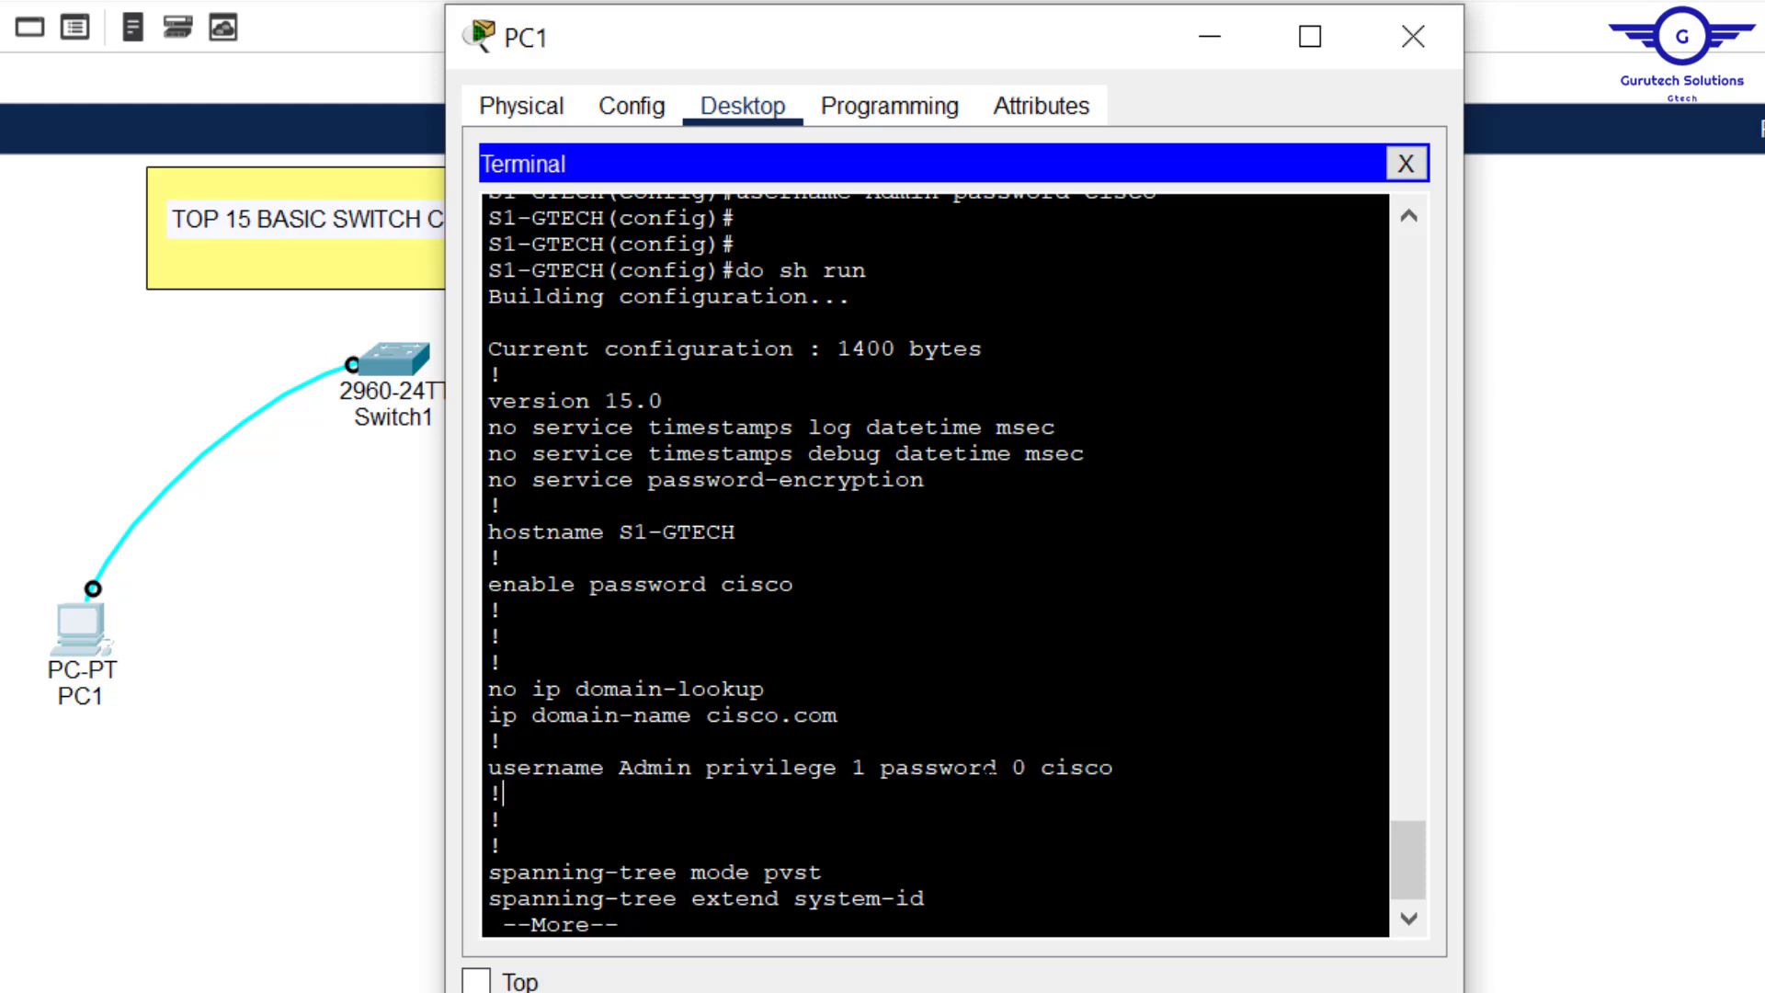
key("Return")
- Enable service password-encryption on S1-GTECH
key("q")
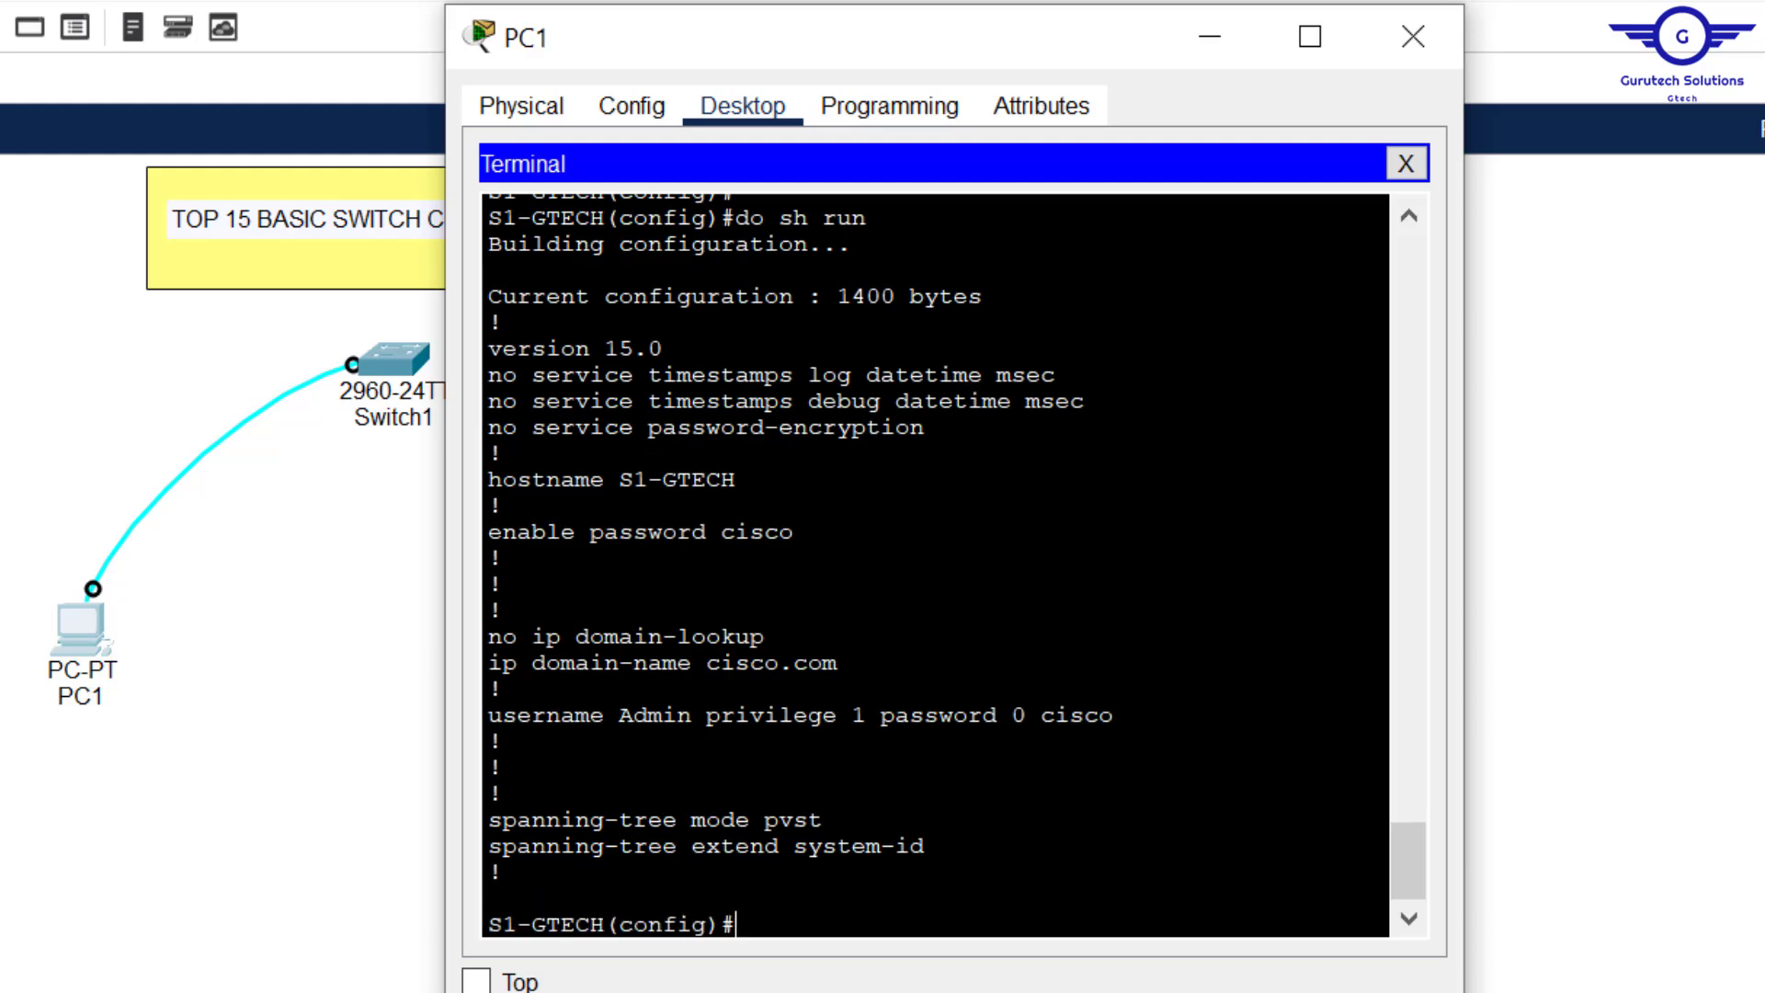
type("serv")
key("Tab")
type("pa")
key("Tab")
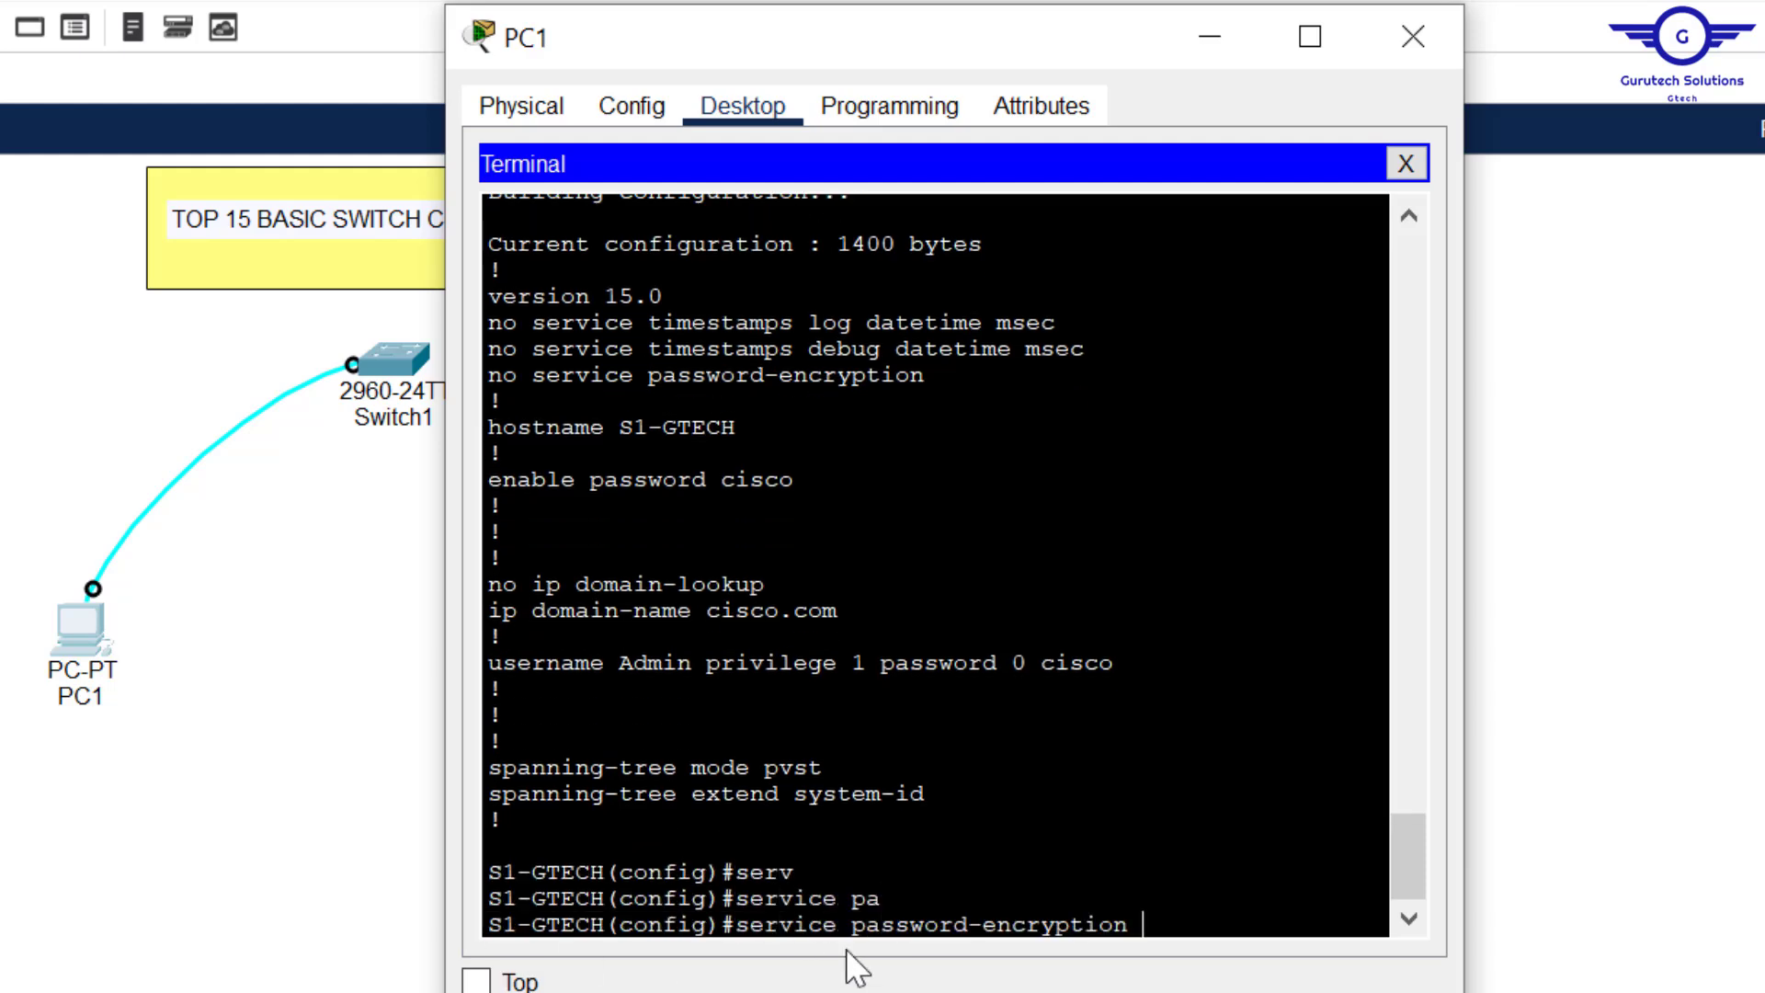
left_click_drag(1142, 927, 735, 924)
left_click_drag(1114, 663, 685, 610)
key("Return")
key("Return")
key("Return")
key("Return")
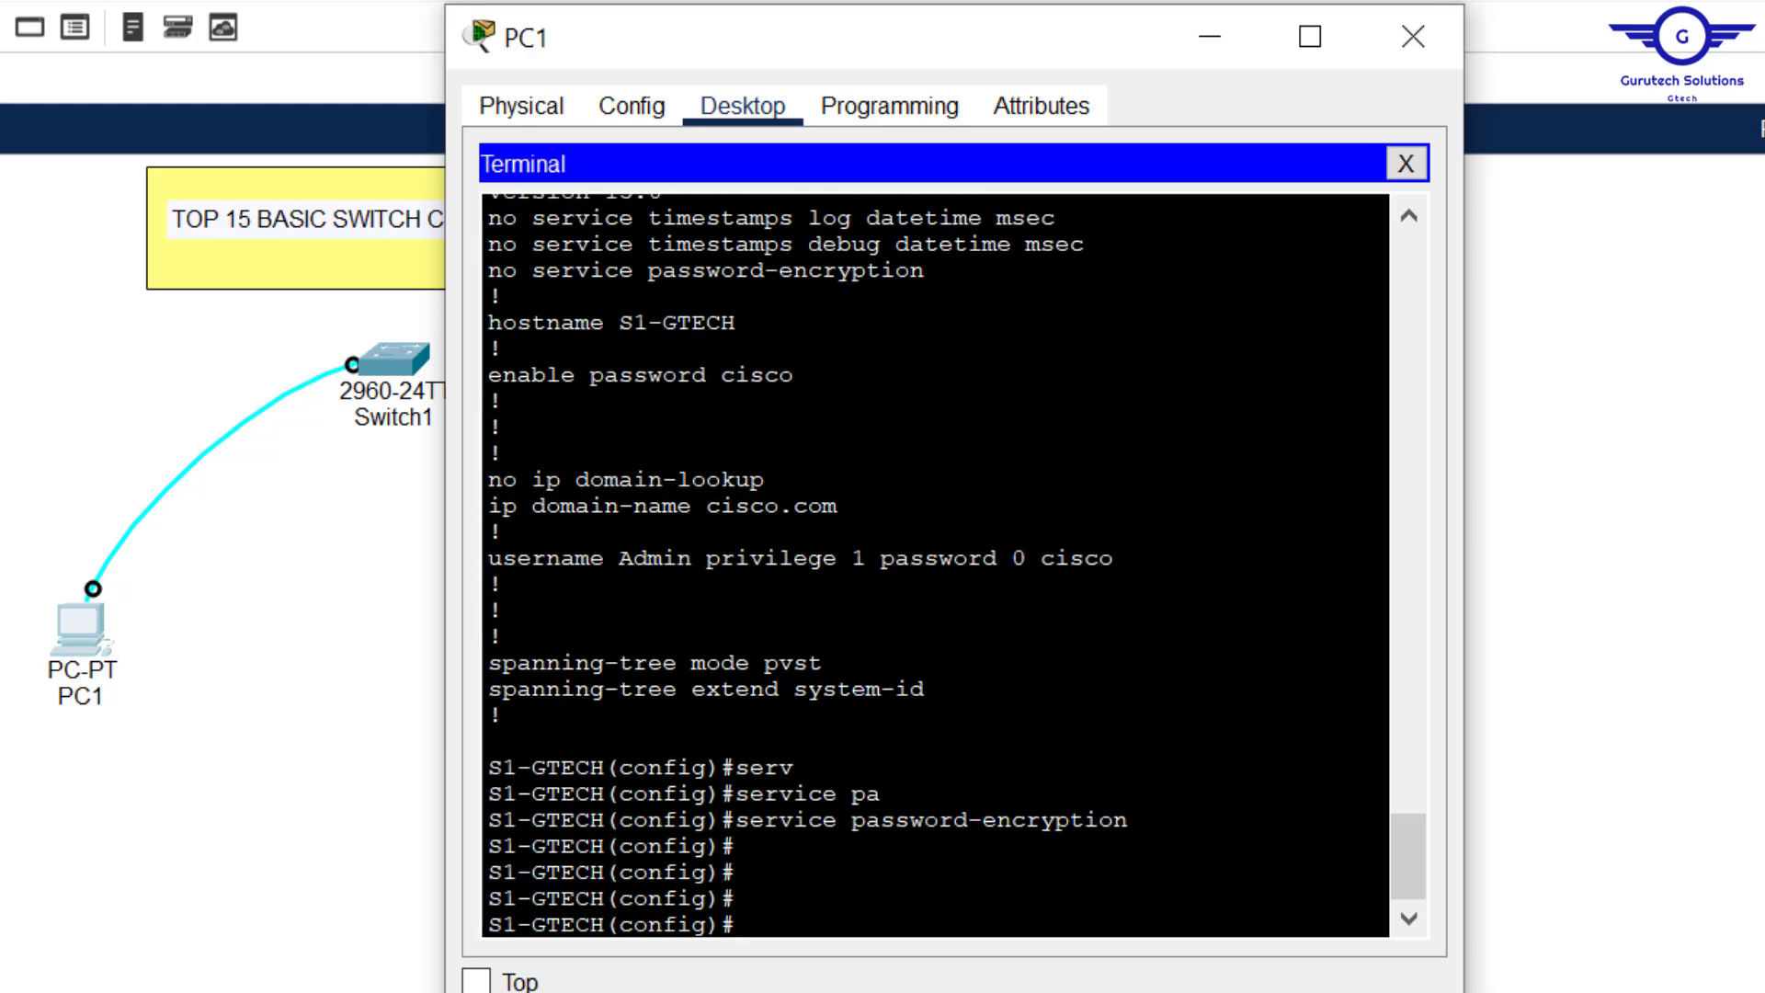
- Run do sh run to confirm the enable and Admin passwords now show as type 7
type("do sh run")
key("Return")
left_click_drag(924, 636, 721, 636)
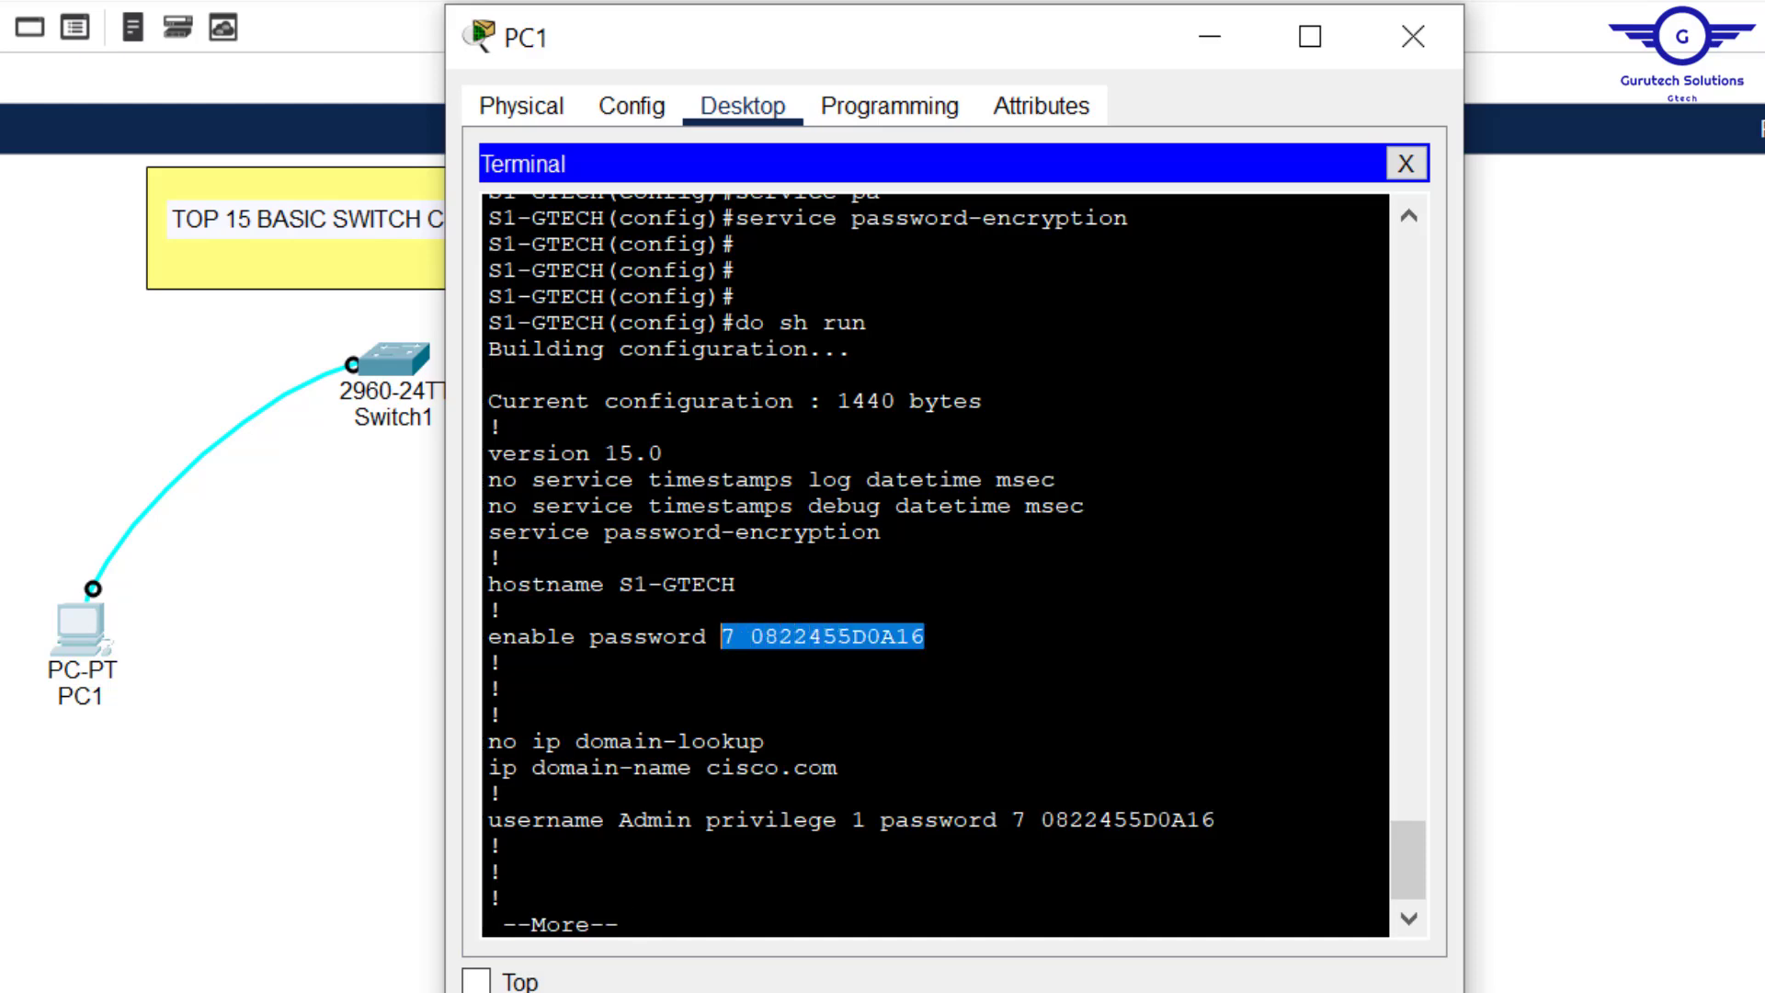
left_click_drag(1216, 819, 1016, 819)
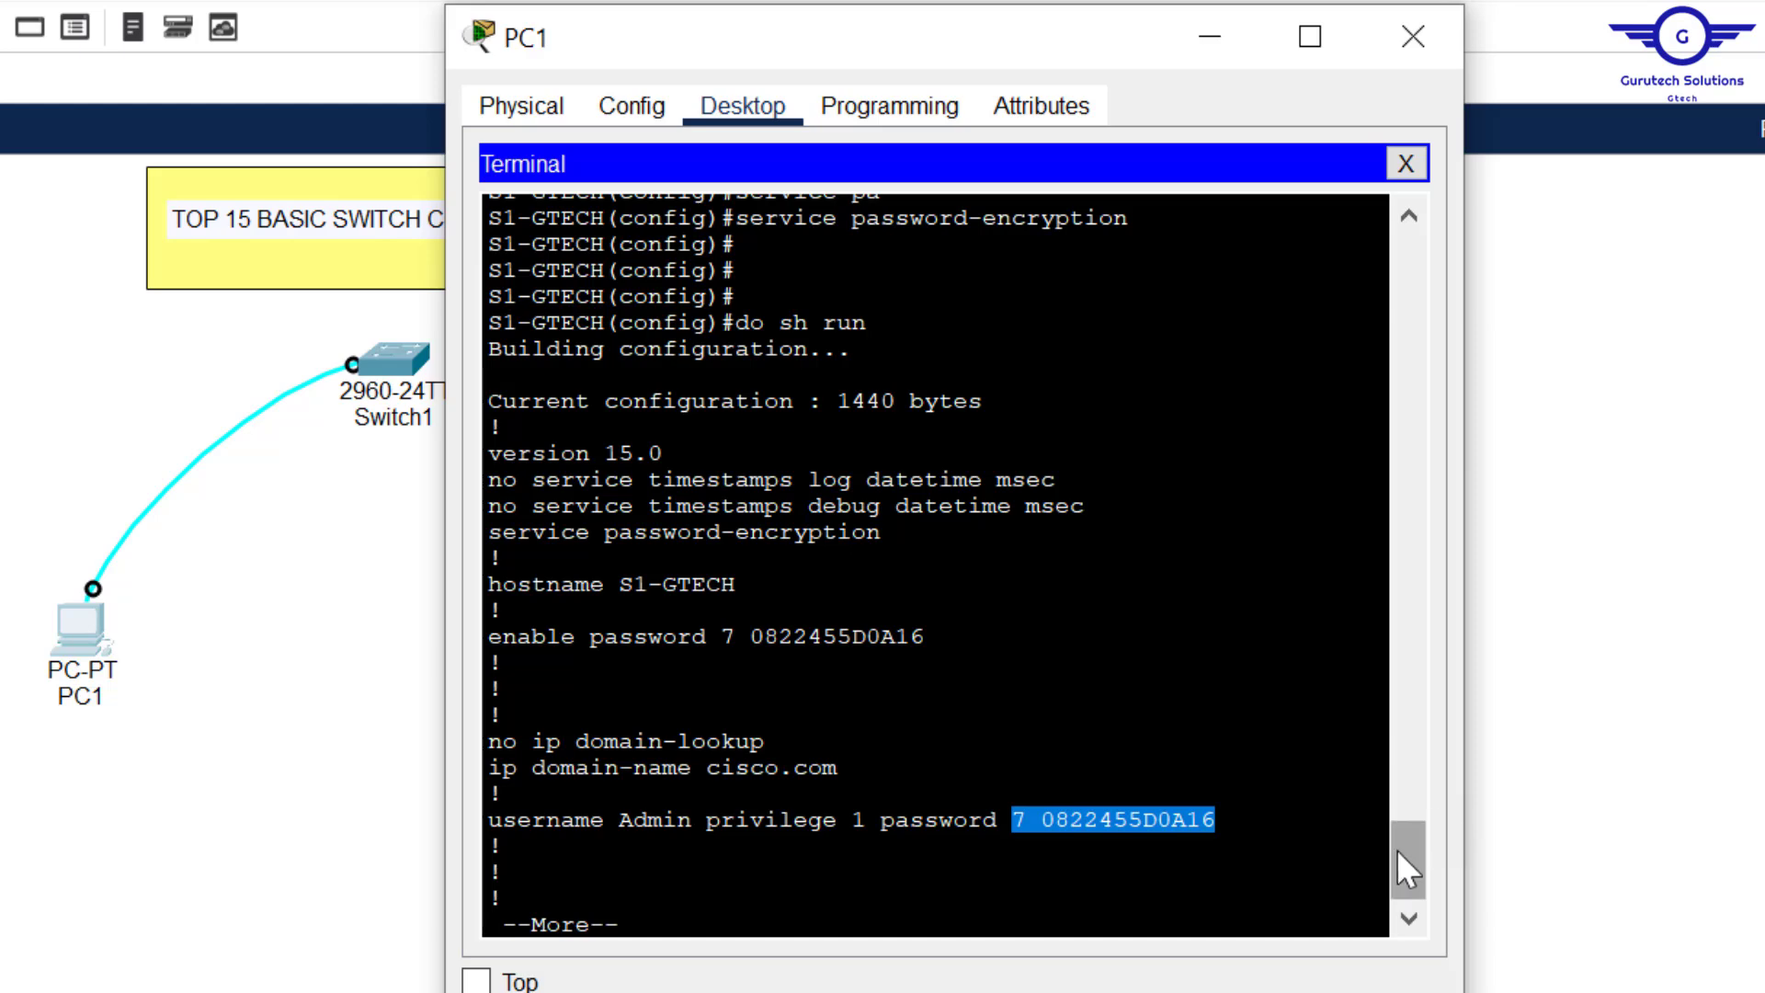
left_click_drag(1397, 850, 1399, 777)
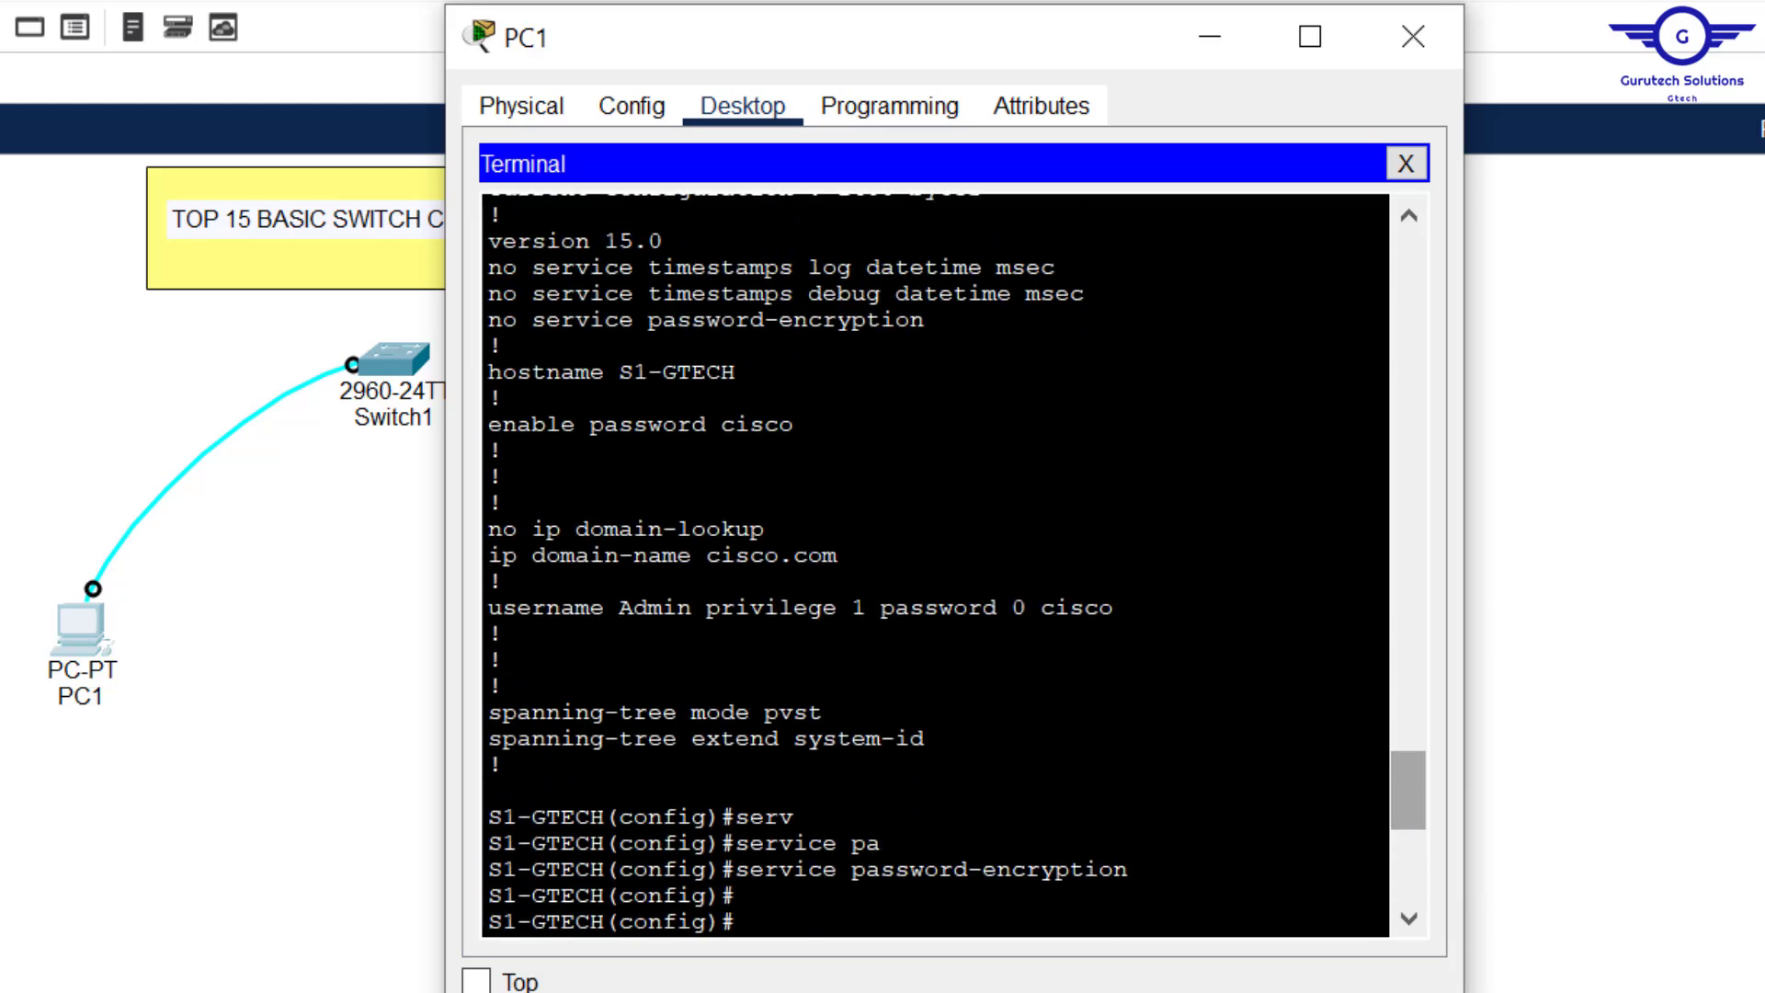
left_click_drag(1112, 608, 1042, 608)
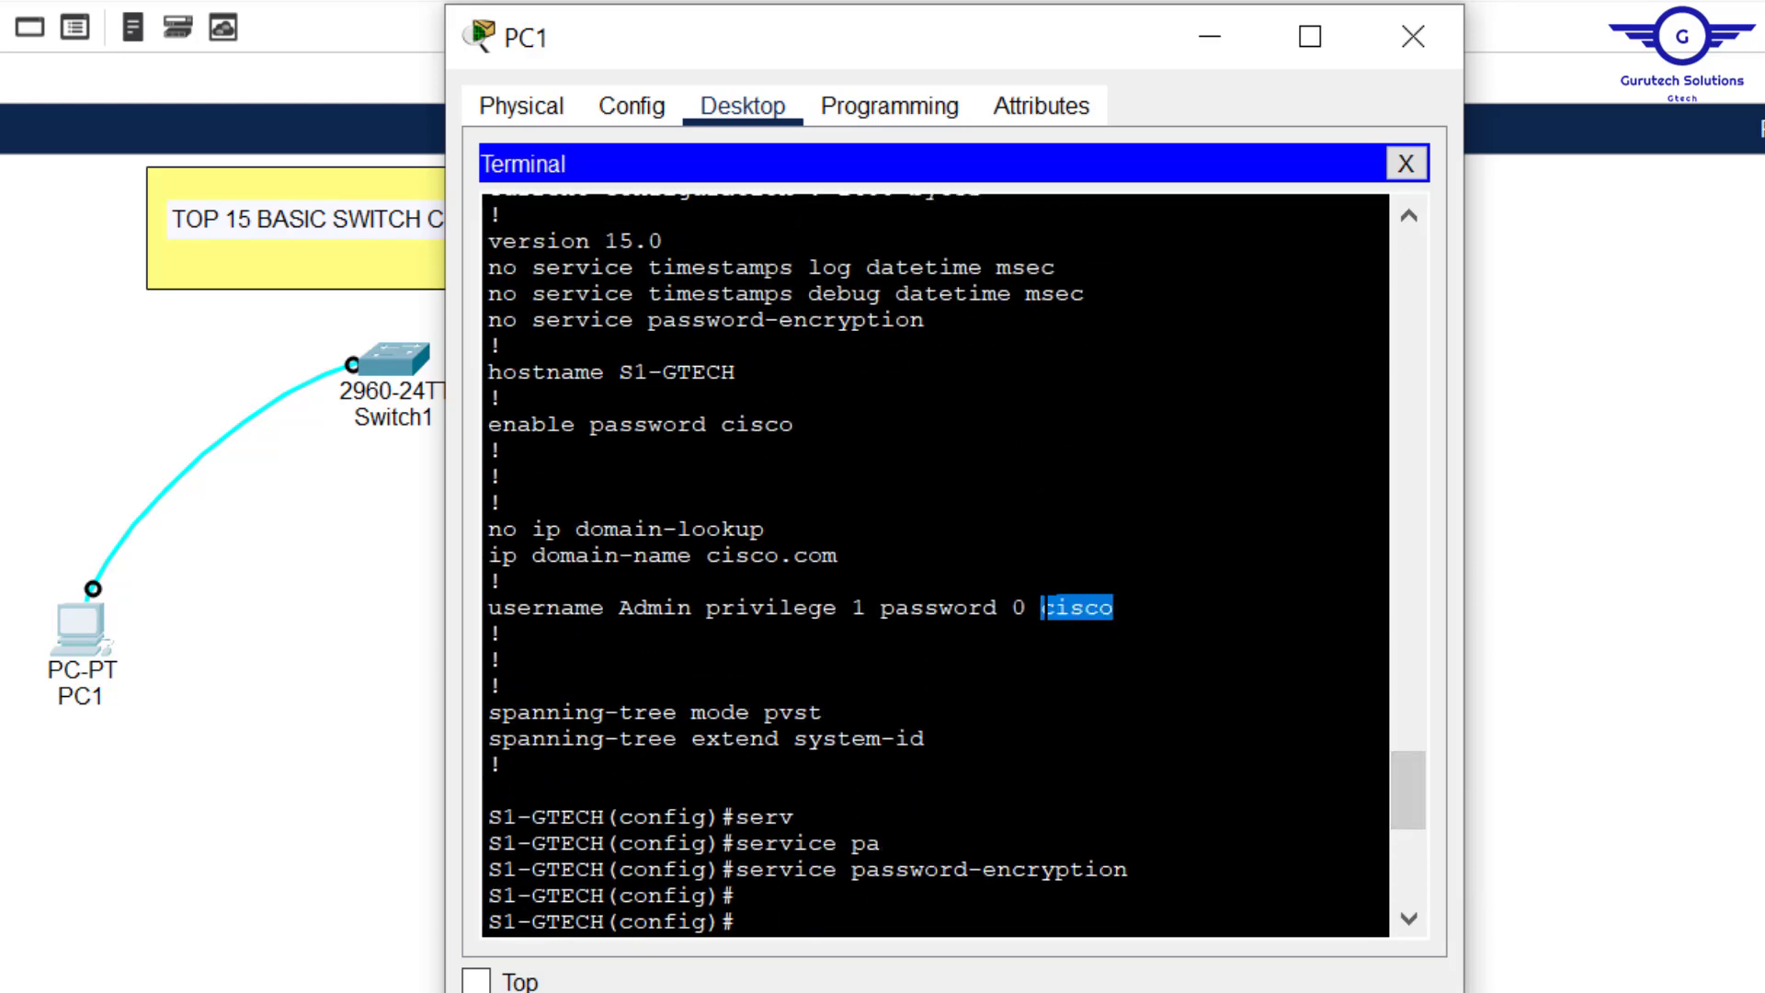
left_click_drag(1419, 828, 1415, 951)
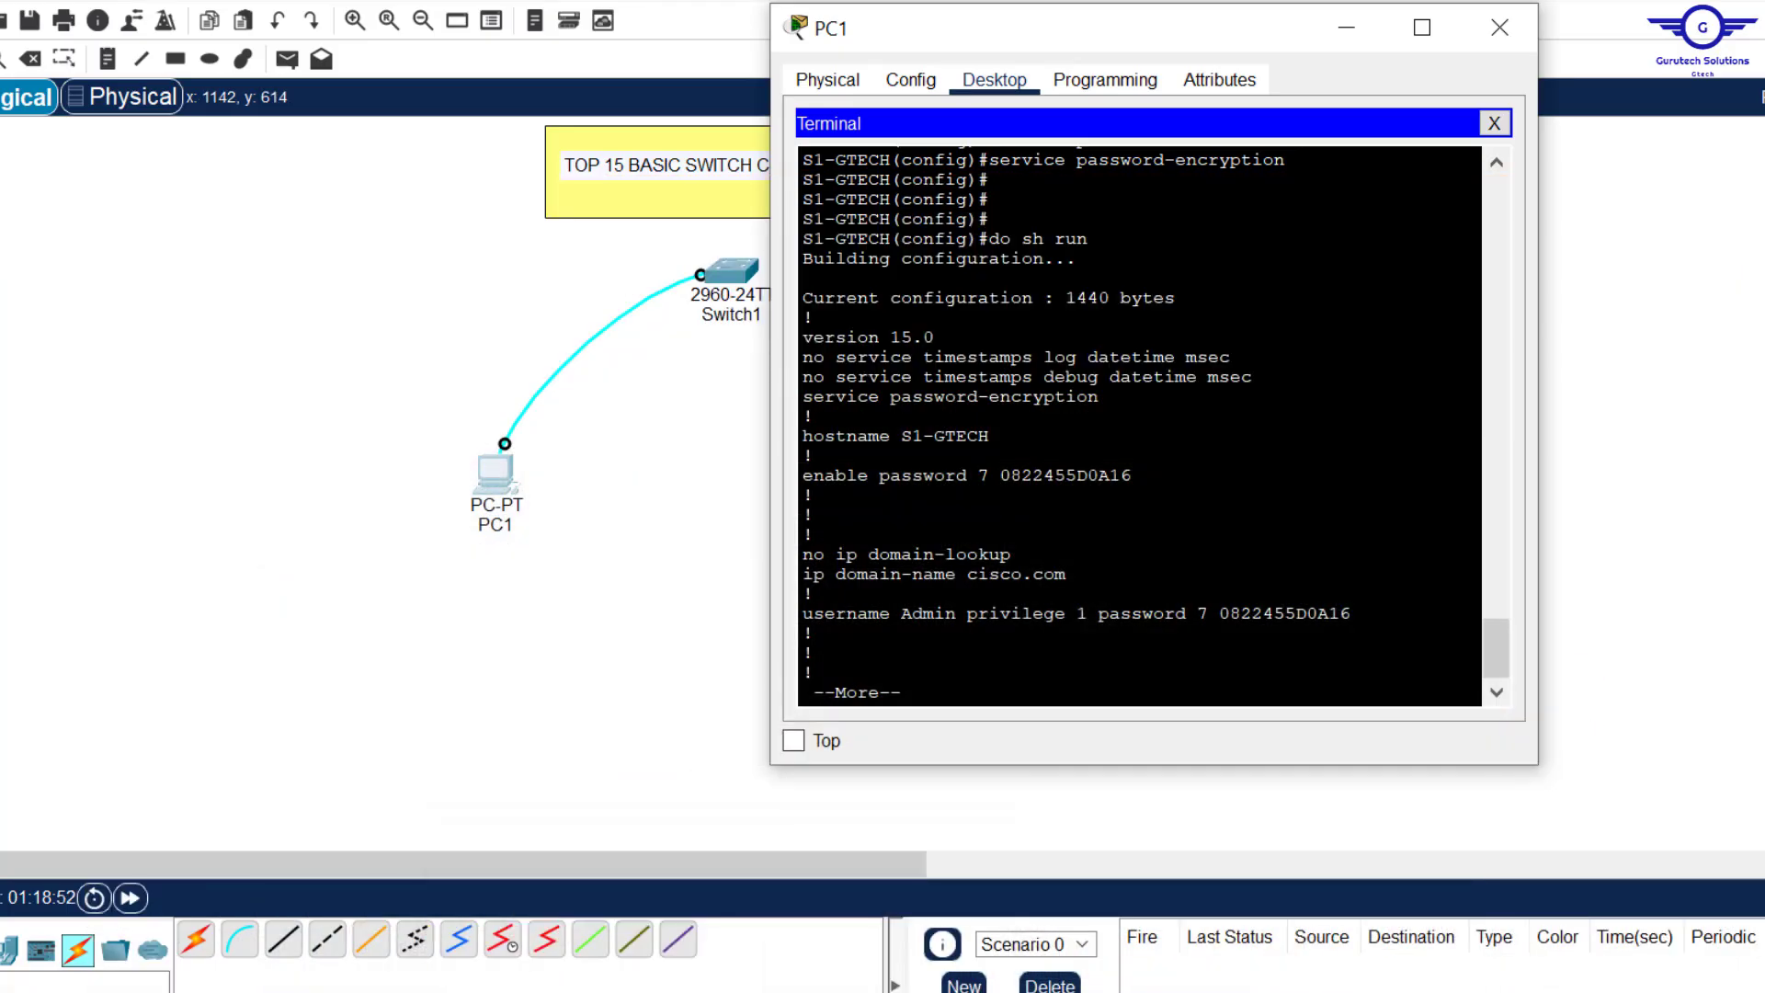
key("q")
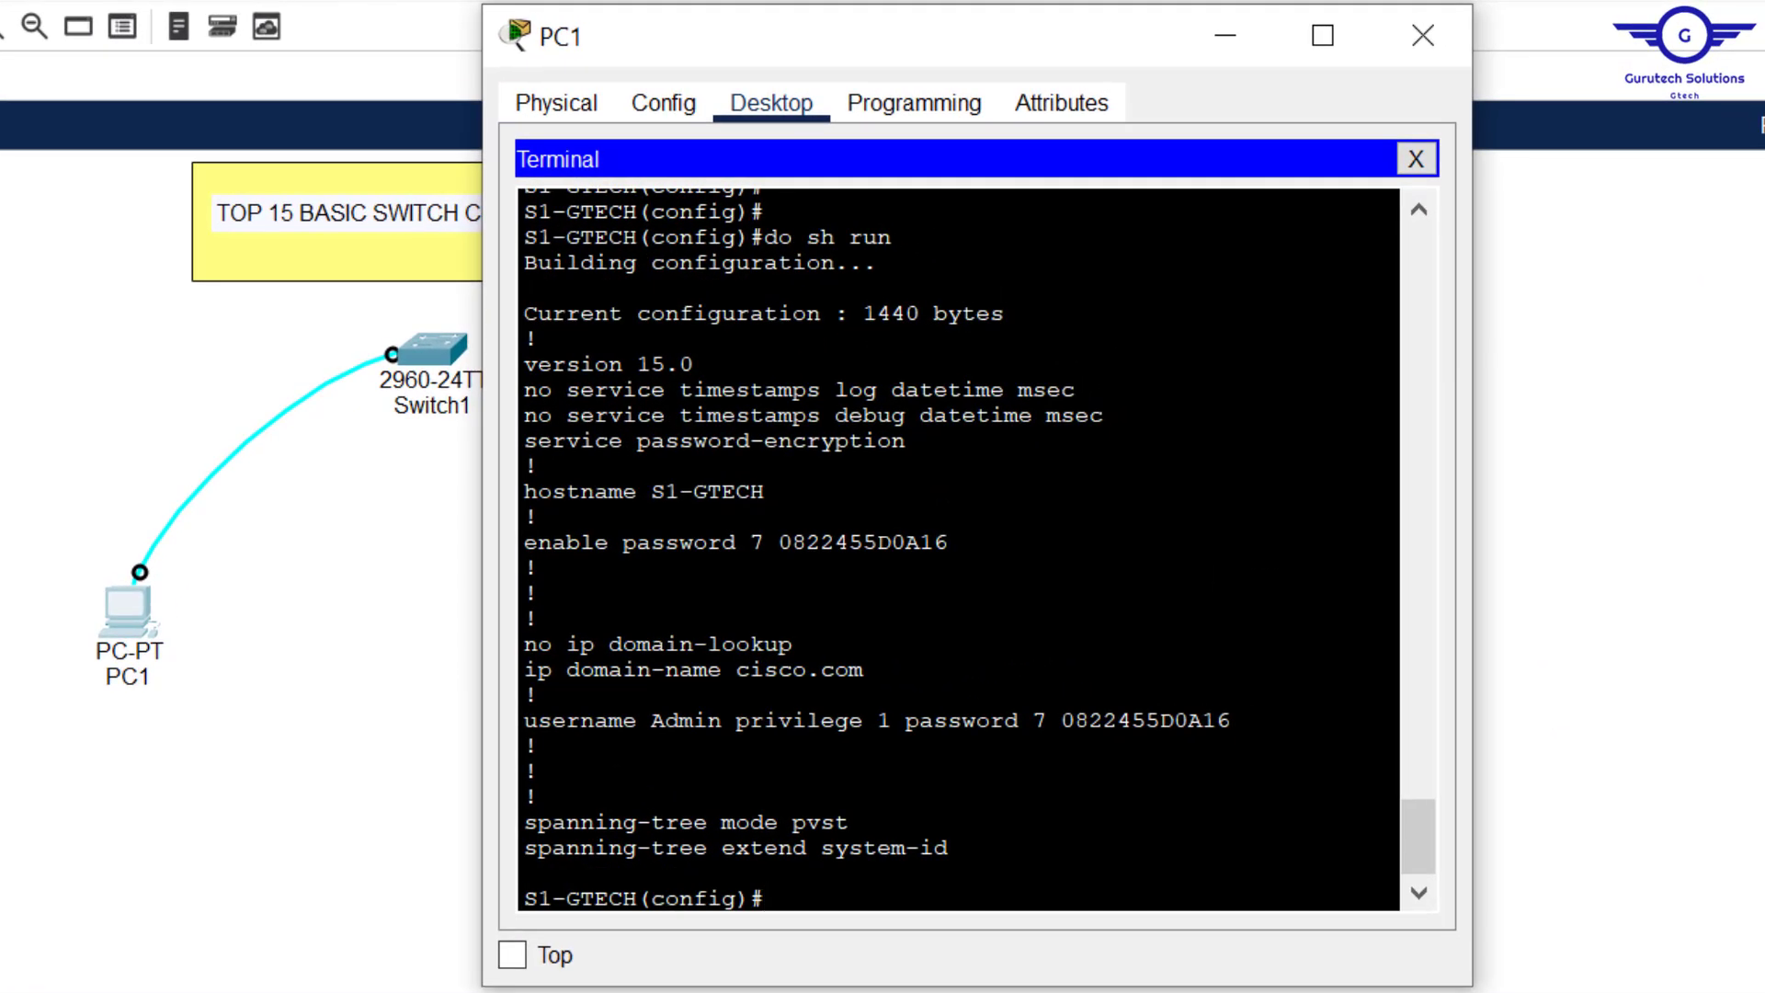
key("Return")
key("Return")
key("Return")
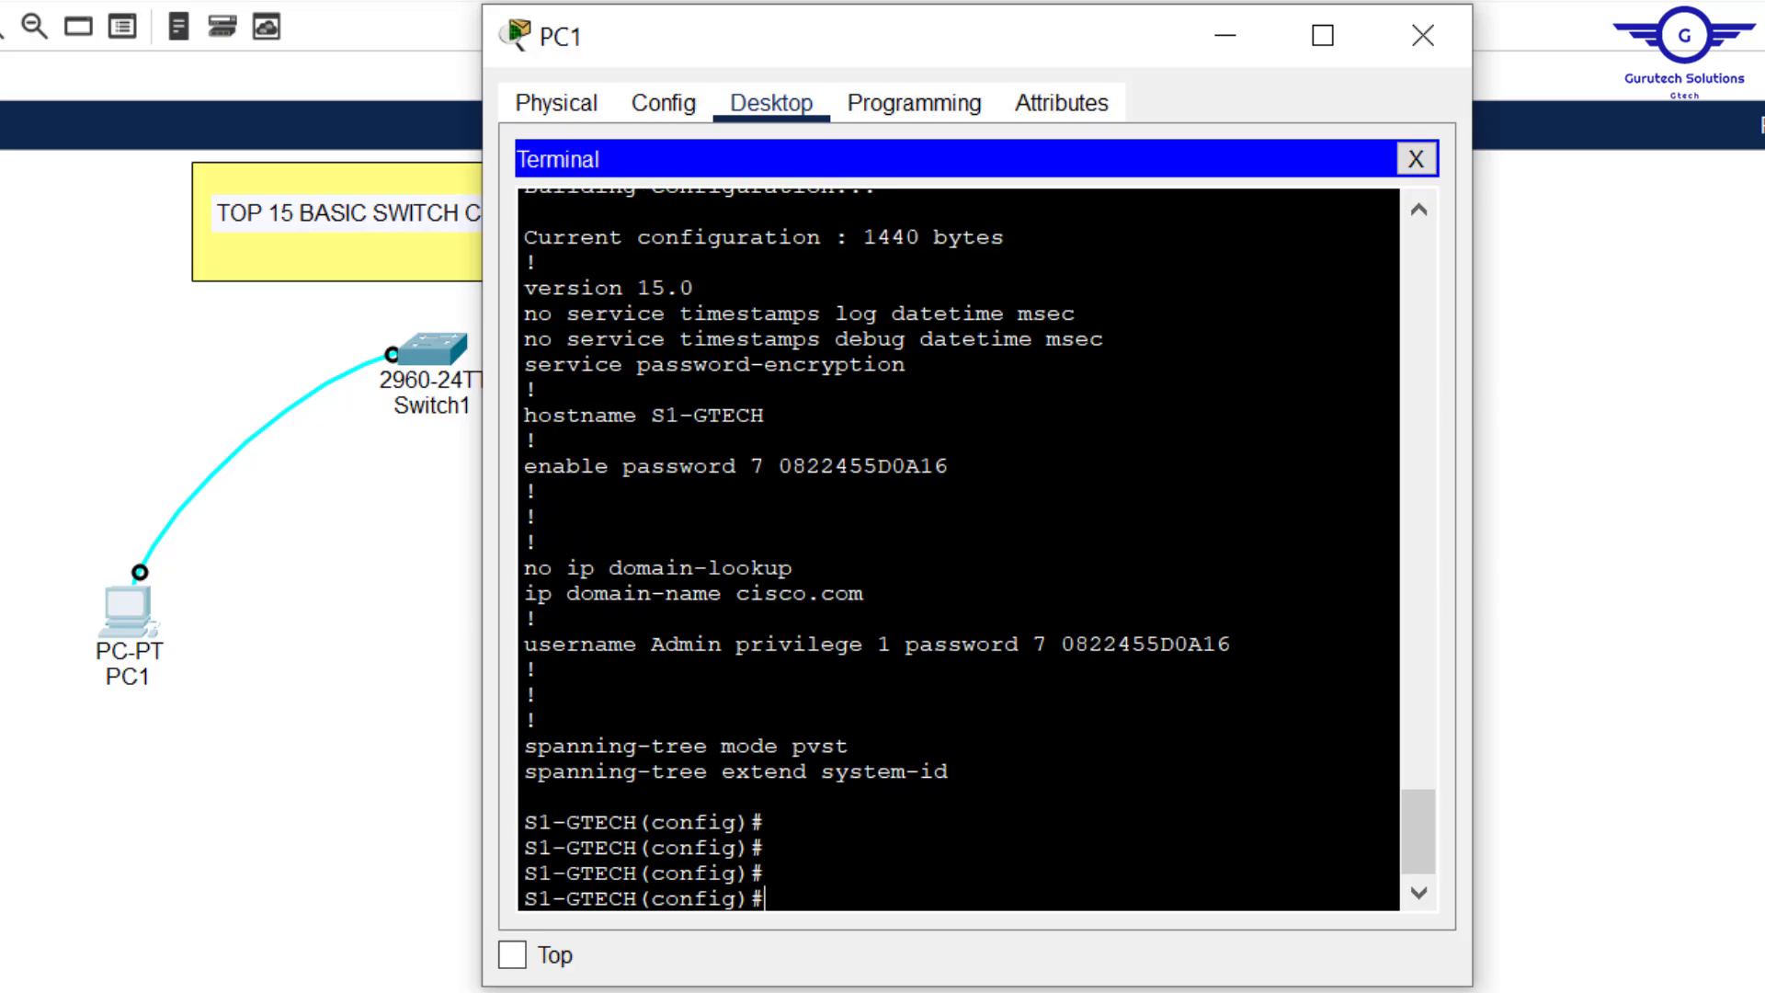
- Exit global configuration mode back to the privileged prompt
type("exit")
key("Return")
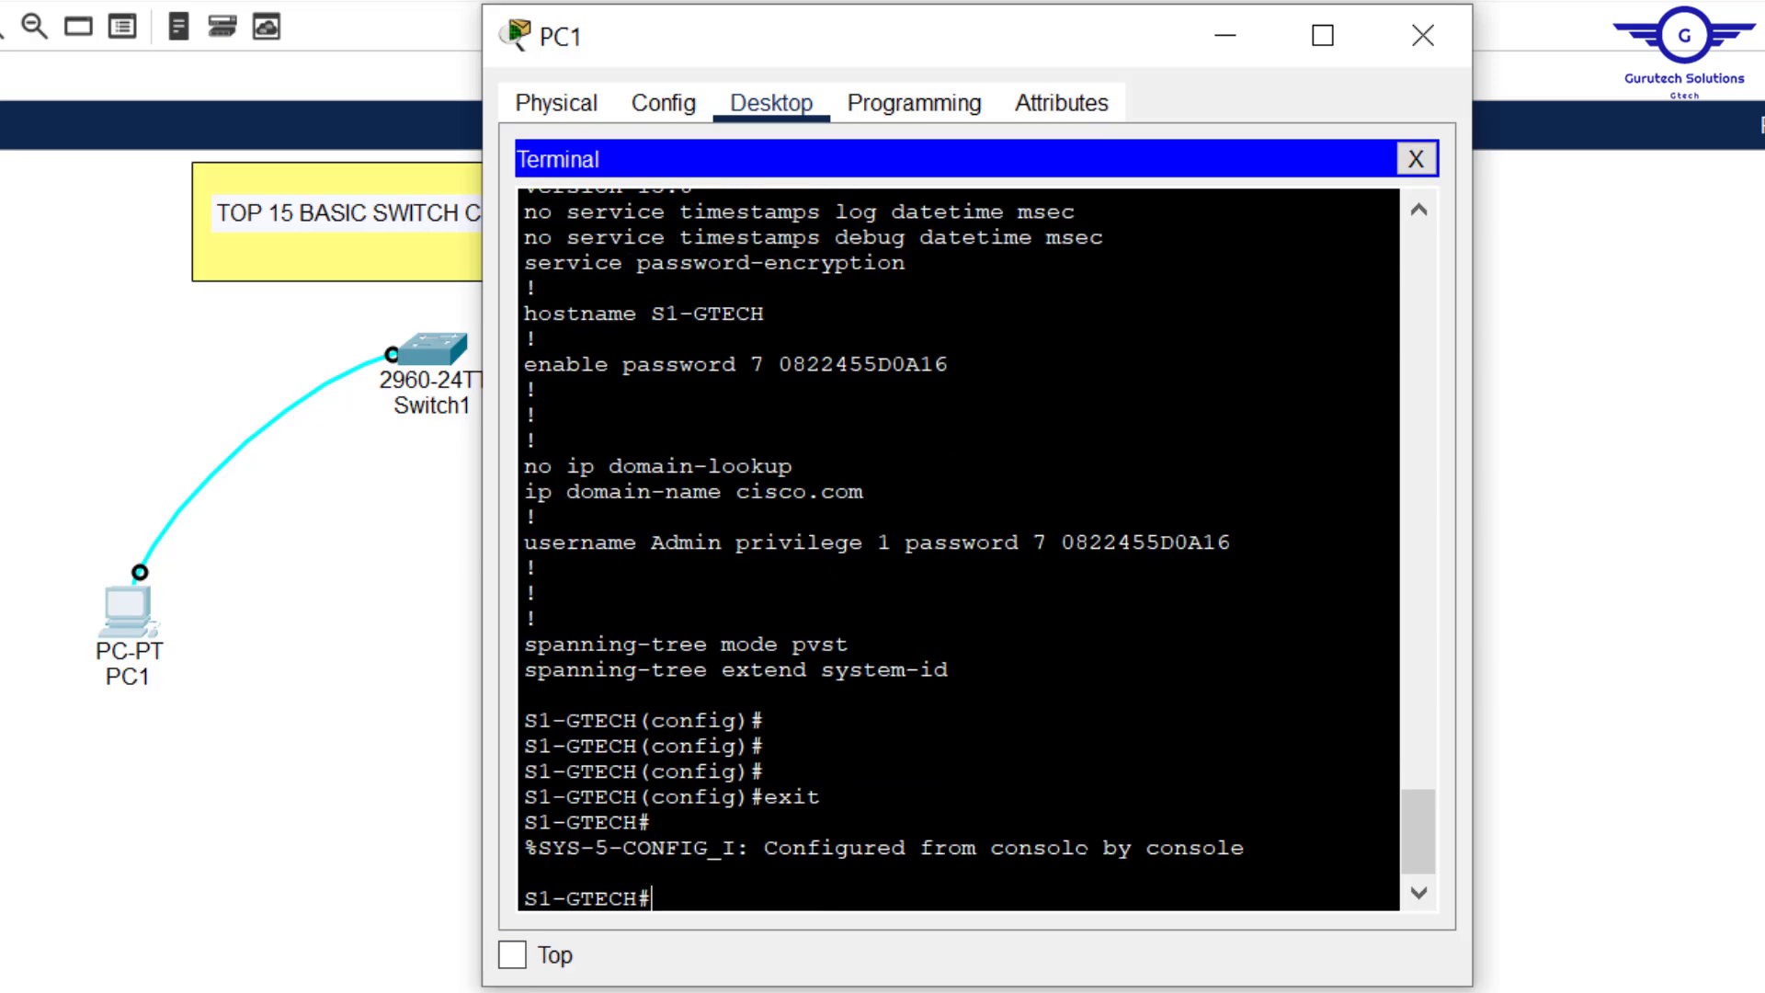
key("Return")
key("Return")
- Try clock set 13:21:30 with the day-first date 28/02/2023
type("se")
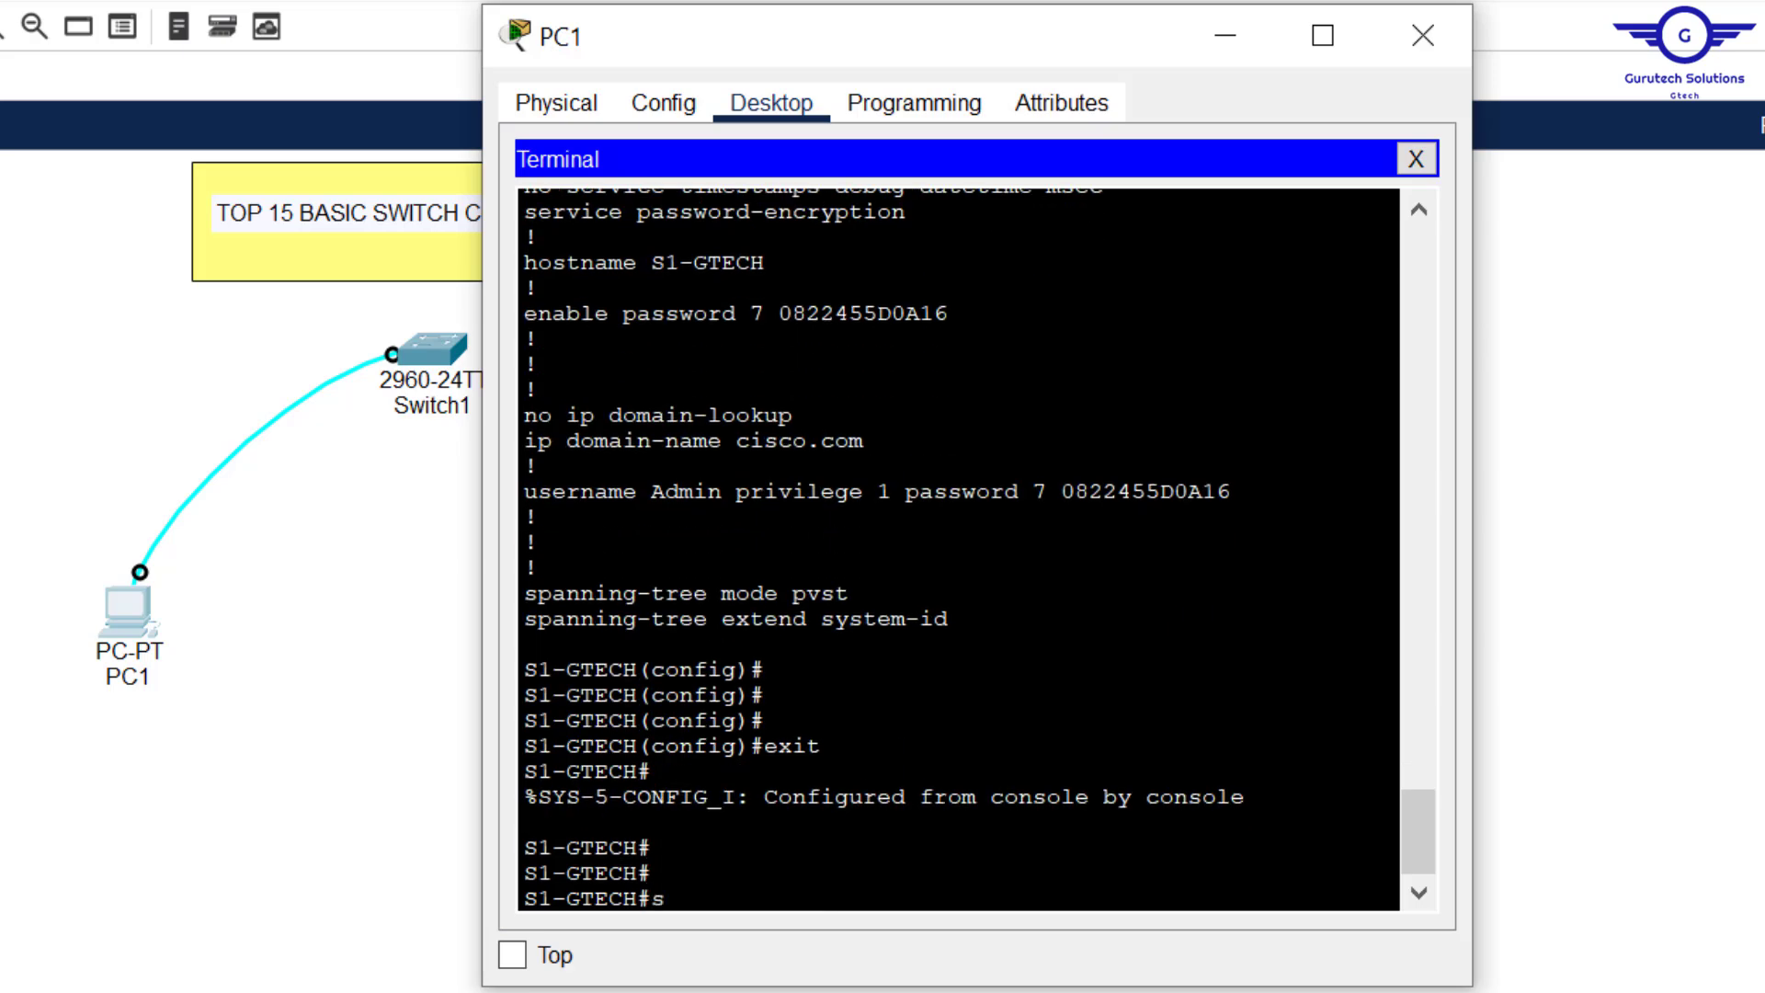
key("BackSpace")
key("BackSpace")
type("clo")
key("Tab")
type("s")
key("Tab")
key("Tab")
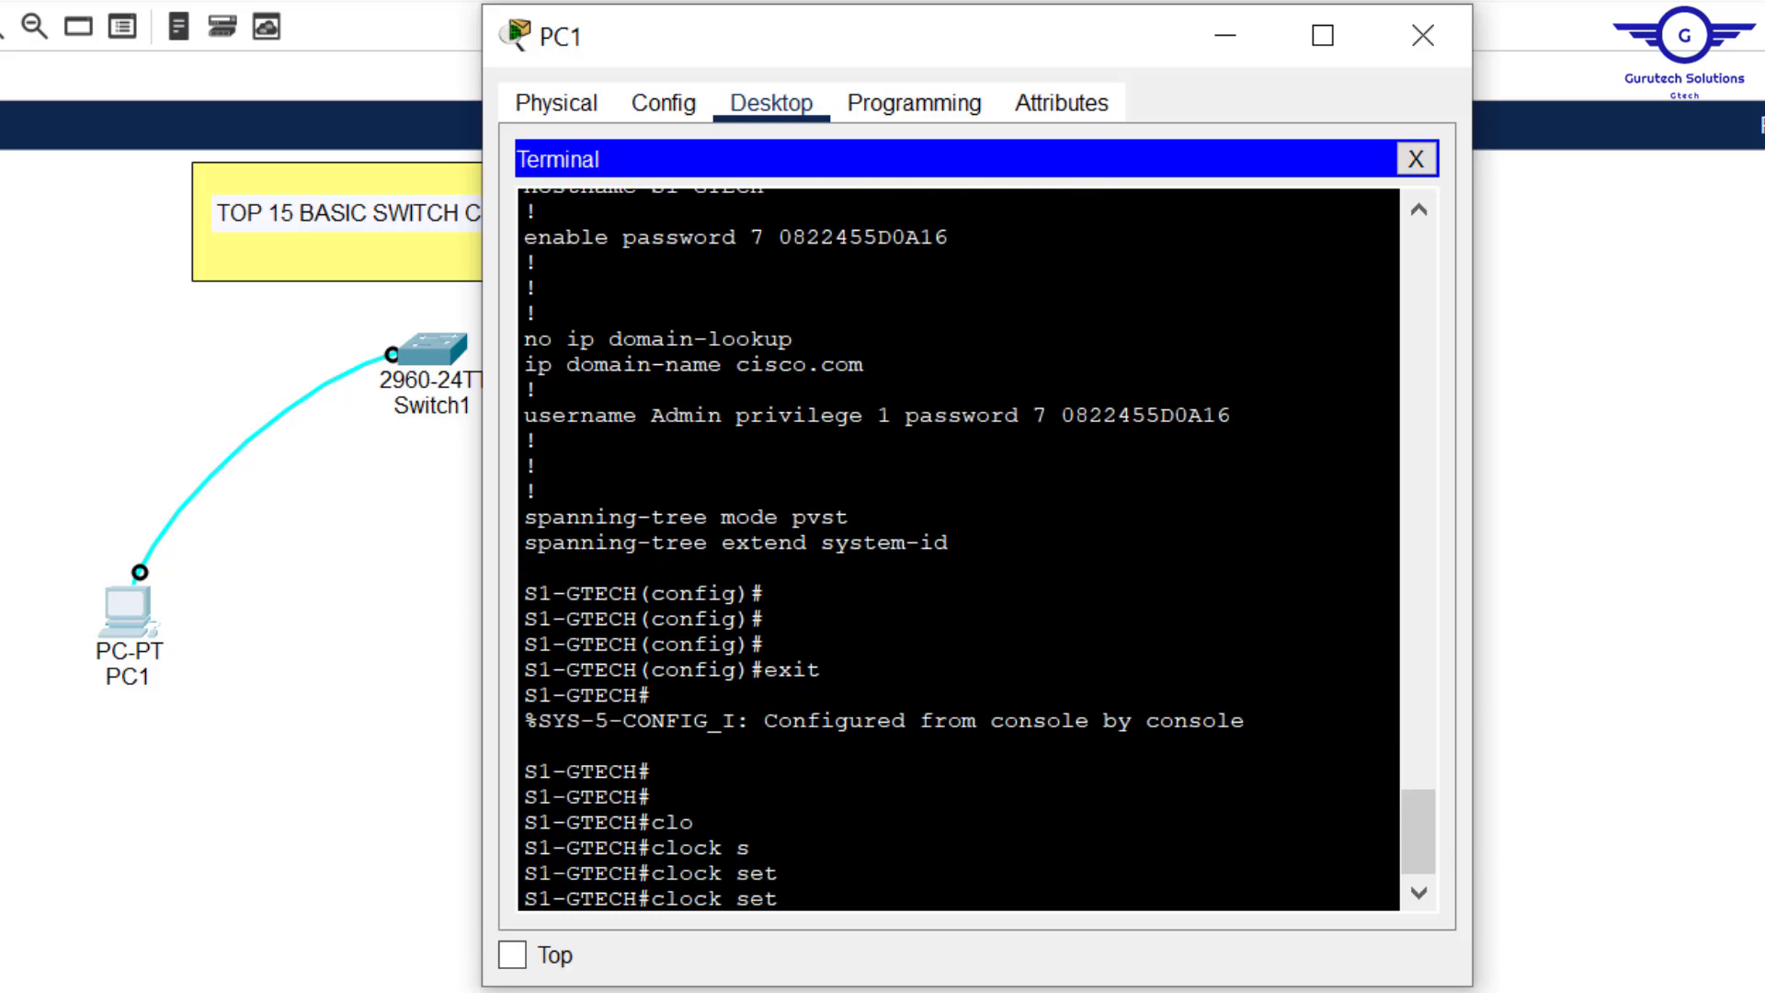
type("13:21")
key("BackSpace")
type(":30")
left_click_drag(792, 901, 913, 910)
left_click(910, 908)
type("28")
key("BackSpace")
type("/02")
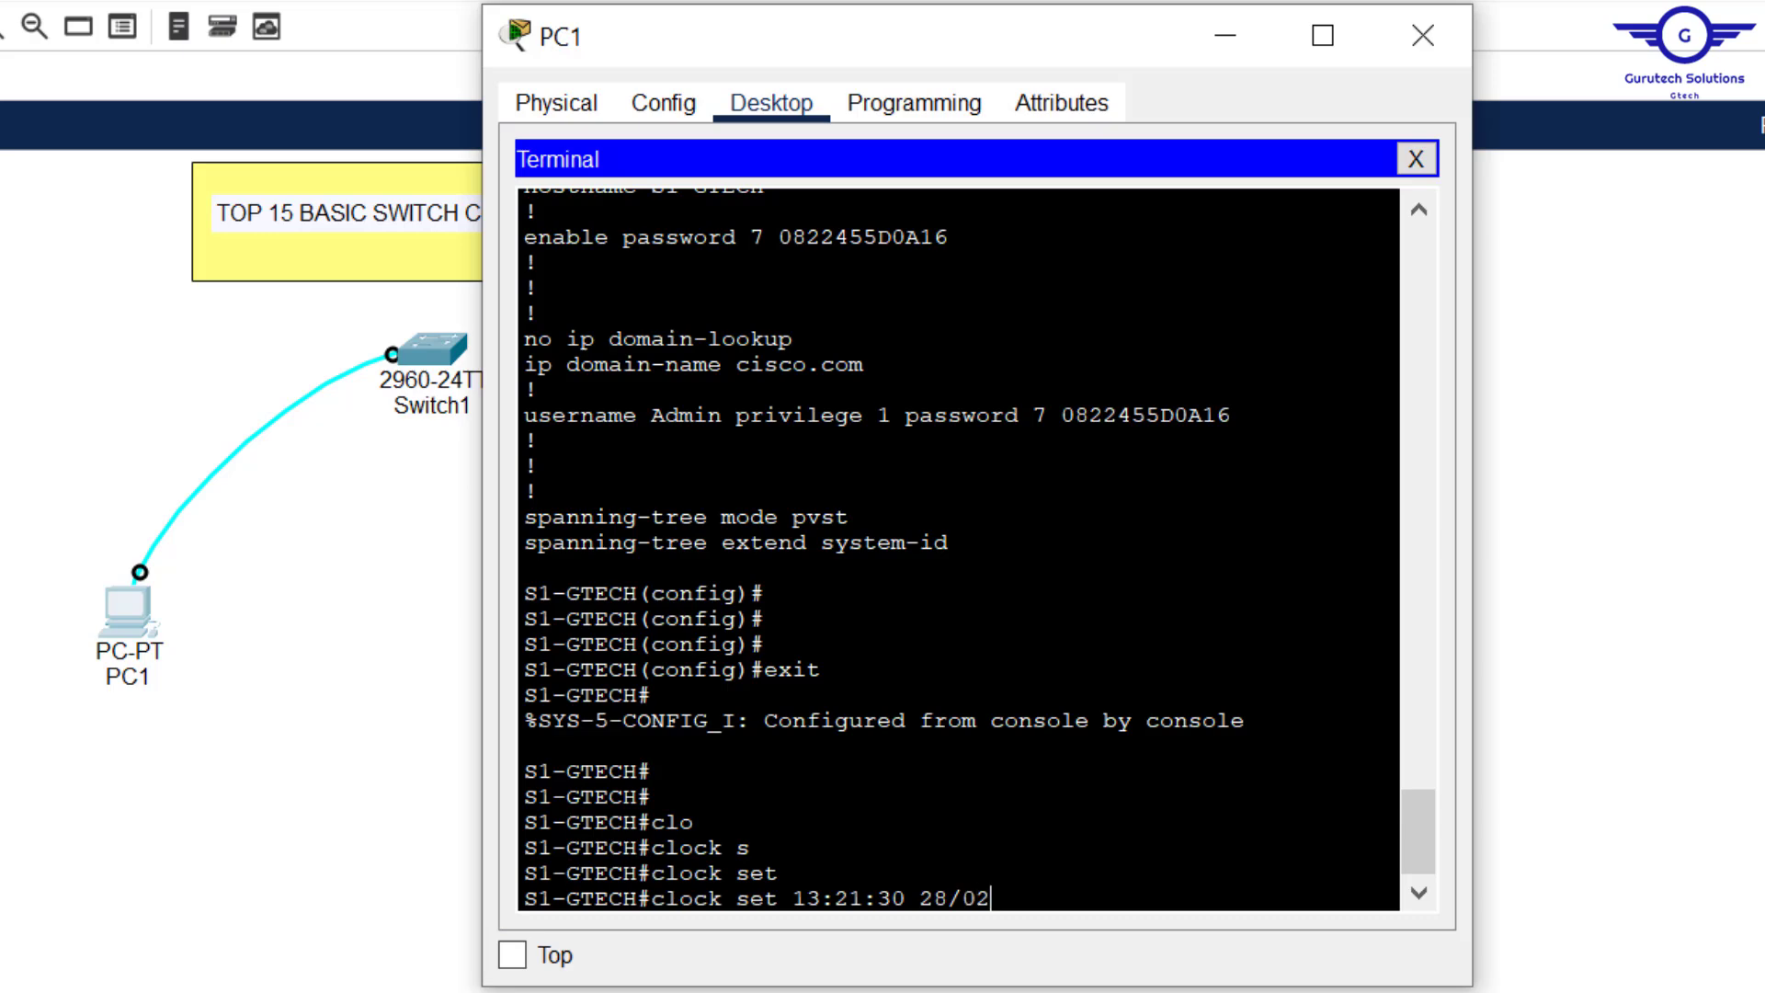
type("/2023")
key("Return")
- Retry the clock command with the month-first date 02/28/2023
key("Up")
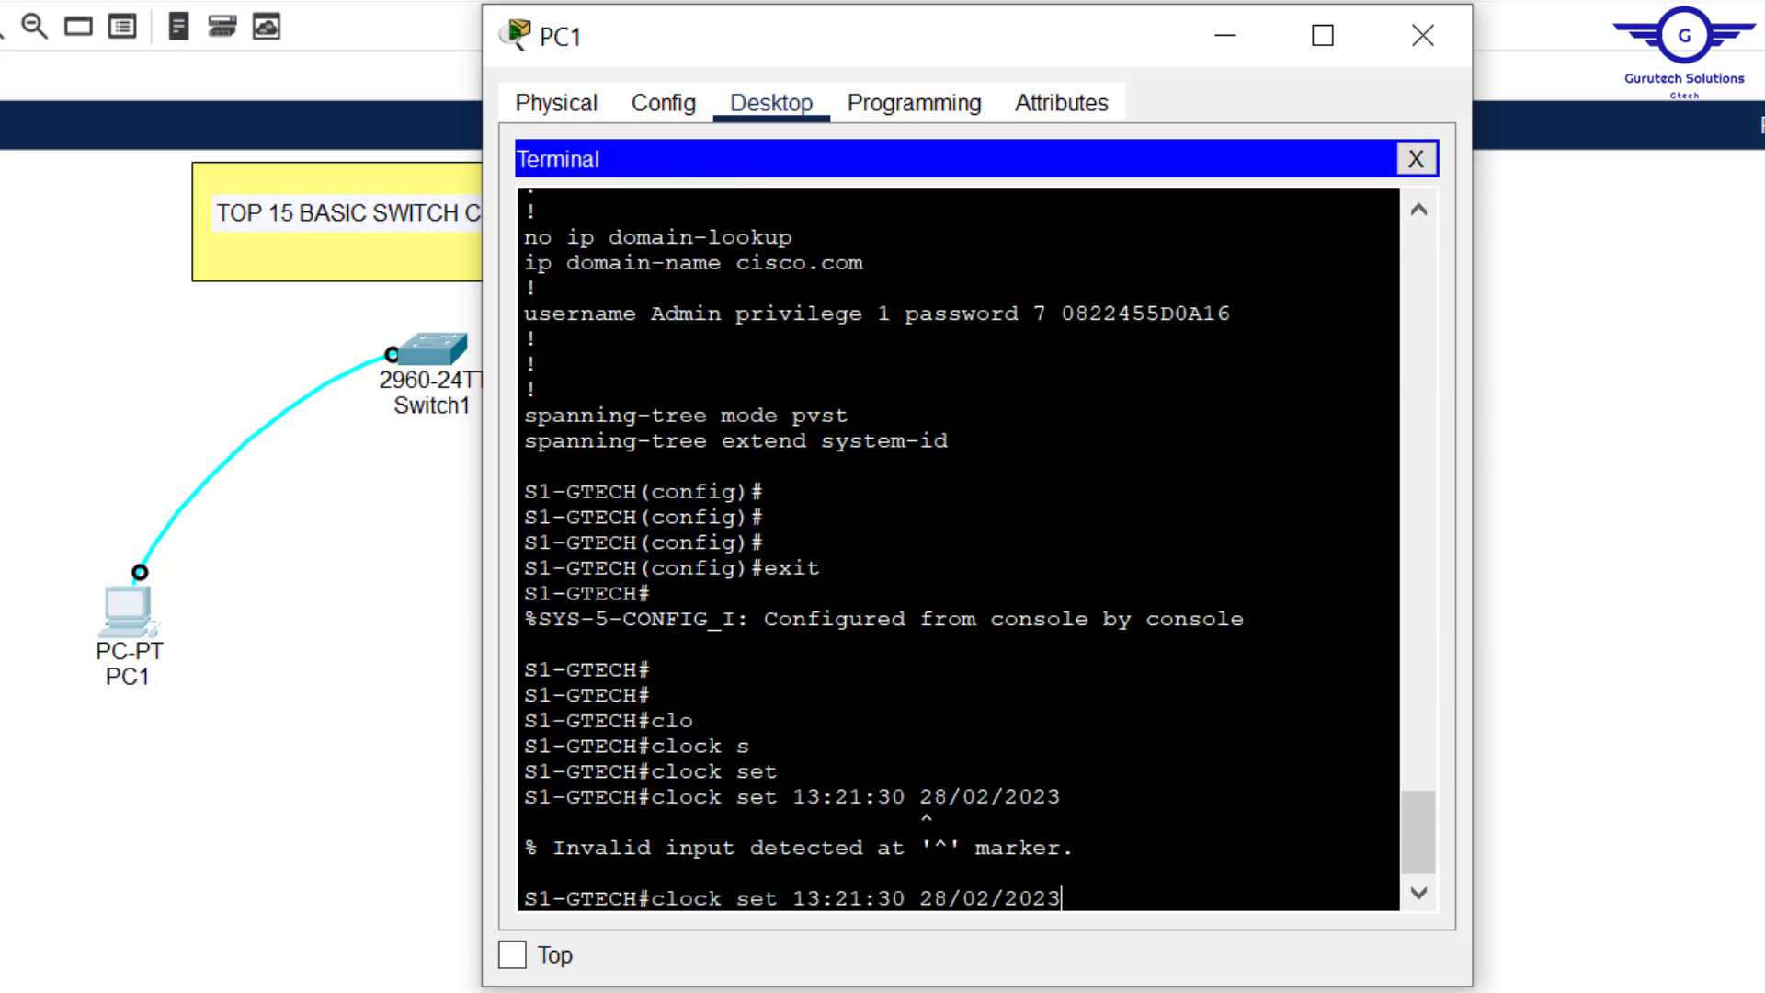
key("BackSpace")
key("BackSpace")
key("BackSpace")
key("BackSpace")
key("BackSpace")
key("BackSpace")
key("BackSpace")
key("BackSpace")
key("BackSpace")
key("BackSpace")
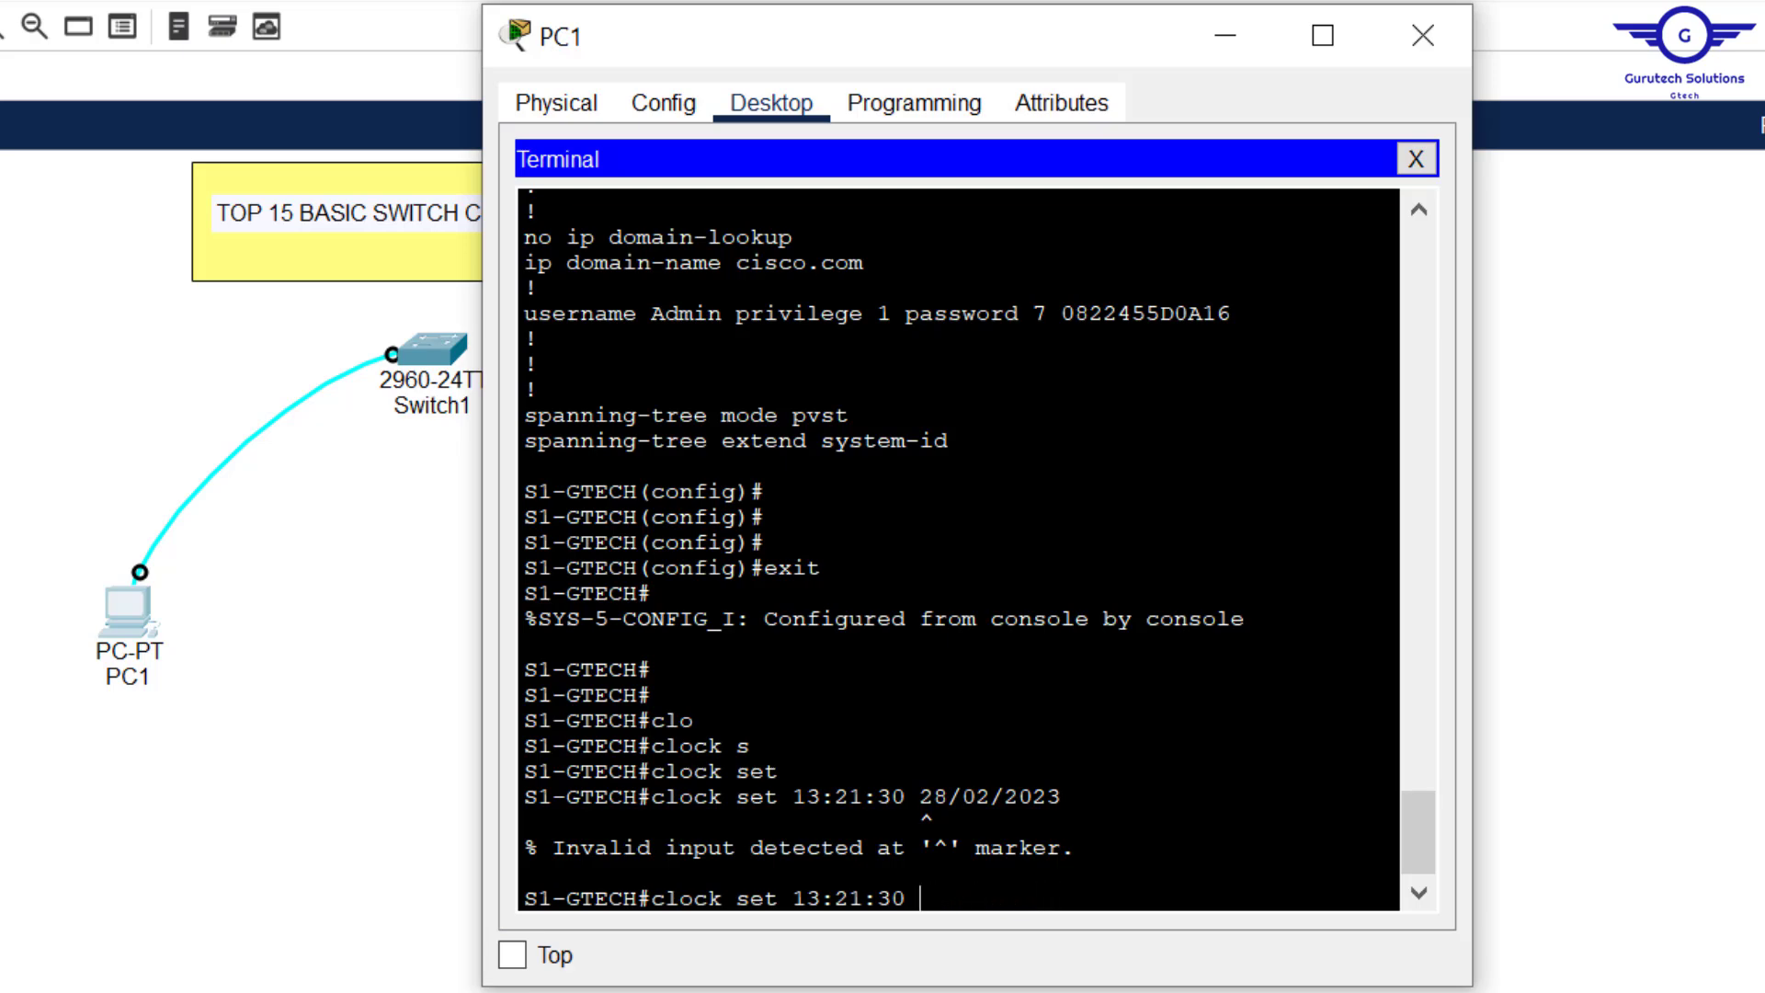
type("02/28/2023")
key("Return")
- Set the clock to 13:21:30 February 28 2023, then rerun it to confirm
key("Up")
key("BackSpace")
key("BackSpace")
key("BackSpace")
key("BackSpace")
key("BackSpace")
key("BackSpace")
key("BackSpace")
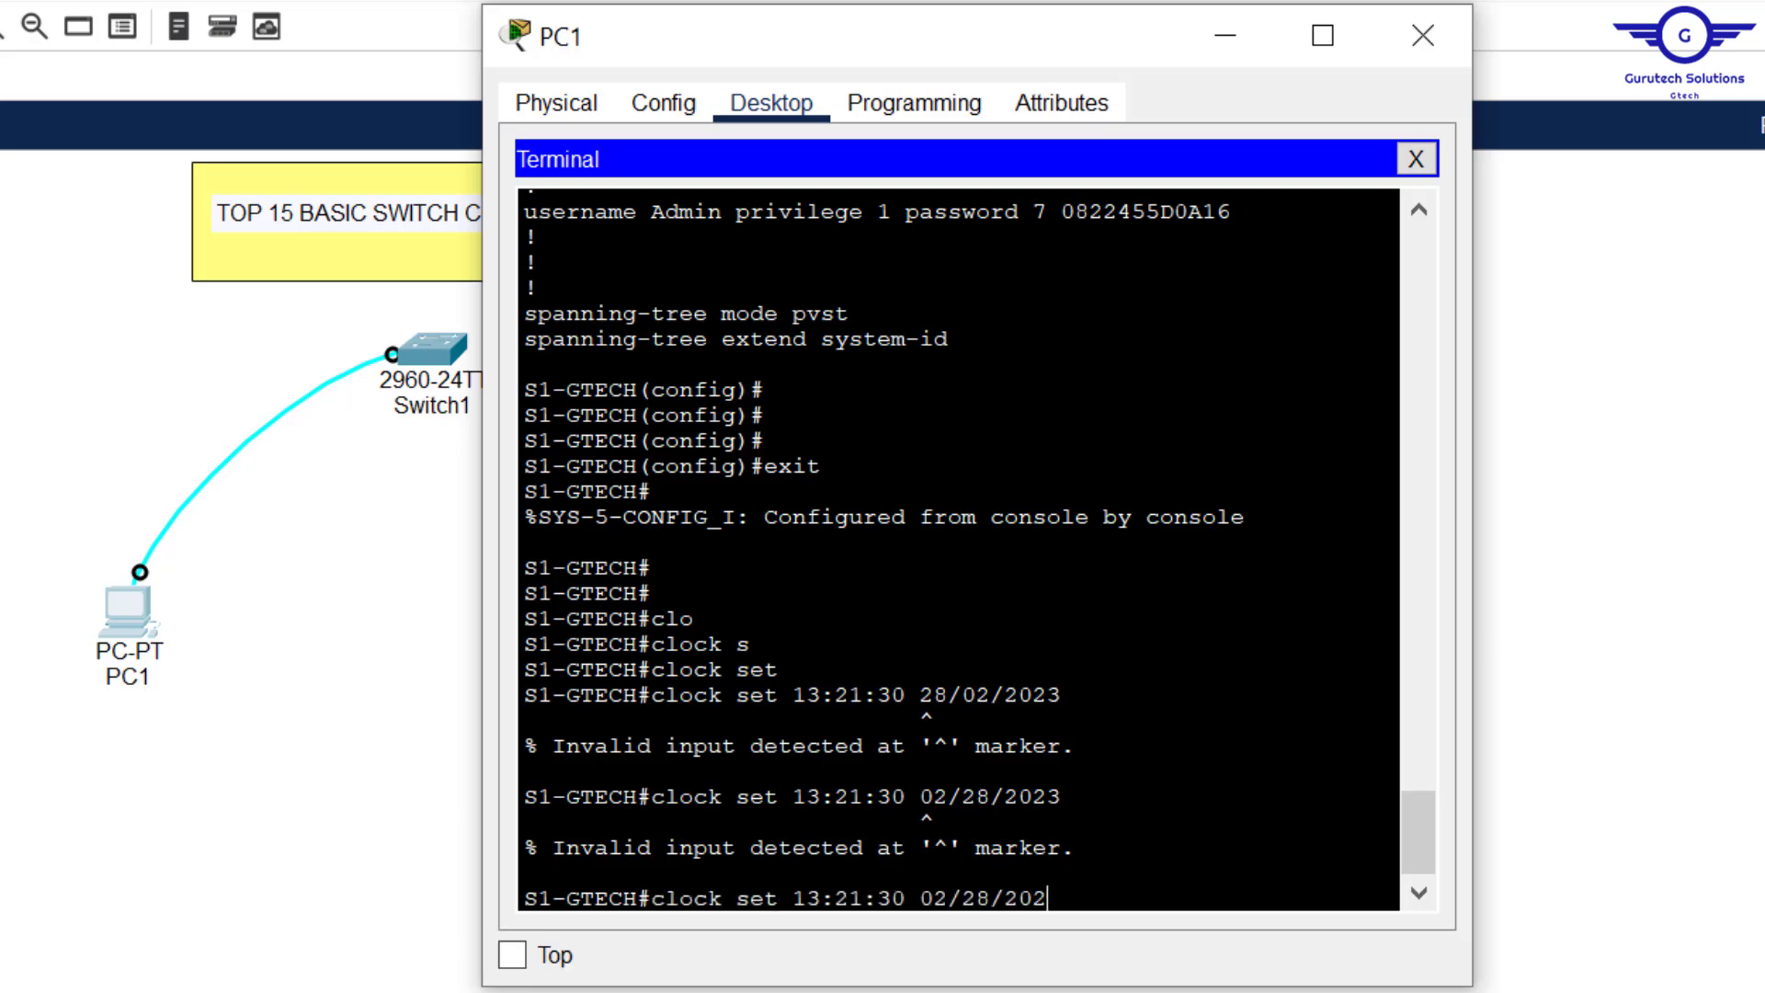
key("BackSpace")
key("BackSpace")
key("BackSpace")
type("Feb")
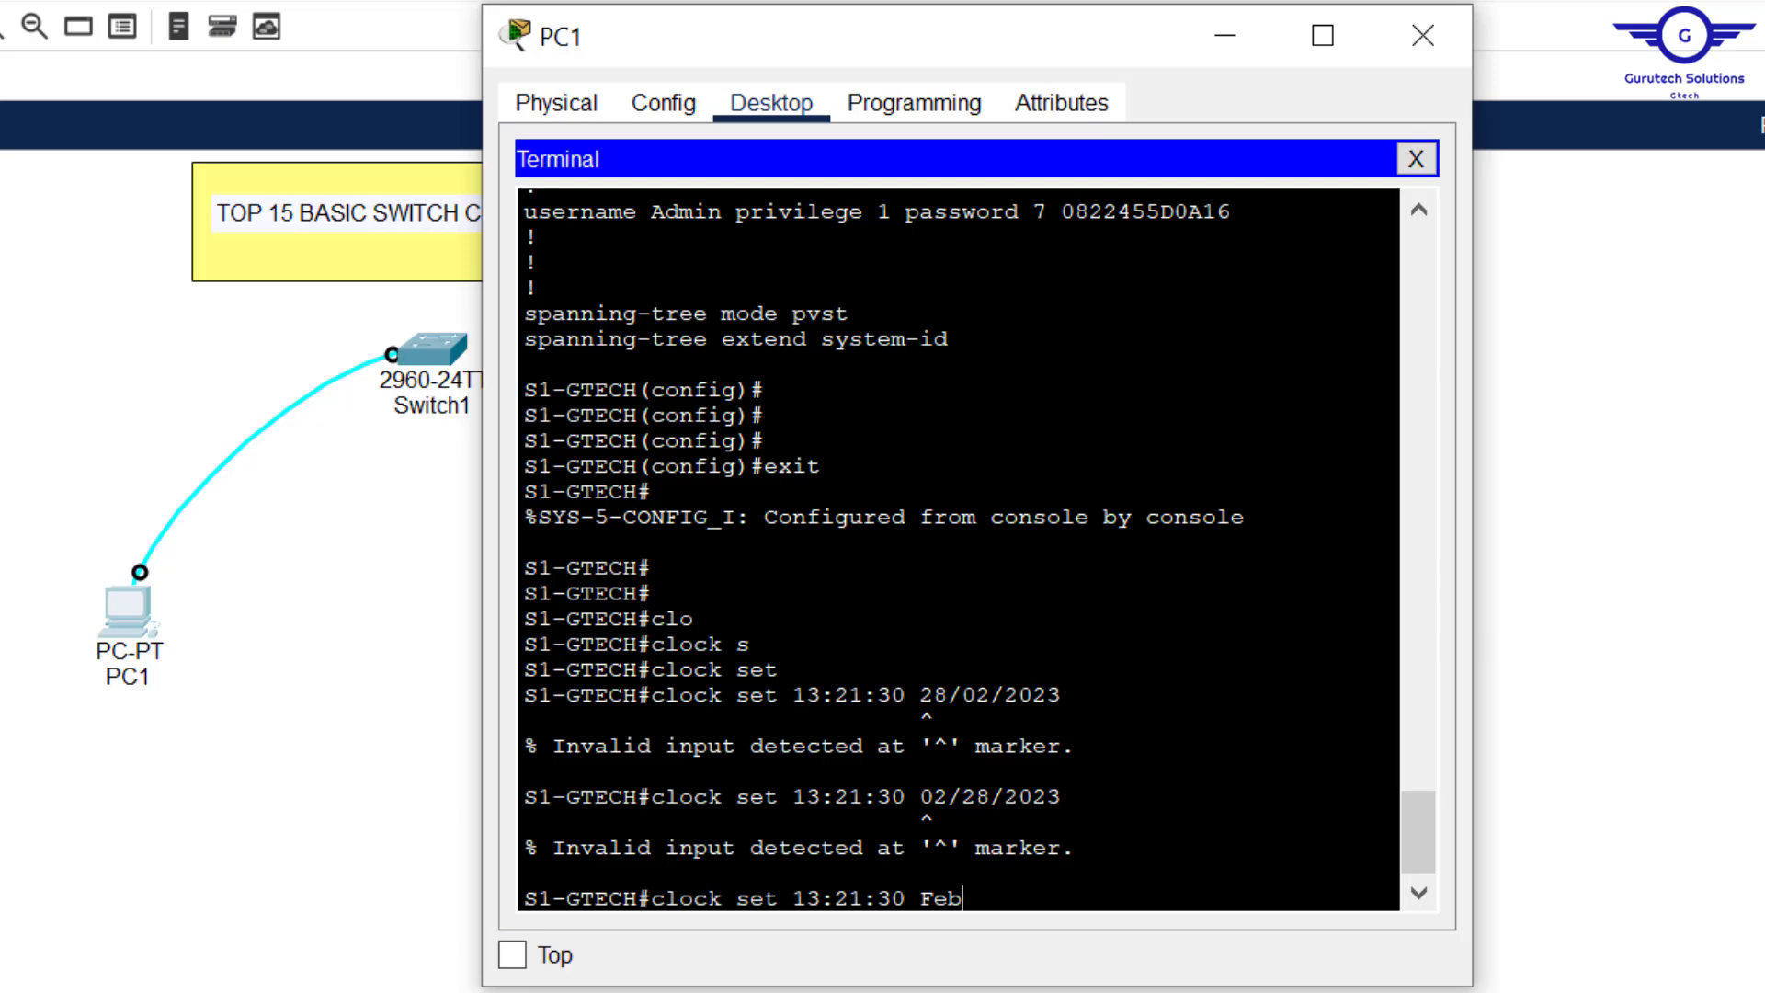
type("ruaey")
key("BackSpace")
key("BackSpace")
type("ry 28")
type("23")
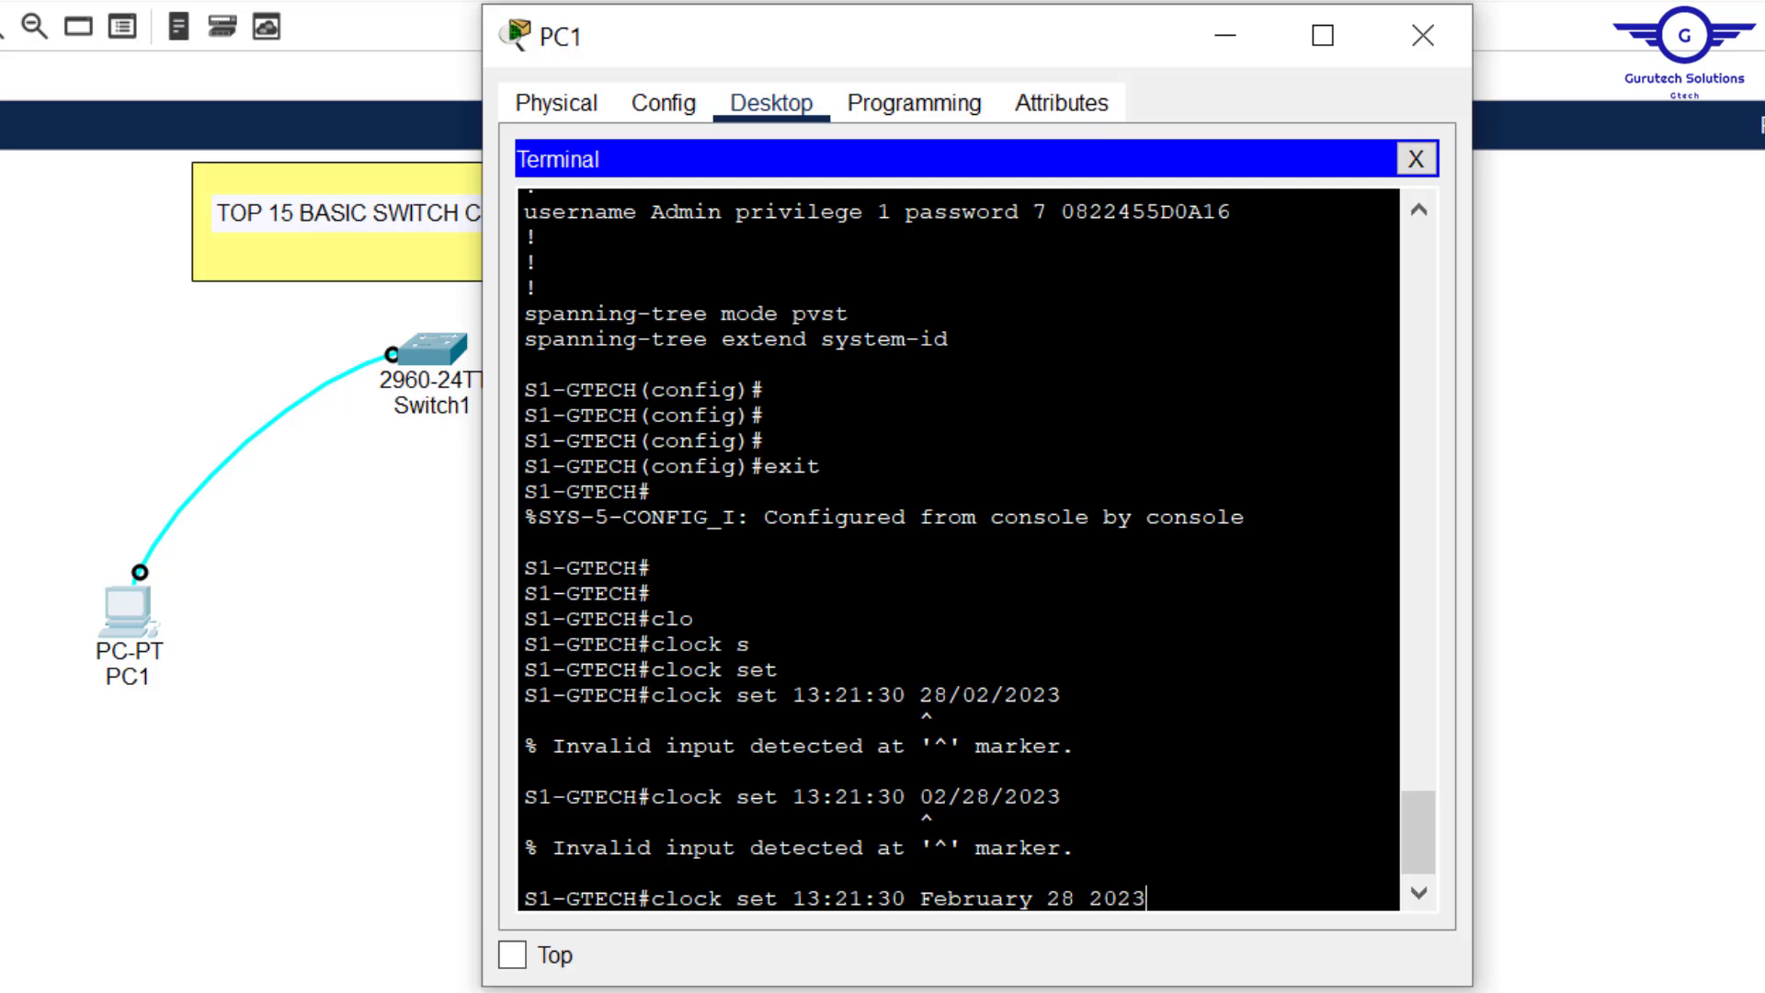
key("Return")
key("Return")
key("Return")
key("Return")
key("Return")
key("Return")
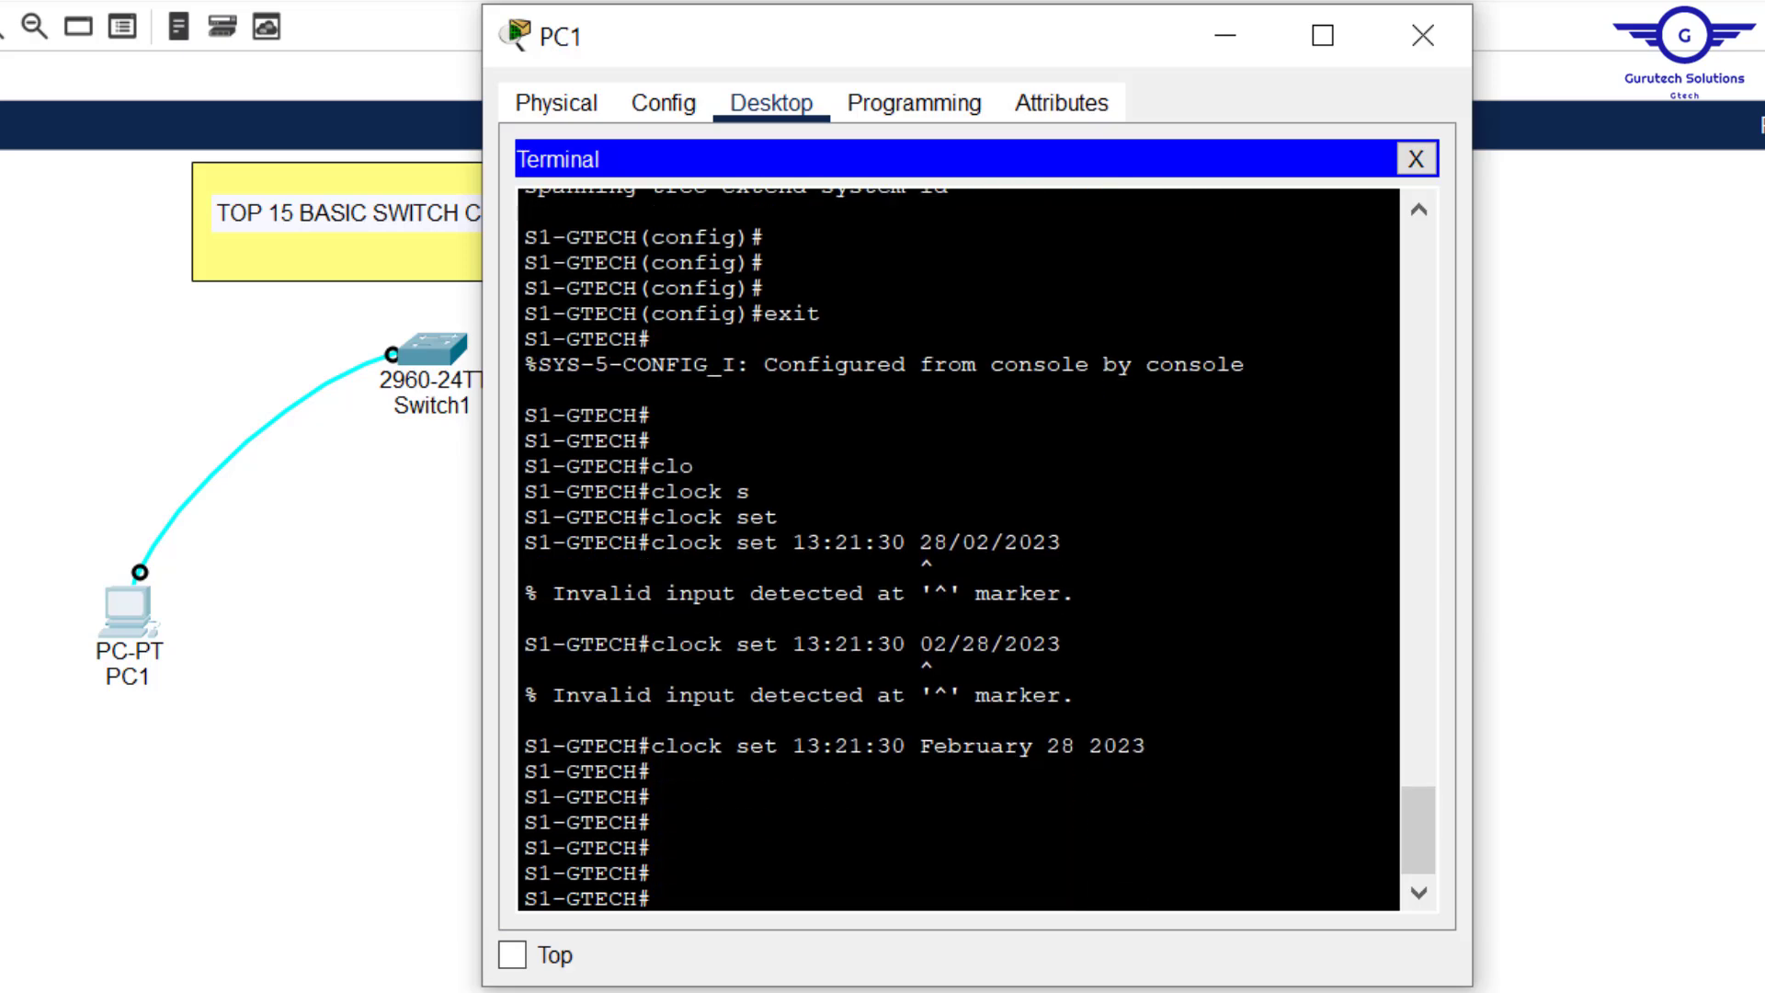
key("Up")
key("Return")
key("Return")
key("Return")
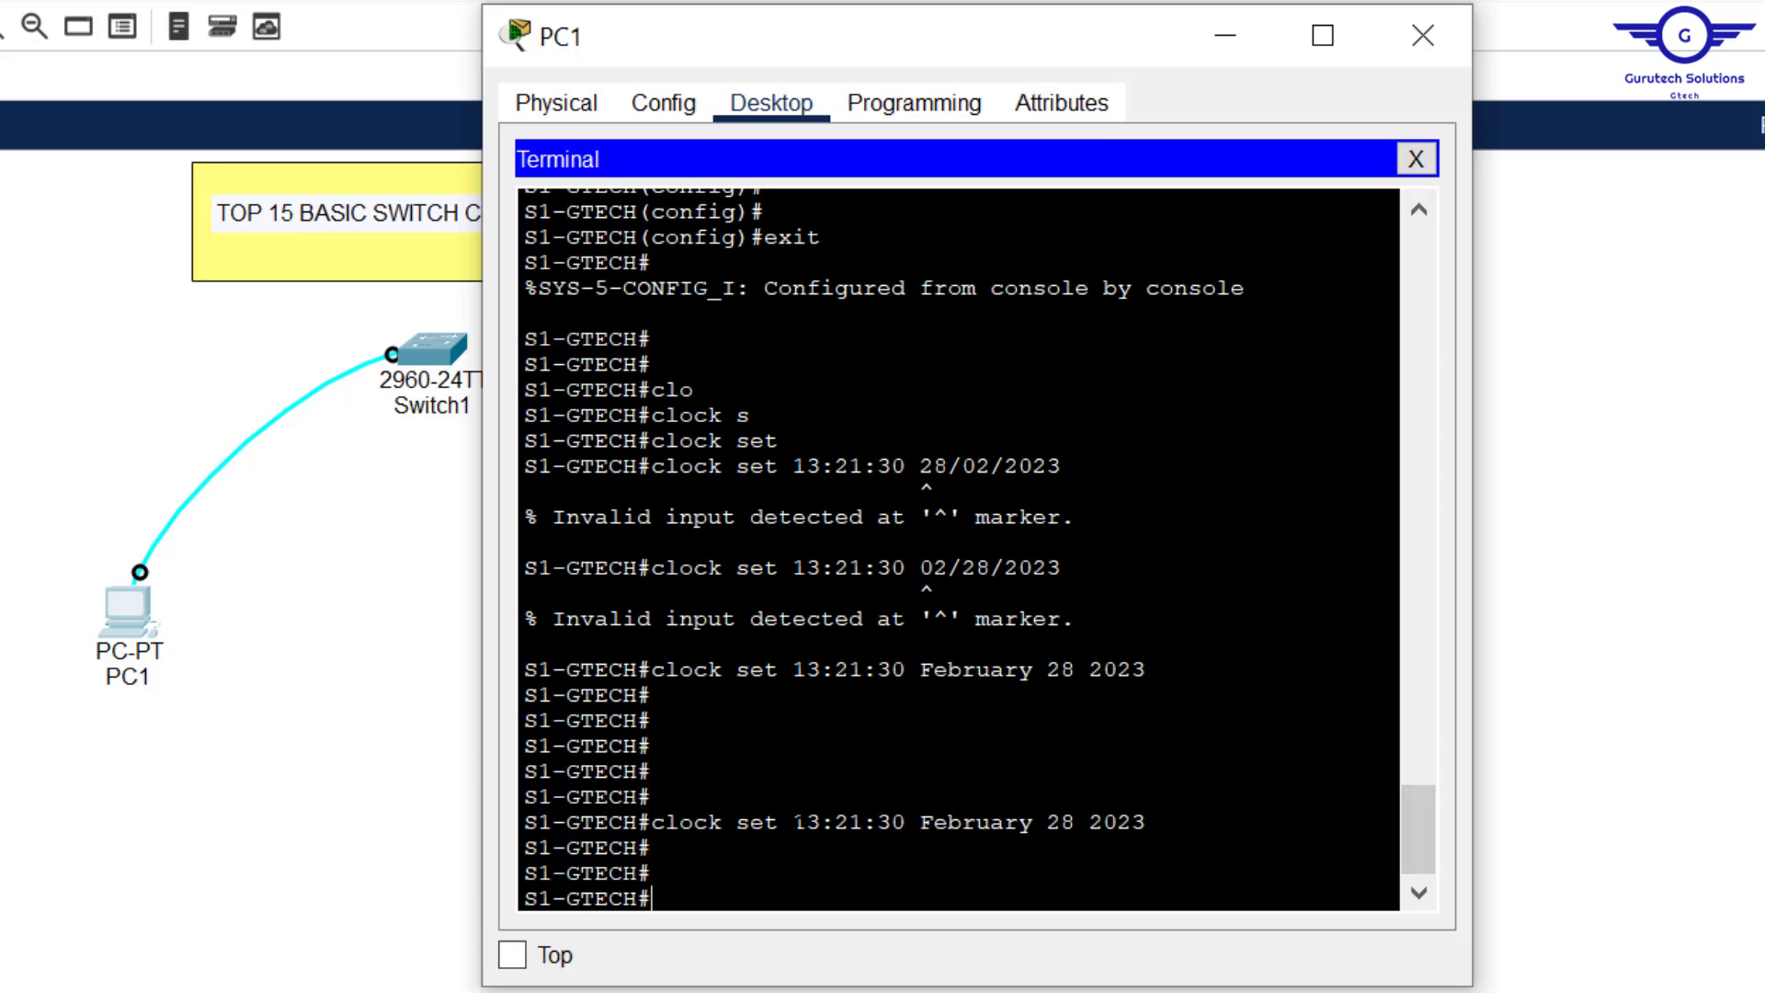
left_click_drag(793, 821, 1146, 822)
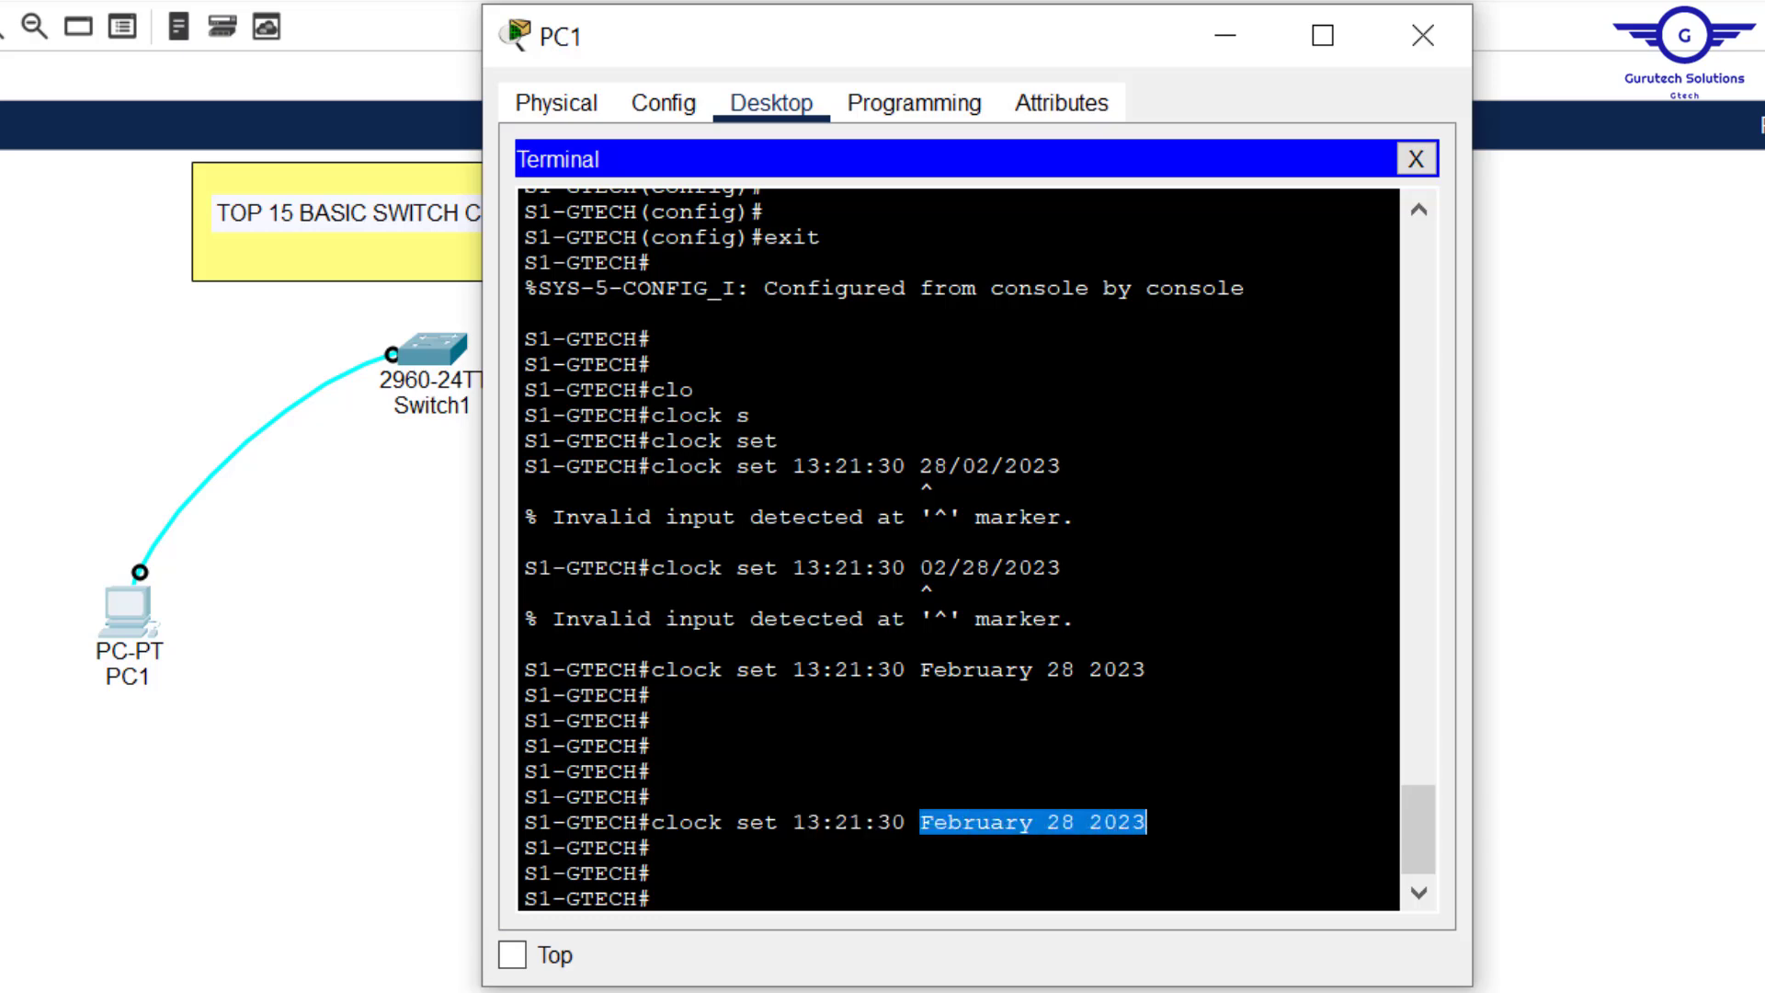
key("Return")
key("Return")
key("Return")
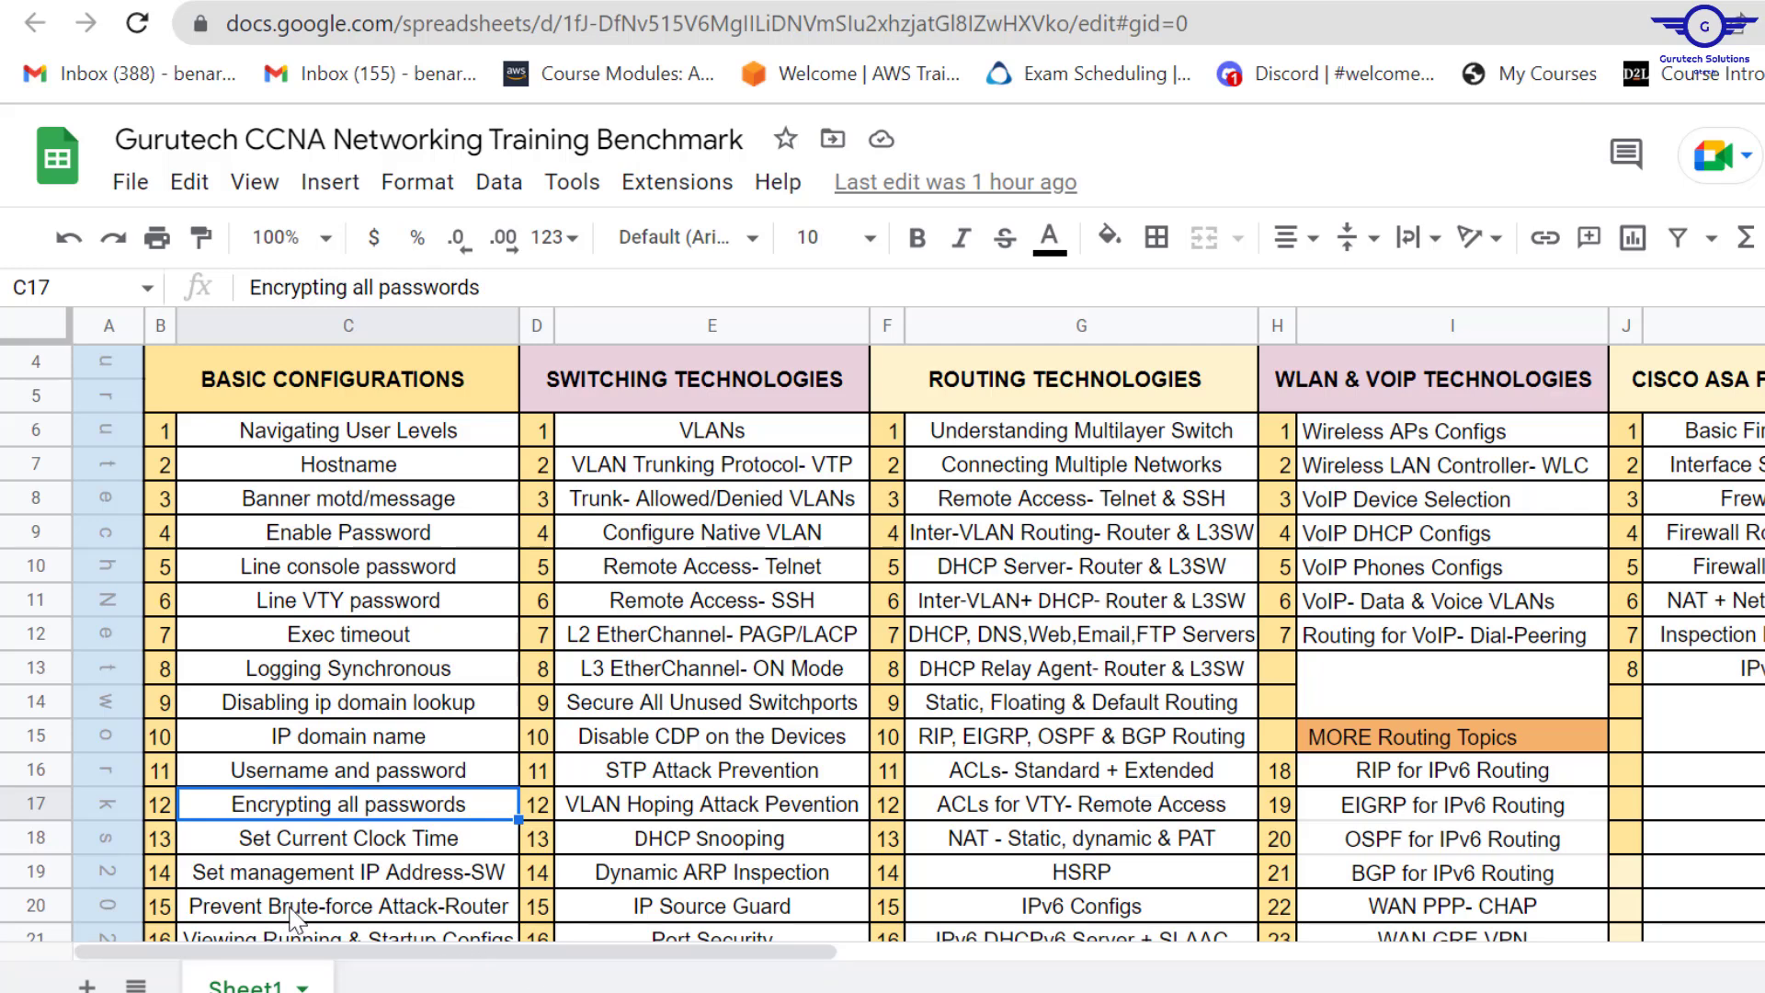
left_click(464, 907)
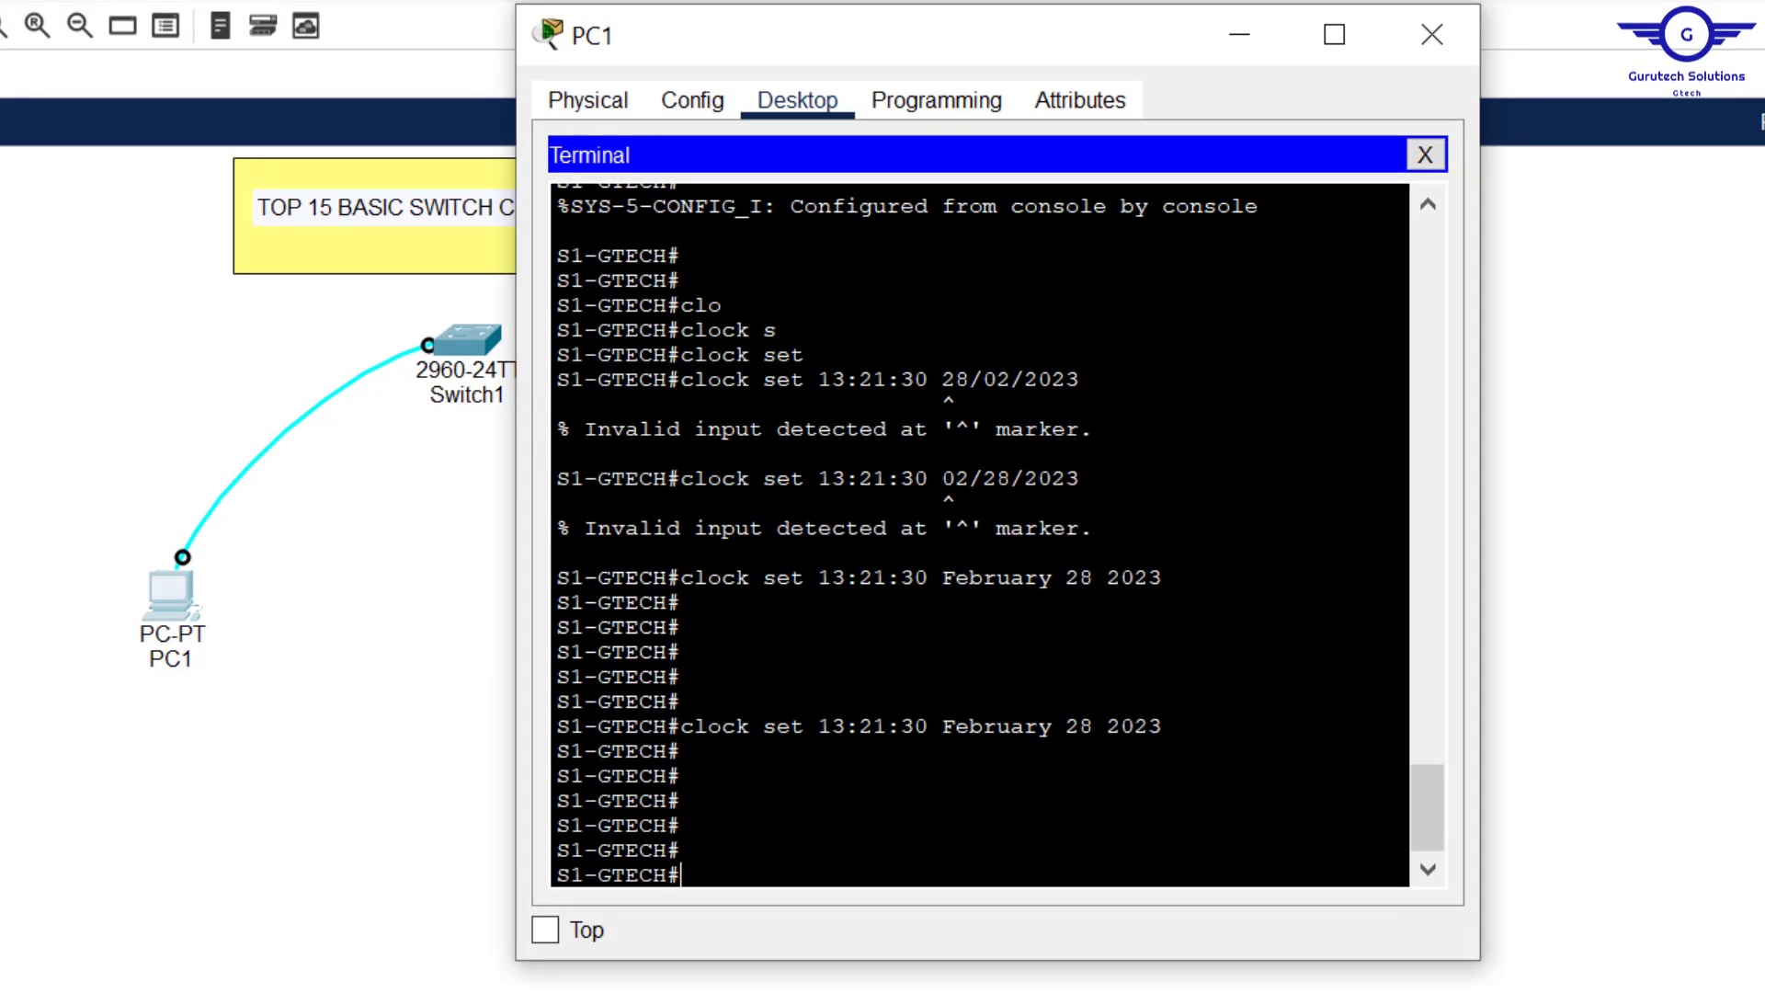
- Enter global configuration mode with conf t
type("conf t")
key("Return")
key("Return")
key("Return")
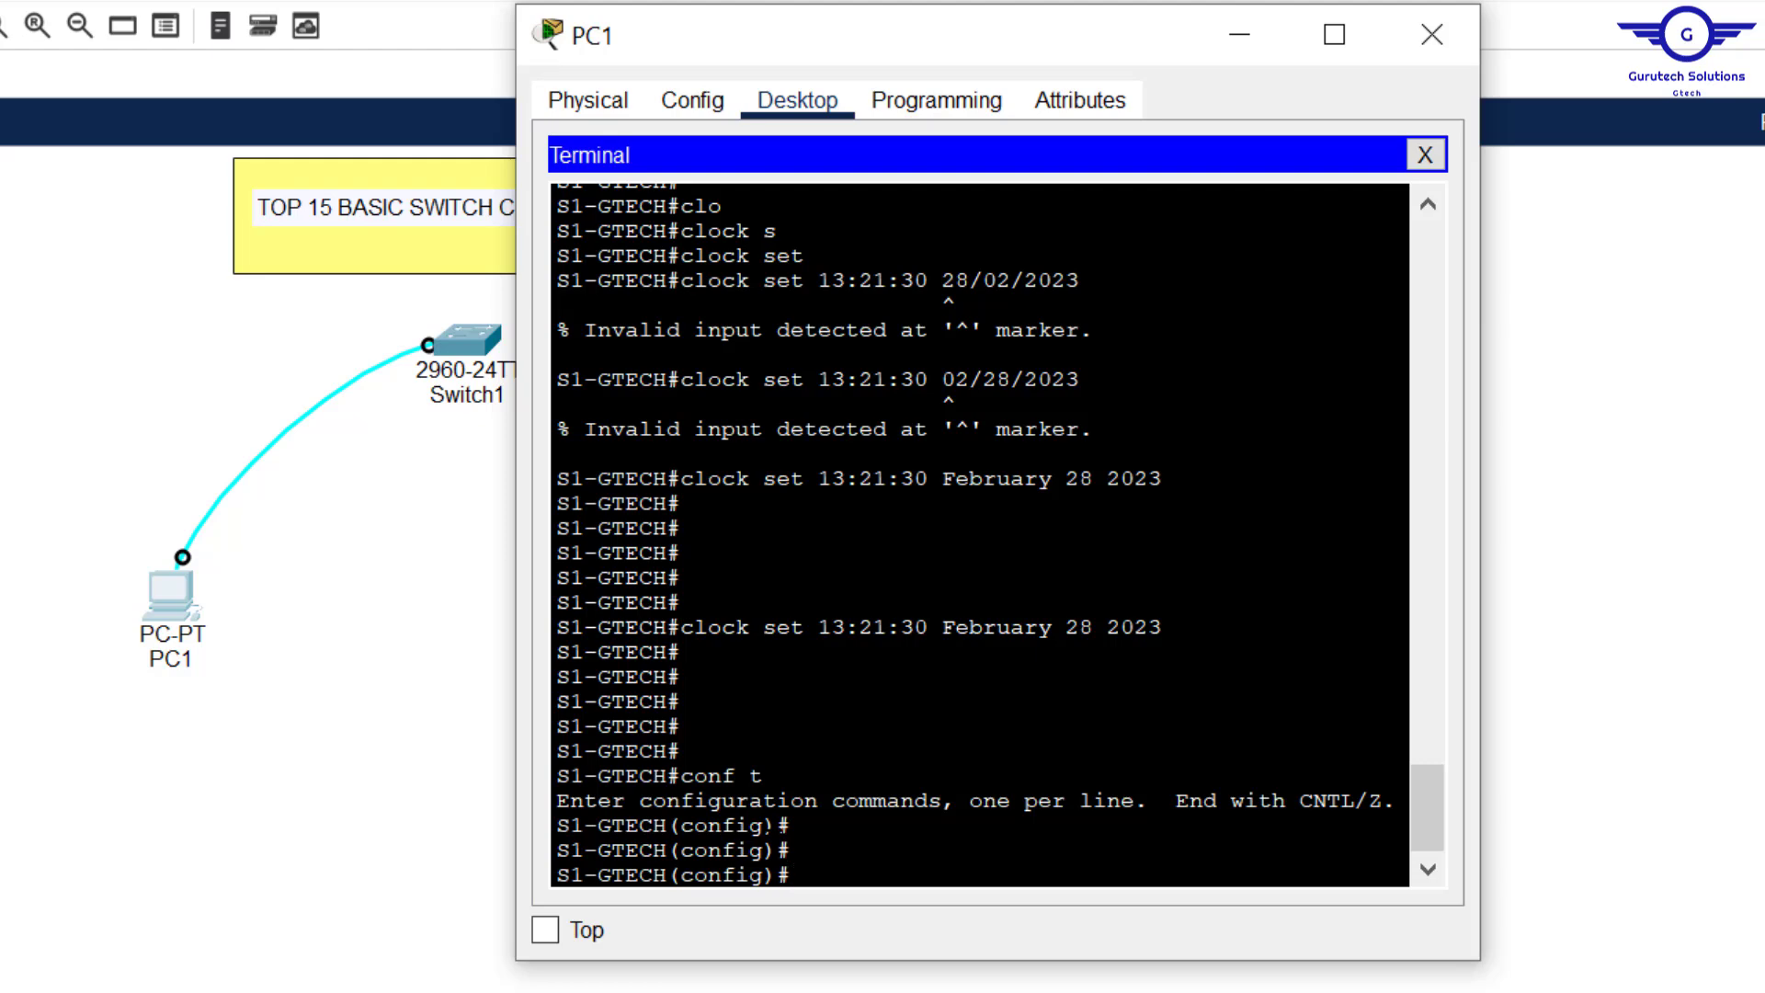
left_click_drag(1006, 39, 1122, 27)
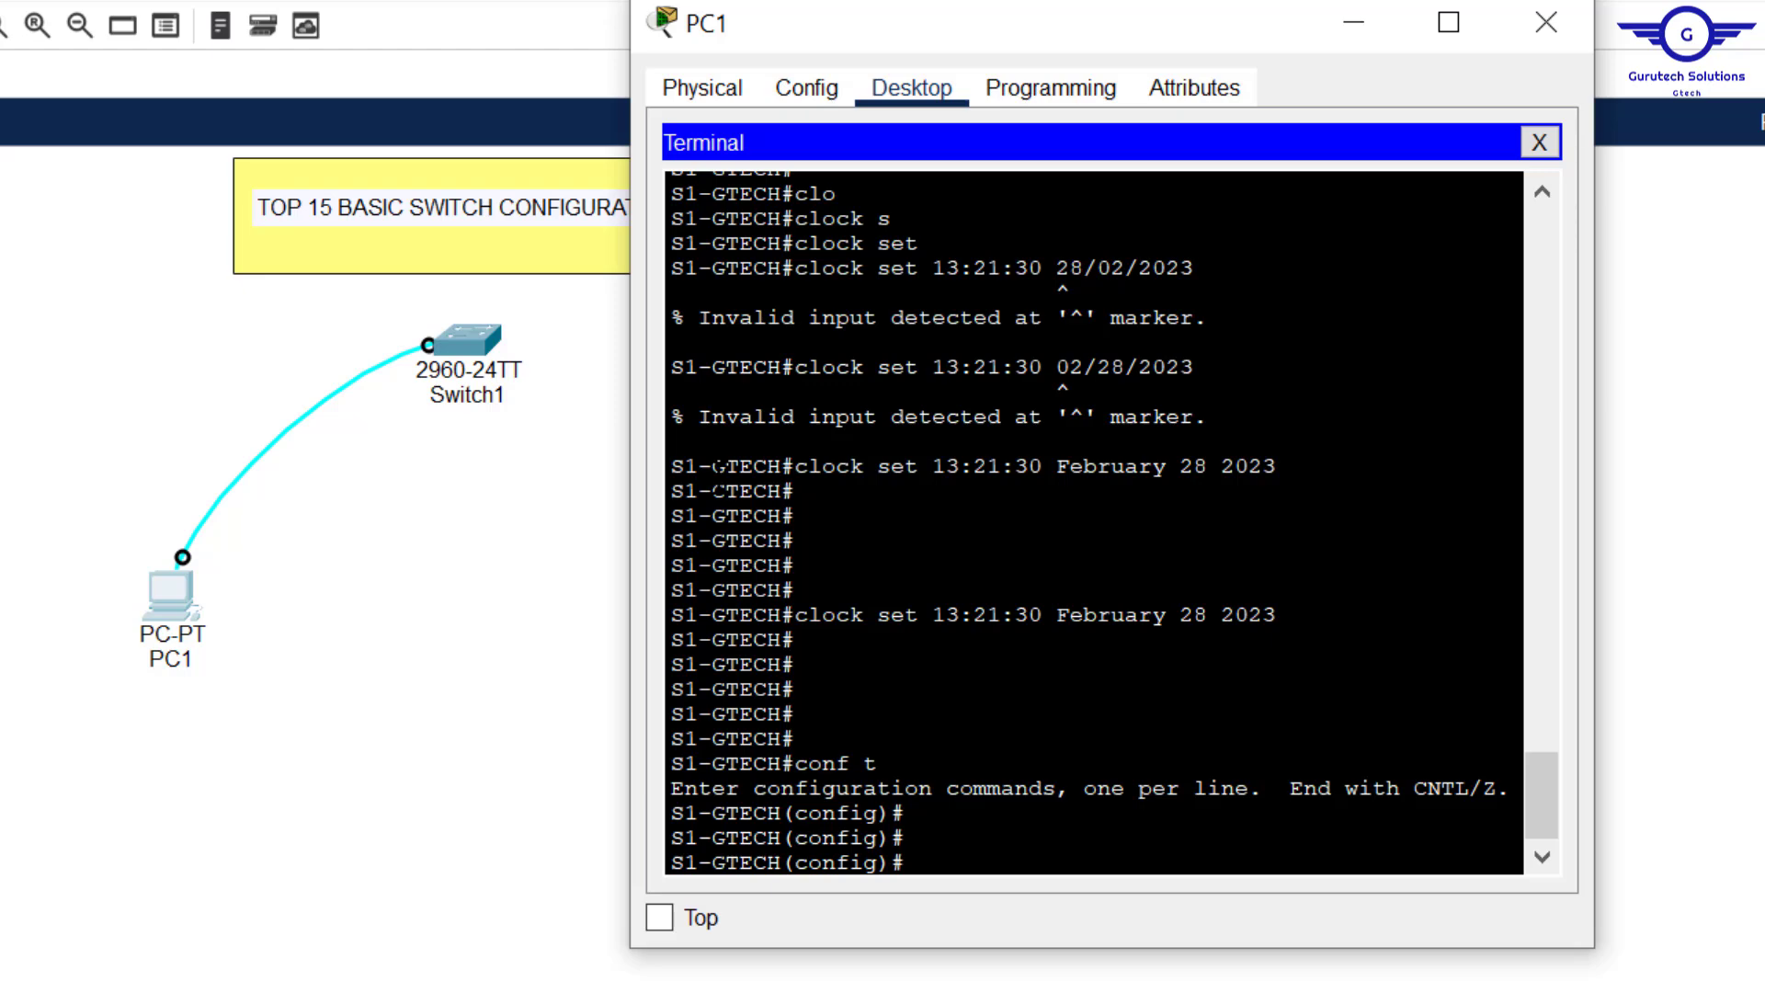
- Bring up interface VLAN 1 with address 192.168.10.254 255.255.255.0
type("int vlan 1")
key("Return")
key("Return")
key("Return")
key("Return")
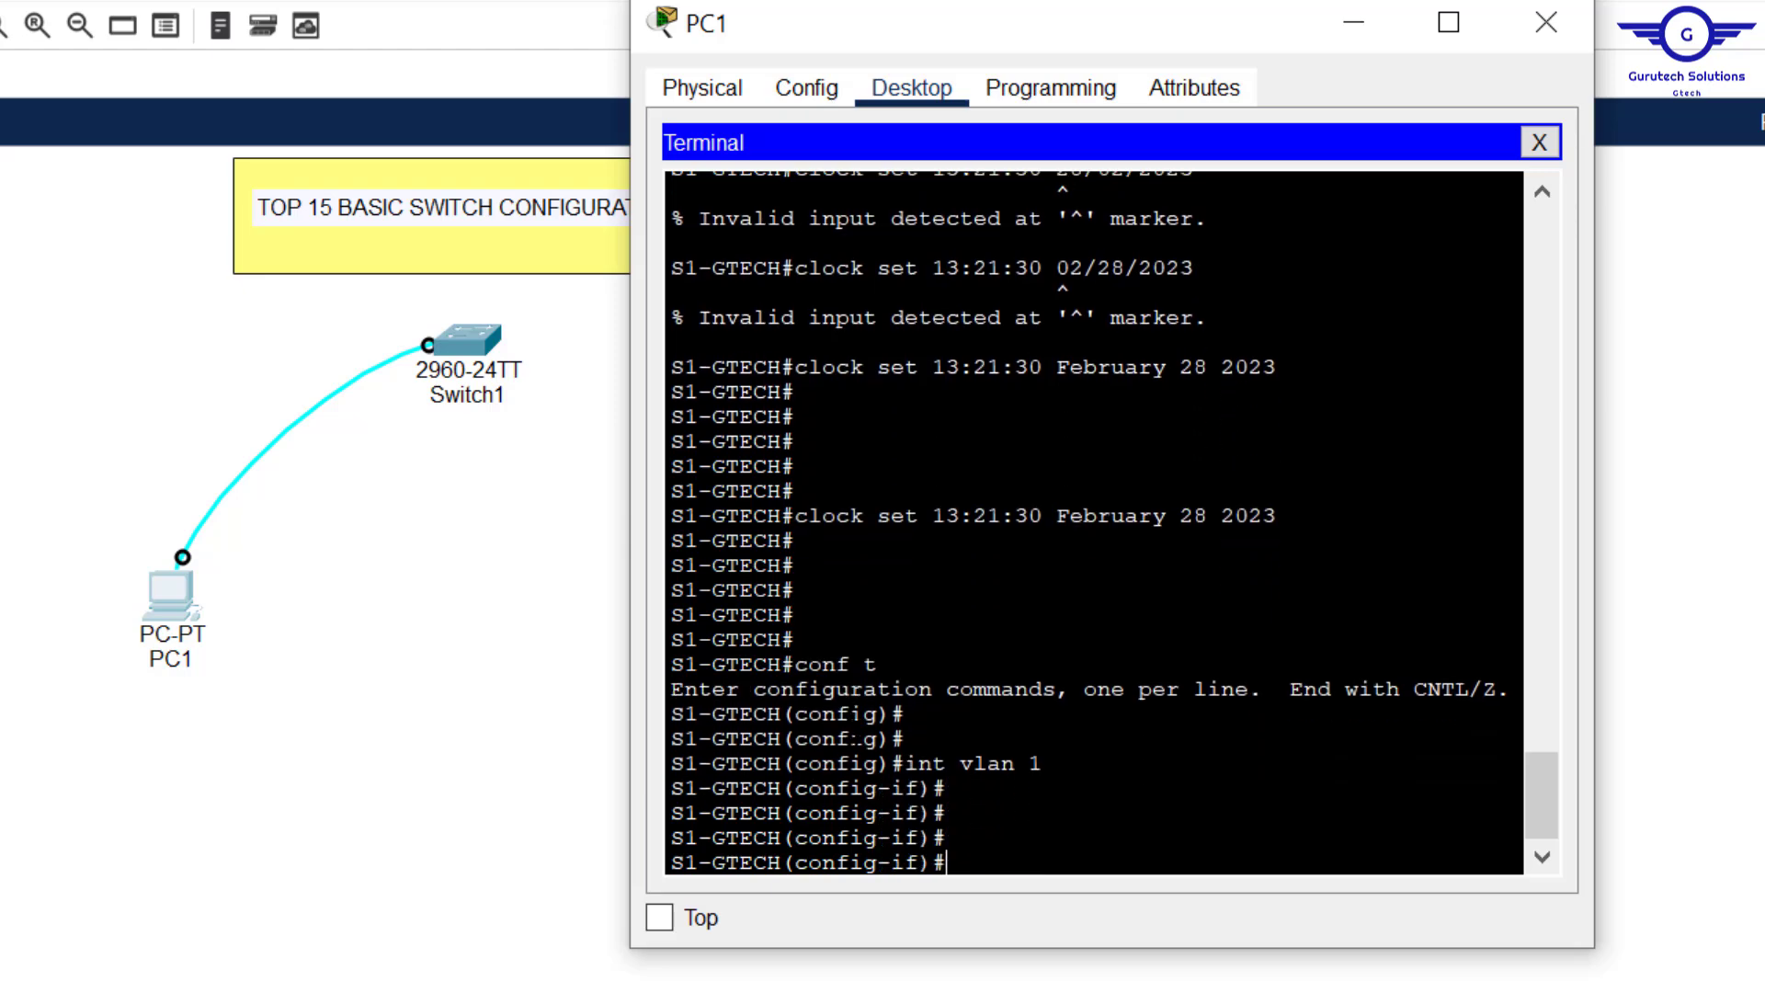
type("no shut")
key("Return")
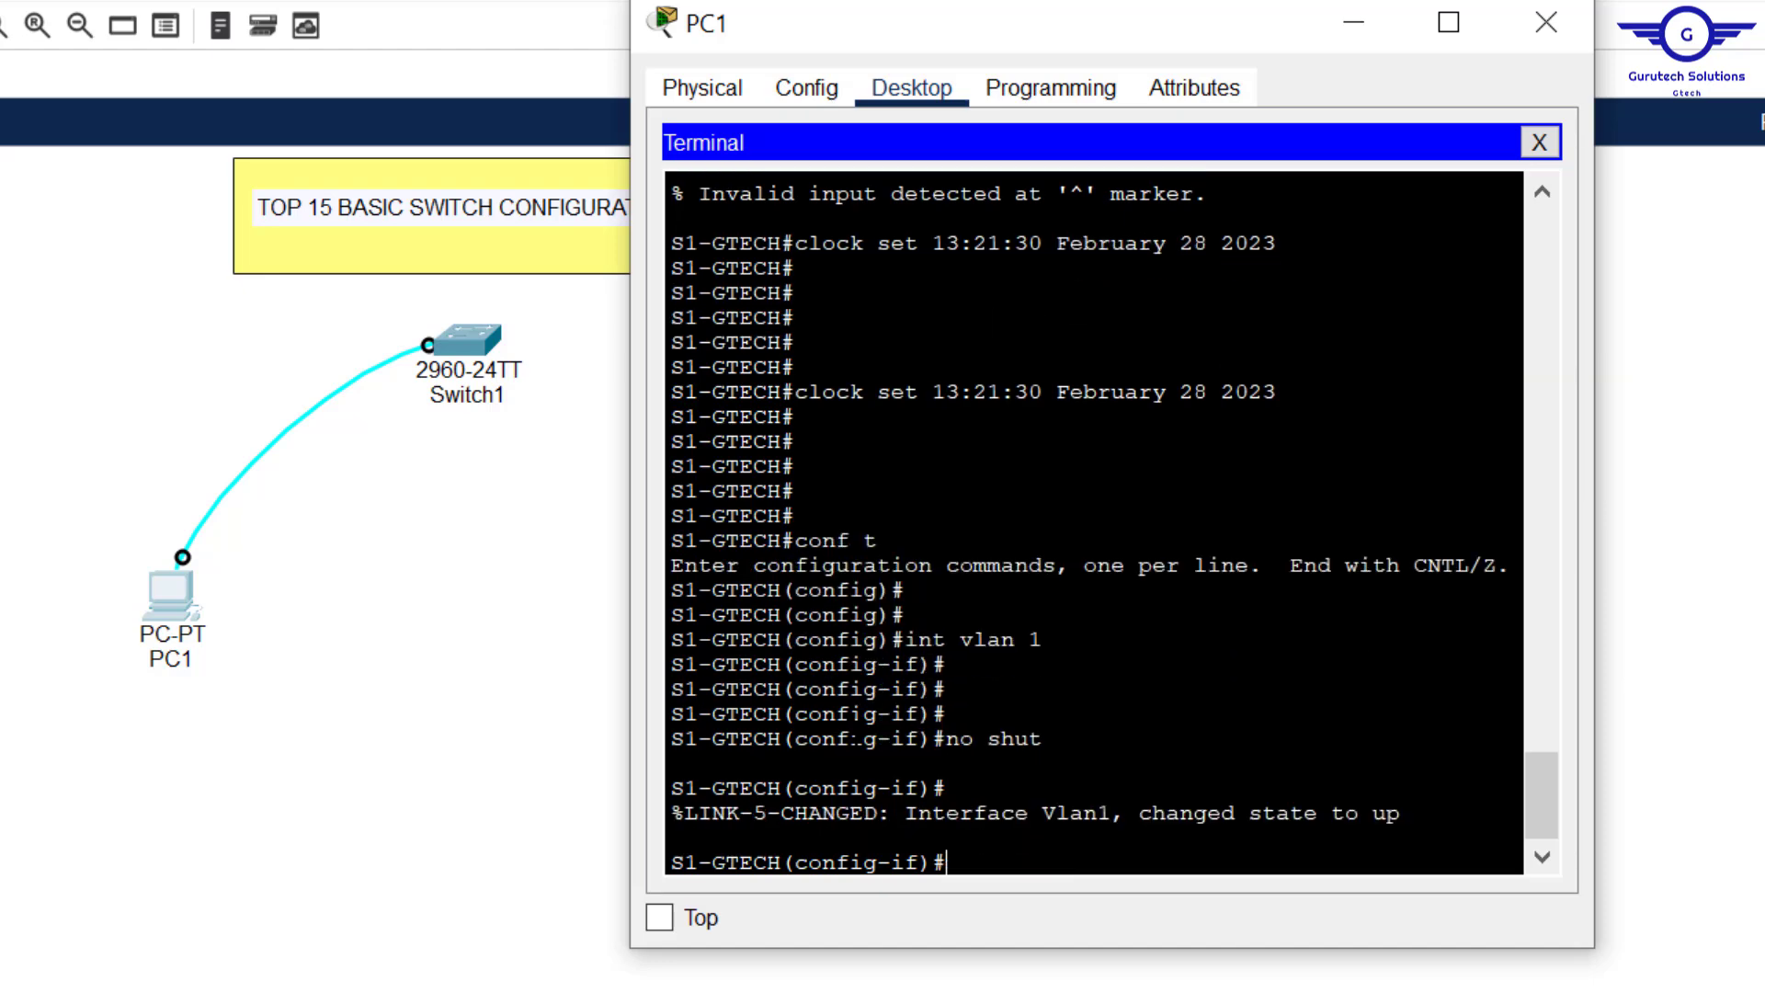
key("Return")
key("Return")
type("ip")
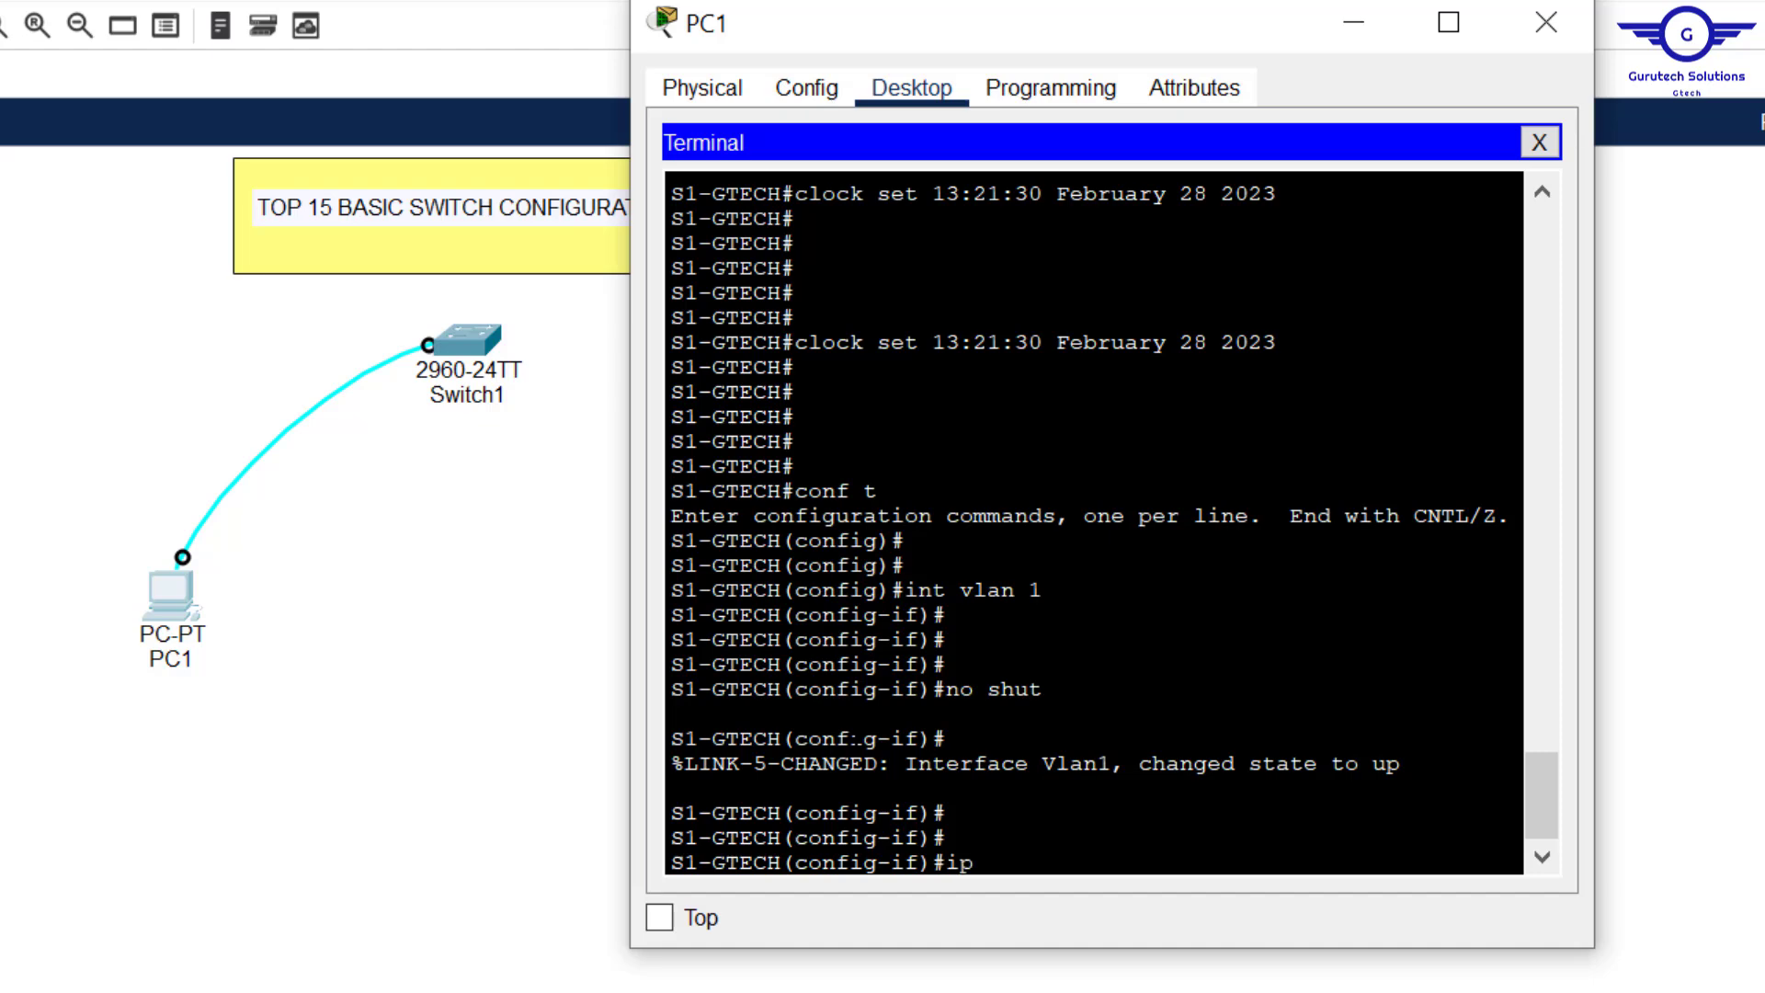
type(" add 192.168.10.254")
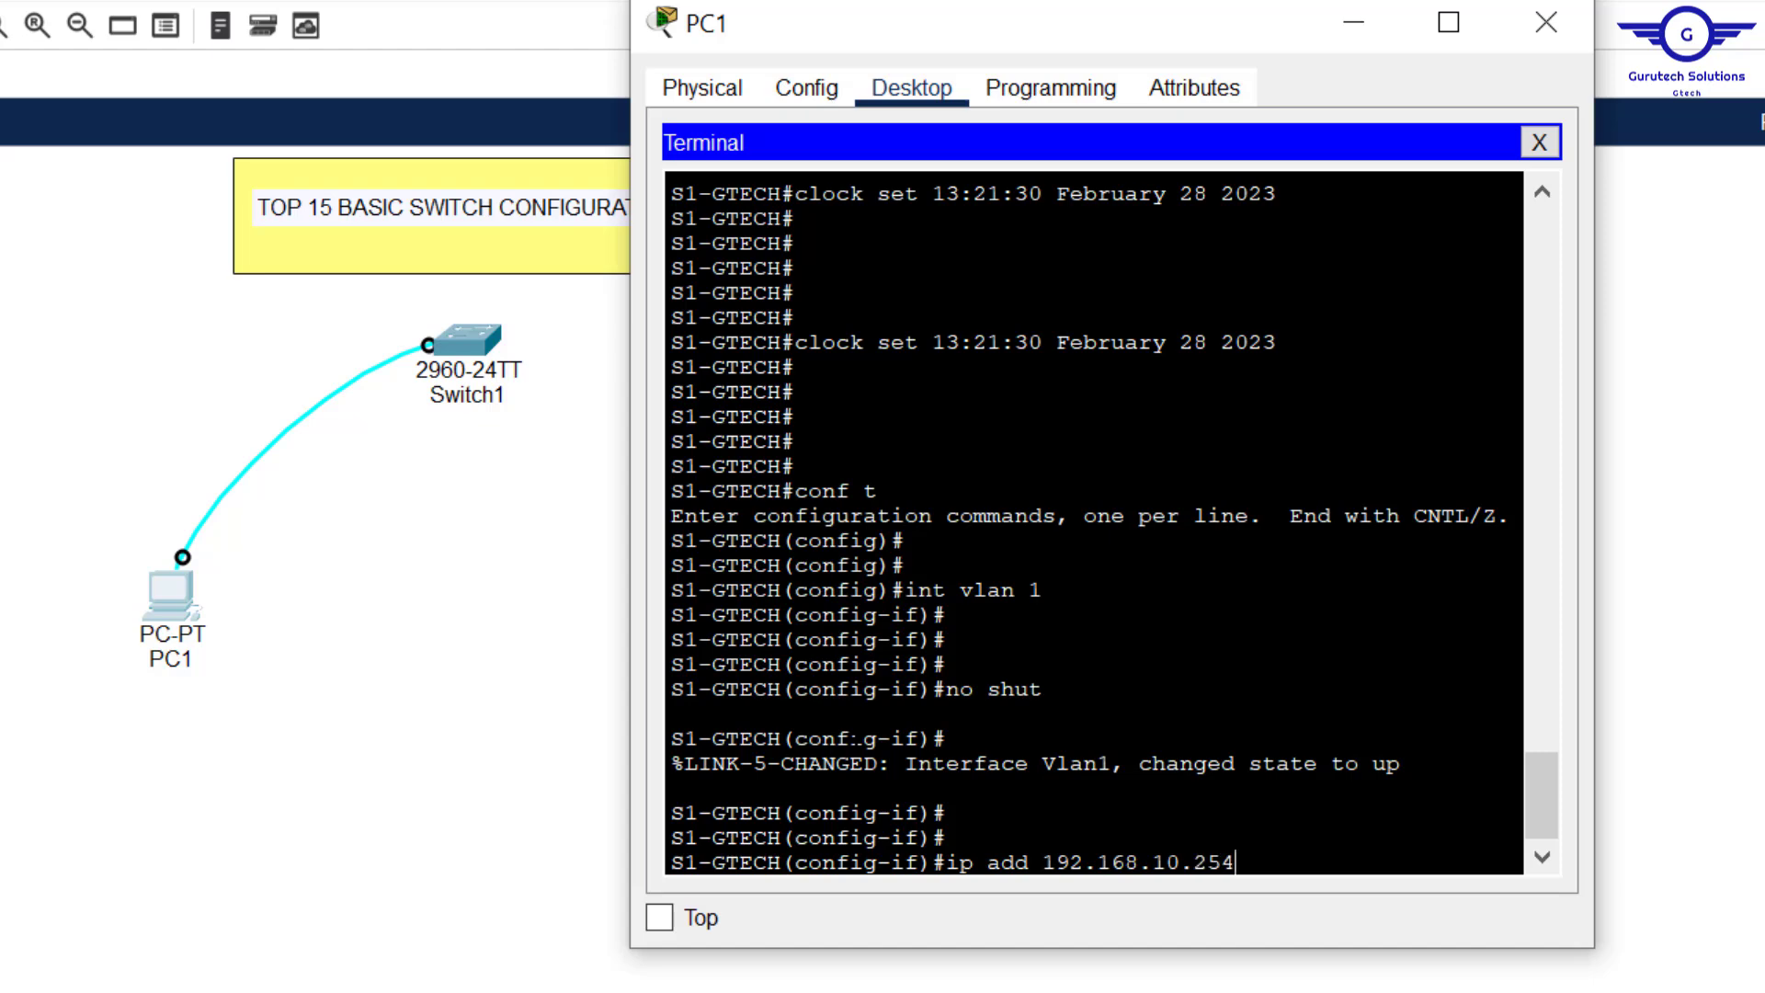
type(" 255.255.255.0")
key("Return")
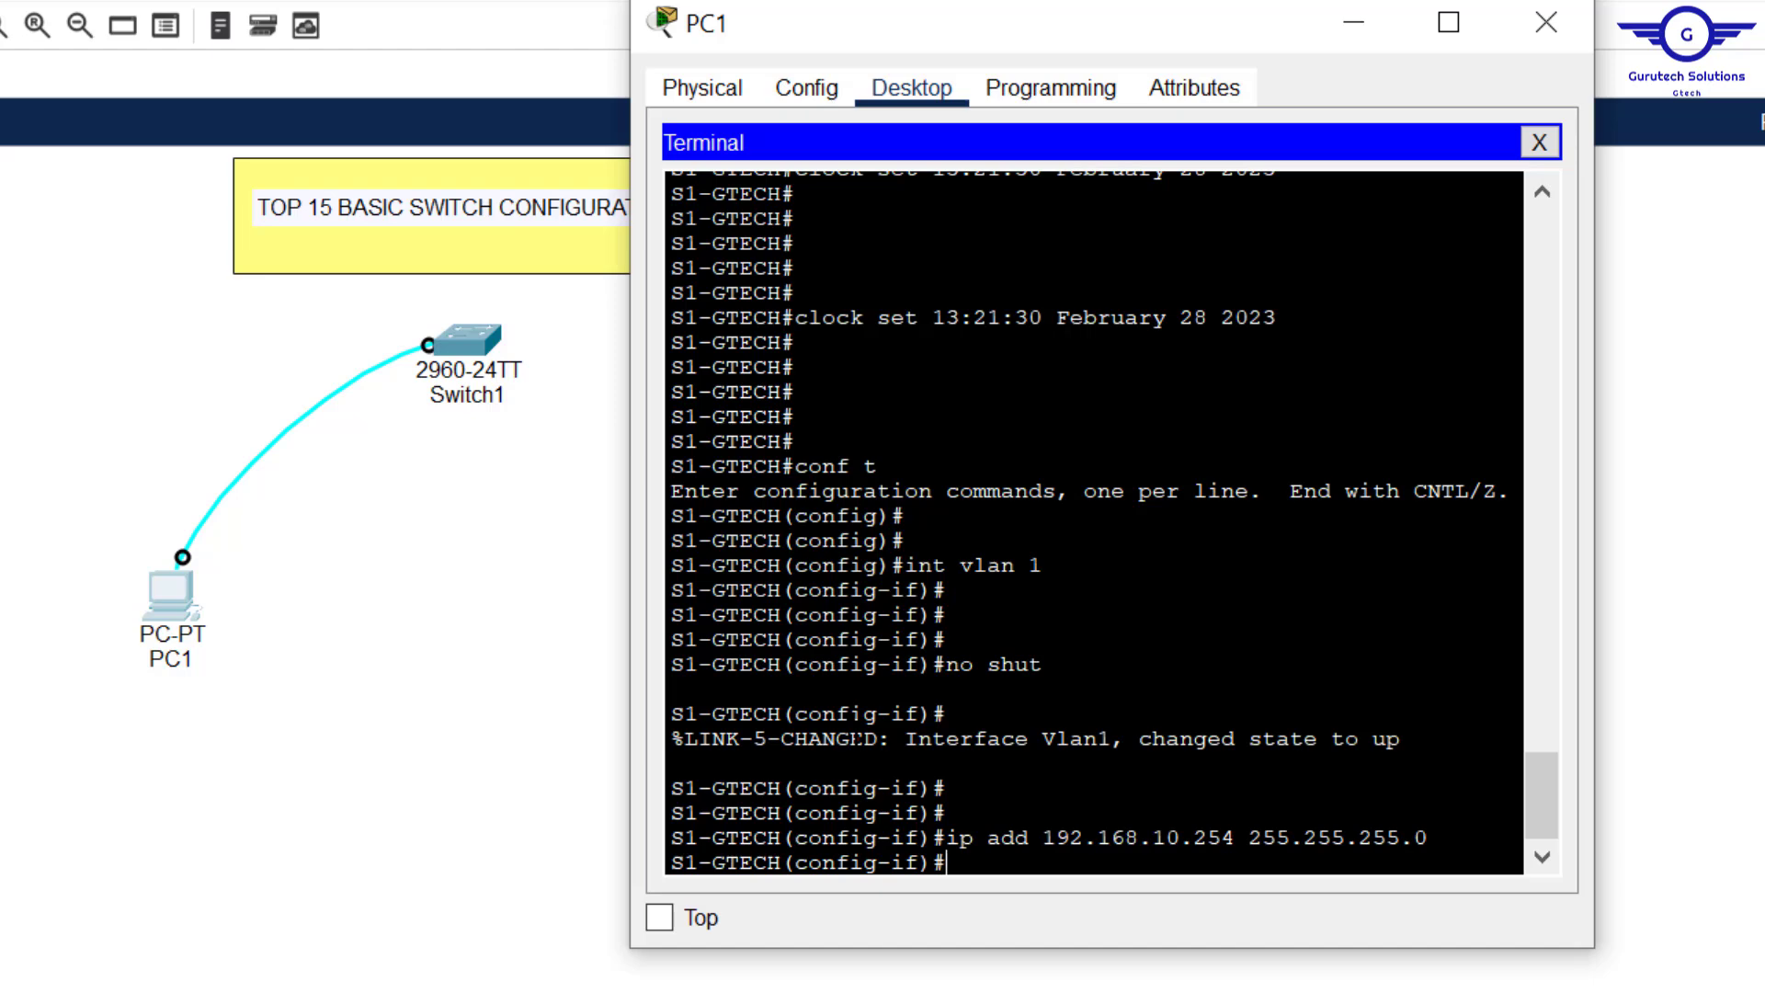
type("exit")
key("Return")
key("Return")
key("Return")
key("Return")
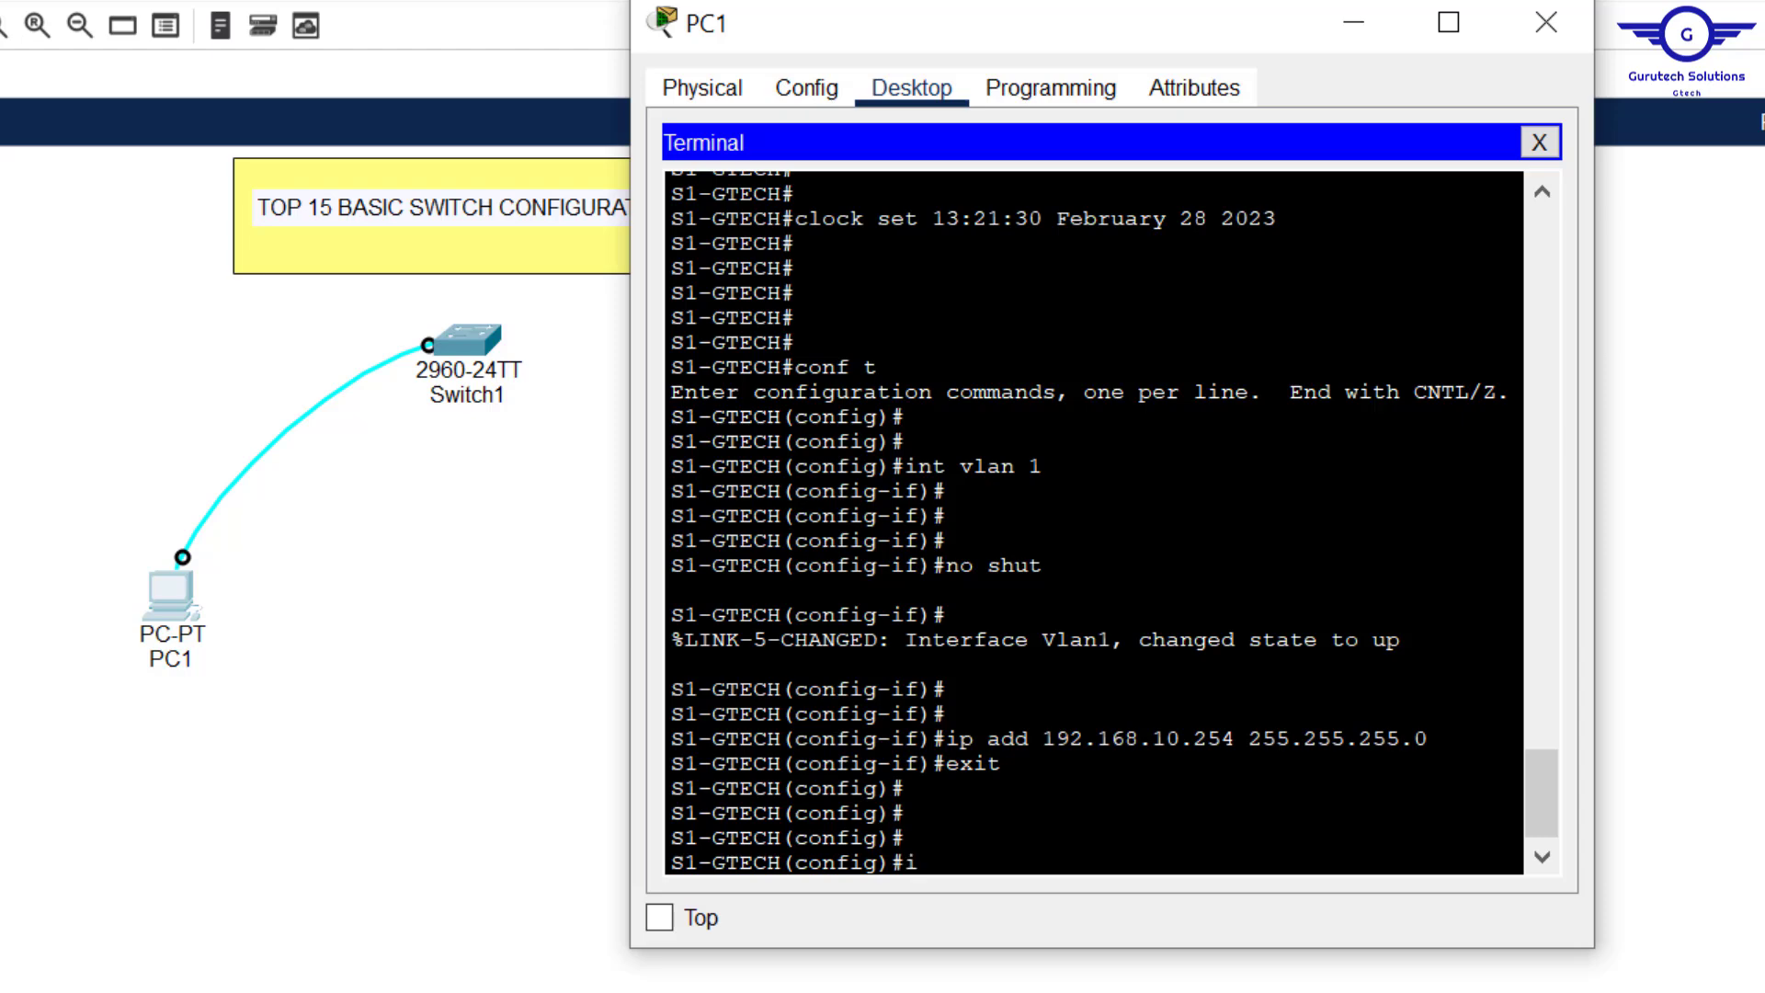
- Set the switch's default gateway to 192.168.10.1
type("p def")
key("Tab")
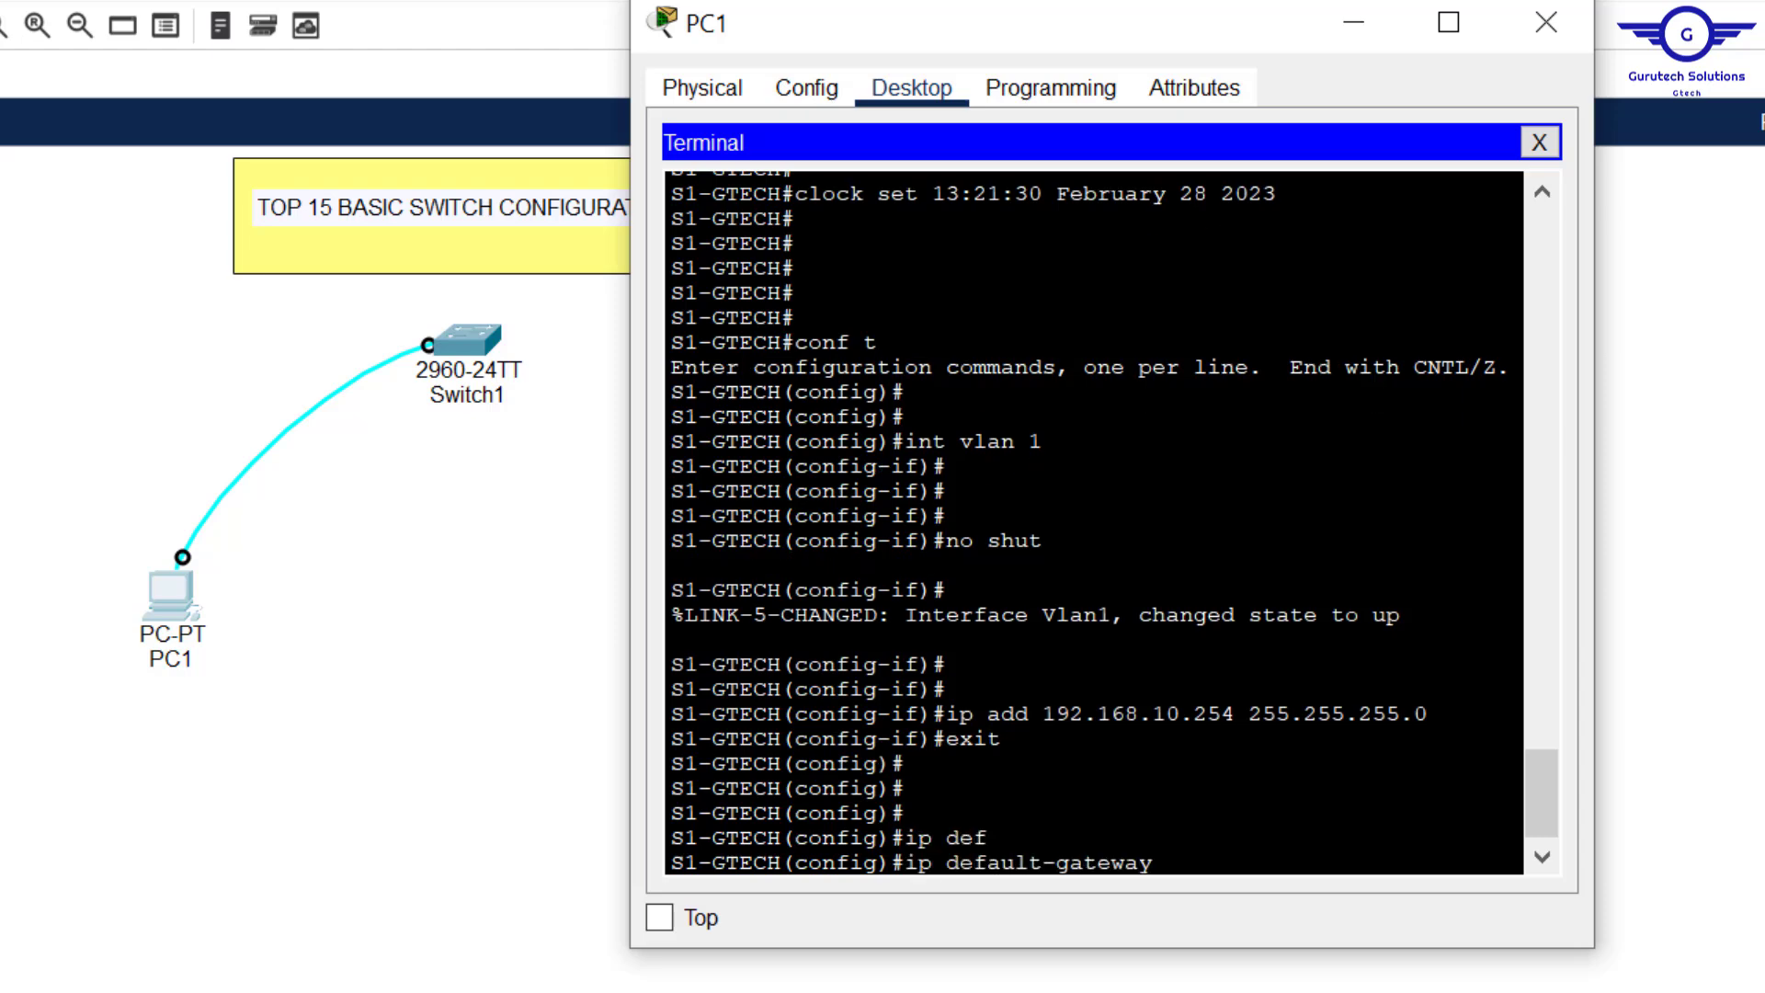
type("192.168.10.1")
left_click_drag(1333, 865, 1177, 869)
left_click(1234, 713)
left_click_drag(1234, 714, 1057, 714)
key("Return")
key("Return")
key("Return")
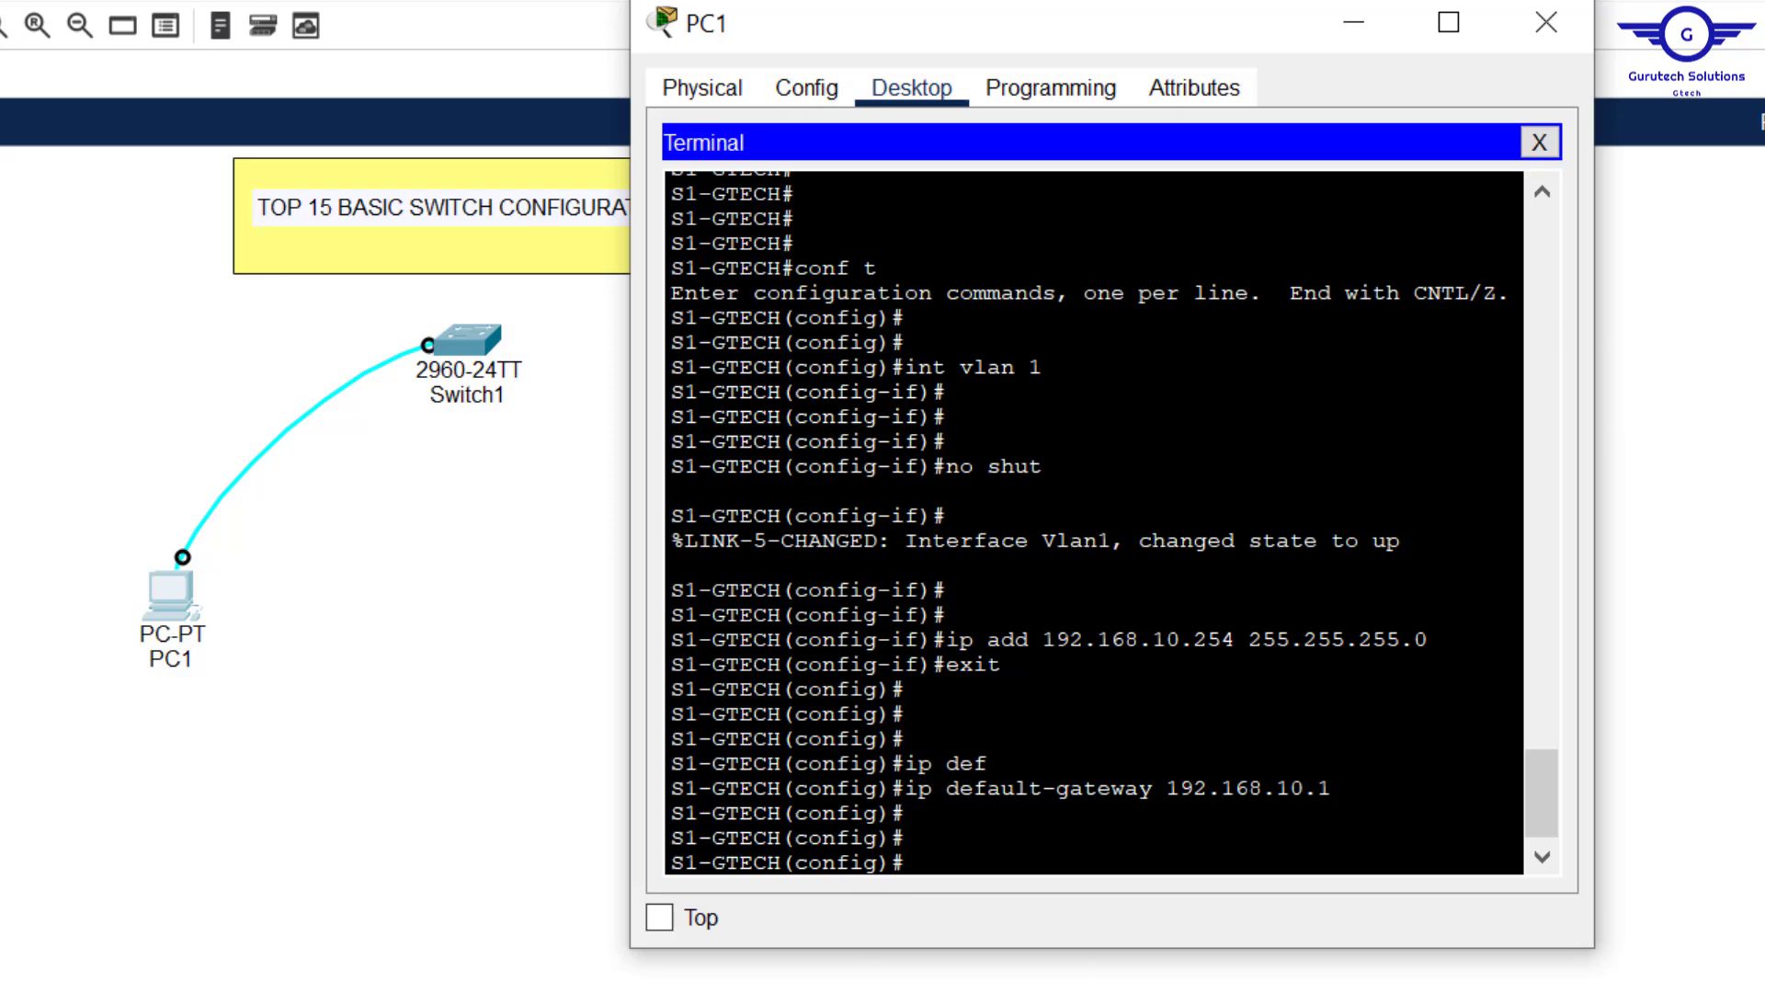
left_click_drag(960, 367, 1331, 788)
left_click_drag(906, 788, 1331, 788)
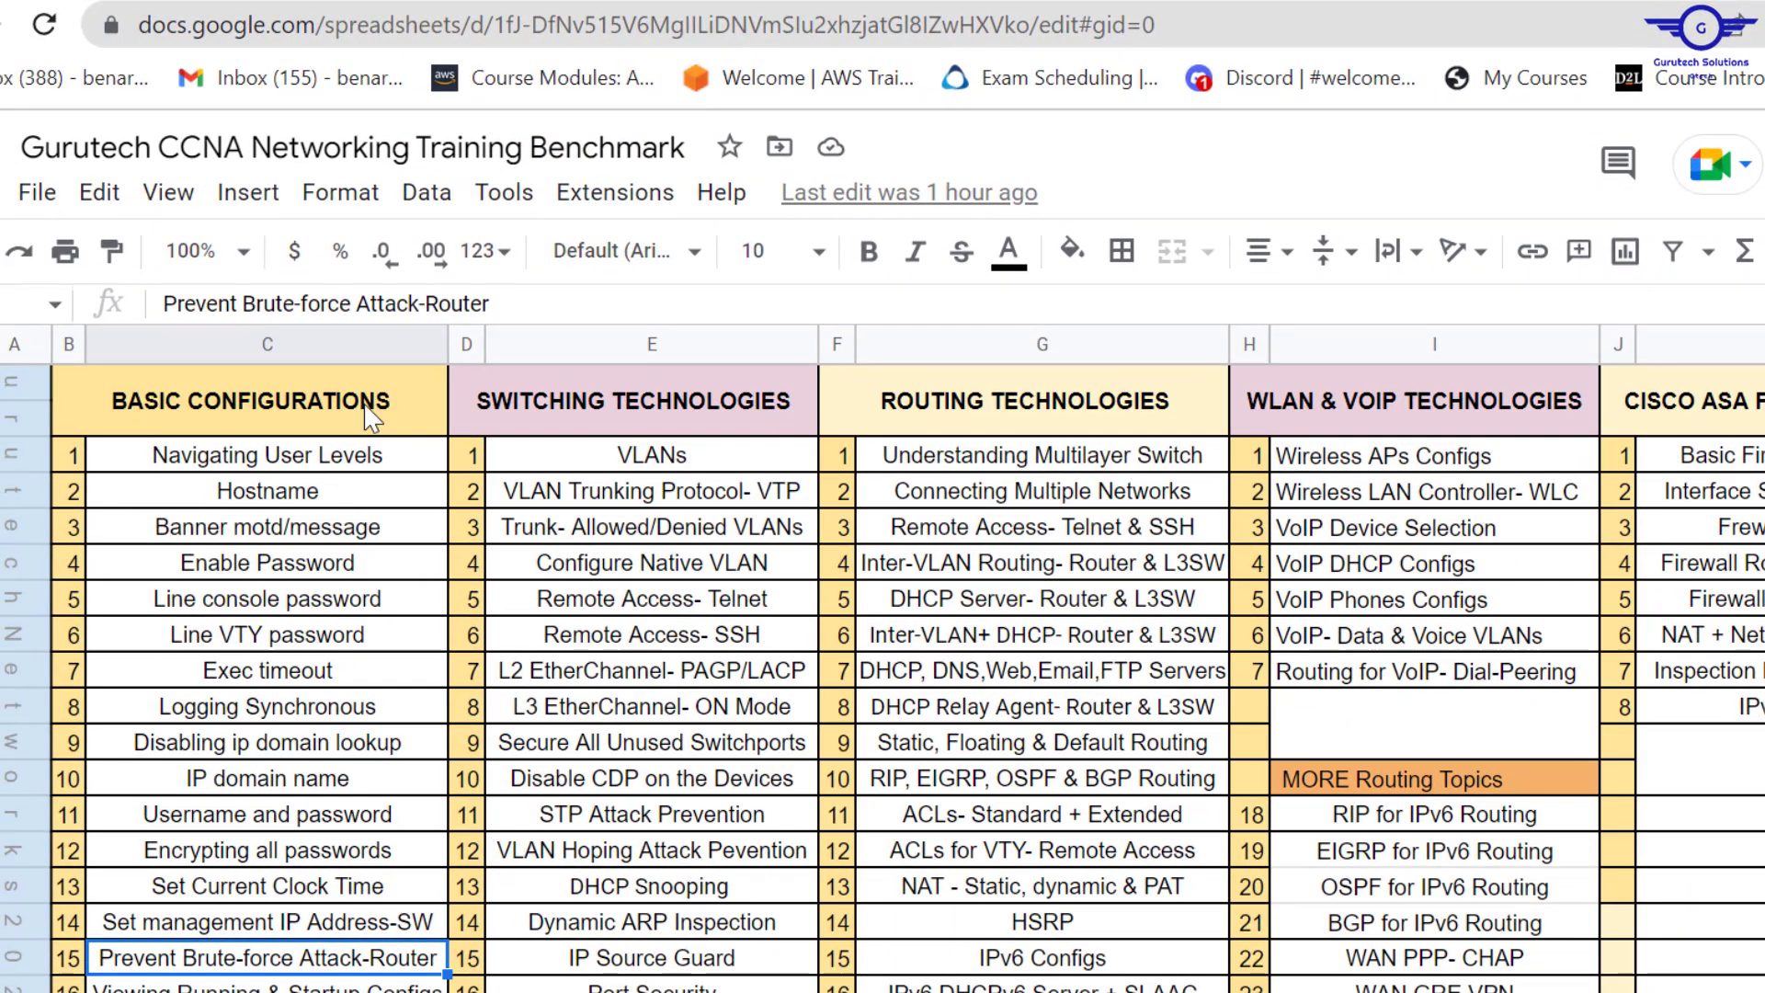
- Scroll the checklist to rows 16–17, then return to the switch terminal
scroll(148, 827, "down", 3)
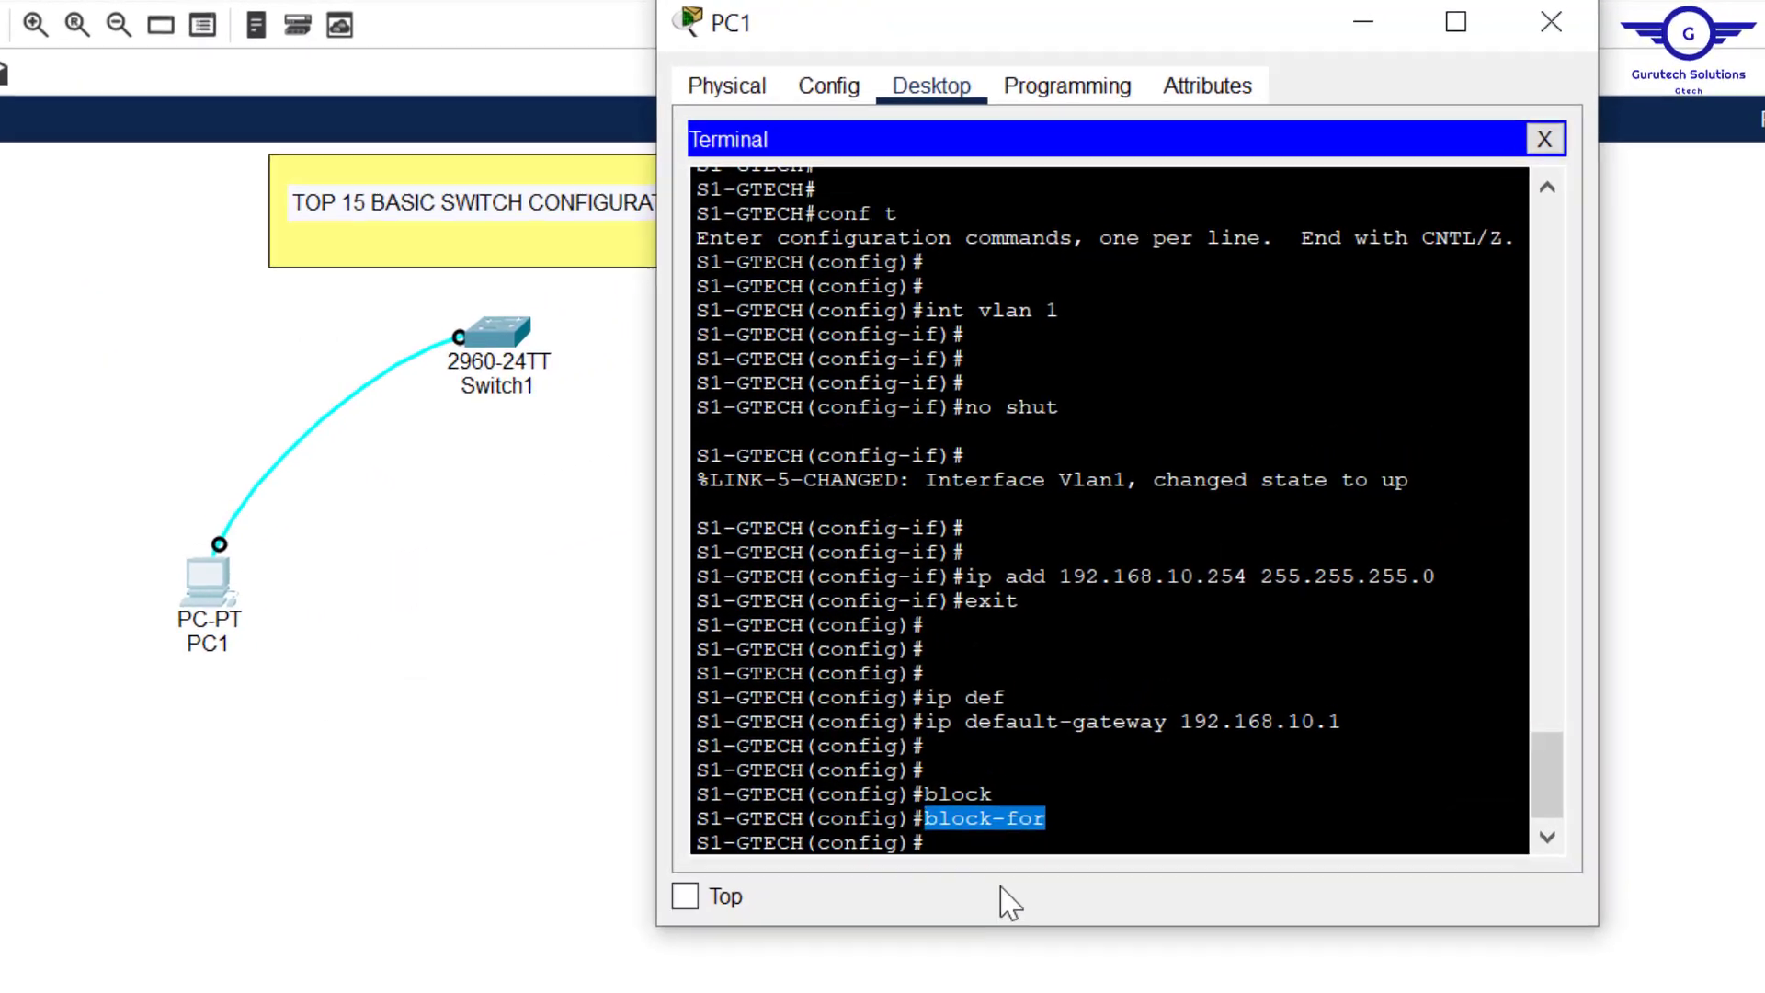
left_click(1004, 893)
- Run do sh run and review hostname, password encryption, enable password, domain lookup and user account
key("Return")
key("Return")
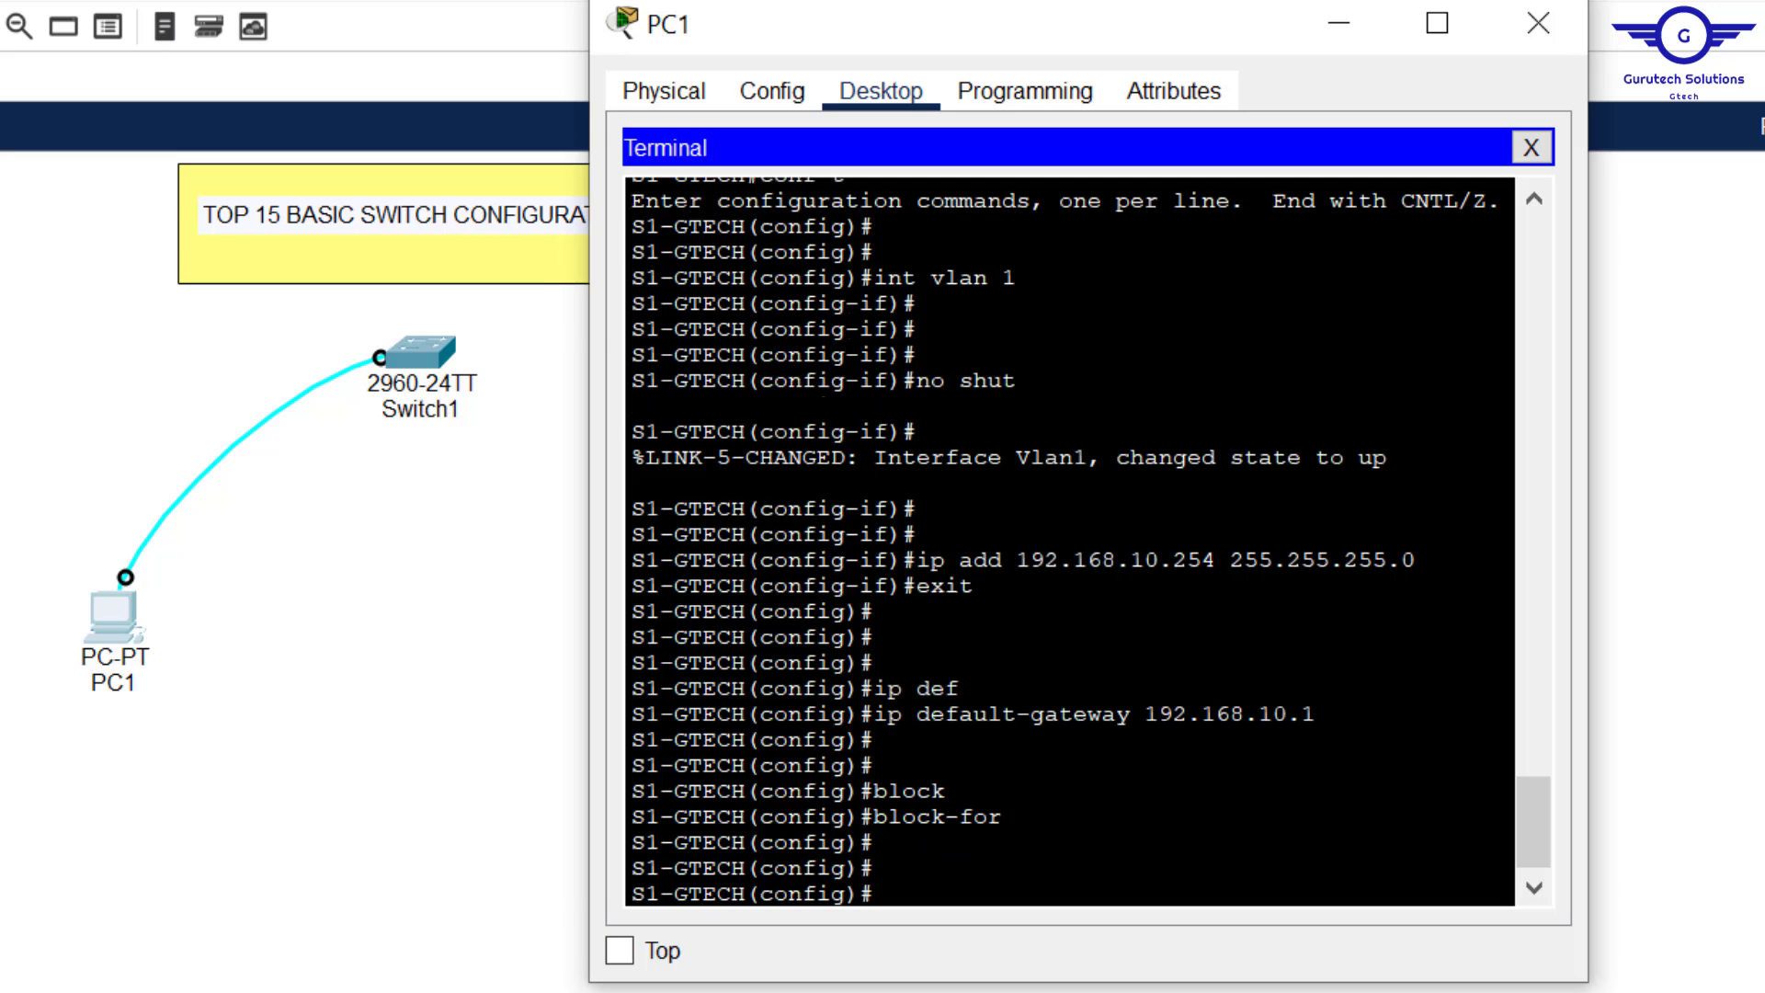
key("Return")
key("Return")
type("do sh")
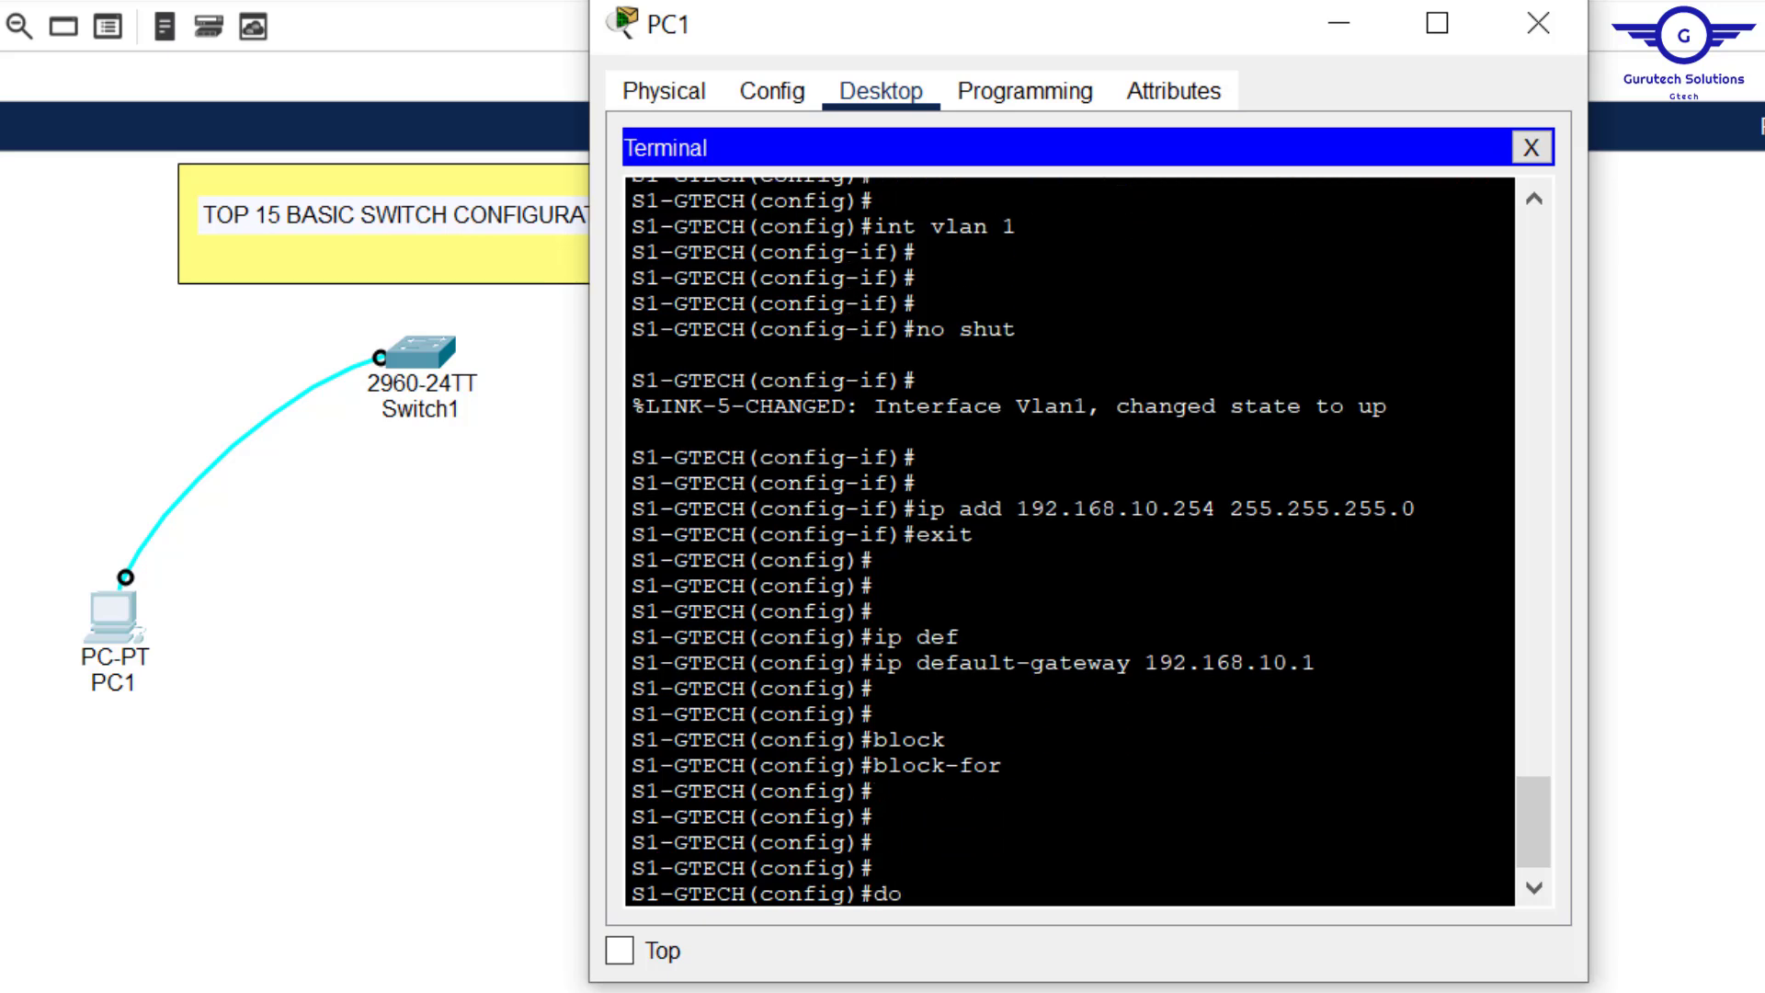
type(" run")
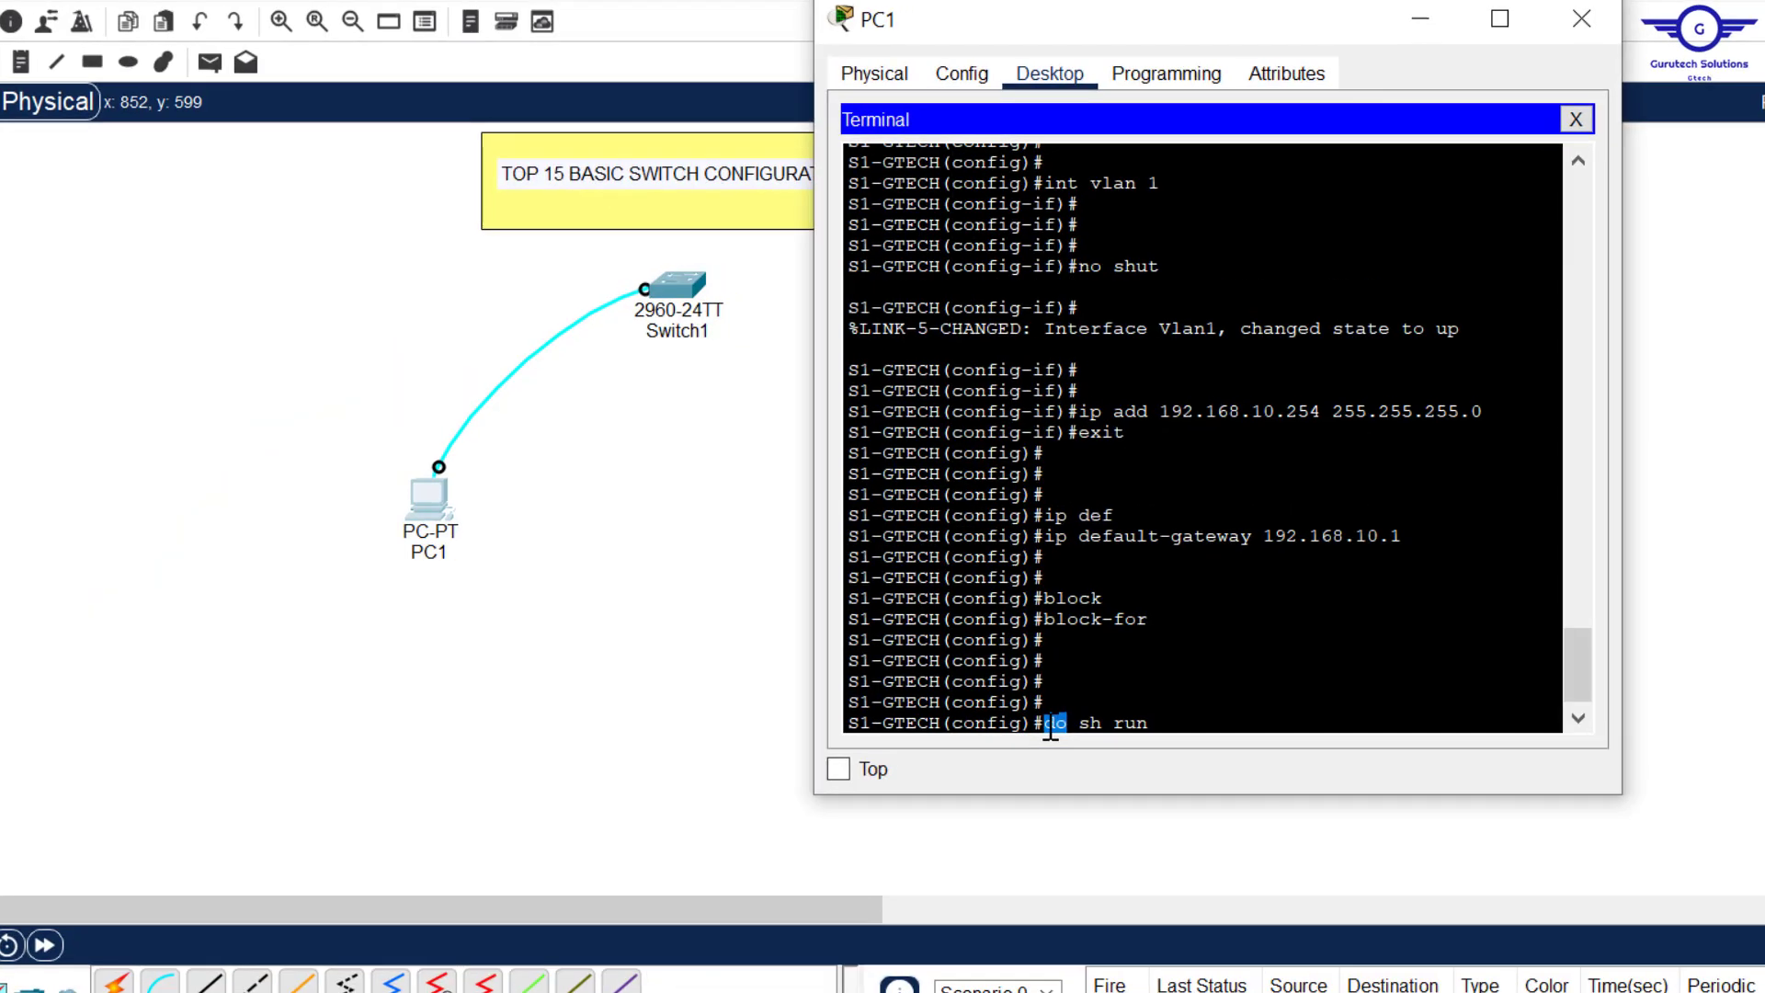
key("Return")
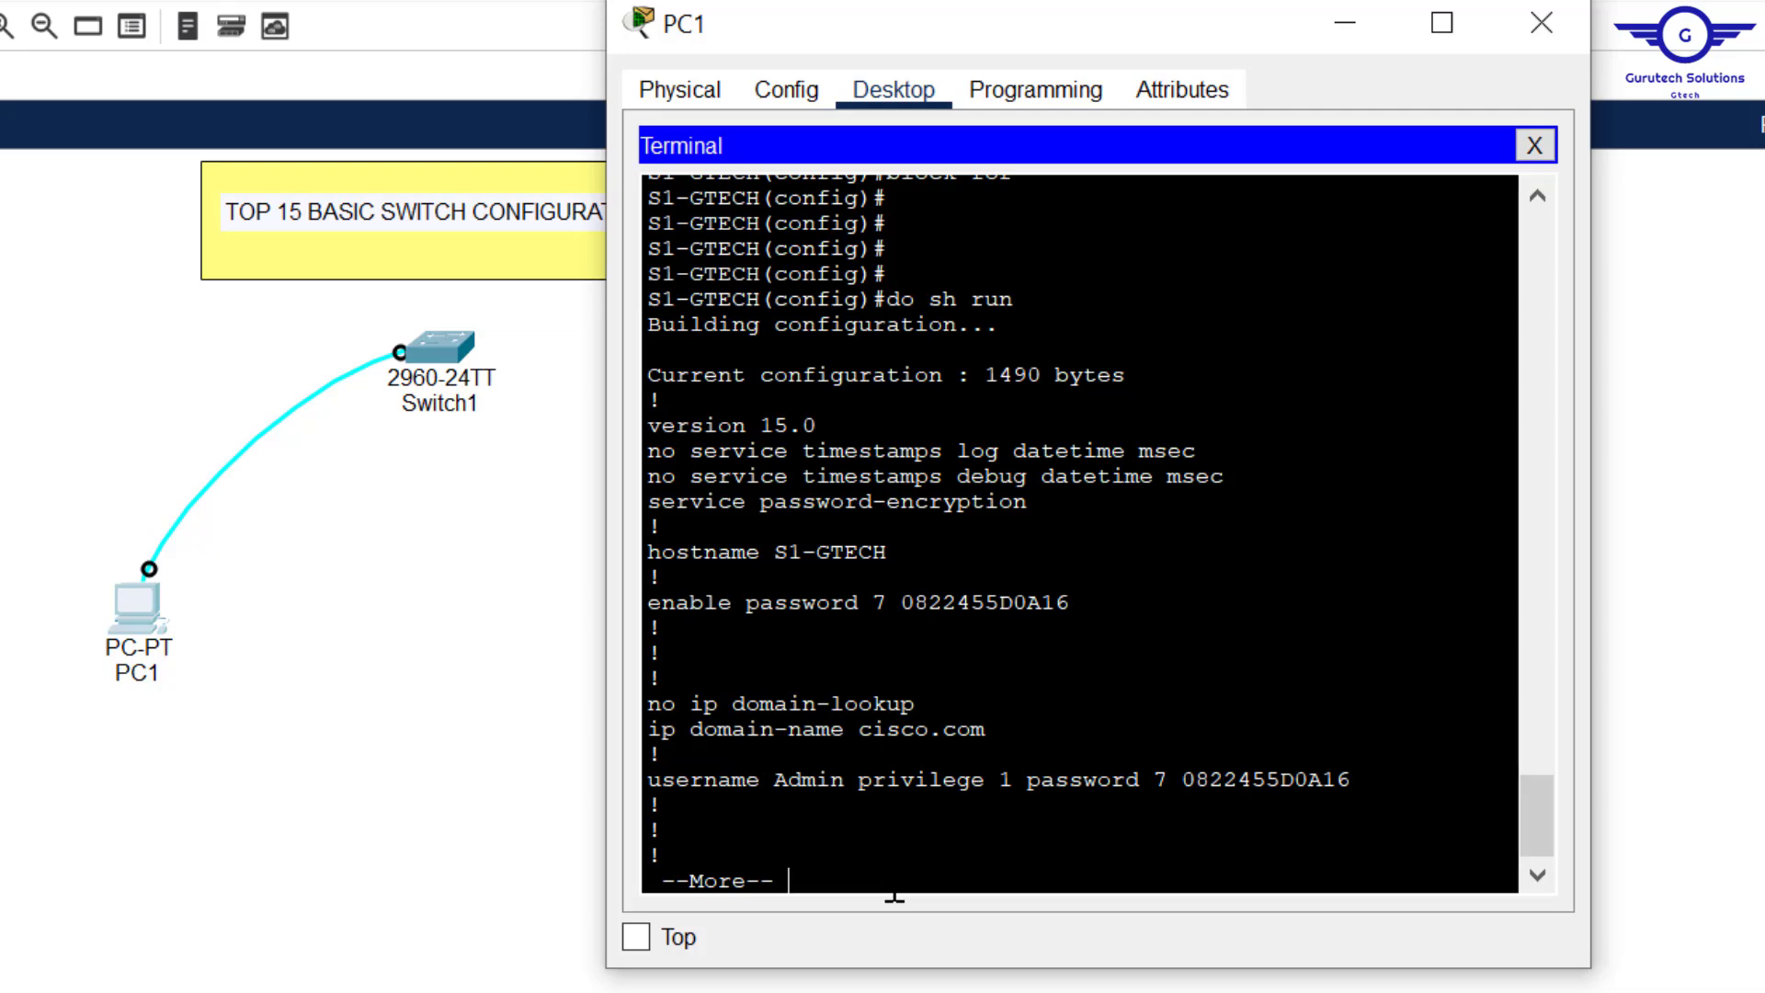
left_click_drag(1027, 501, 649, 501)
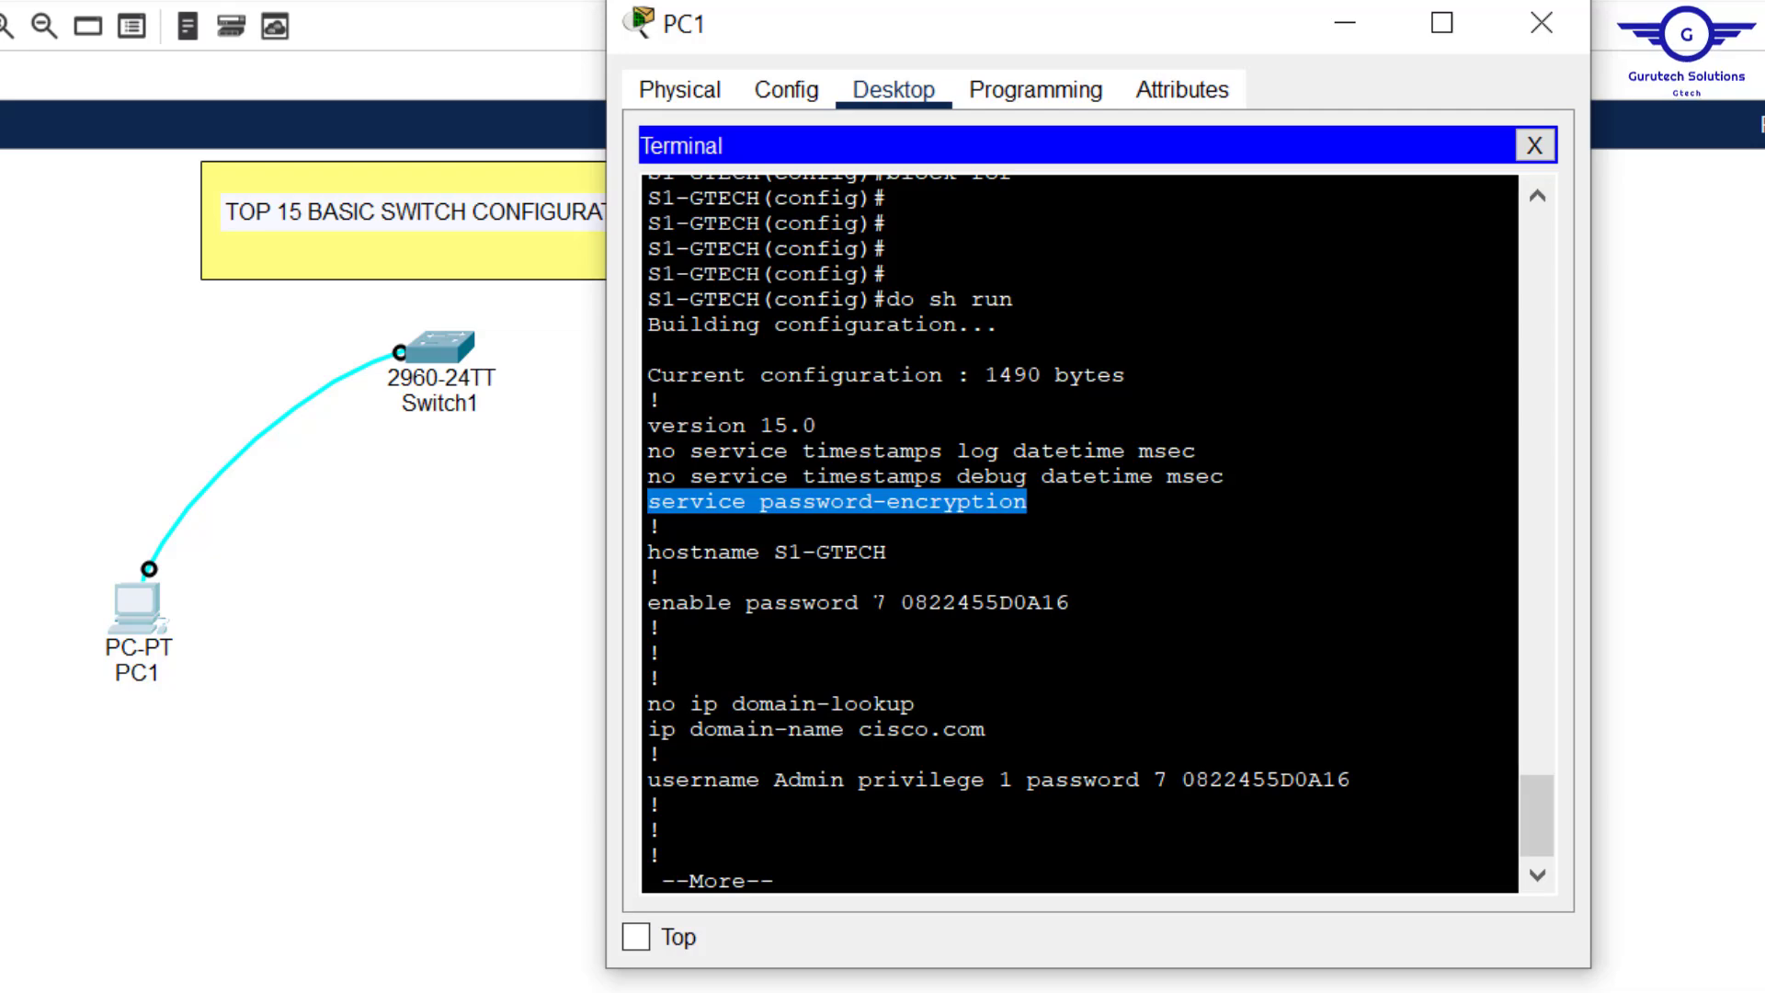
left_click_drag(650, 604, 1066, 602)
left_click_drag(886, 551, 676, 552)
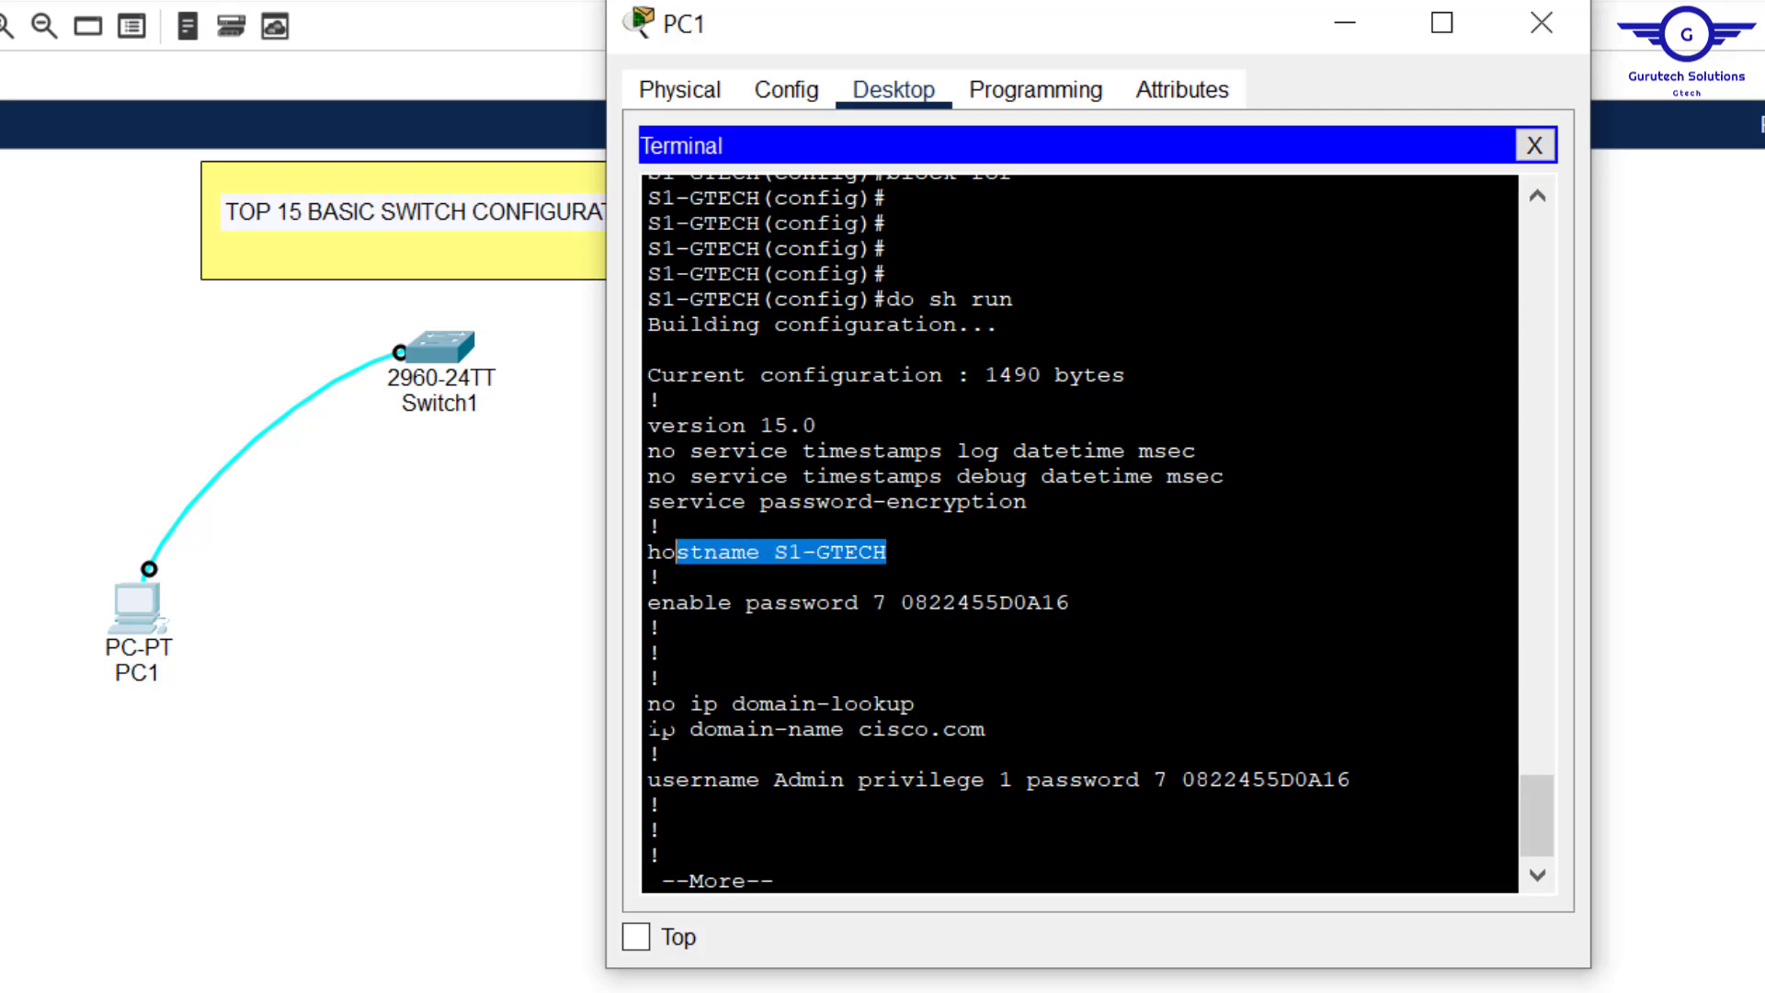
left_click_drag(661, 703, 986, 729)
left_click(862, 729)
left_click_drag(774, 780, 1310, 780)
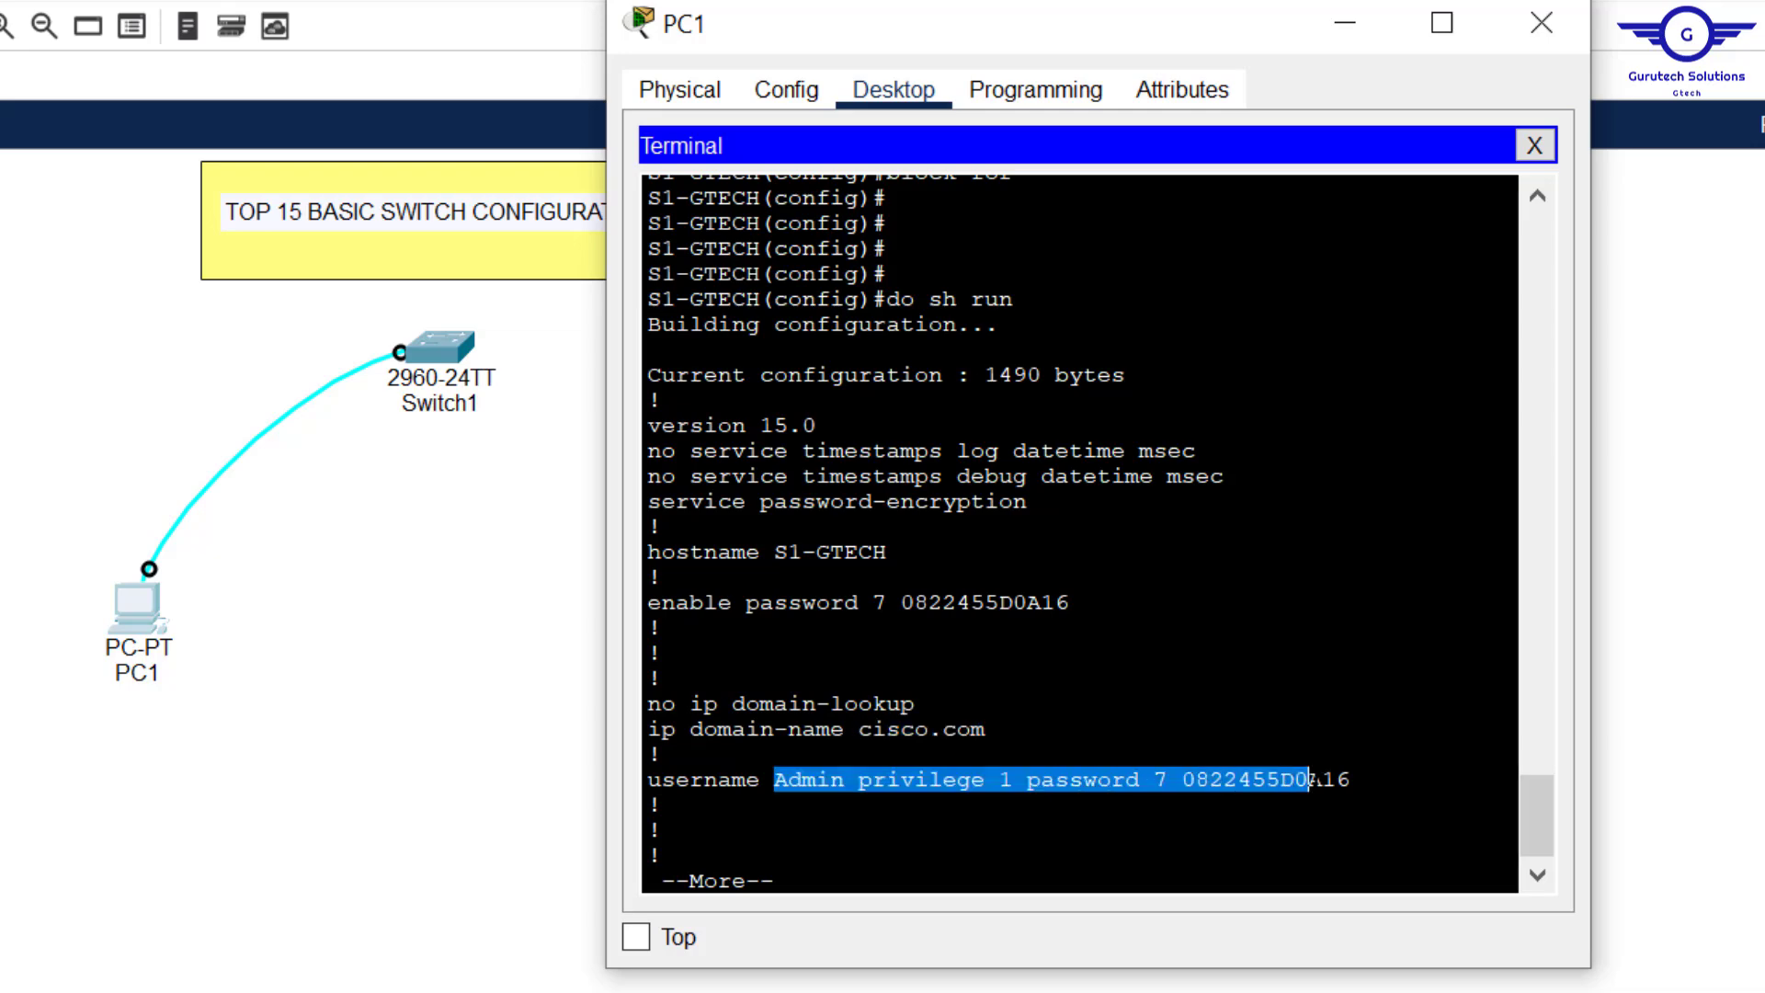
- Page to the end, checking VLAN 1 address, default gateway, and console/vty line settings
key("Return")
key("Return")
key("Return")
key("Return")
key("Return")
key("Return")
key("Return")
key("Return")
key("Return")
key("Return")
key("Return")
key("Return")
key("Return")
key("Return")
key("Return")
key("Return")
key("Return")
key("Return")
key("Return")
key("Return")
key("Return")
key("Return")
key("Return")
key("Return")
key("Return")
key("Return")
key("Return")
key("Return")
key("Return")
key("Return")
key("Return")
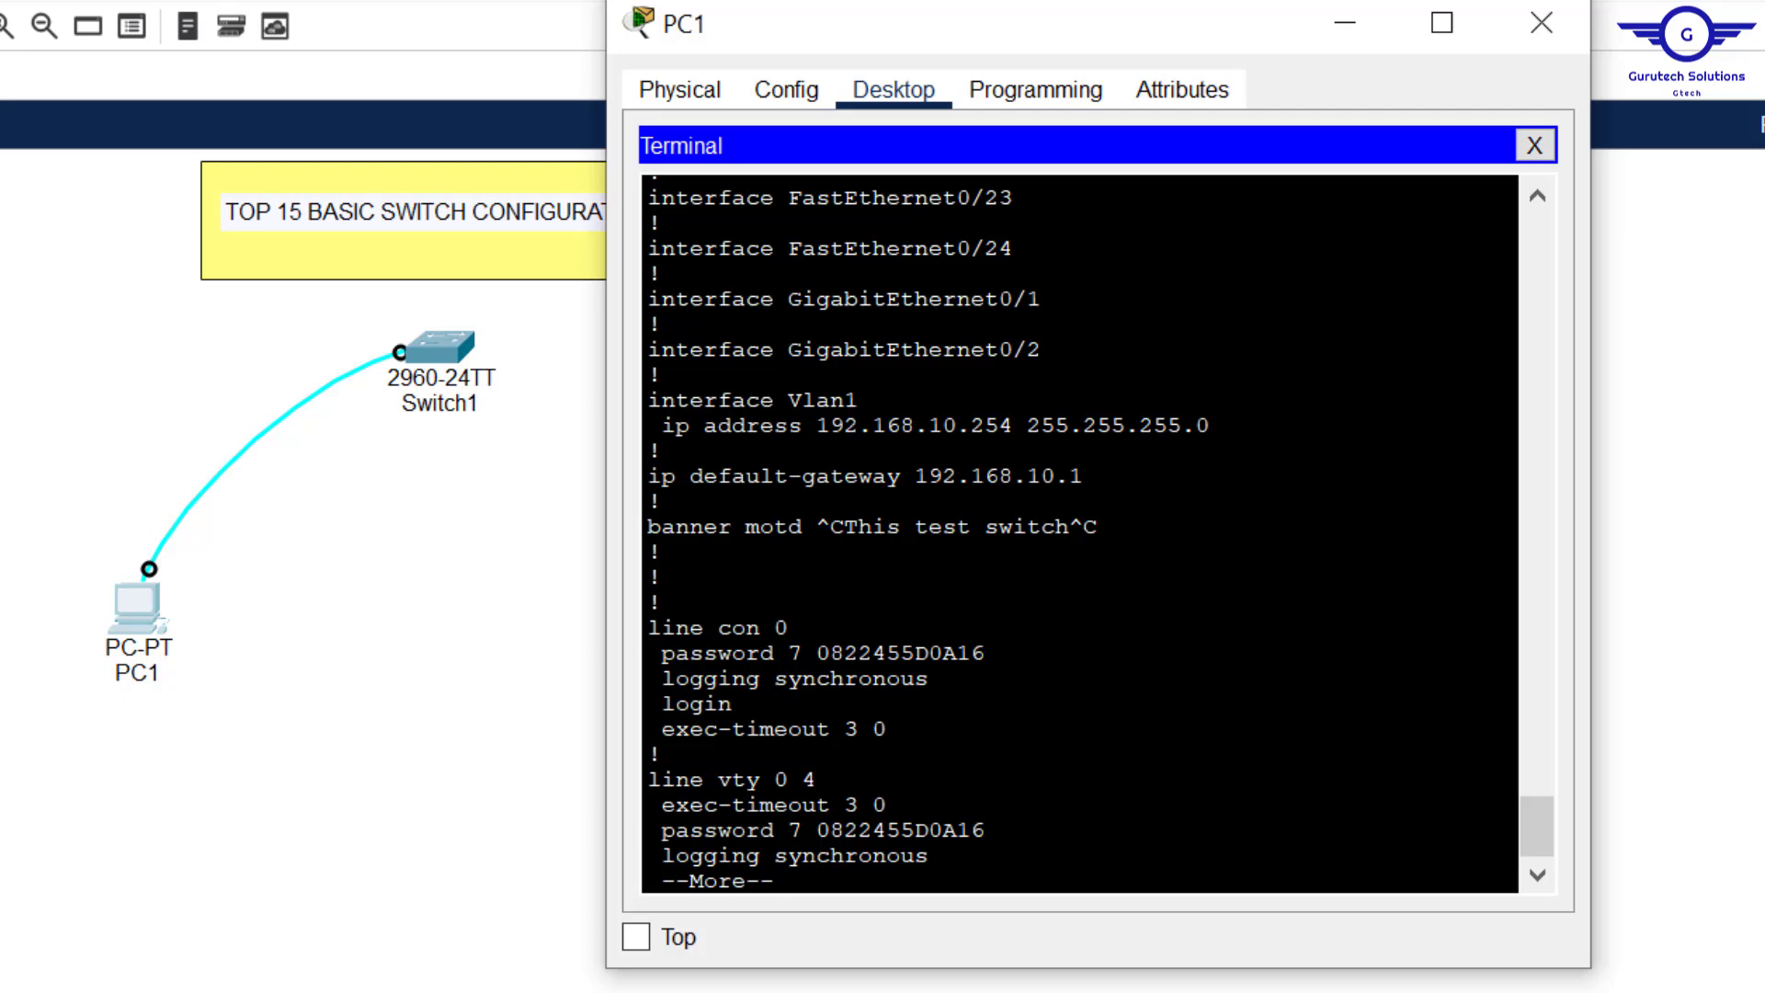
left_click_drag(661, 400, 1085, 475)
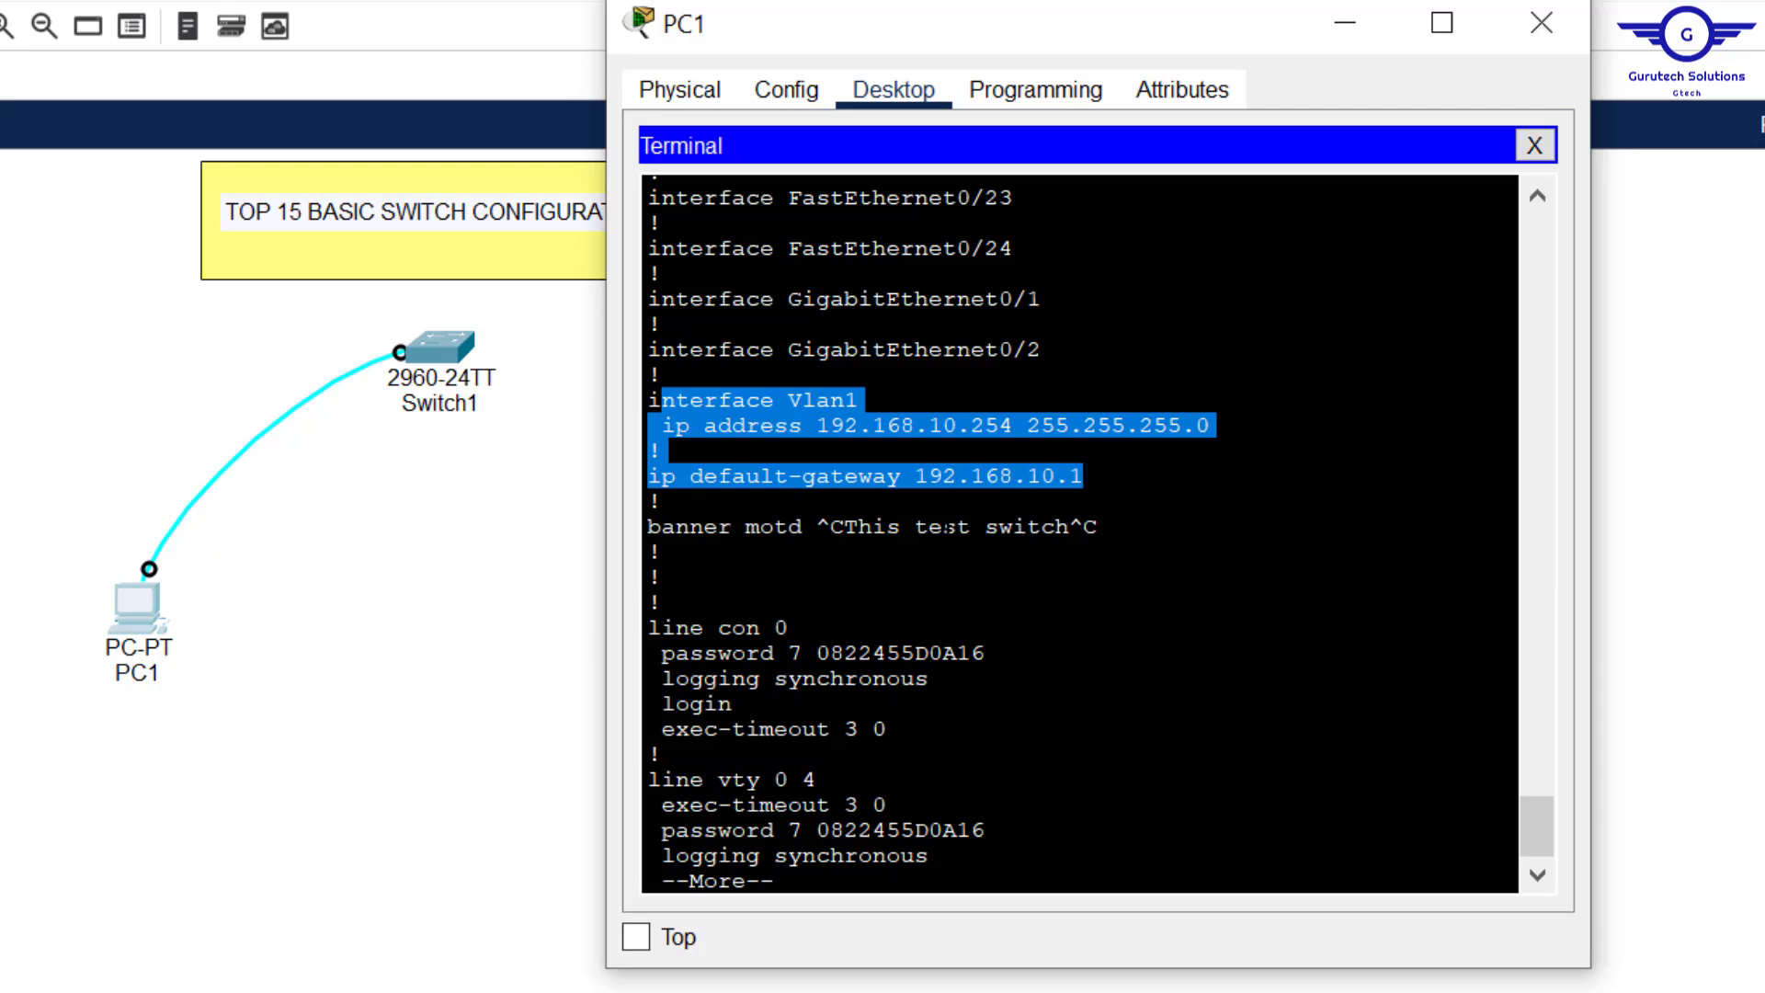
key("Return")
key("Return")
key("Return")
key("Return")
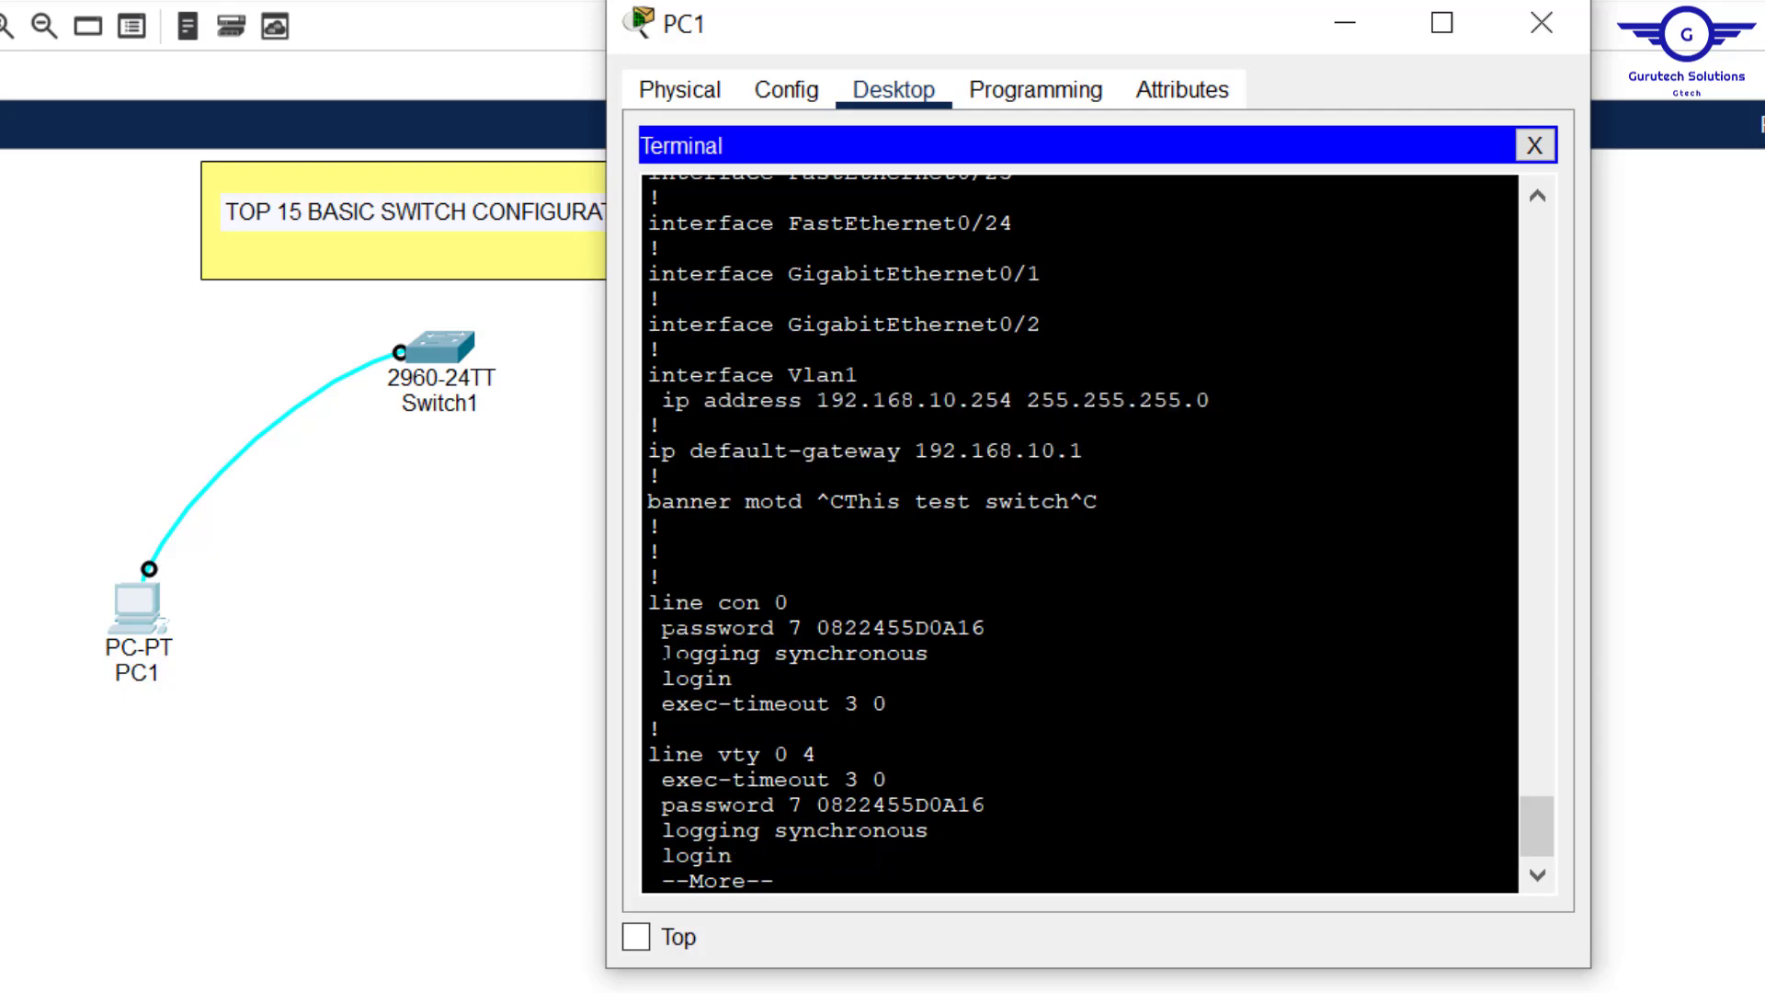
key("Return")
key("Return")
key("Return")
key("Return")
key("Return")
key("Return")
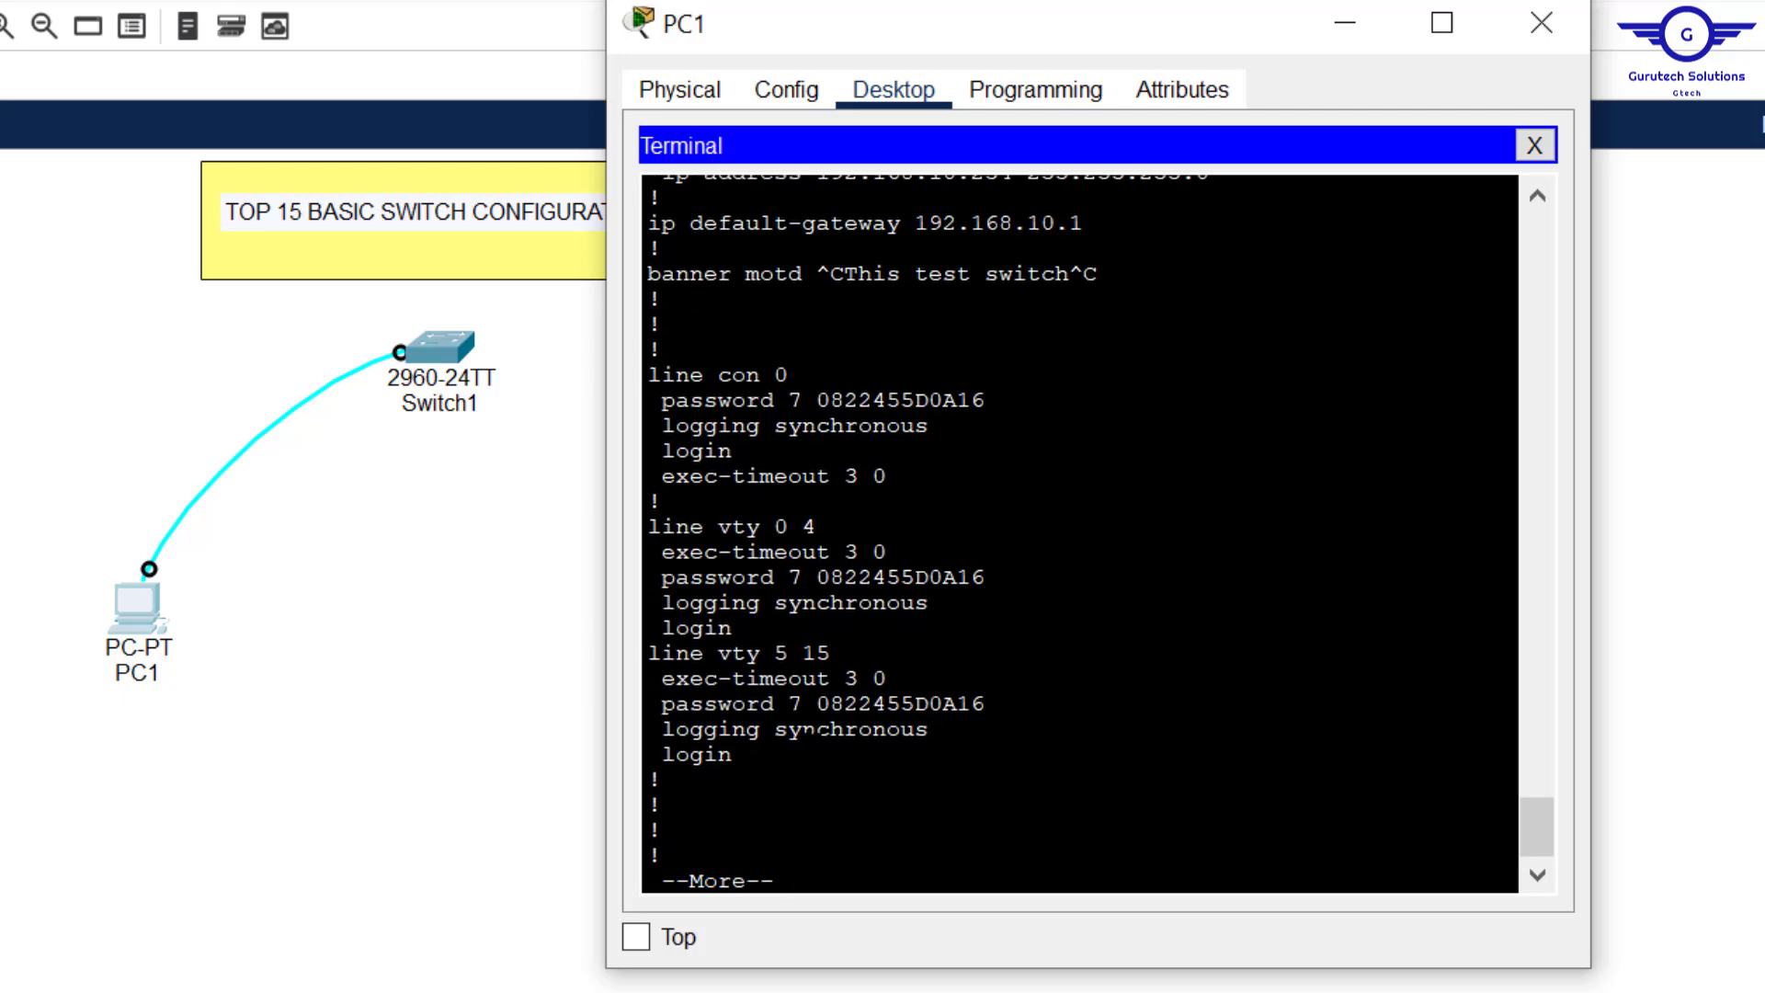
left_click_drag(732, 754, 657, 380)
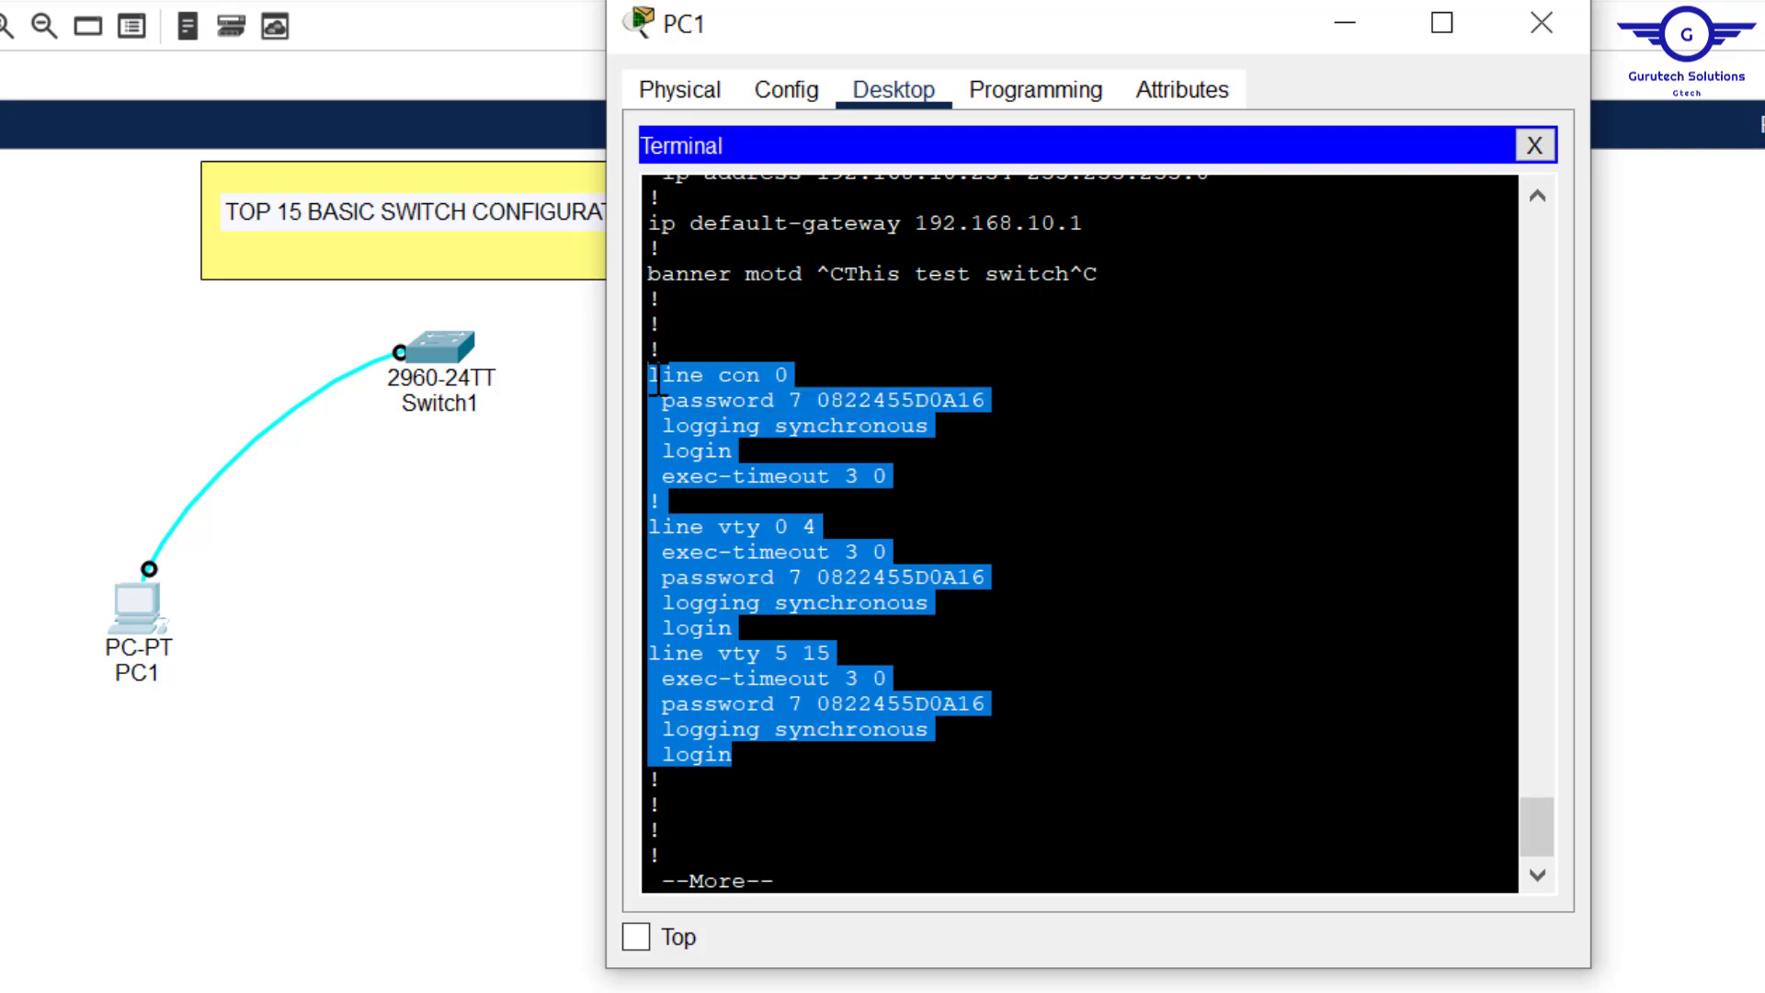
key("Return")
key("Return")
key("Return")
key("Return")
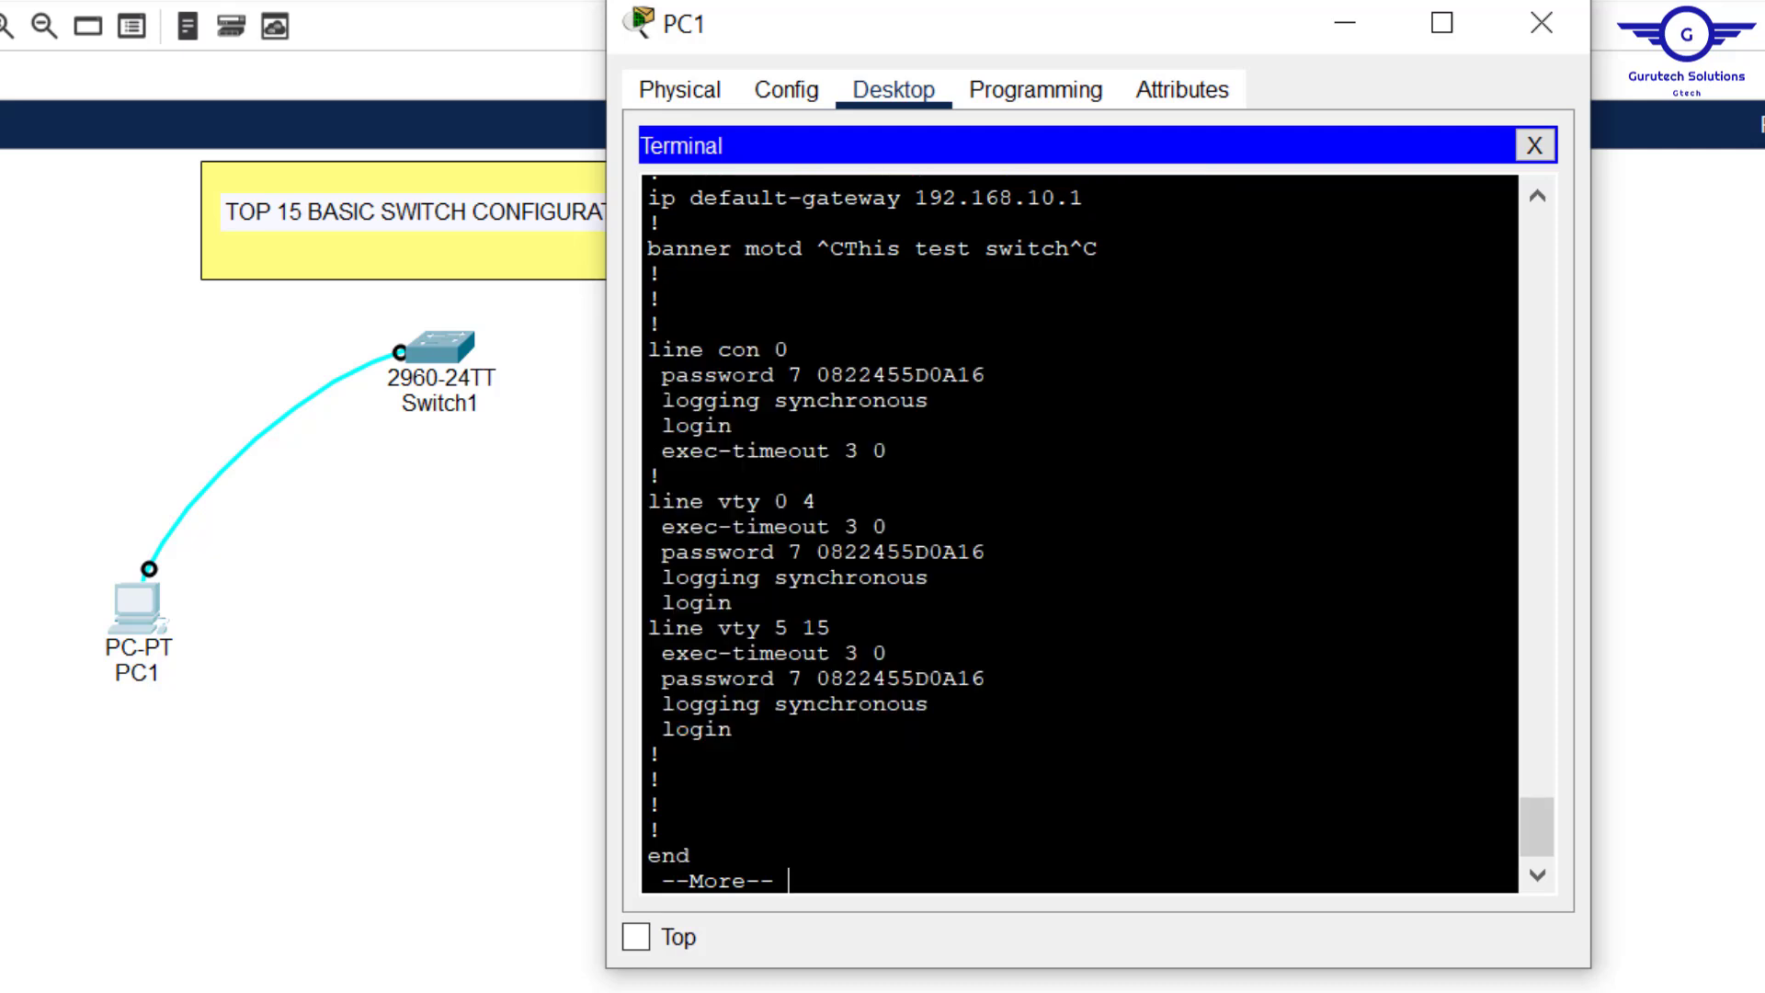
key("Return")
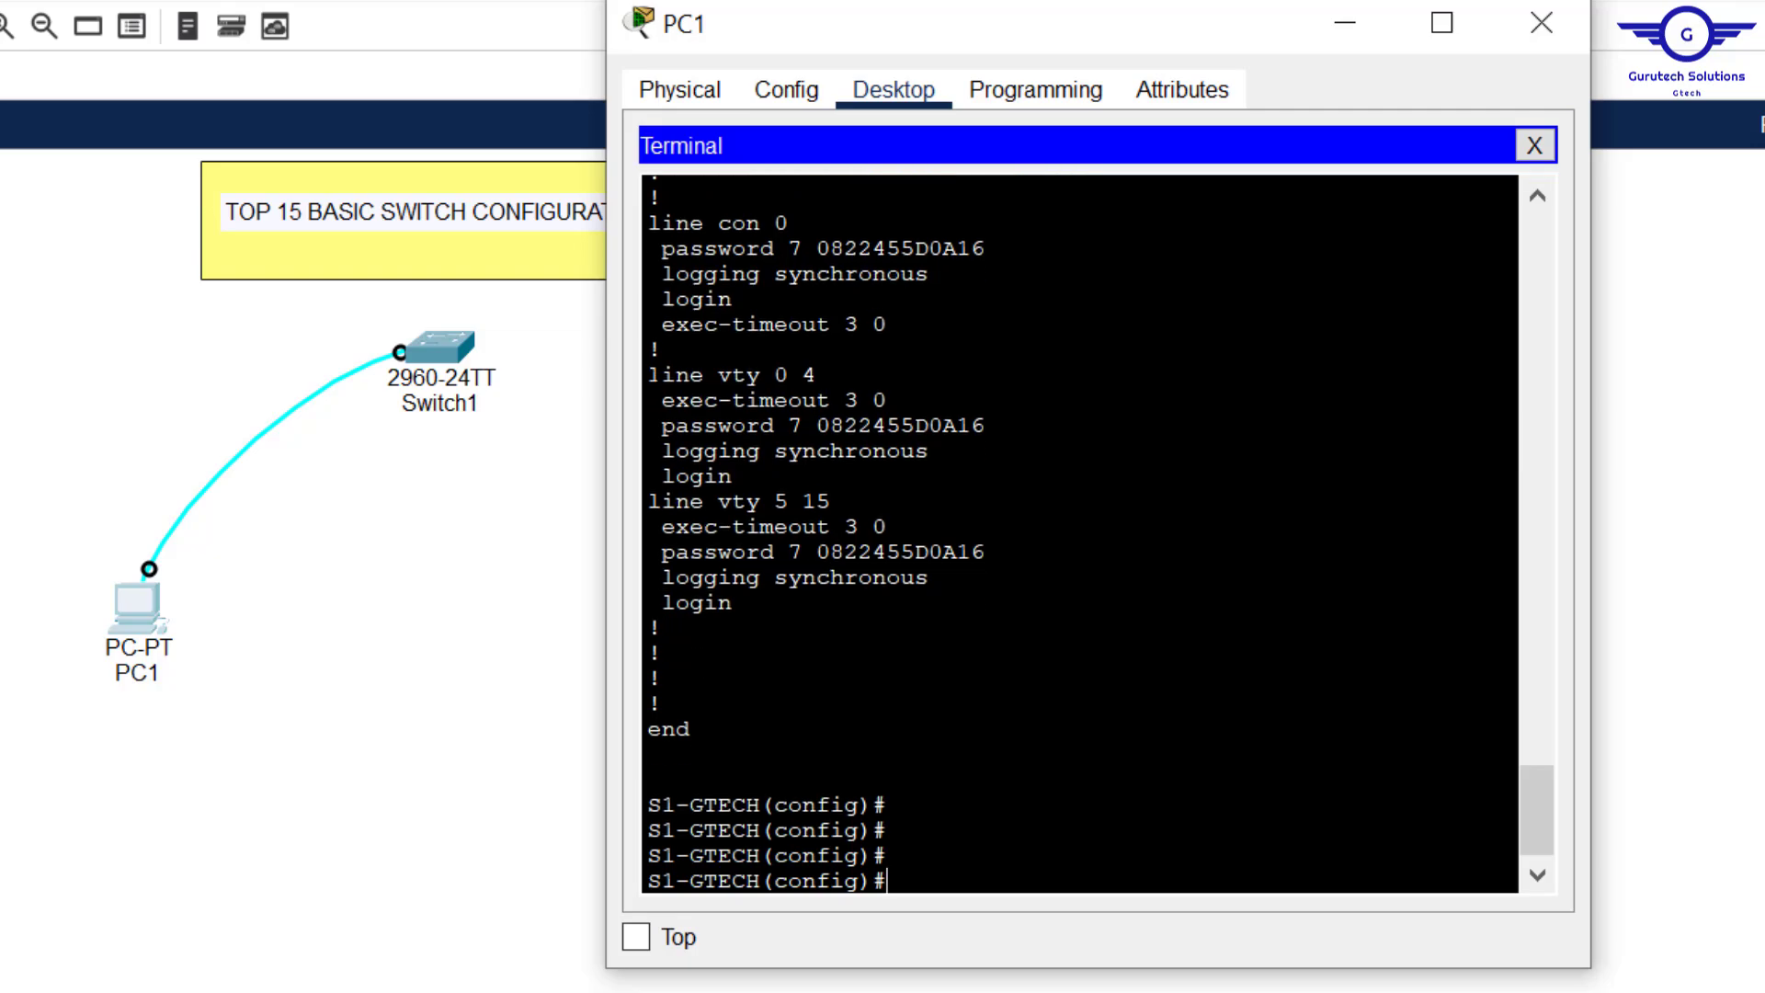
- Run do sh start to confirm no startup configuration exists yet
key("Return")
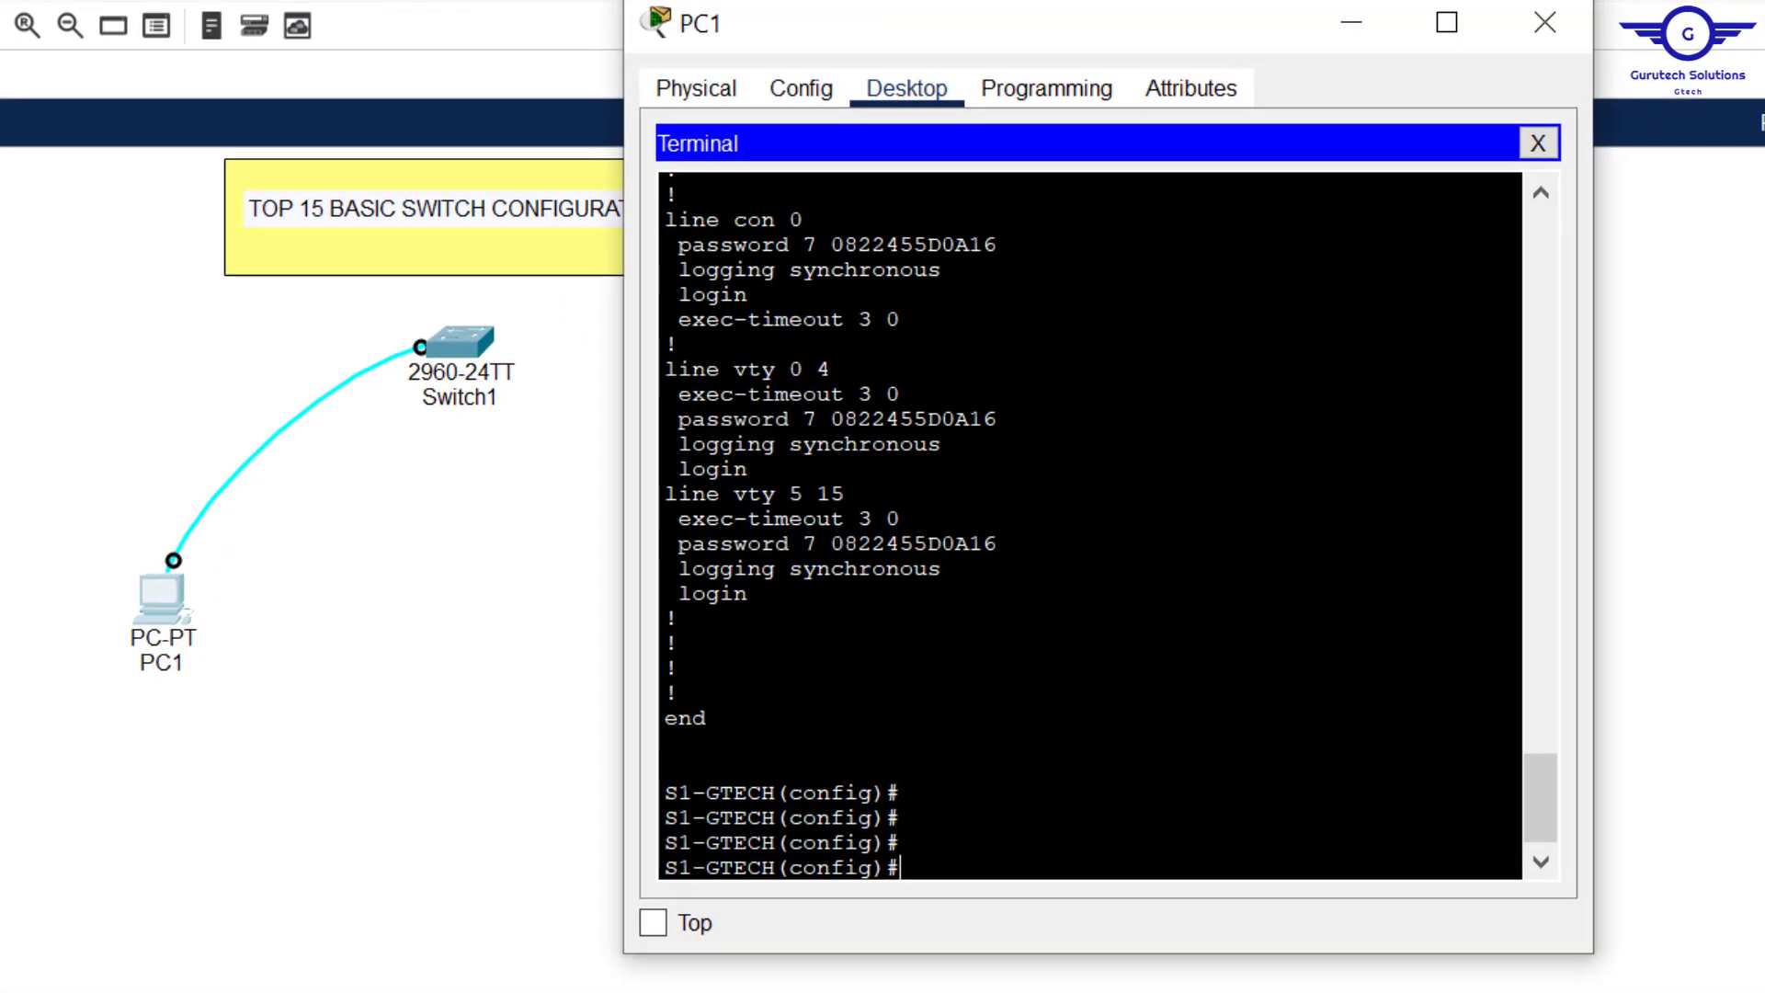
type("do sh star")
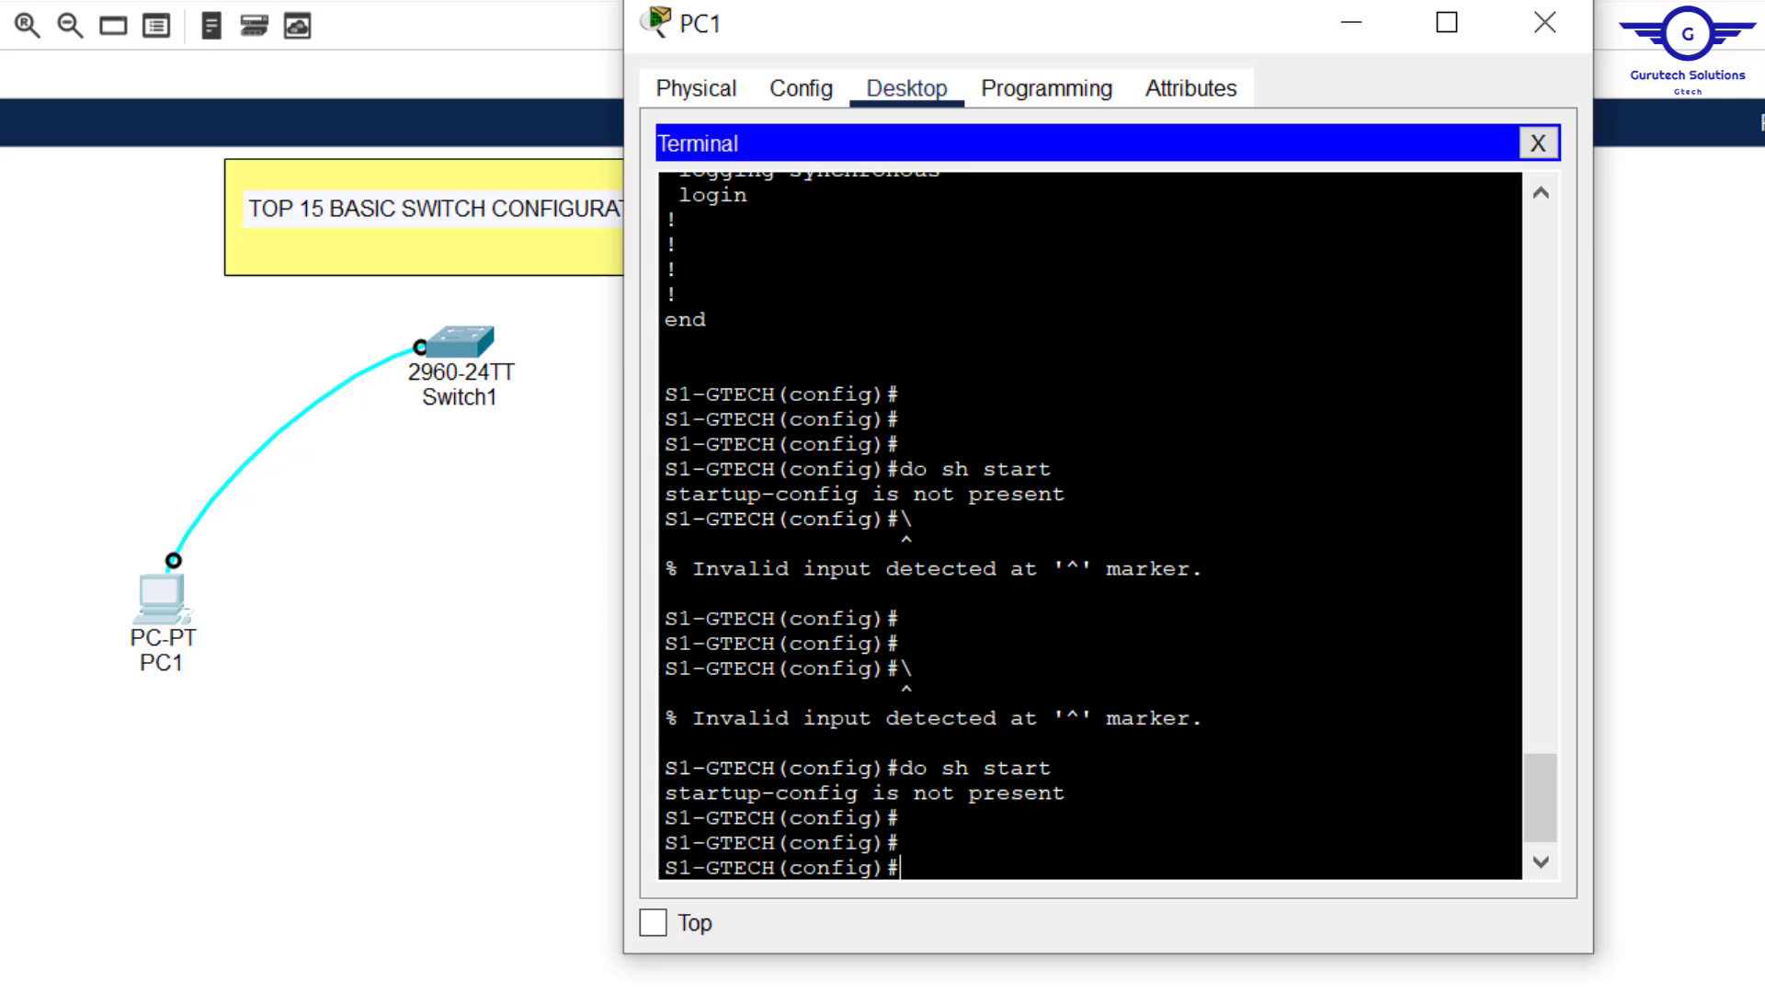
key("Return")
key("Return")
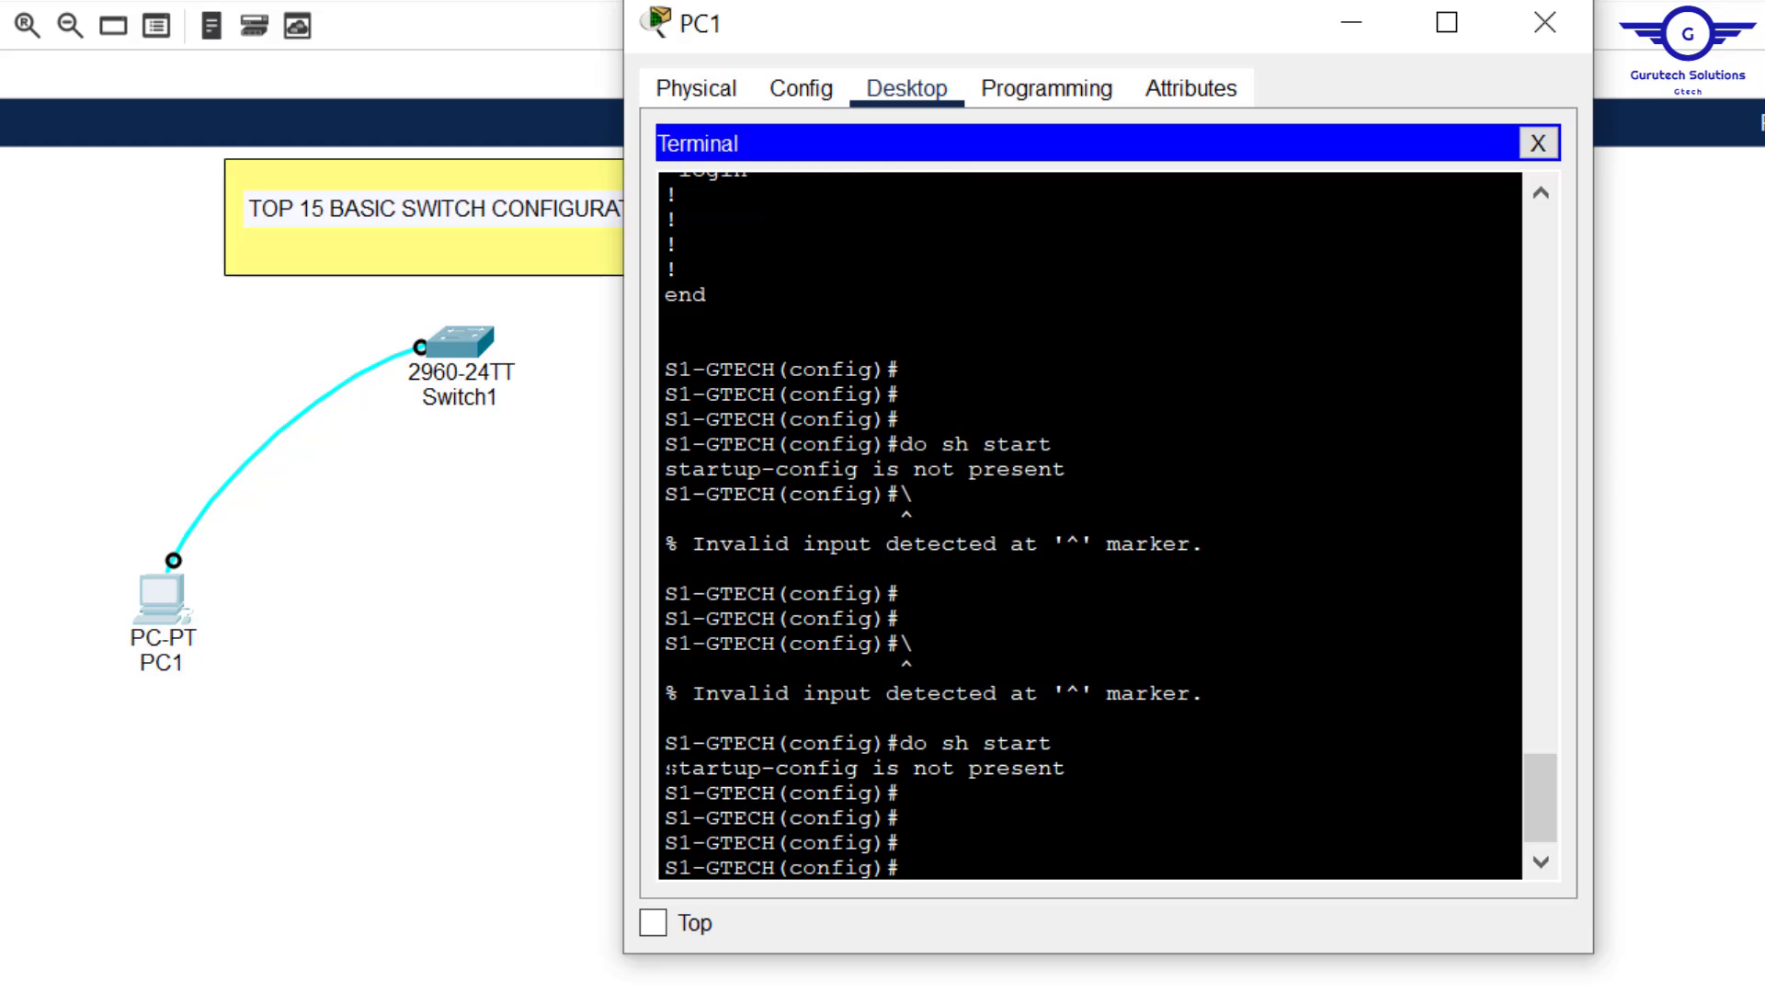
left_click_drag(1066, 768, 666, 767)
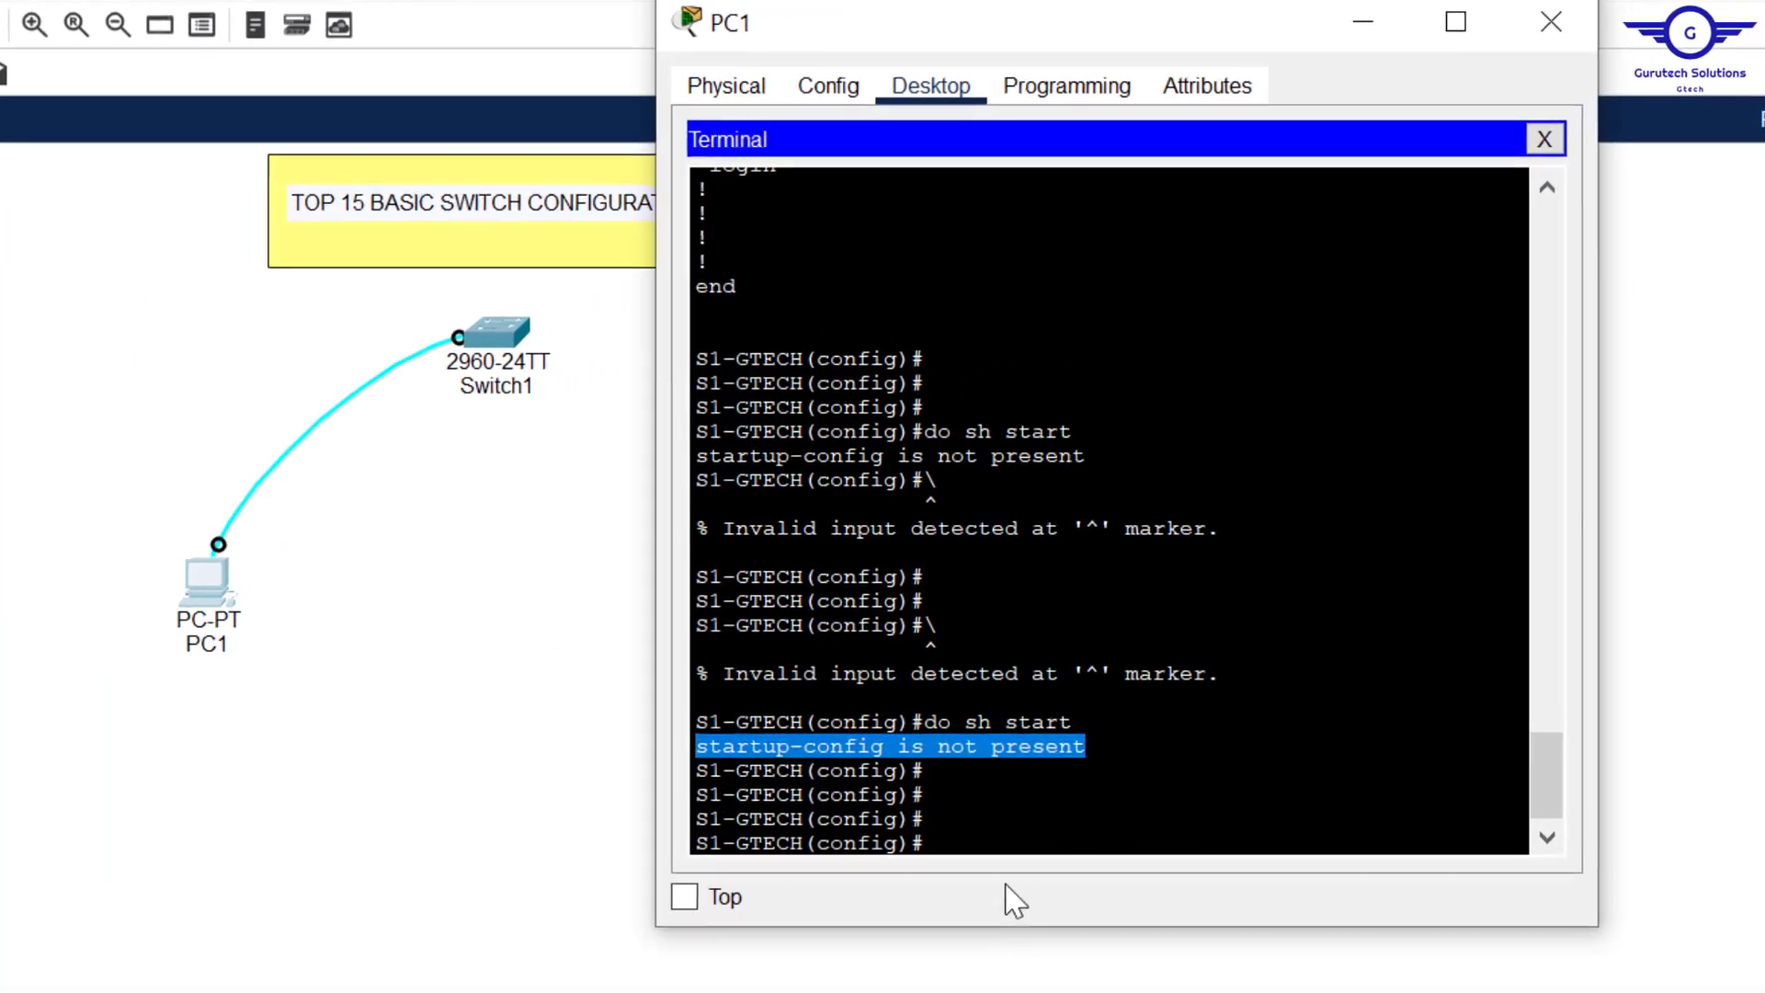
- Save the running configuration with do write, fixing the 'wwrite' typo
key("Return")
key("Return")
type("do ")
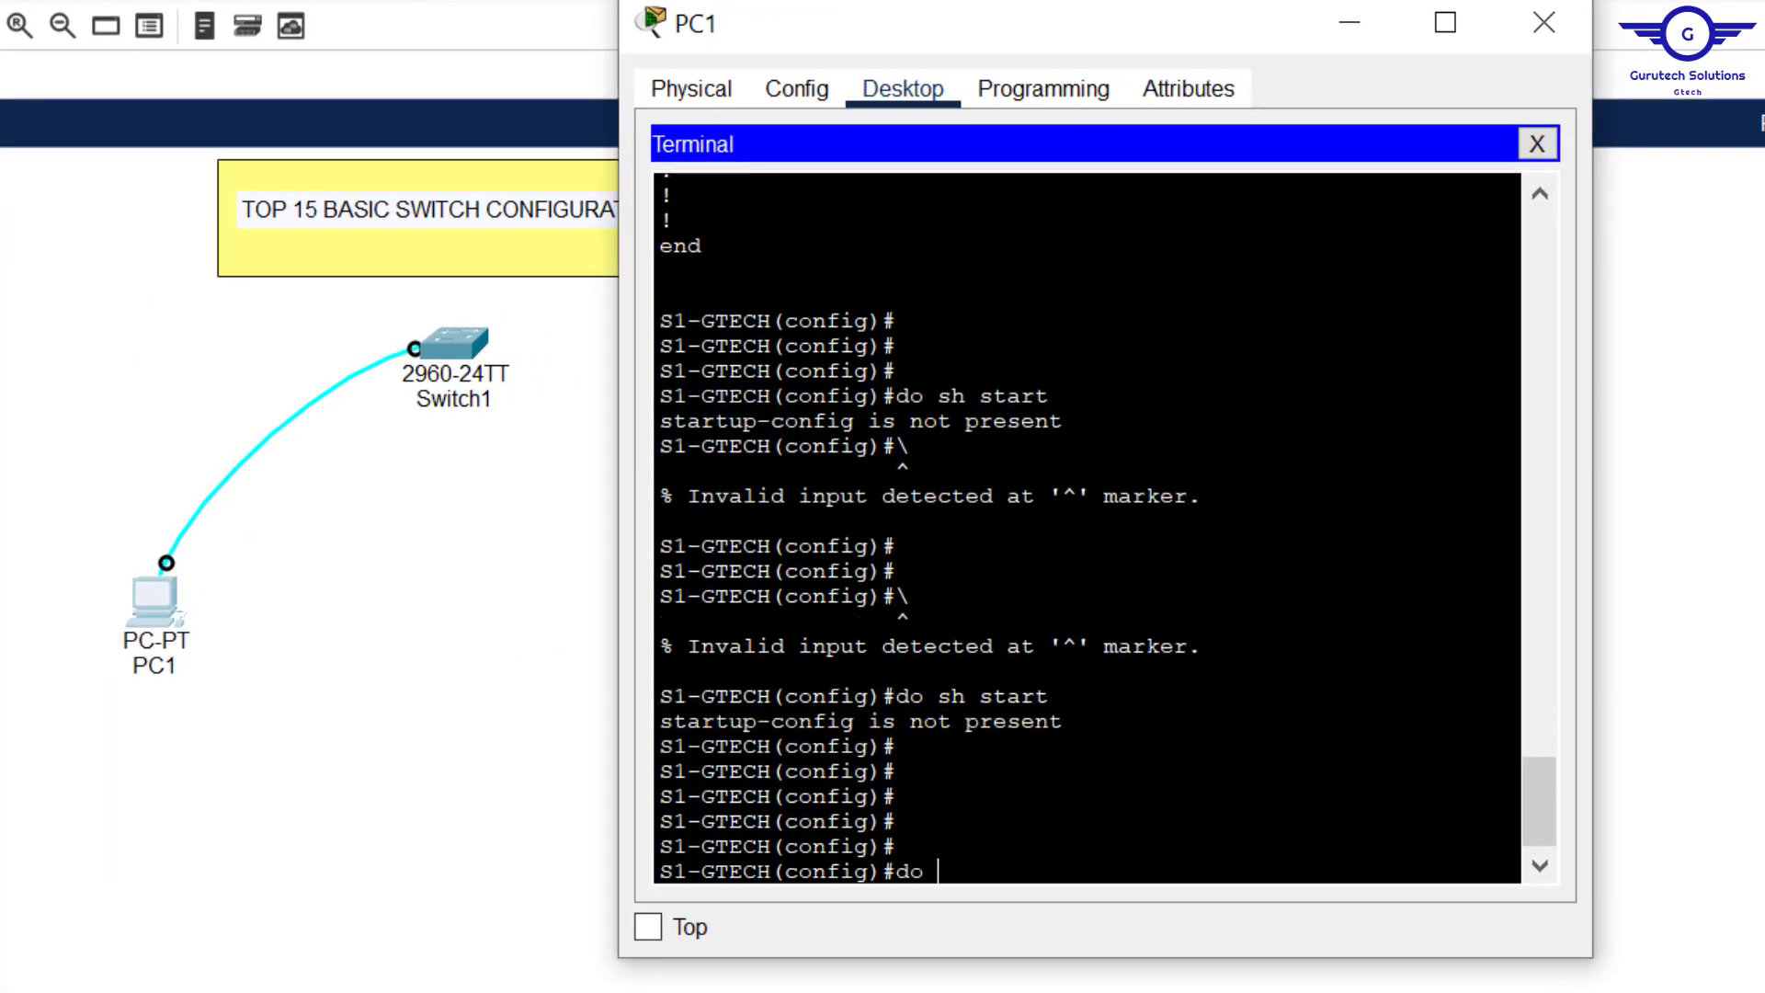
type("wwrite")
key("Return")
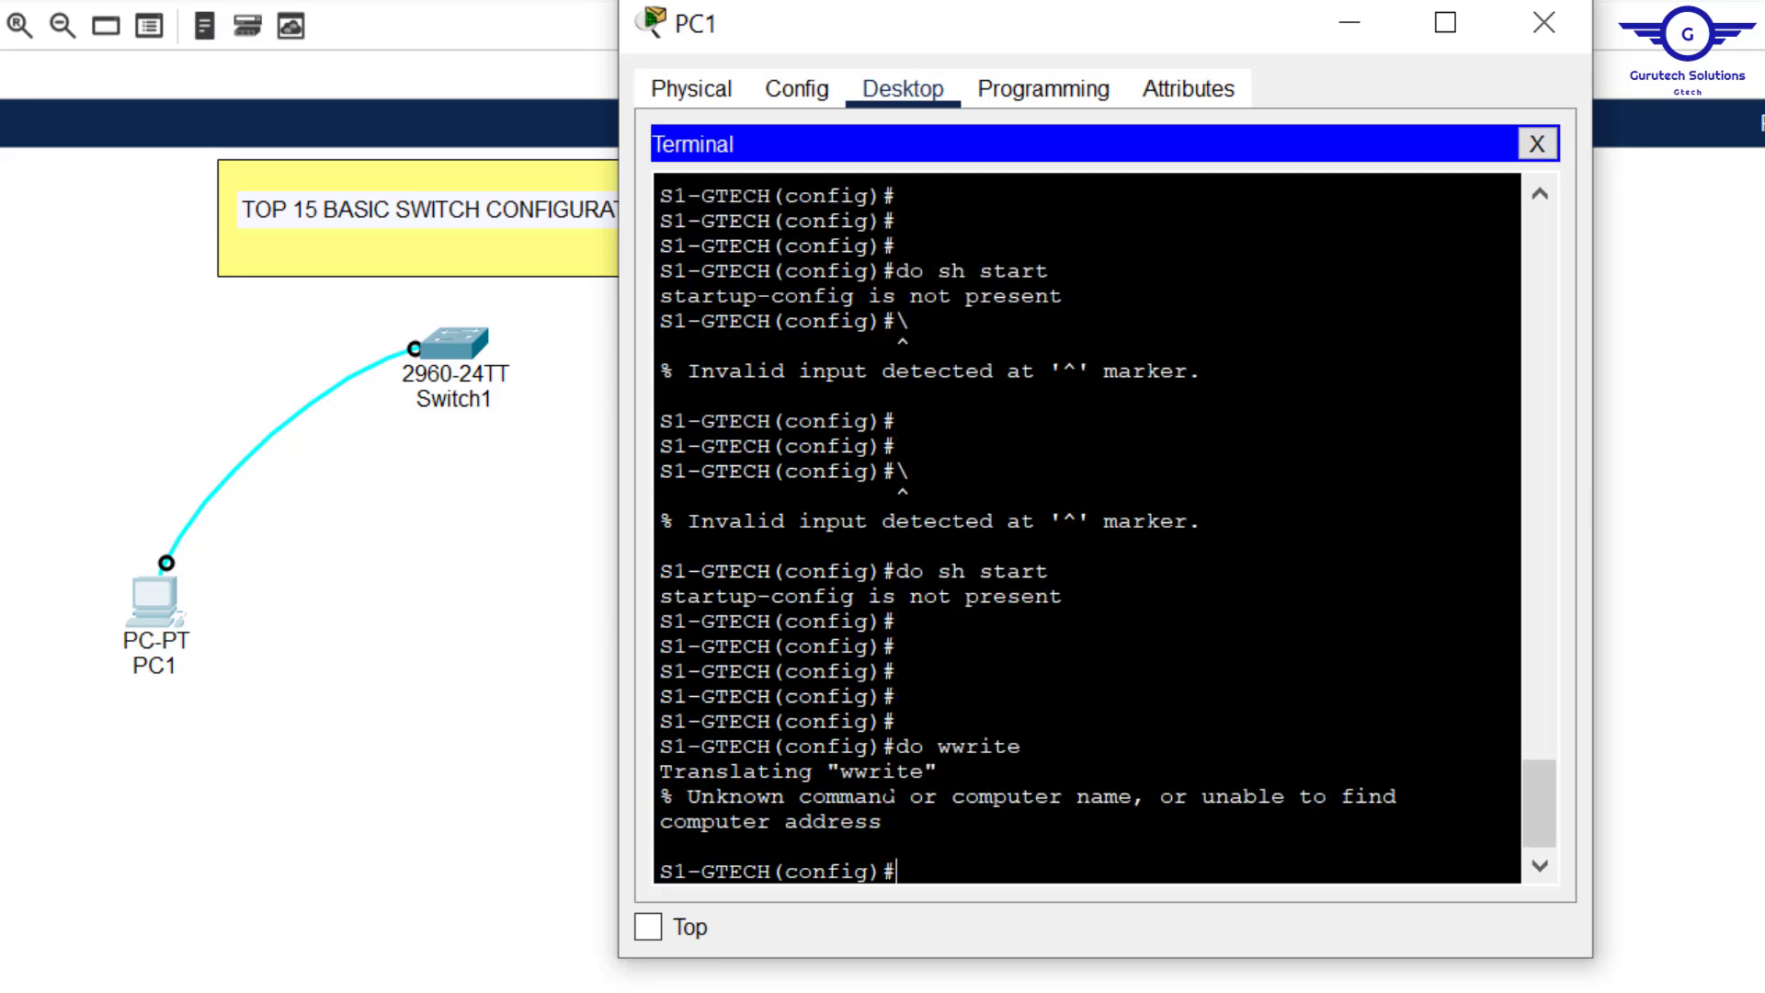
key("Up")
key("BackSpace")
key("Return")
key("Return")
key("Return")
key("Return")
key("Return")
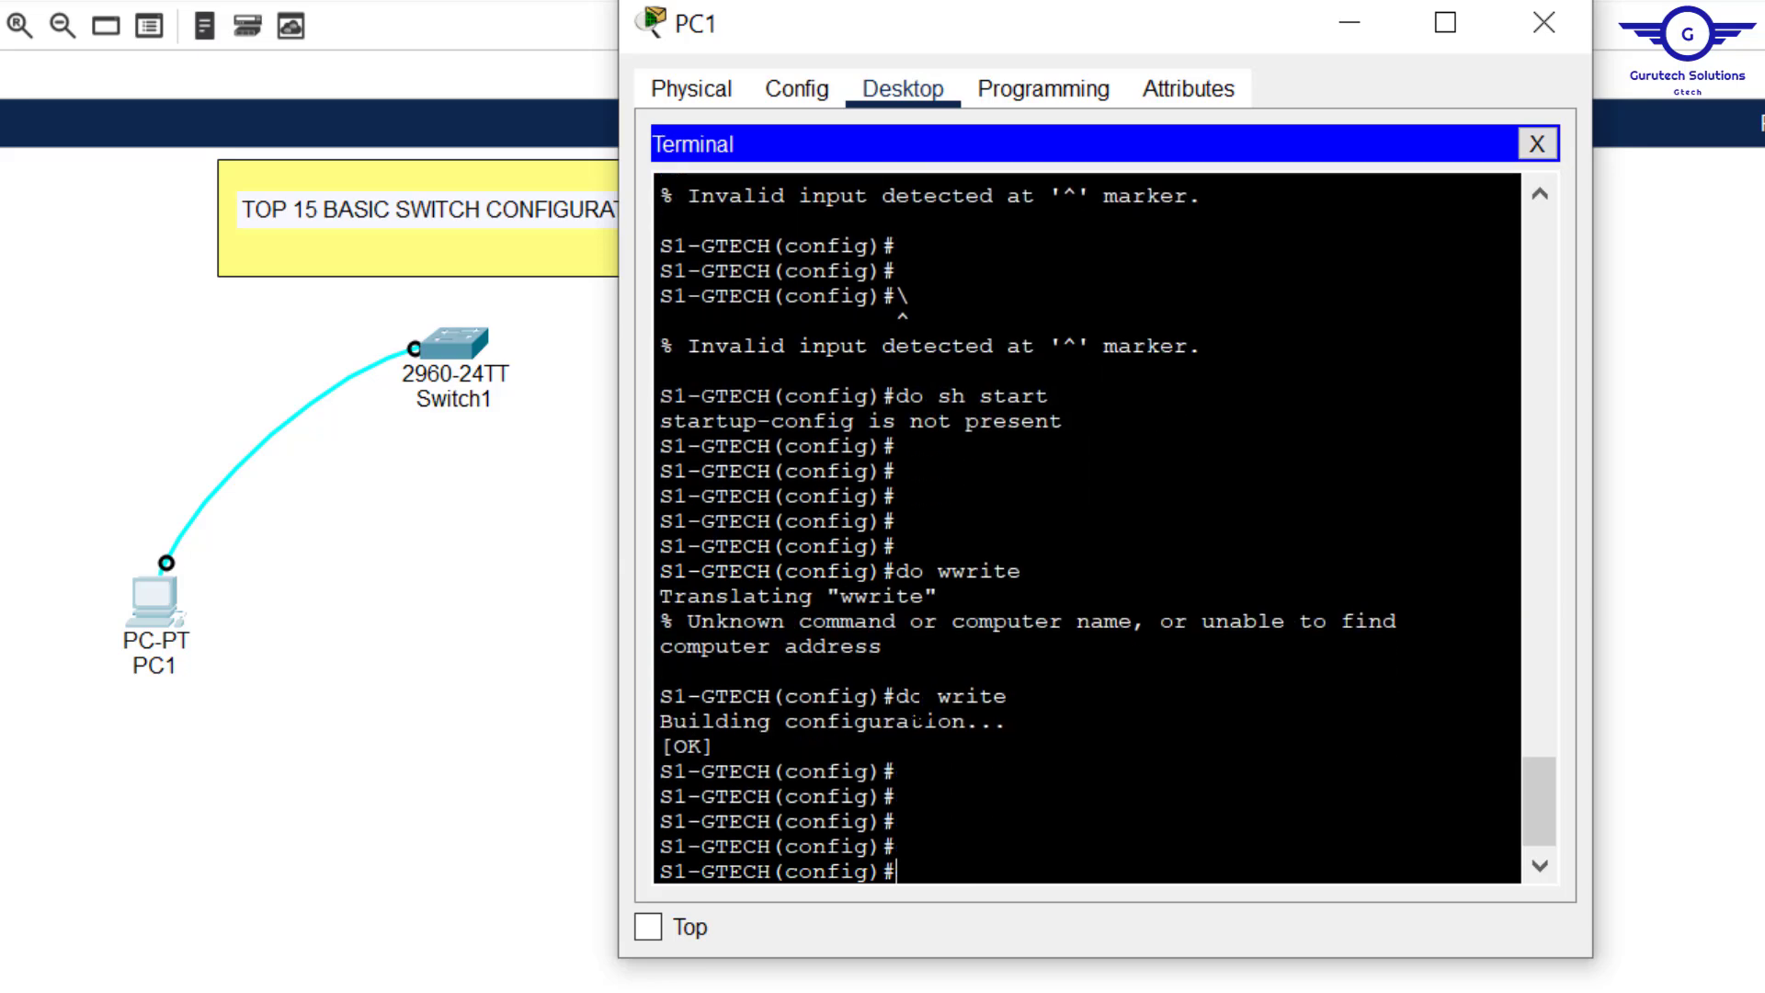
left_click_drag(729, 772, 663, 727)
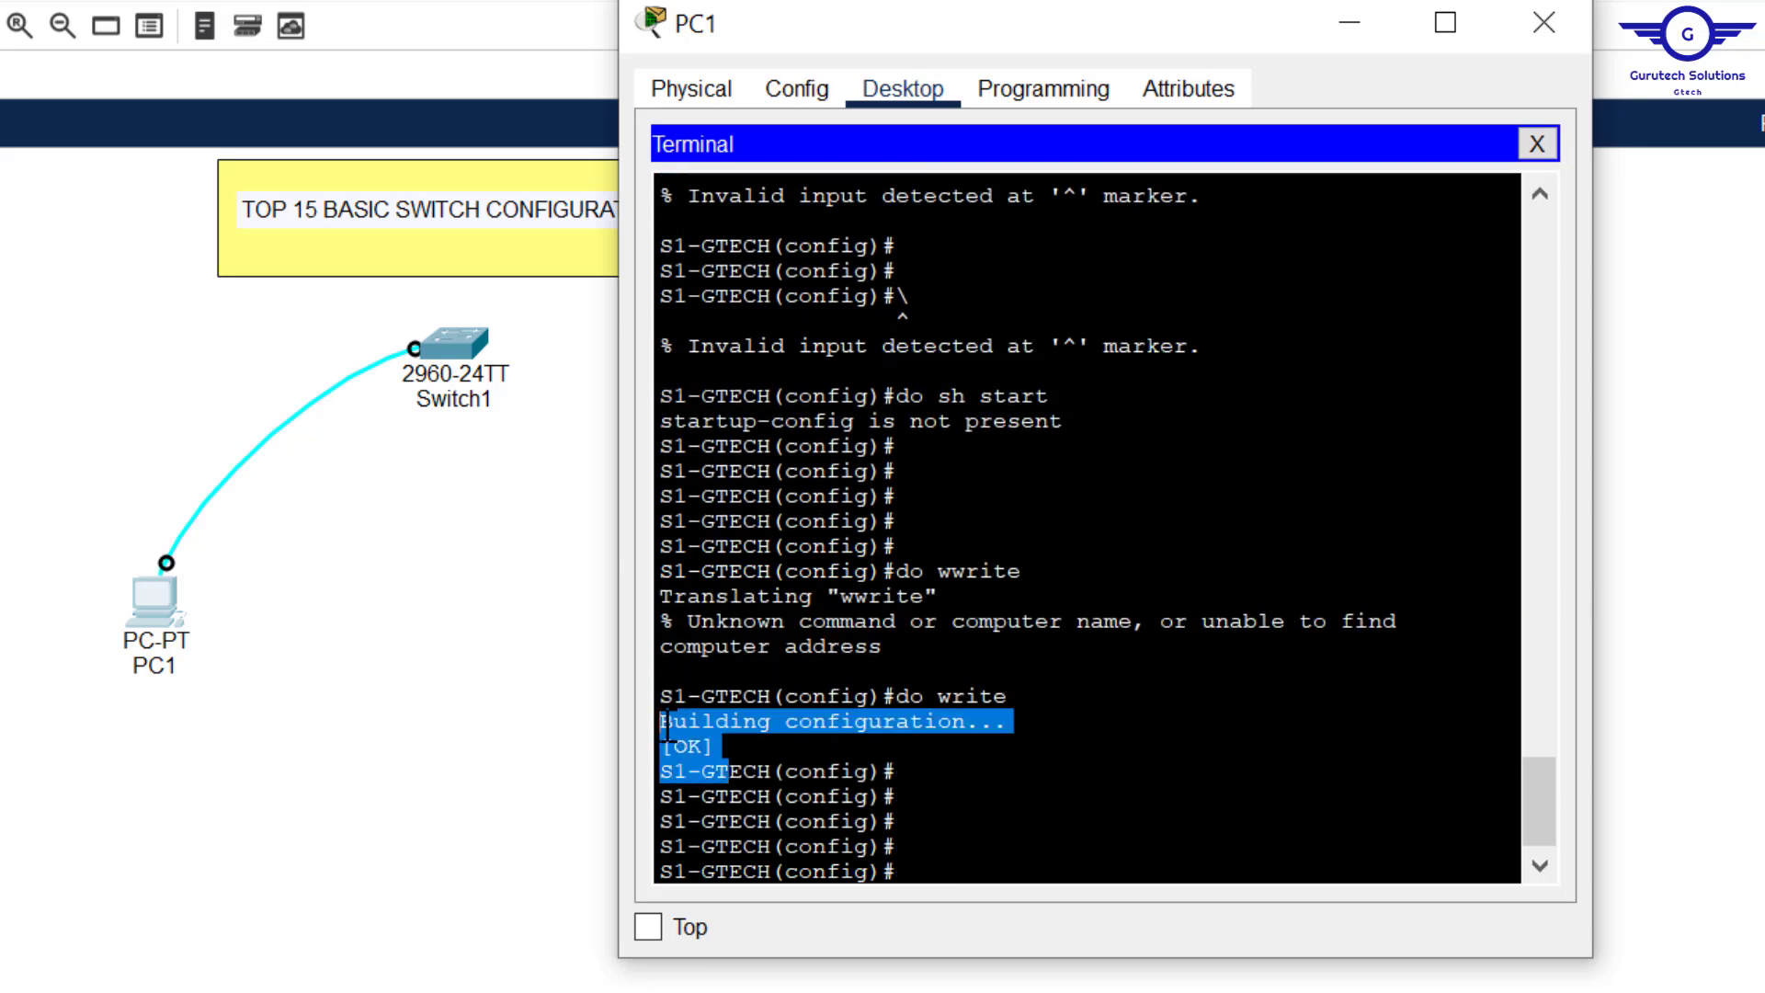
key("Return")
key("Return")
key("Return")
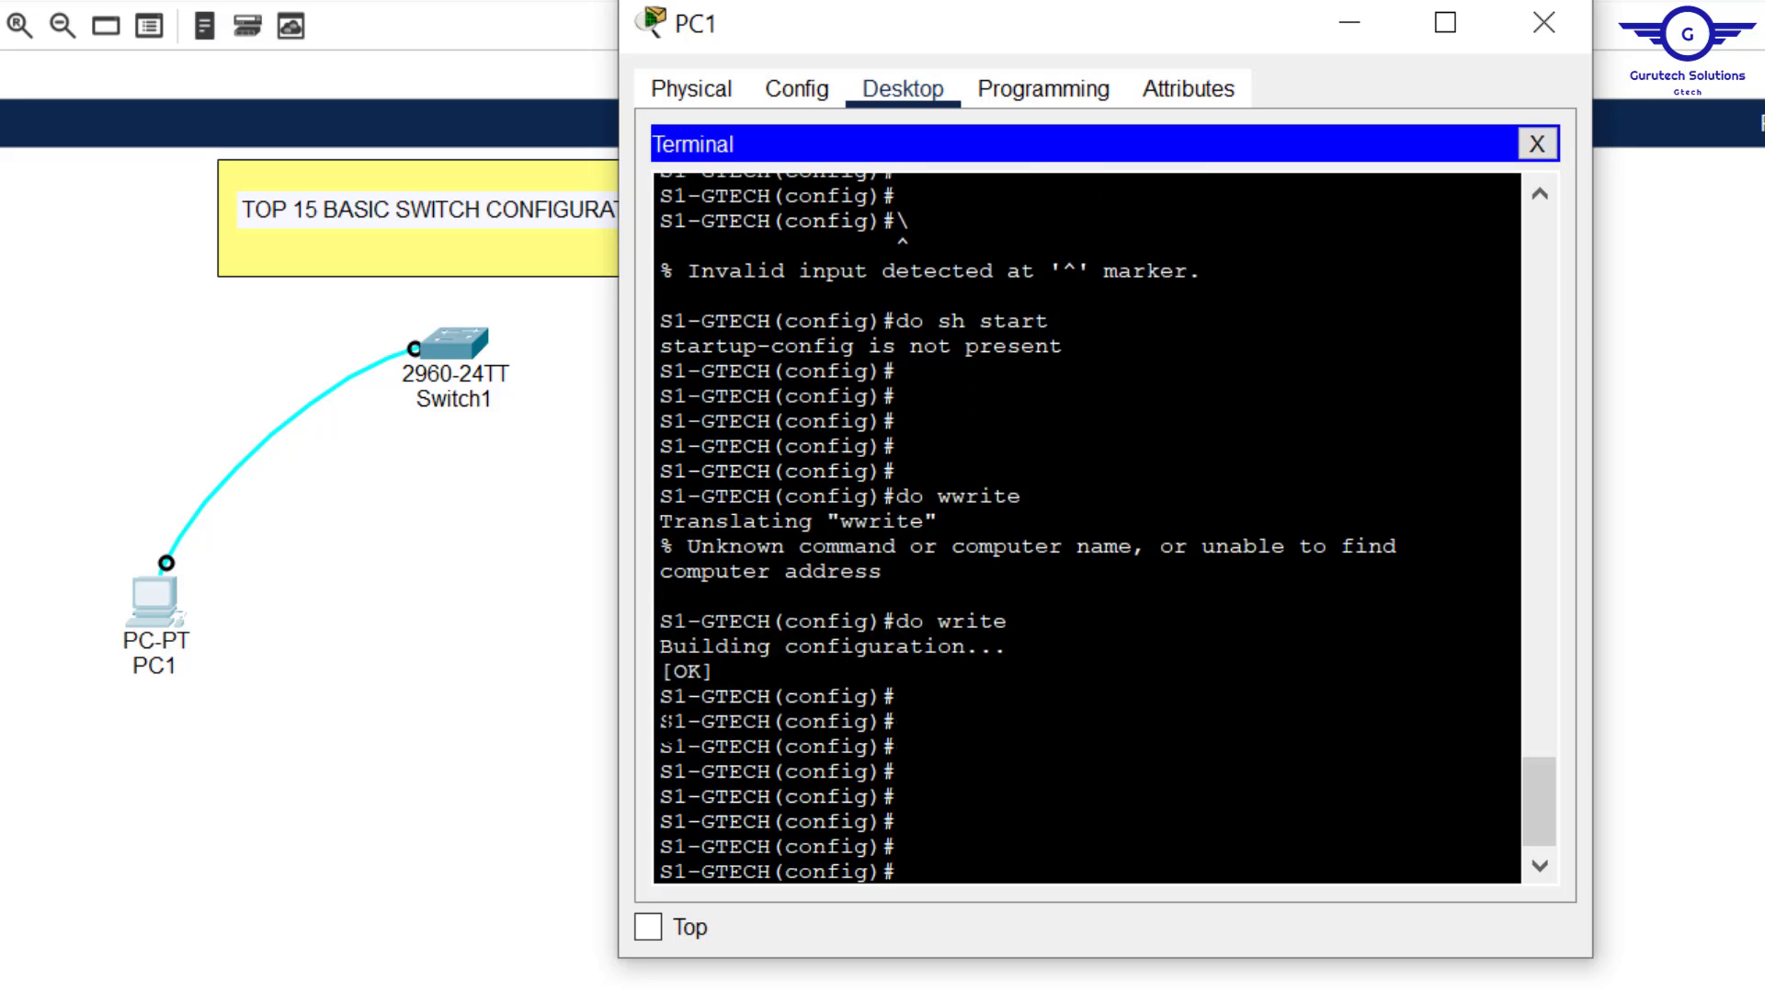
- Display the saved startup configuration with do sh start
key("Up")
key("Up")
key("Up")
key("Return")
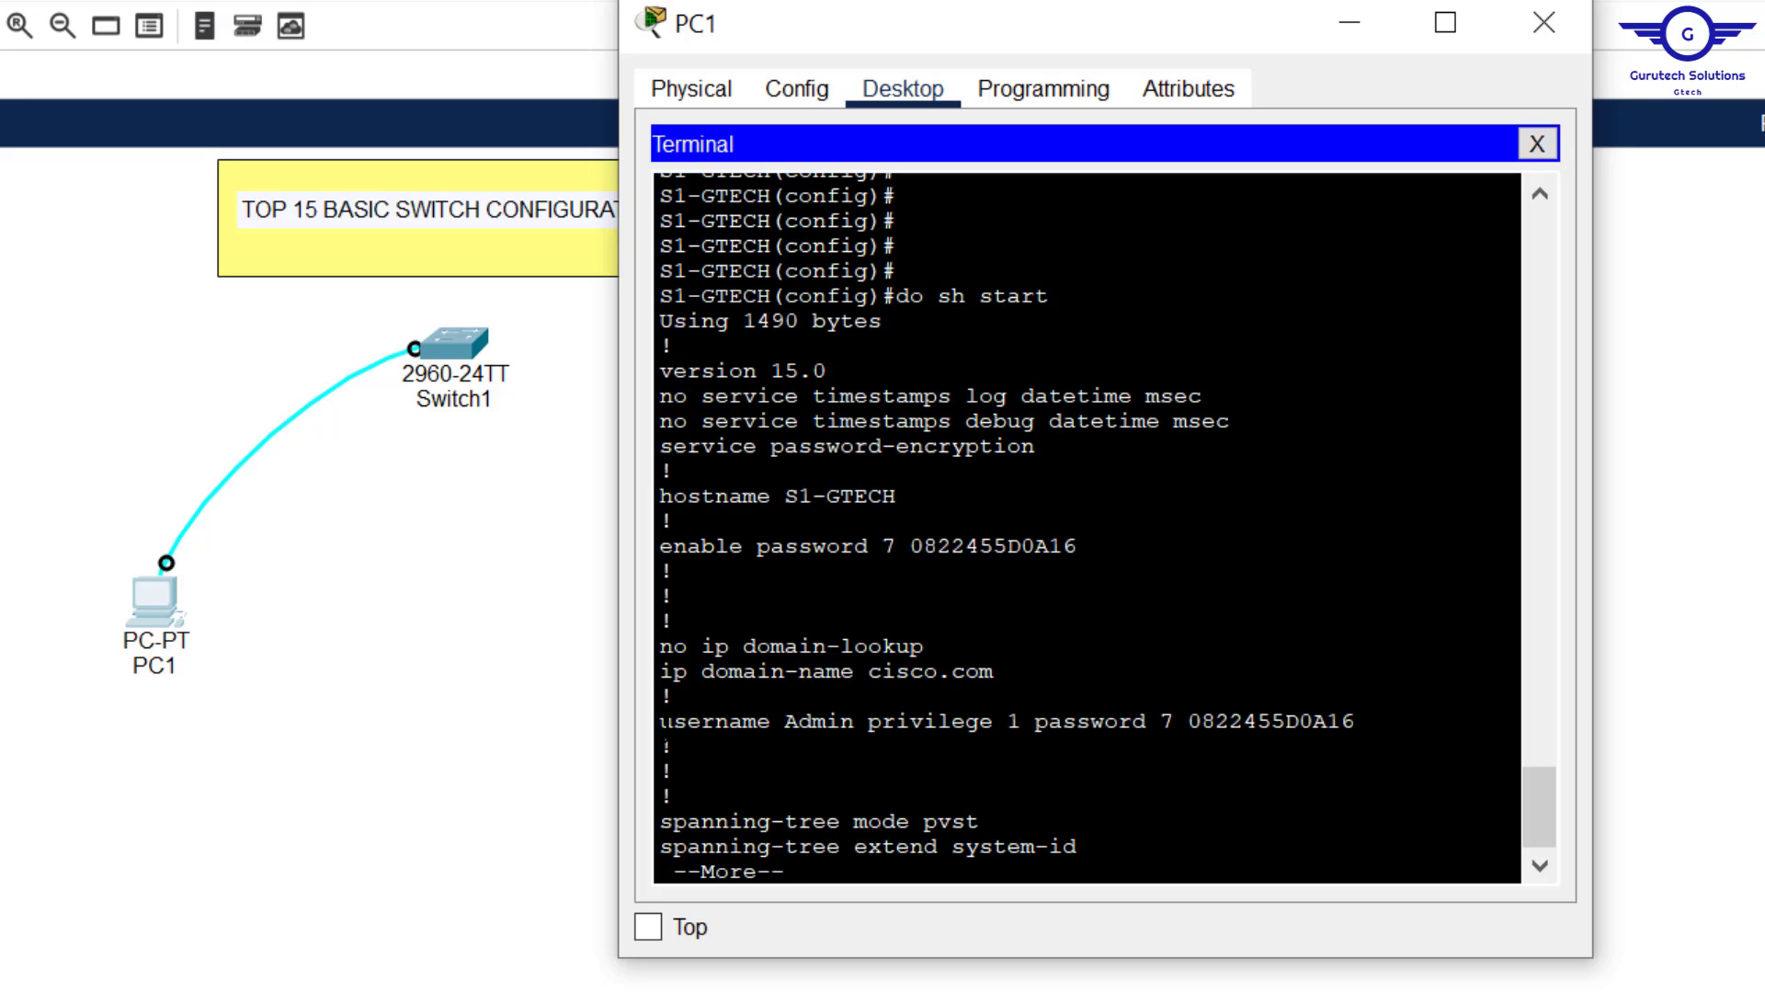
key("Return")
key("Return")
key("Return")
key("Return")
key("Return")
key("Return")
key("Return")
key("Return")
key("Return")
key("Return")
key("Return")
key("Return")
key("Return")
key("Return")
key("Return")
key("Return")
key("Return")
key("Return")
key("Return")
key("Return")
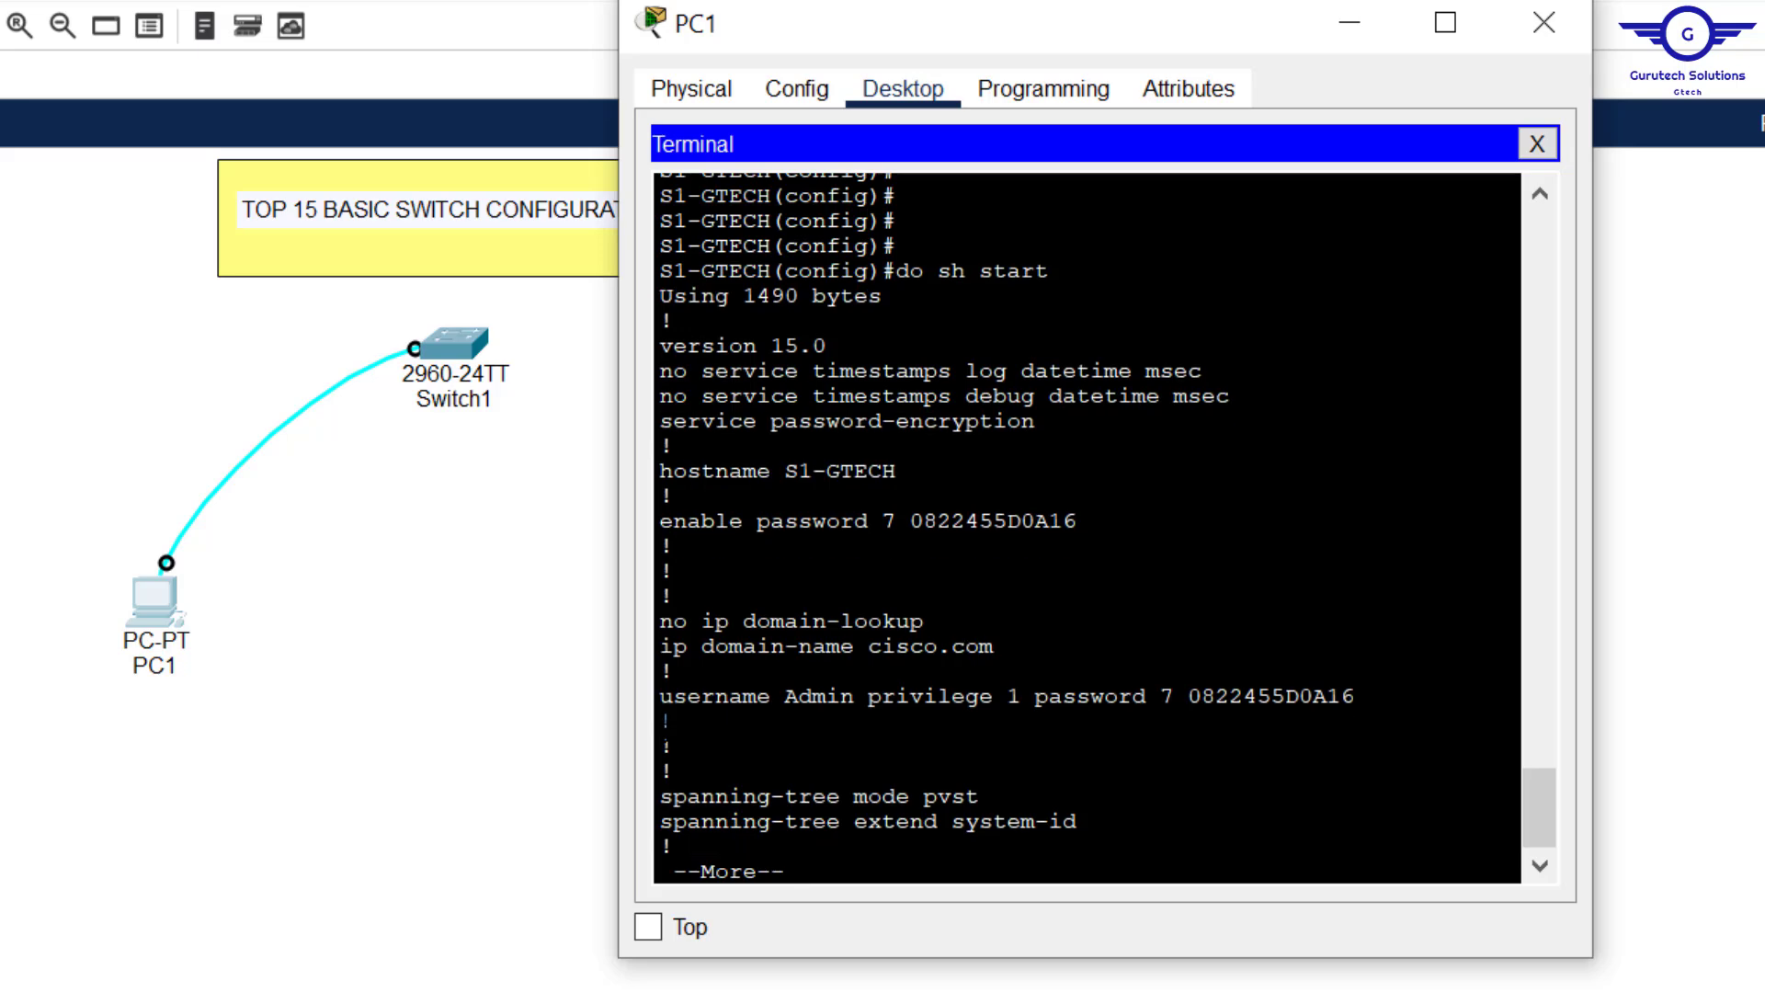